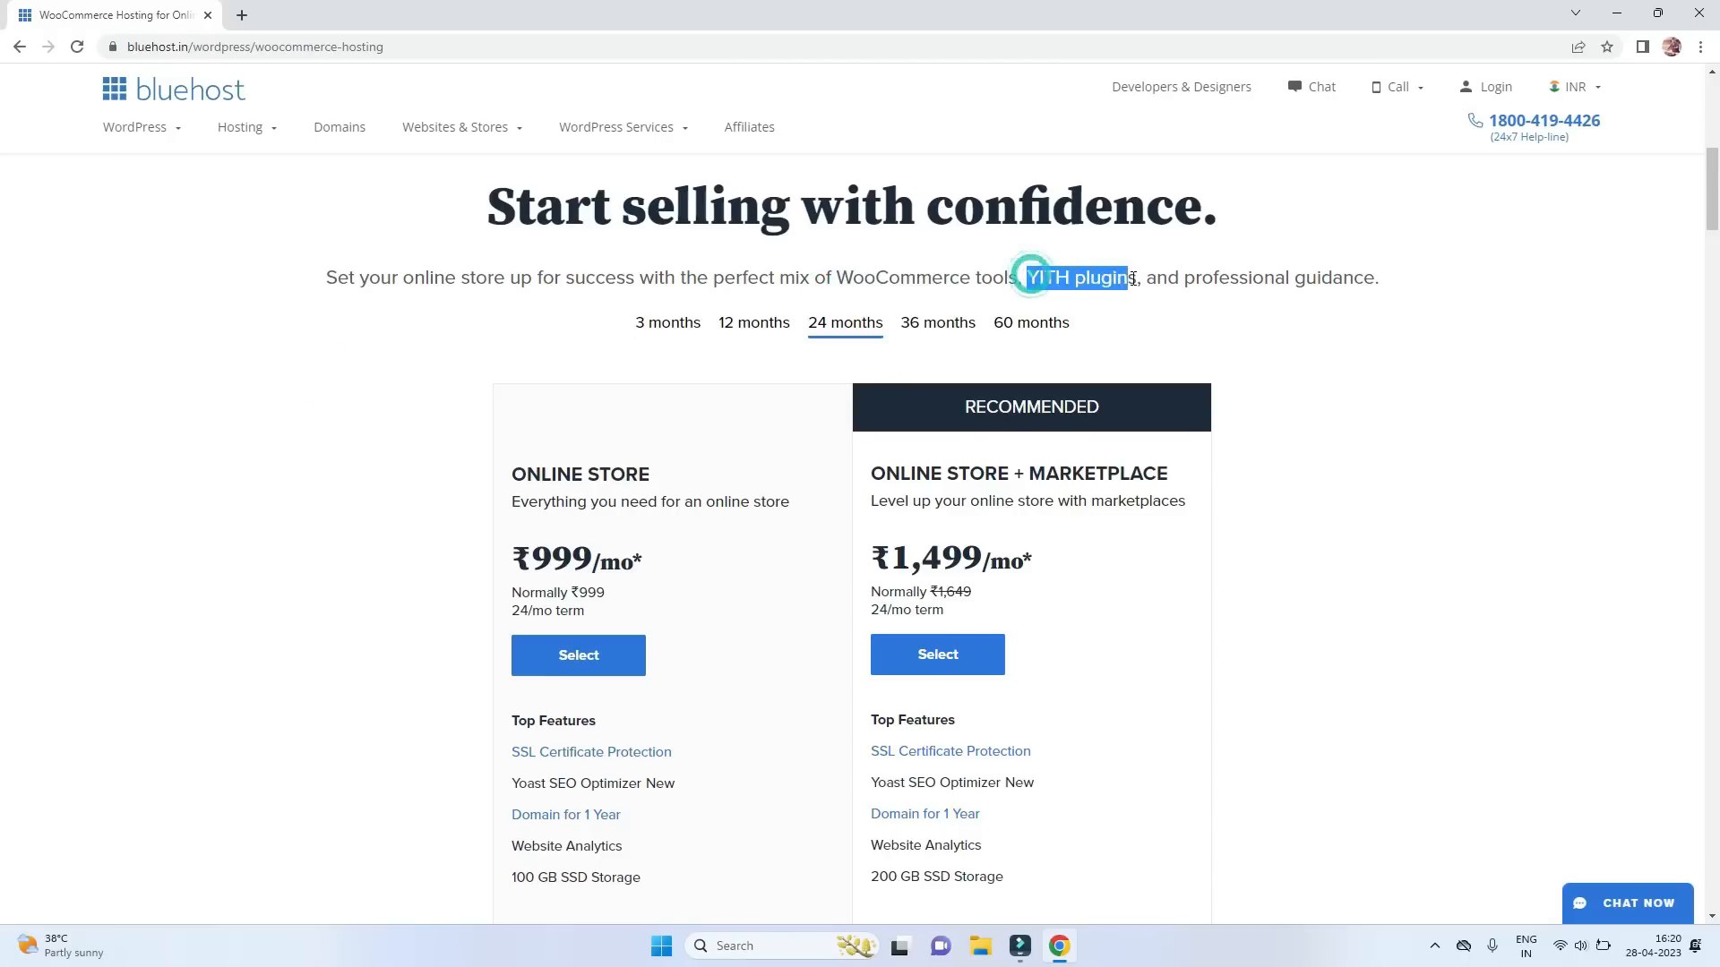
Compare prices across the 3- to 60-month billing terms and settle on 24 months.
{"action": "left_click", "coordinate": [1409, 283]}
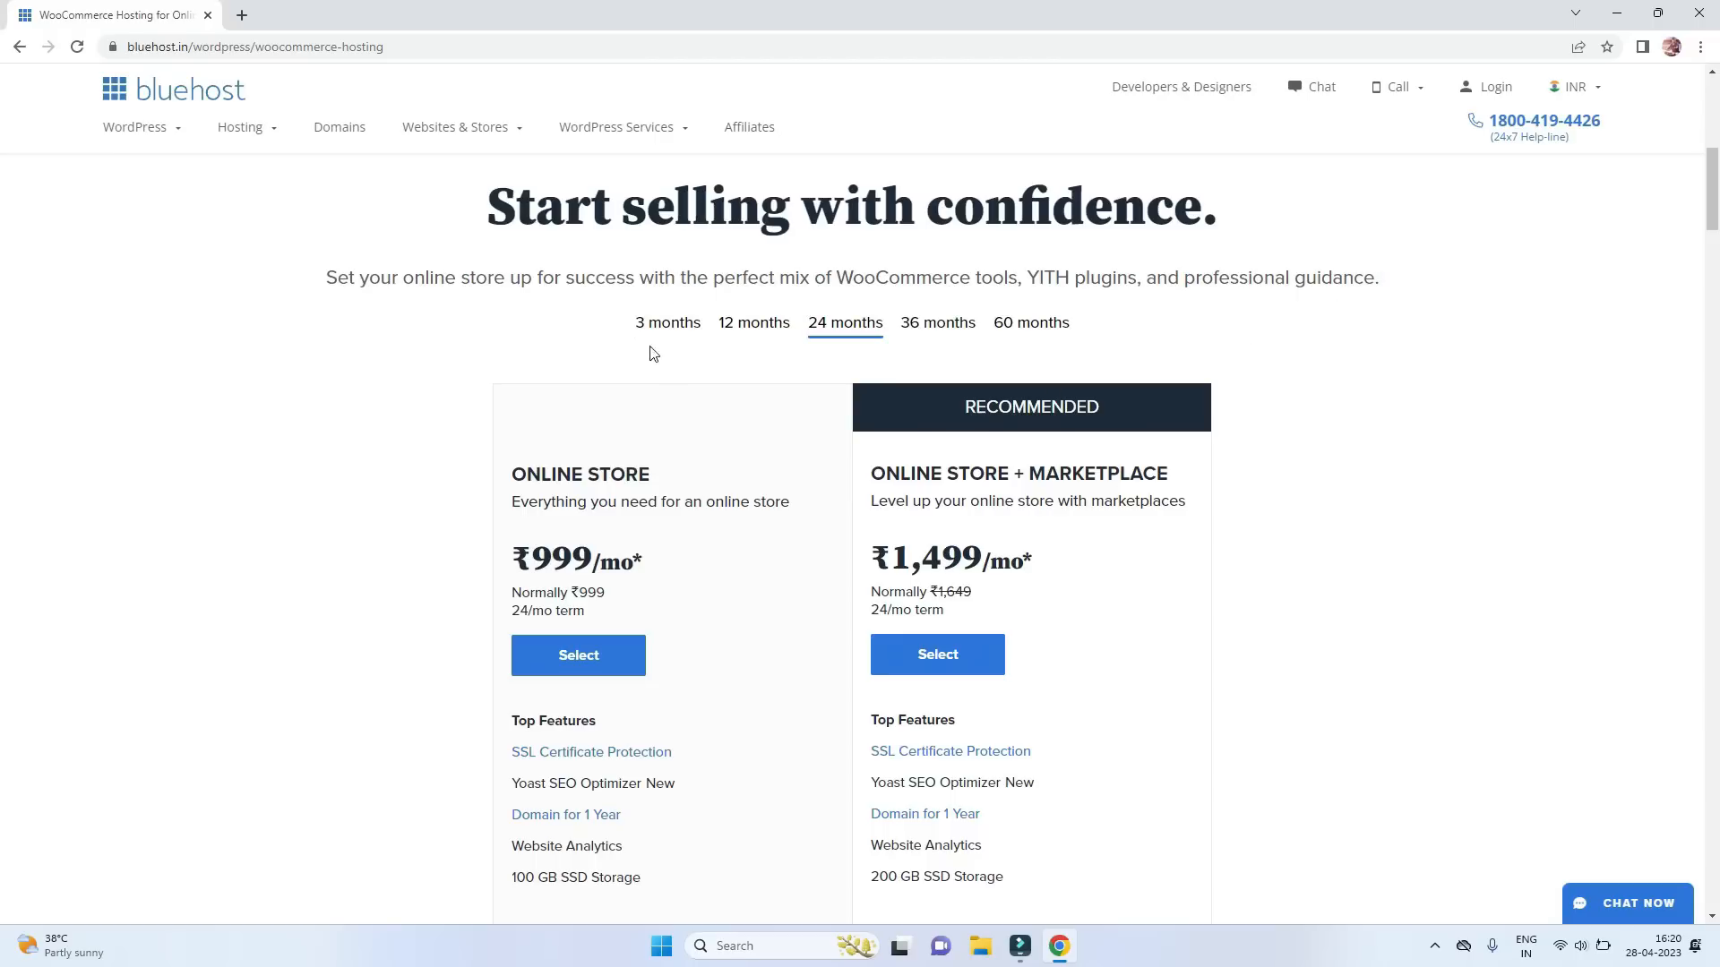
{"action": "left_click", "coordinate": [669, 328]}
{"action": "left_click", "coordinate": [752, 326]}
{"action": "left_click", "coordinate": [845, 326]}
{"action": "left_click", "coordinate": [931, 328]}
{"action": "left_click", "coordinate": [1033, 333]}
{"action": "left_click", "coordinate": [842, 329]}
Review the plan features (100 GB vs 200 GB SSD storage) and choose the ₹999 Online Store plan.
{"action": "scroll", "coordinate": [557, 616], "scroll_direction": "down", "scroll_amount": 4}
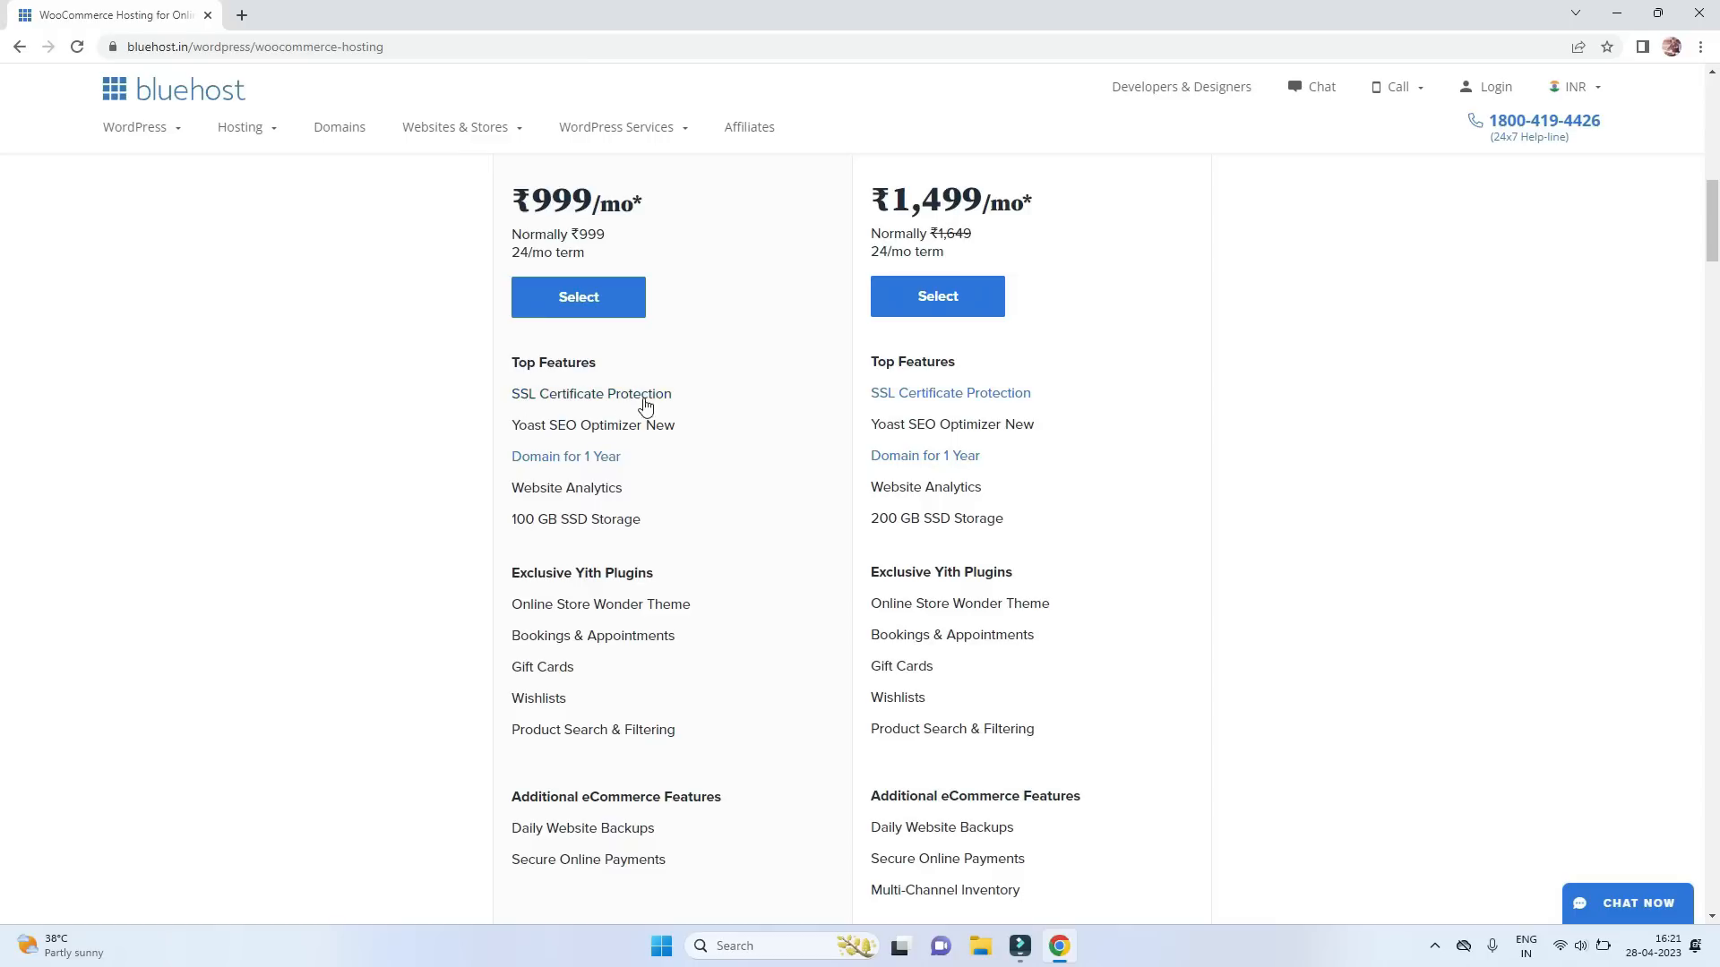
{"action": "left_click_drag", "start_coordinate": [503, 432], "coordinate": [678, 426]}
{"action": "left_click", "coordinate": [716, 433]}
{"action": "mouse_move", "coordinate": [549, 488]}
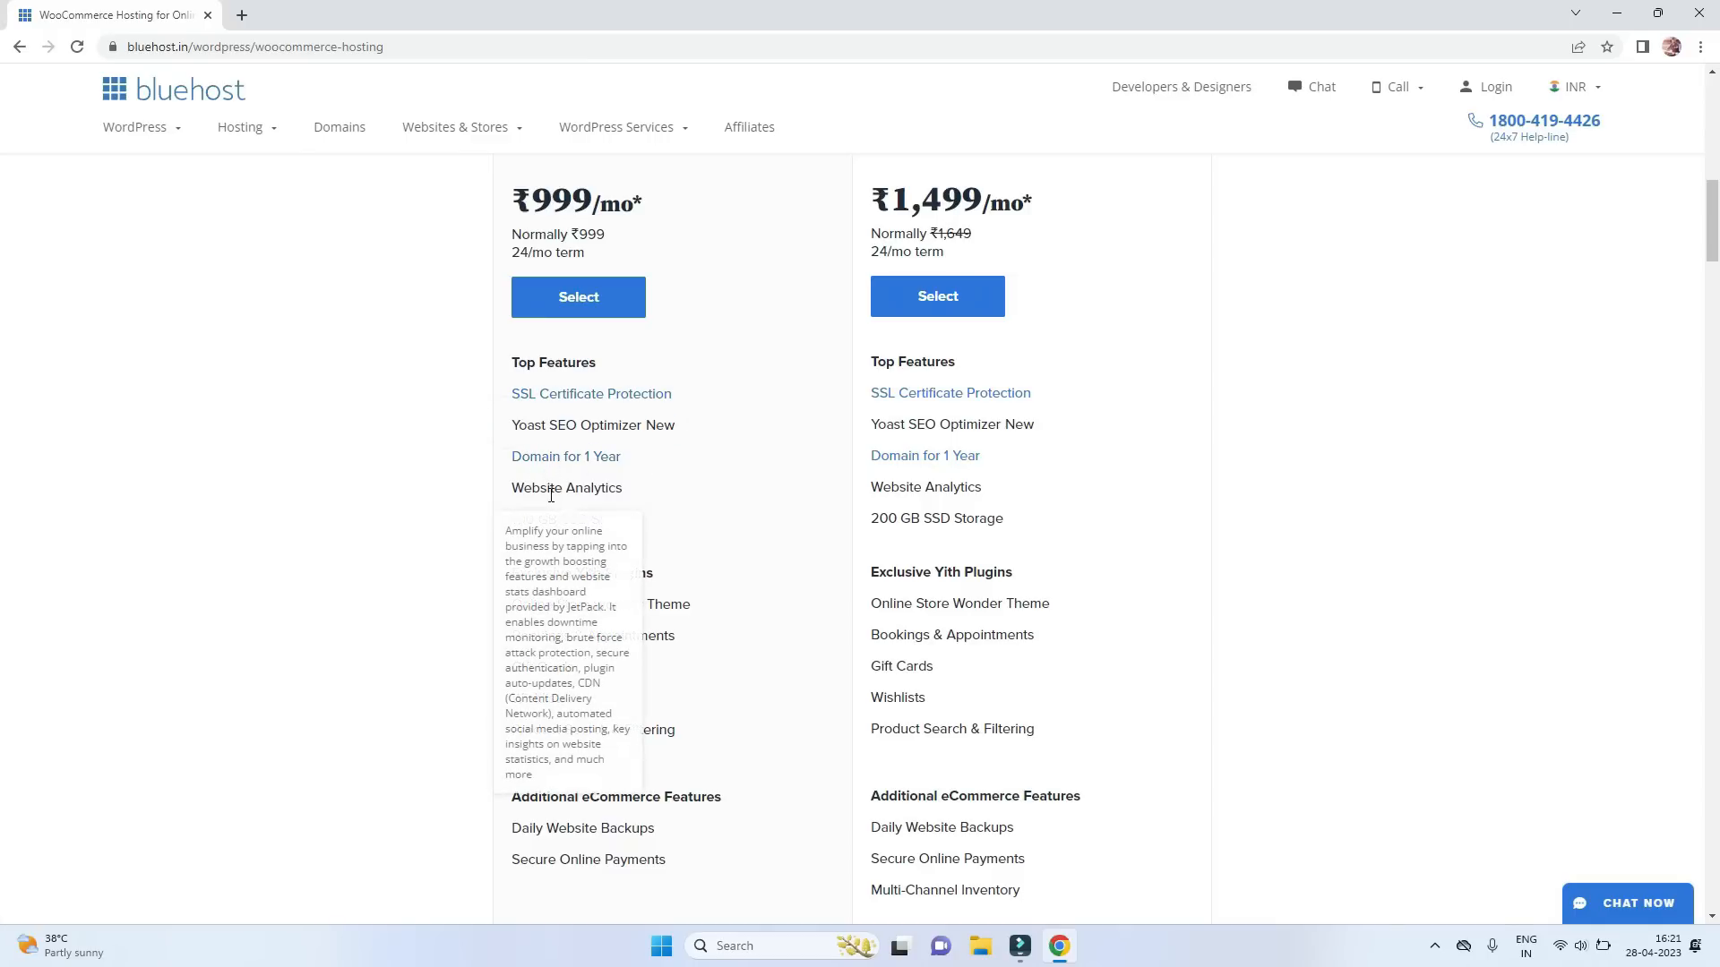
{"action": "left_click_drag", "start_coordinate": [508, 523], "coordinate": [667, 517]}
{"action": "left_click", "coordinate": [667, 521]}
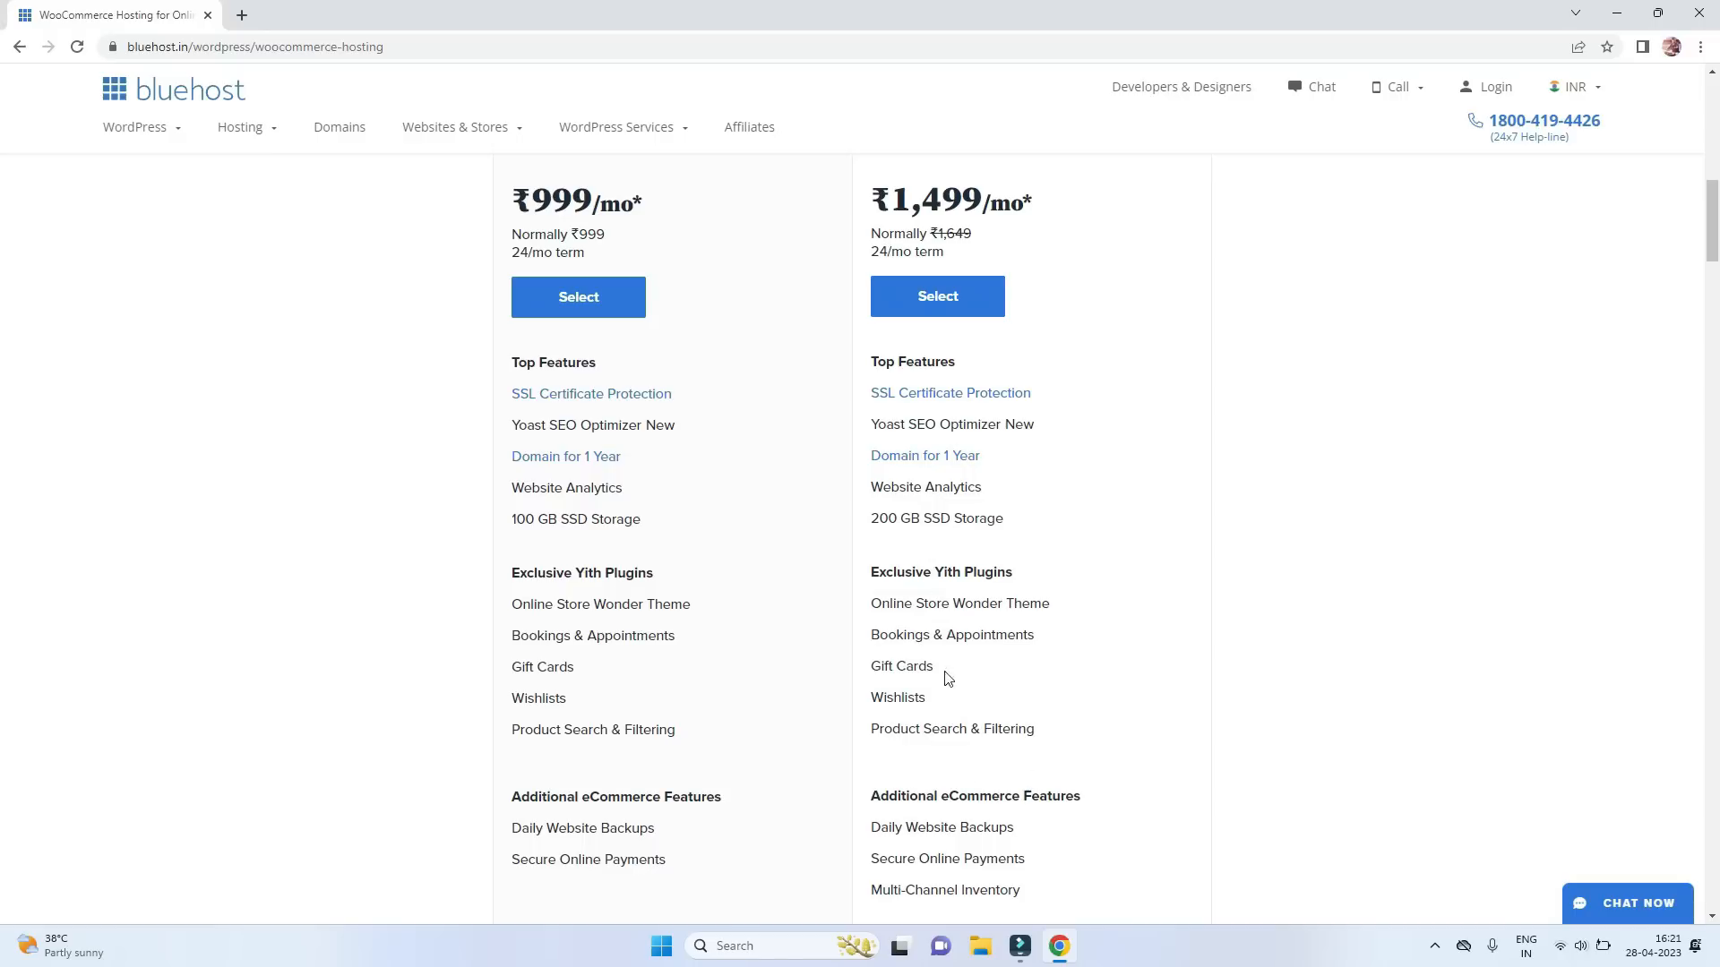
{"action": "left_click_drag", "start_coordinate": [866, 526], "coordinate": [1021, 495]}
{"action": "left_click", "coordinate": [588, 299]}
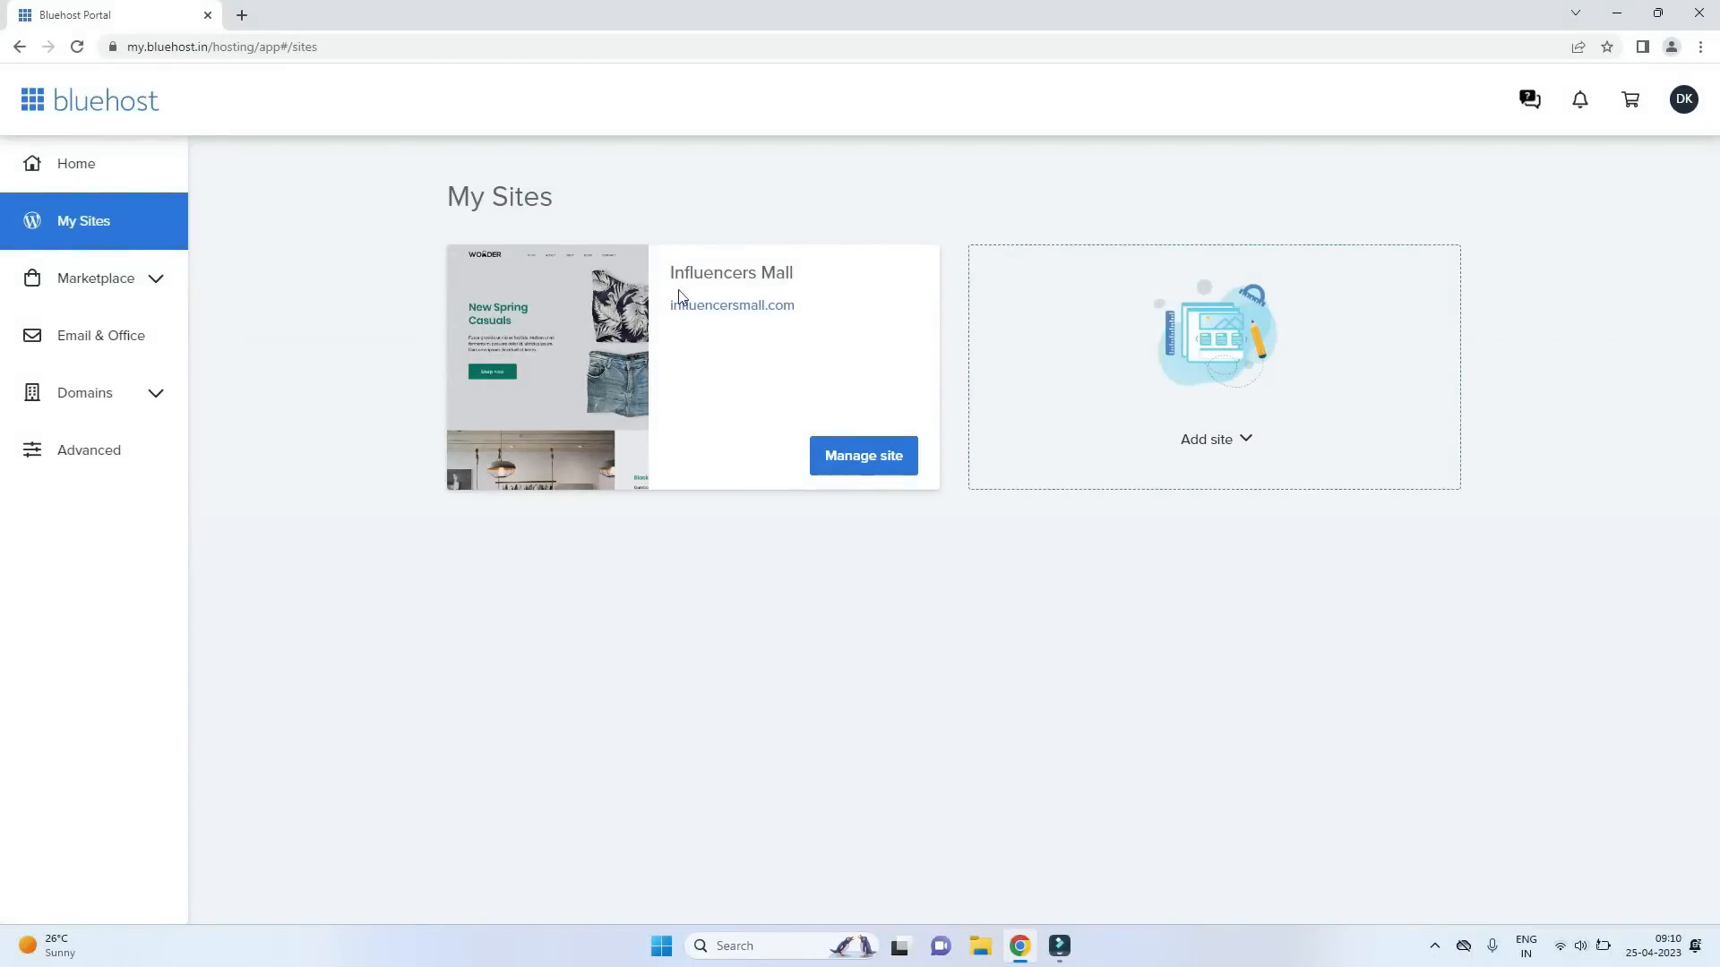
Log into Influencers Mall's WordPress admin and save the store address and e-mail, keeping Indian rupee currency.
{"action": "left_click", "coordinate": [829, 470]}
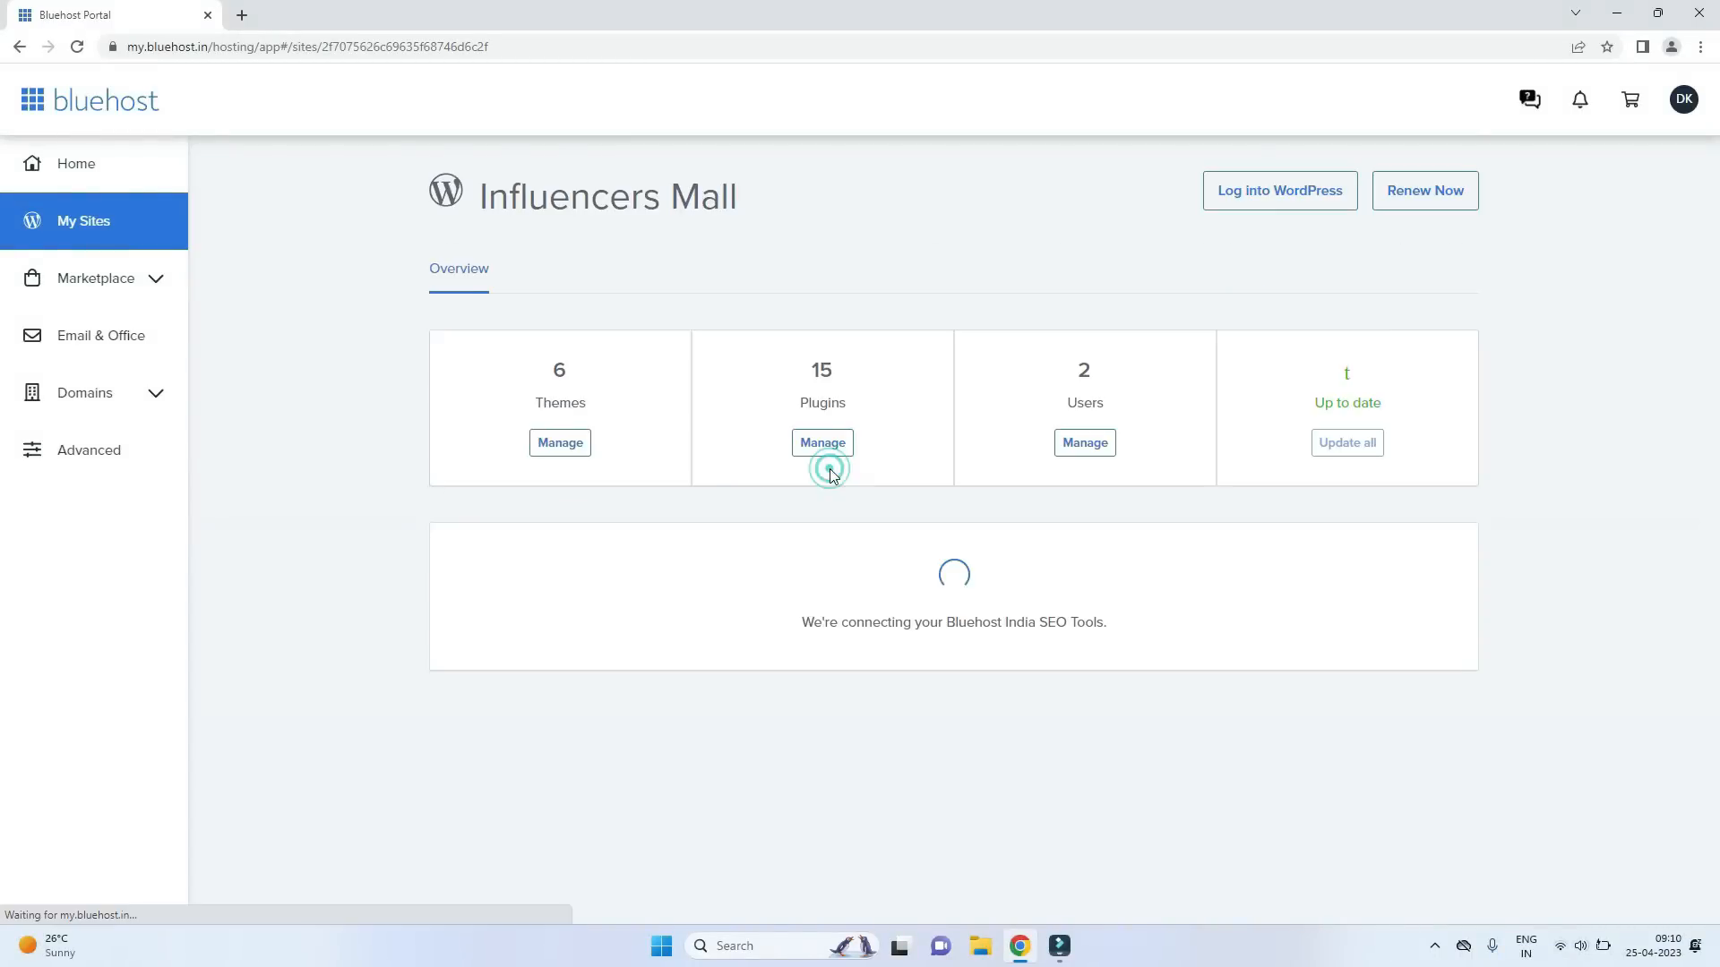
{"action": "left_click", "coordinate": [1320, 197]}
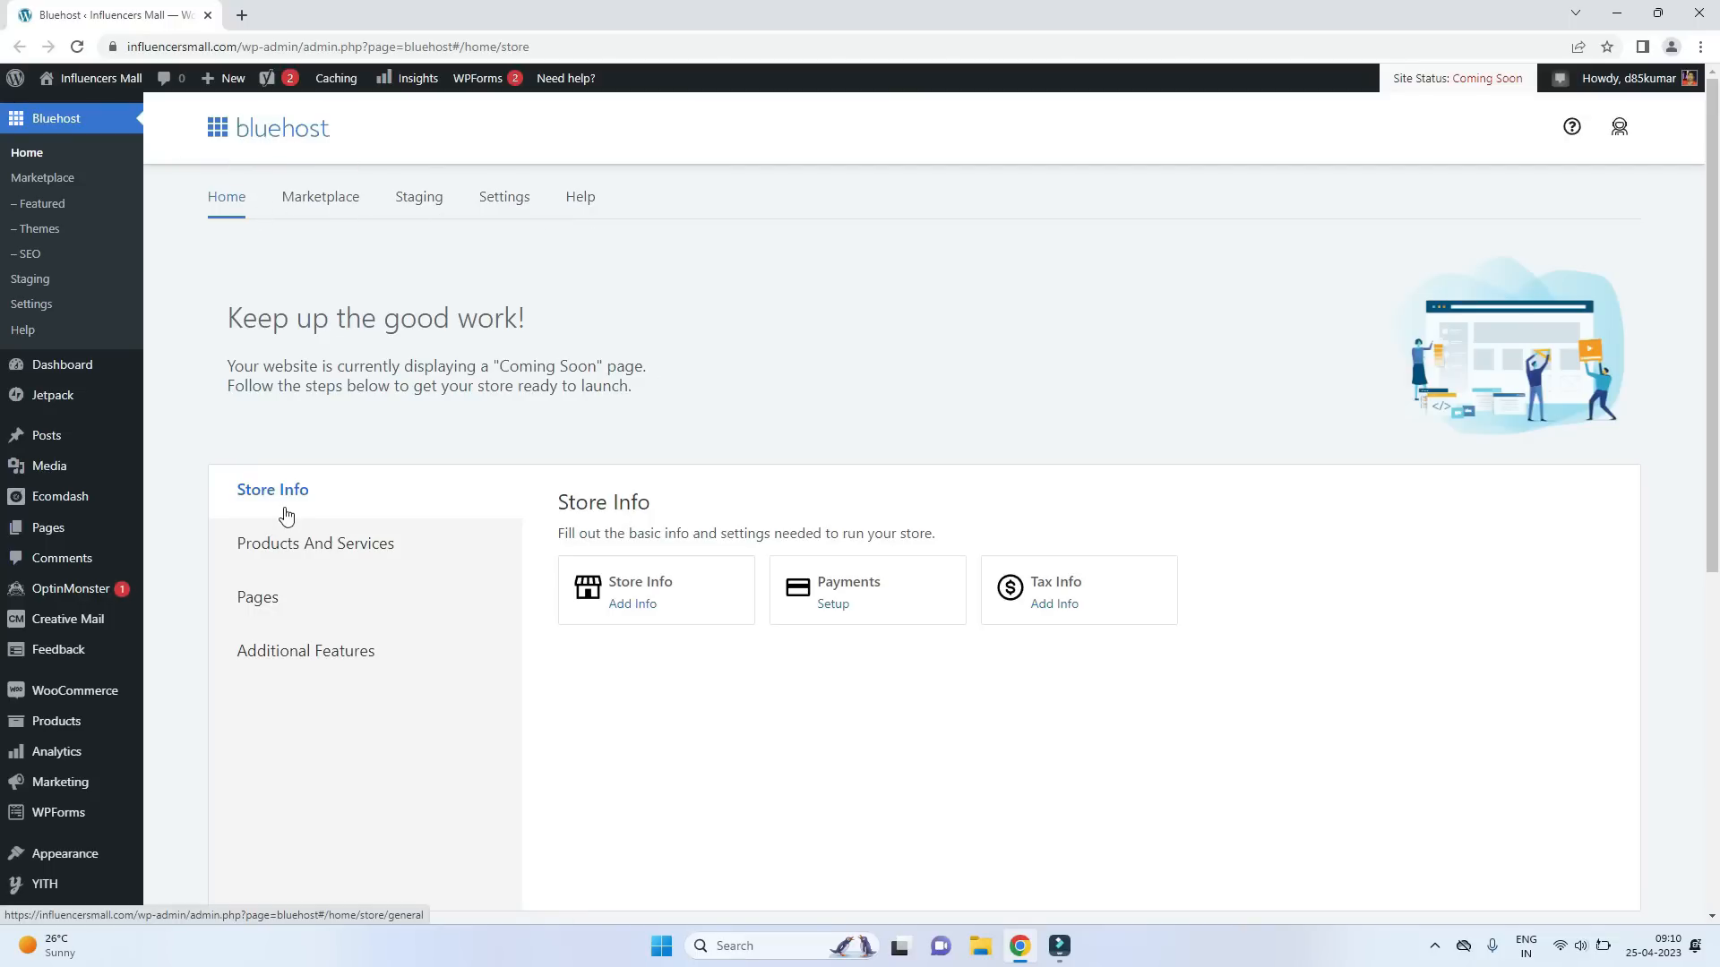
{"action": "left_click", "coordinate": [579, 614]}
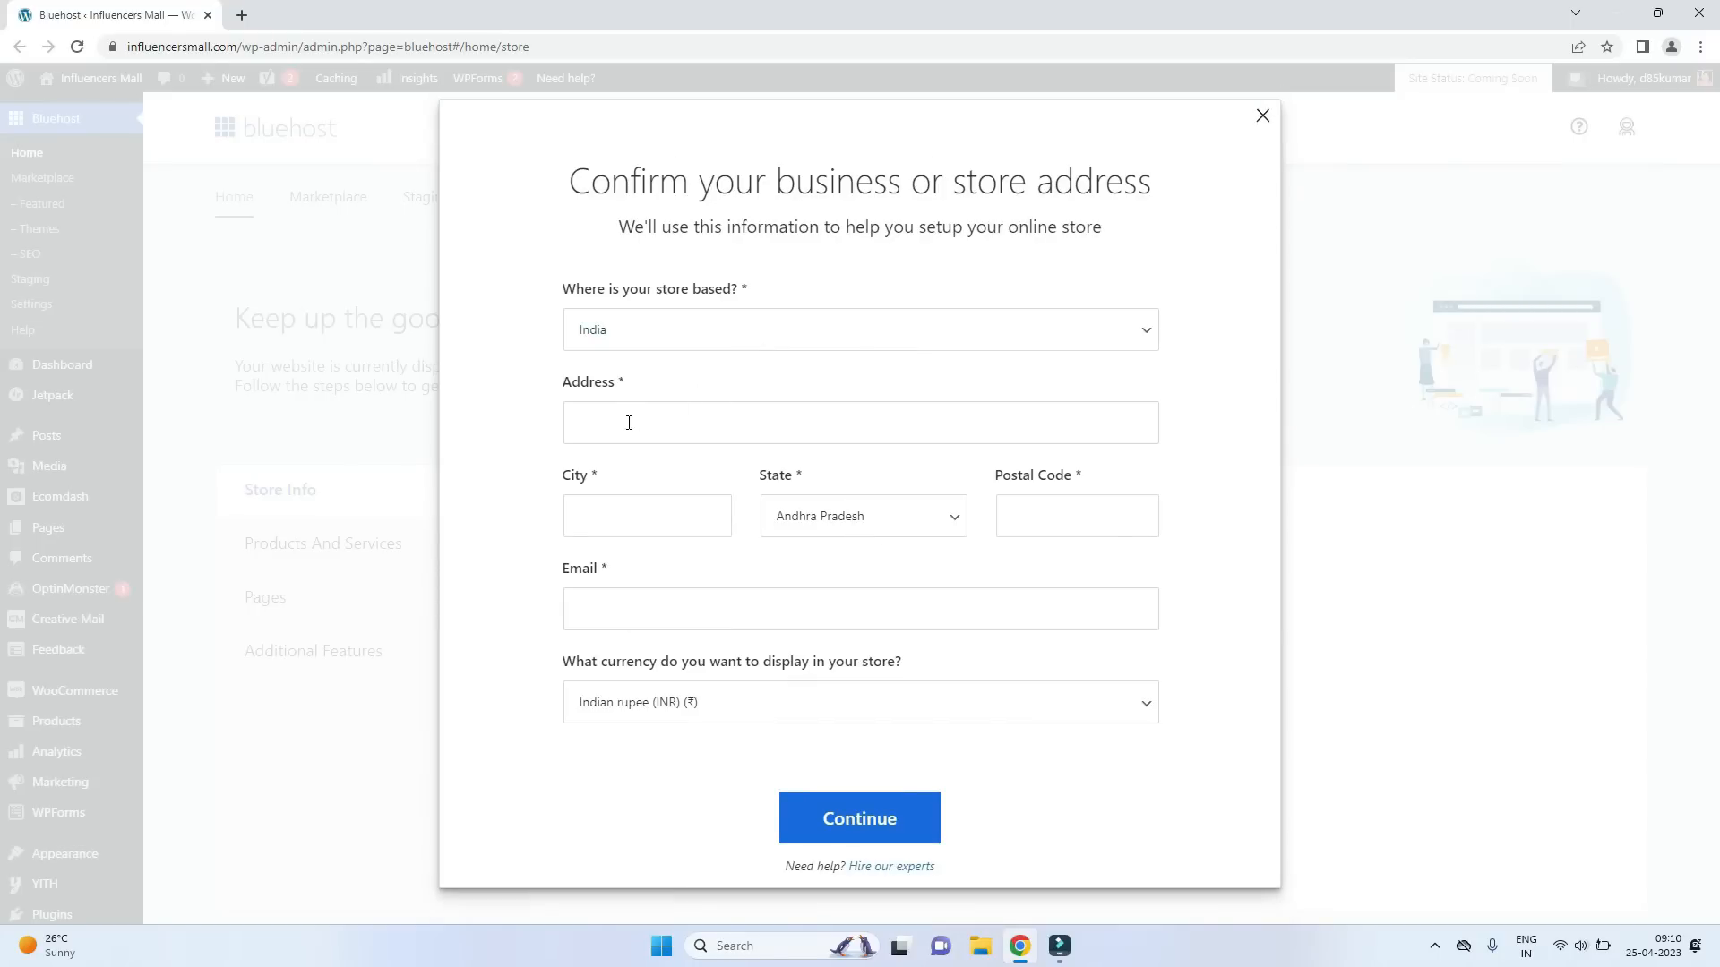
{"action": "type", "text": "com"}
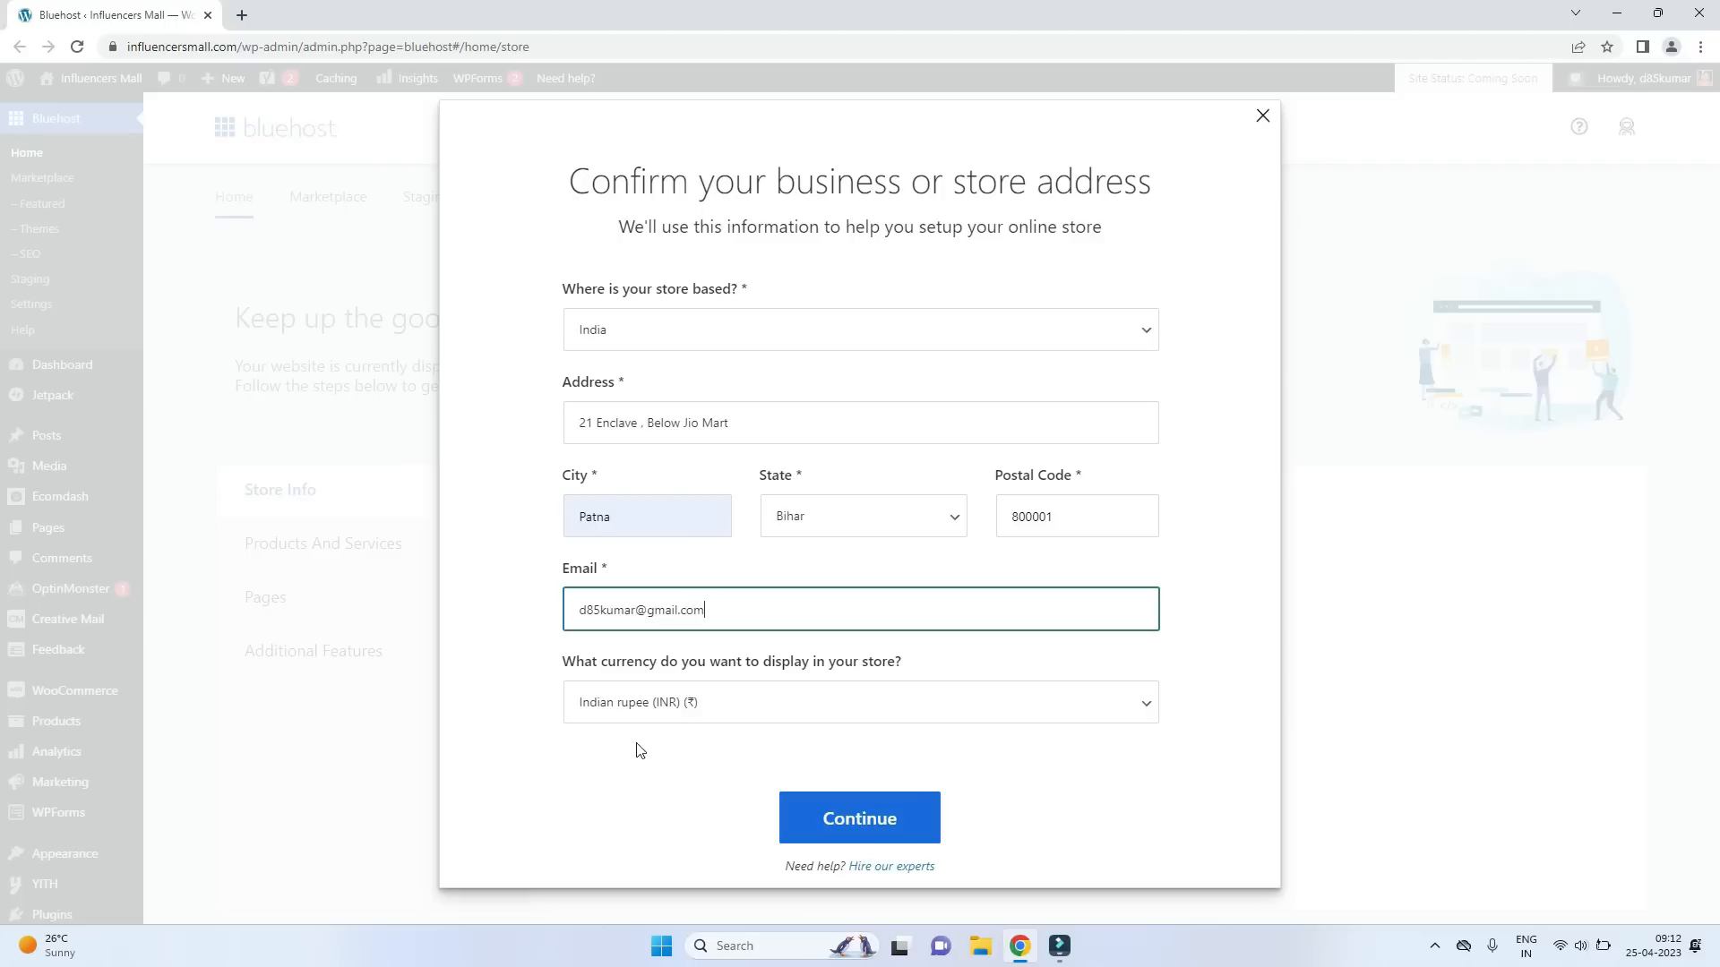
{"action": "left_click", "coordinate": [627, 710]}
{"action": "left_click", "coordinate": [643, 675]}
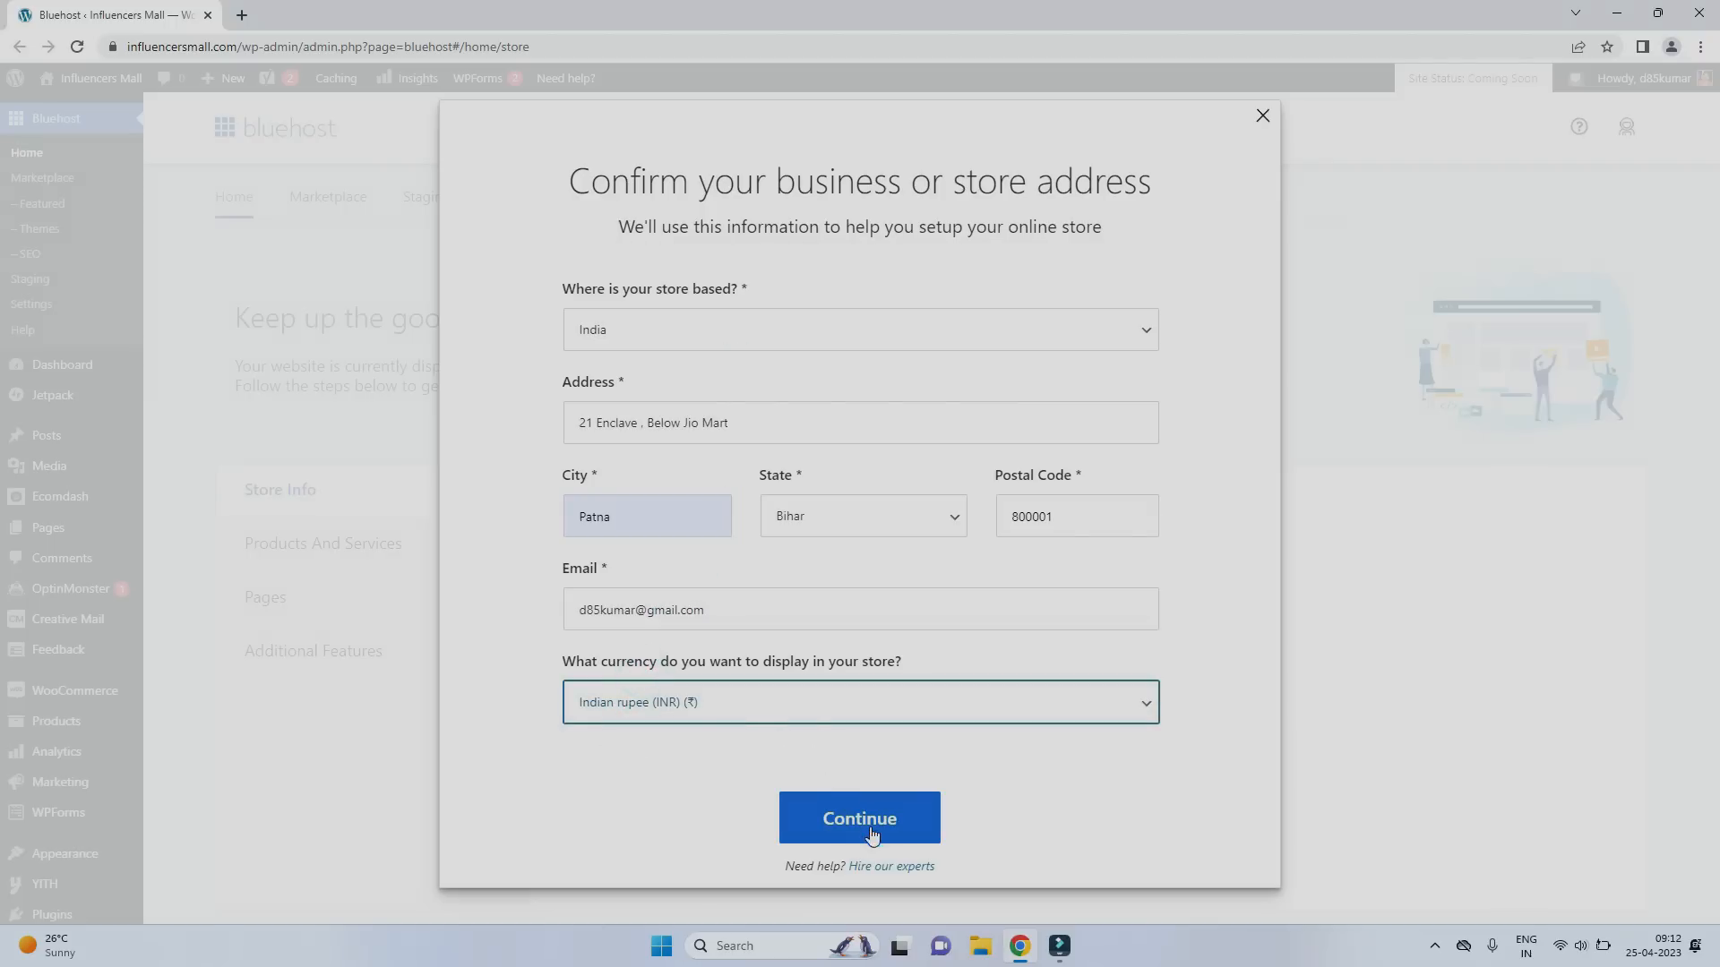
{"action": "left_click", "coordinate": [867, 820]}
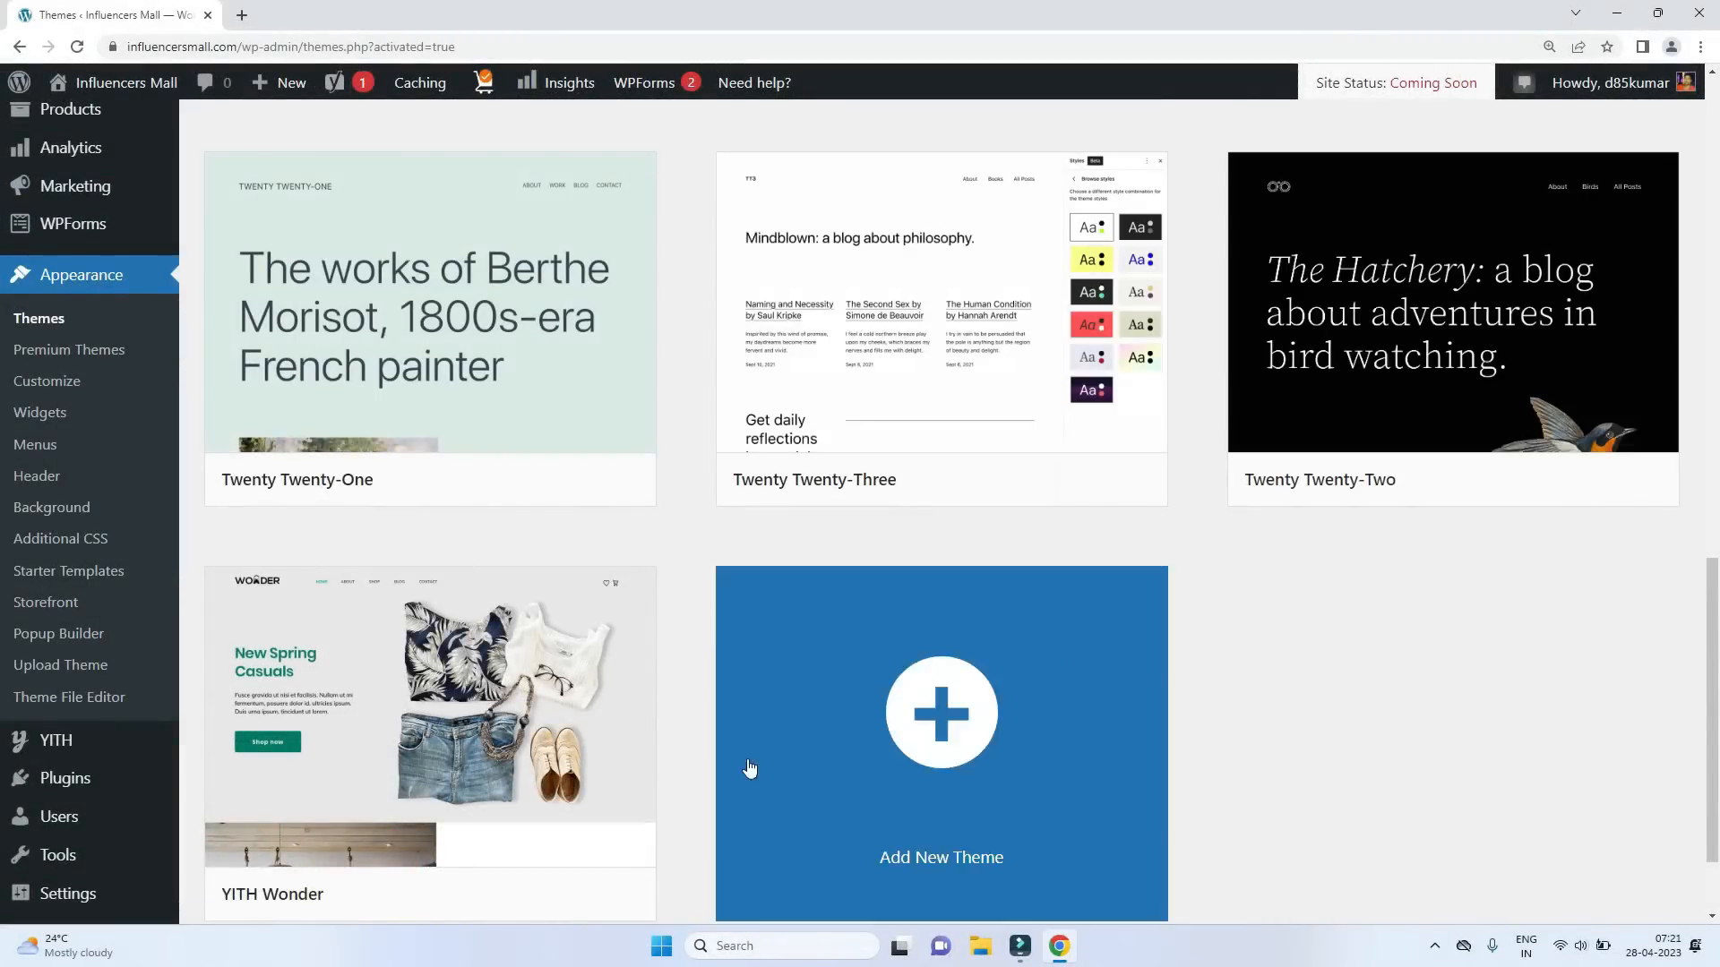
Search new themes for 'astra' and activate the Astra theme.
{"action": "left_click", "coordinate": [953, 721]}
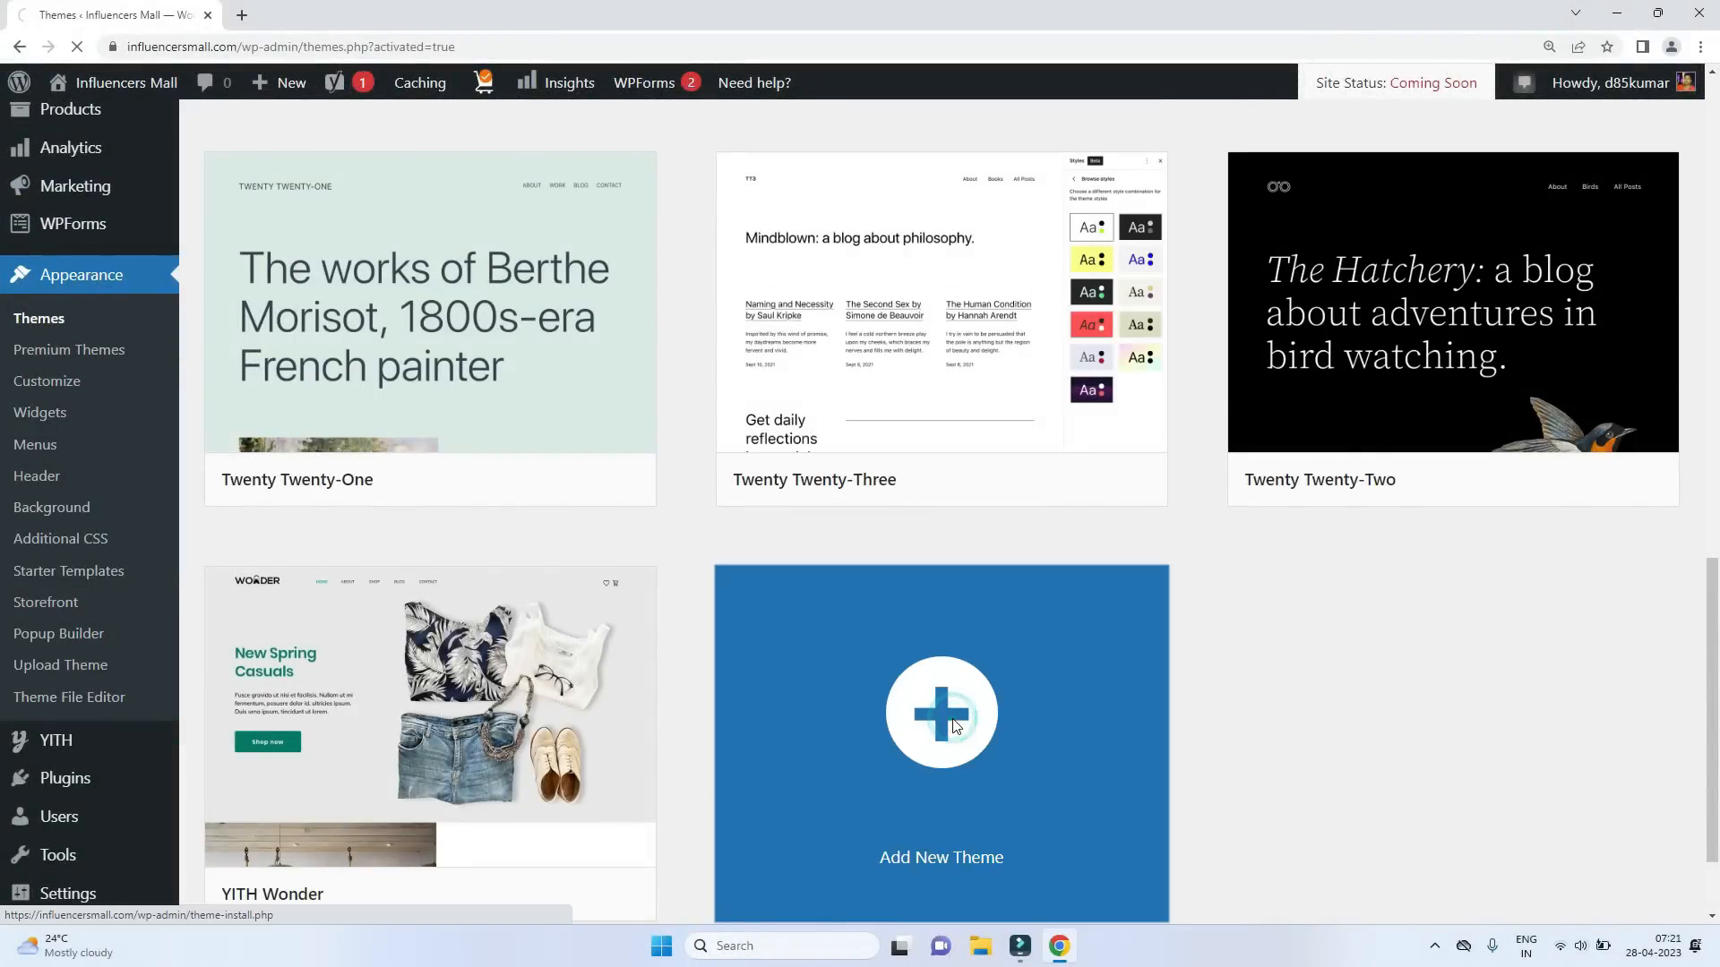
{"action": "left_click", "coordinate": [1450, 201]}
{"action": "type", "text": "astra"}
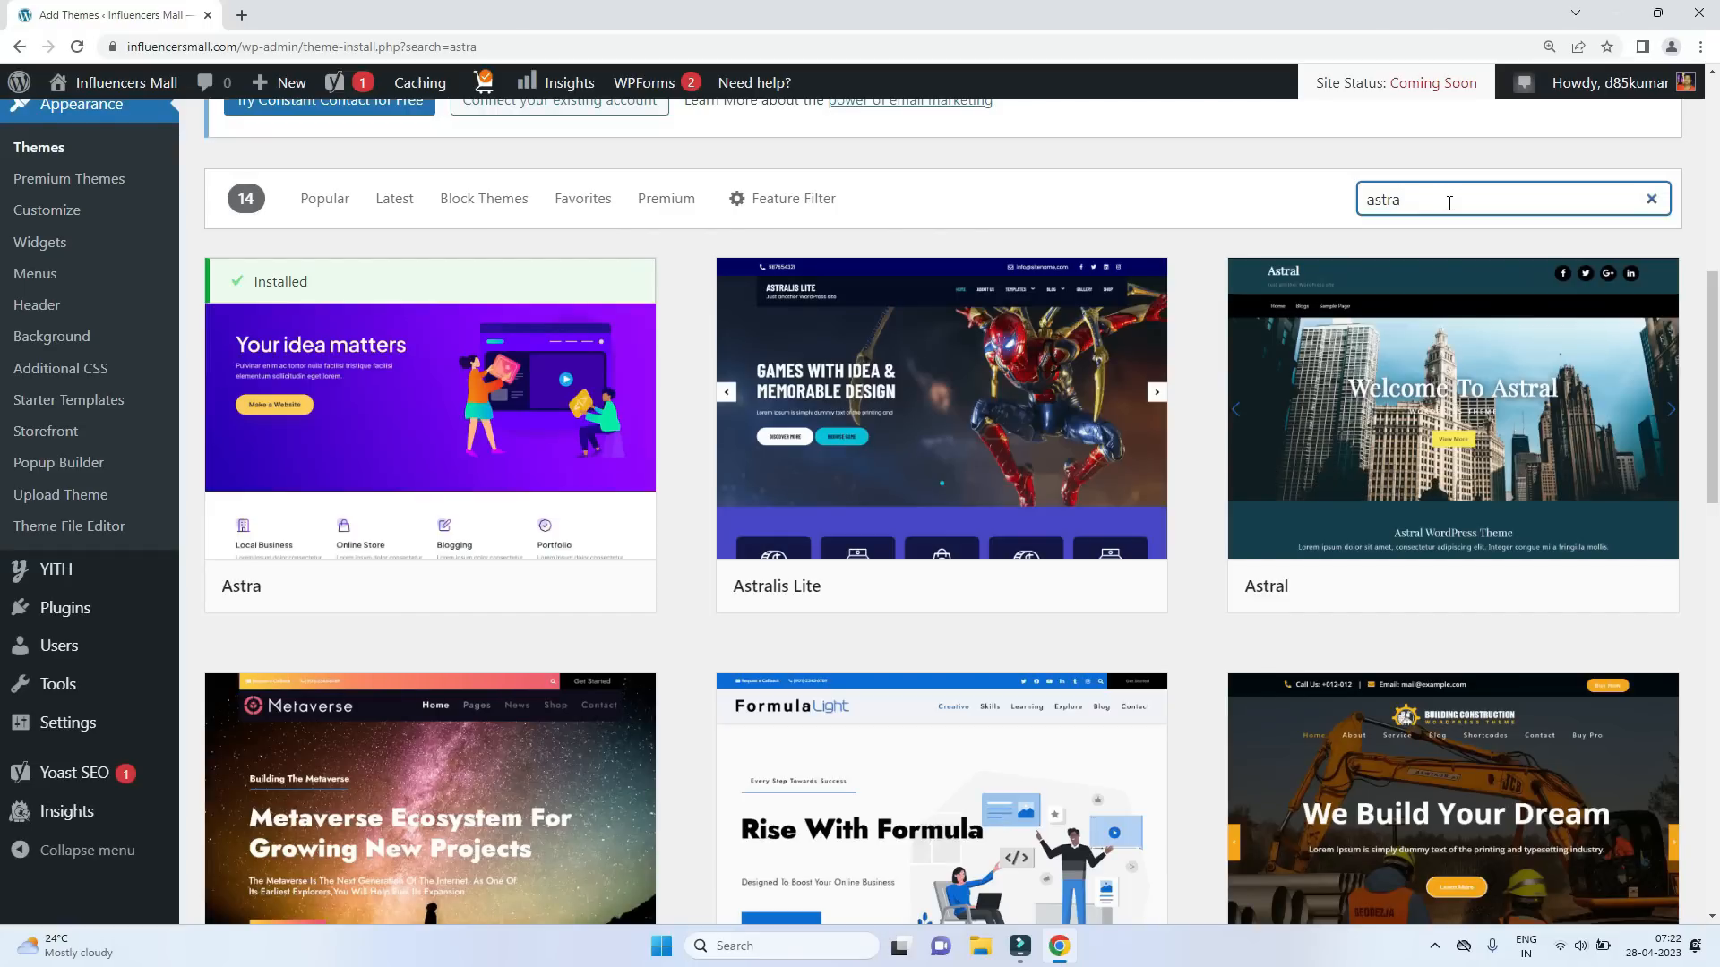
{"action": "mouse_move", "coordinate": [321, 441]}
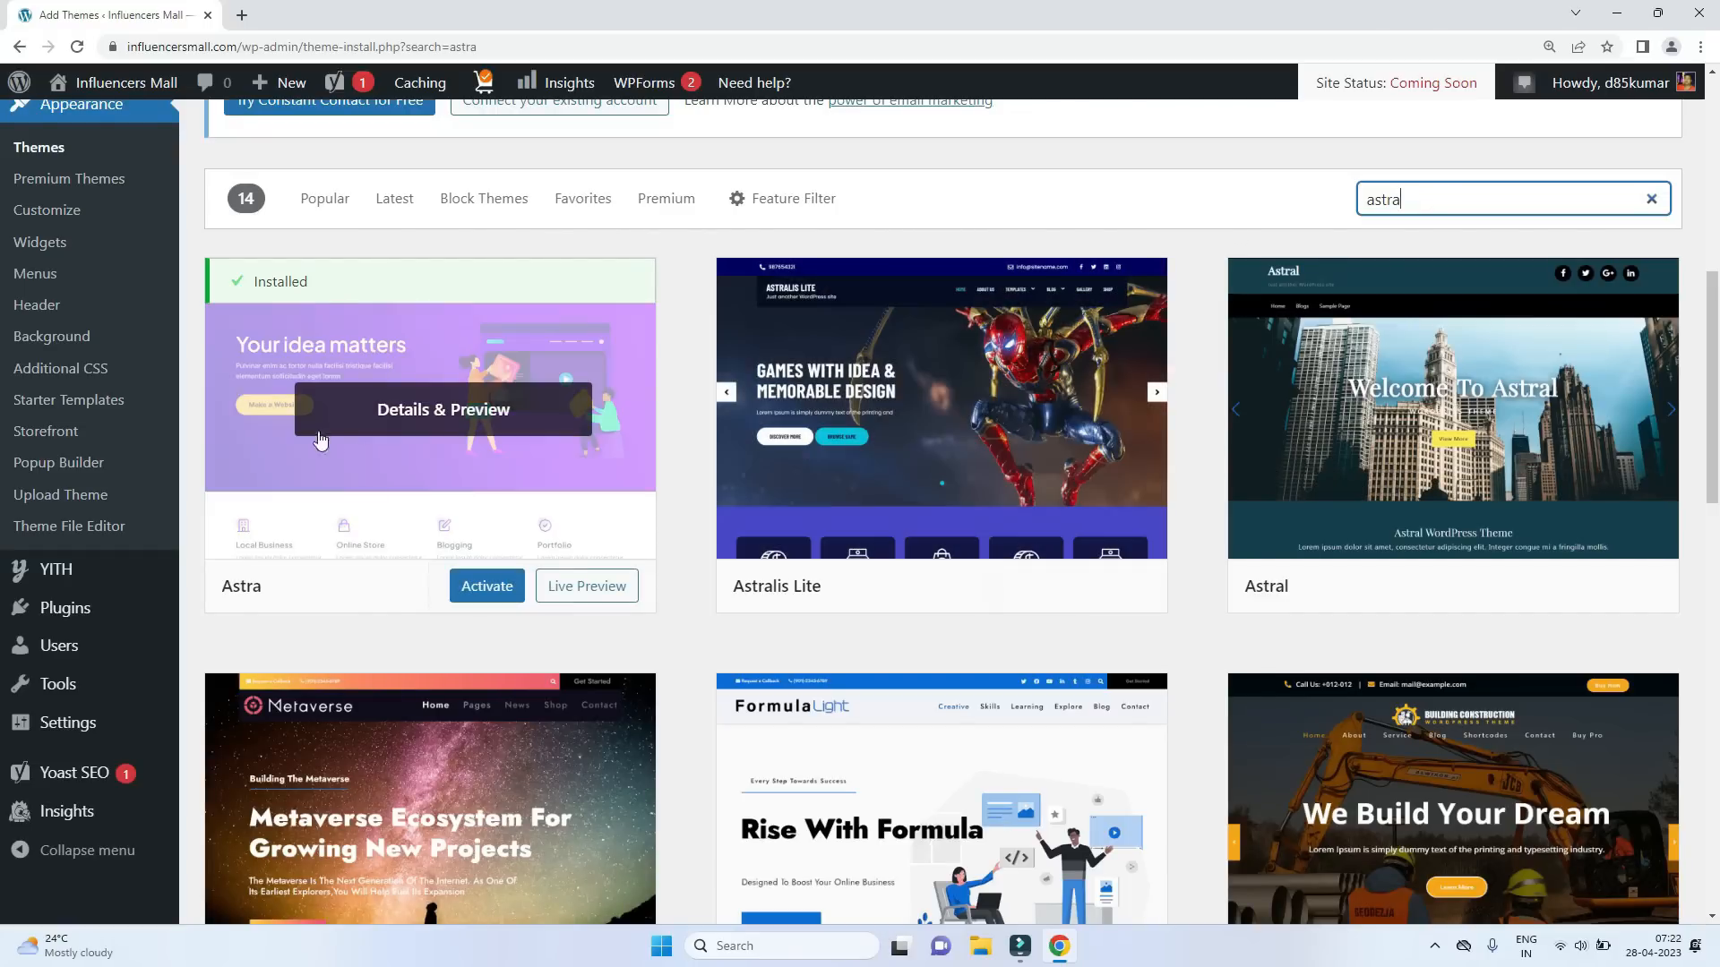
{"action": "left_click", "coordinate": [491, 587]}
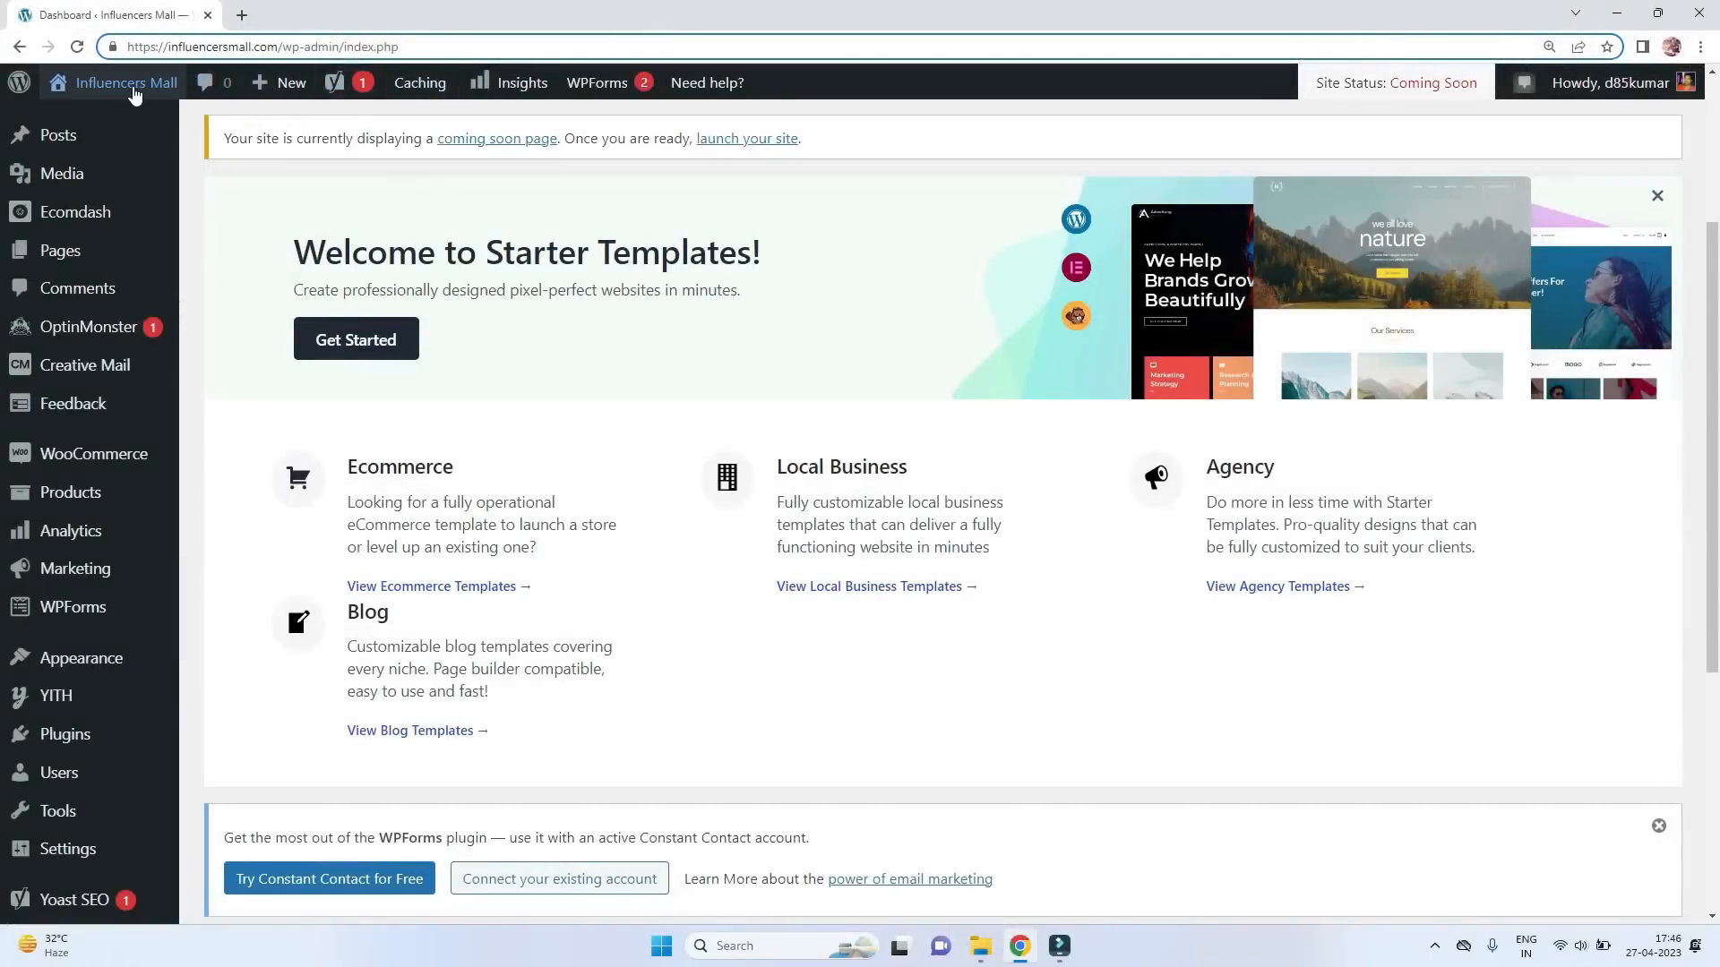
{"action": "mouse_move", "coordinate": [123, 96]}
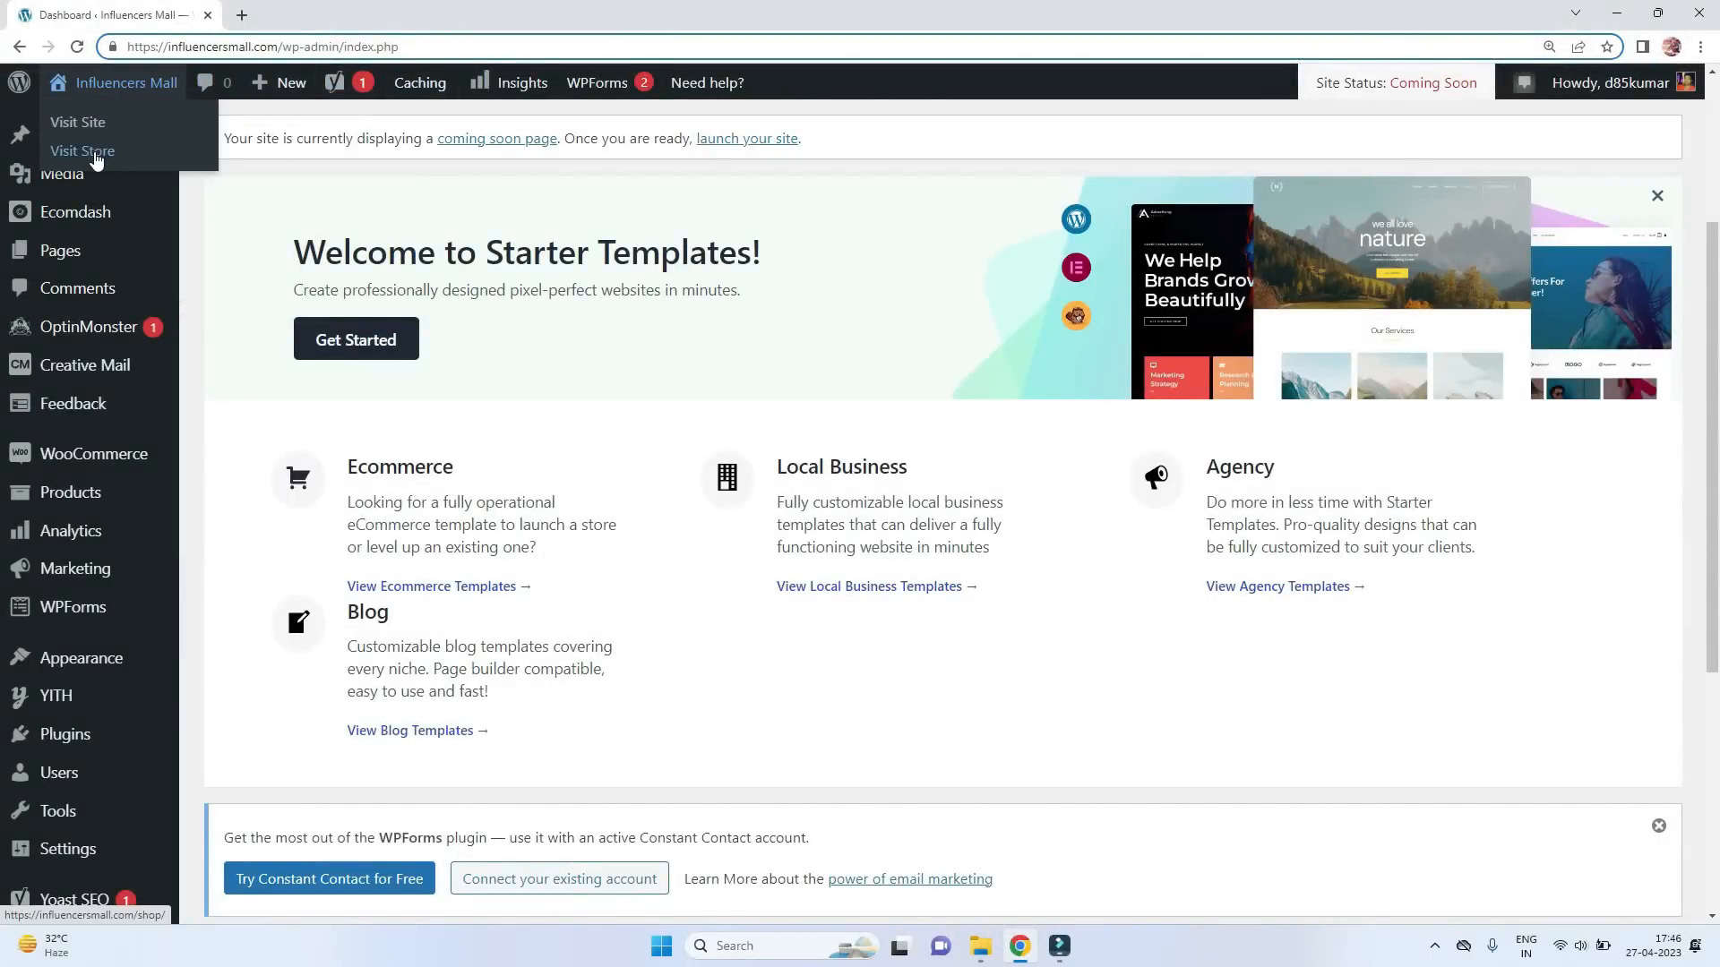
{"action": "right_click", "coordinate": [97, 158]}
{"action": "left_click", "coordinate": [161, 168]}
{"action": "left_click", "coordinate": [290, 16]}
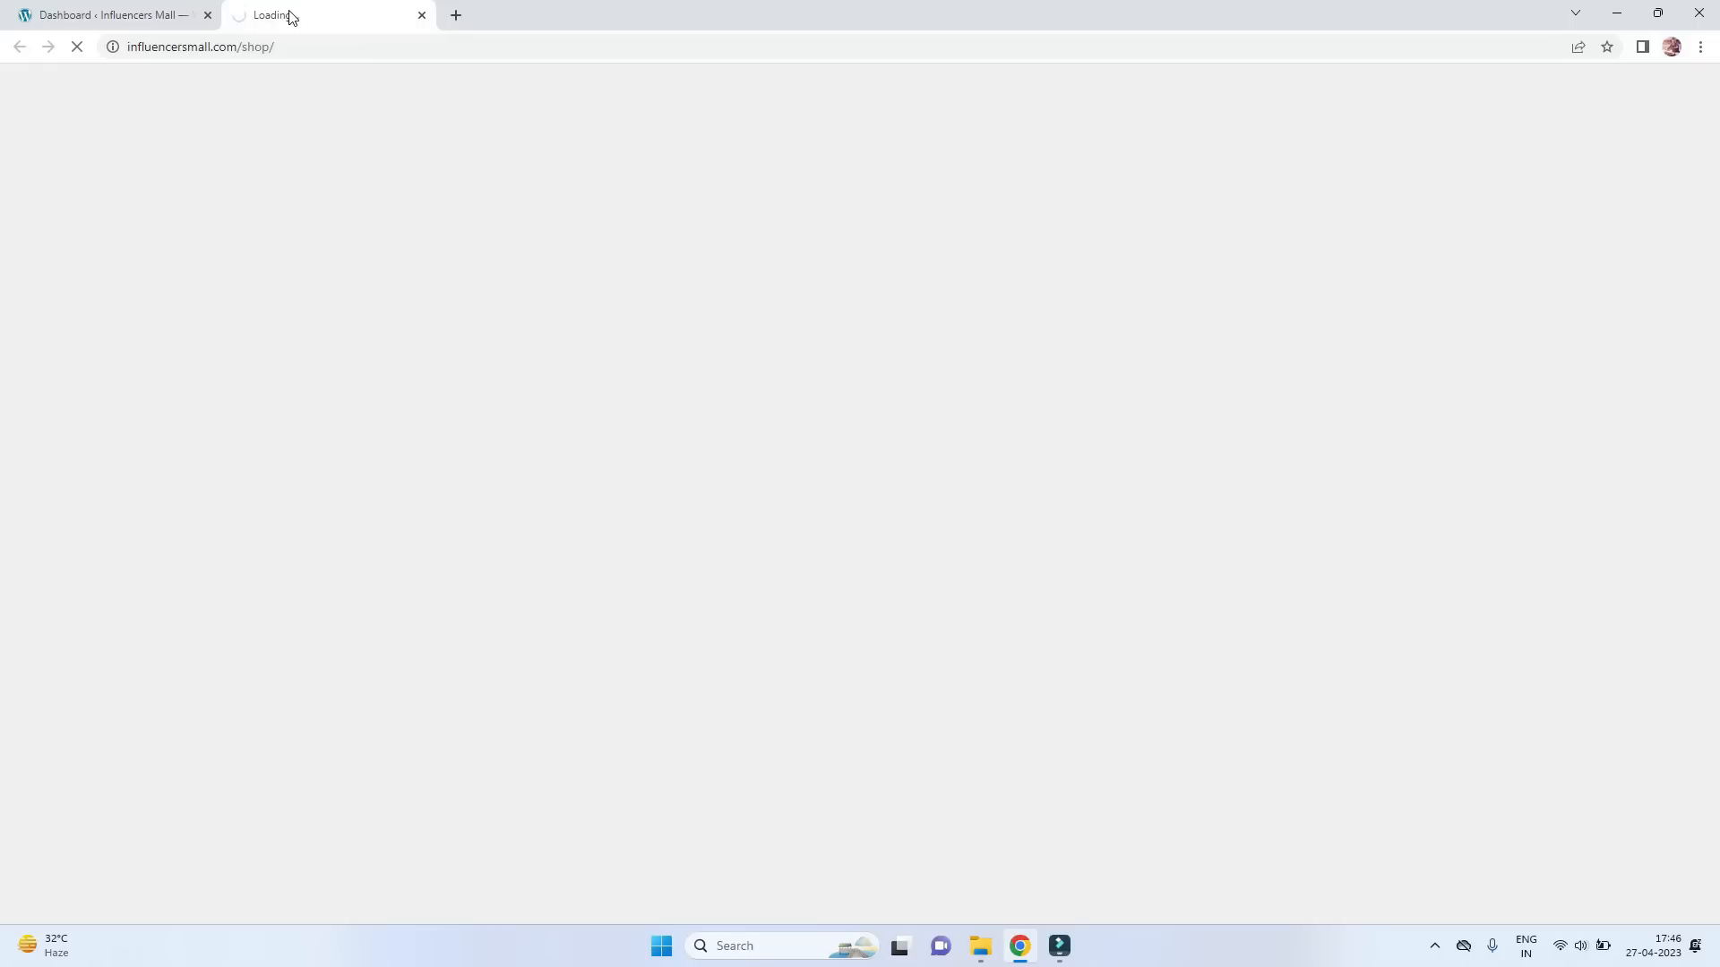
{"action": "scroll", "coordinate": [1048, 452], "scroll_direction": "down", "scroll_amount": 3}
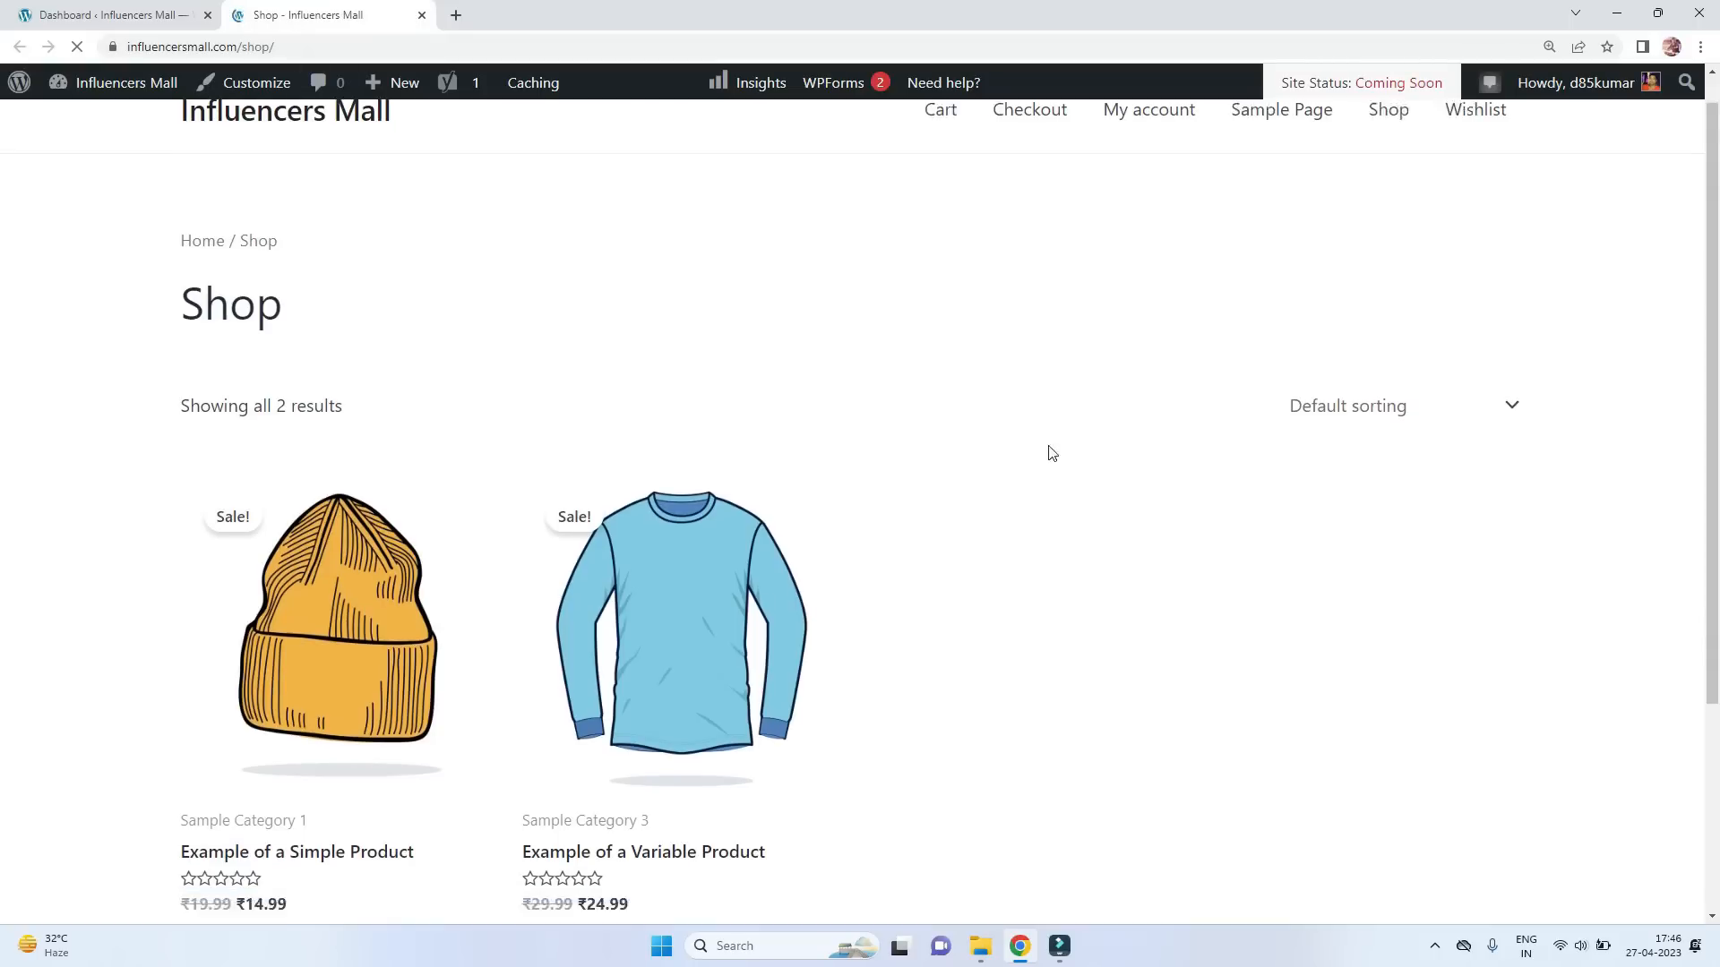
{"action": "scroll", "coordinate": [376, 437], "scroll_direction": "up", "scroll_amount": 3}
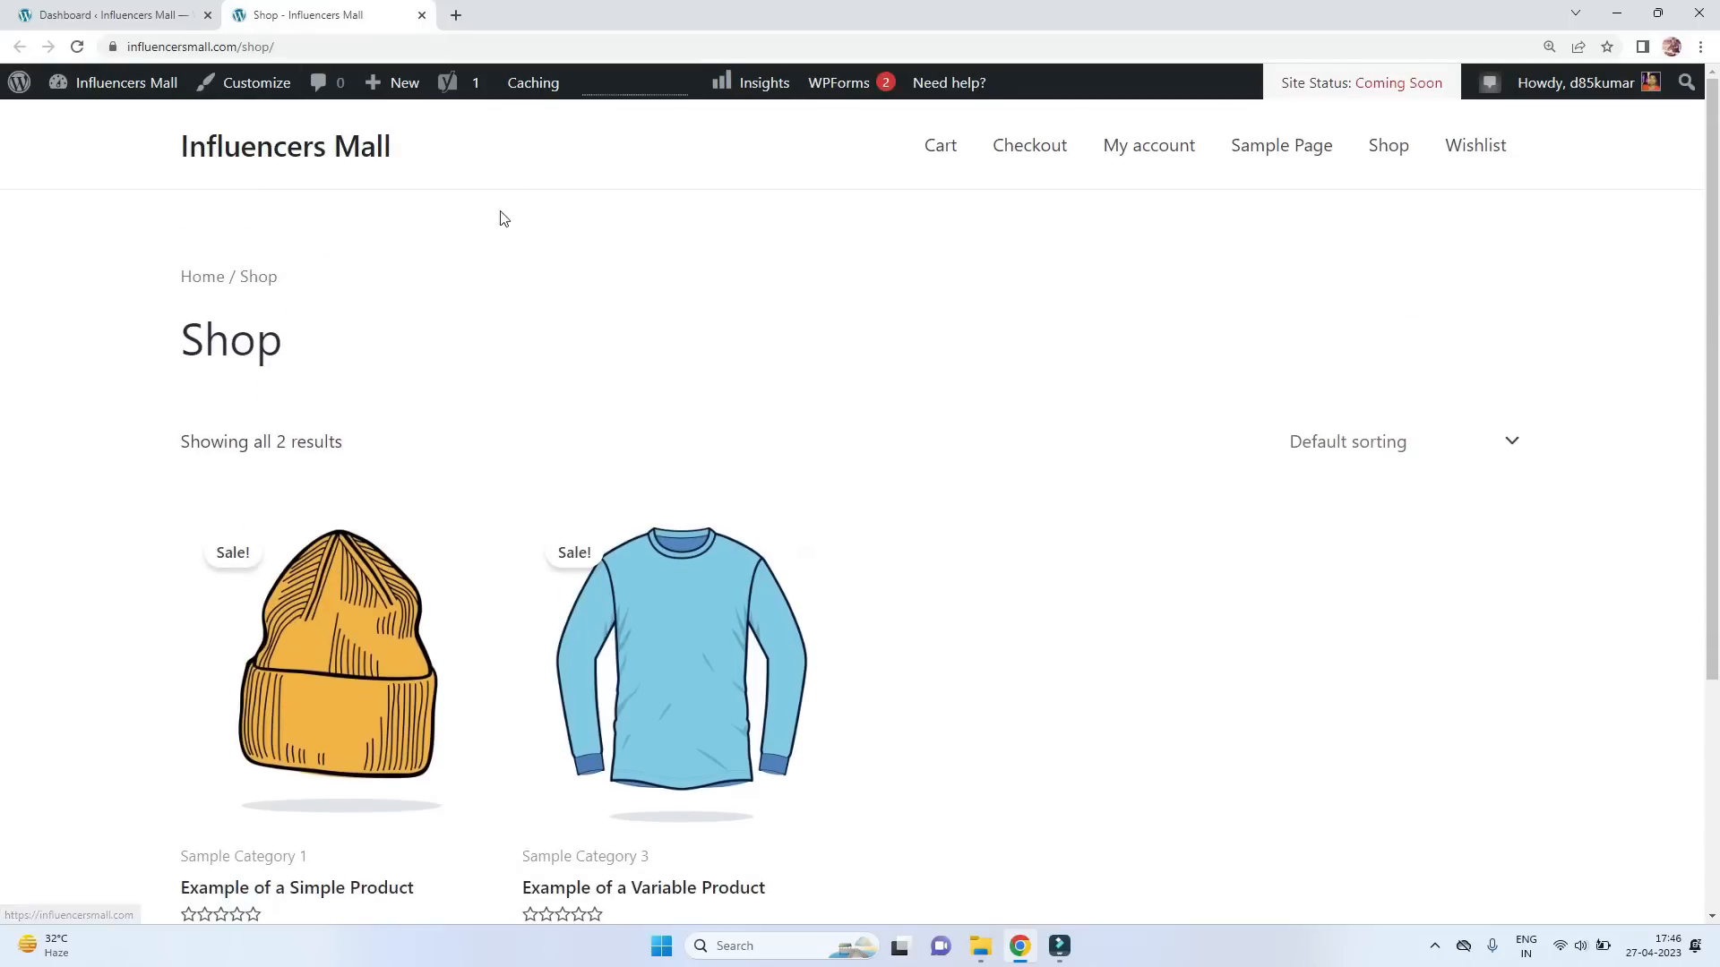
{"action": "left_click", "coordinate": [421, 16]}
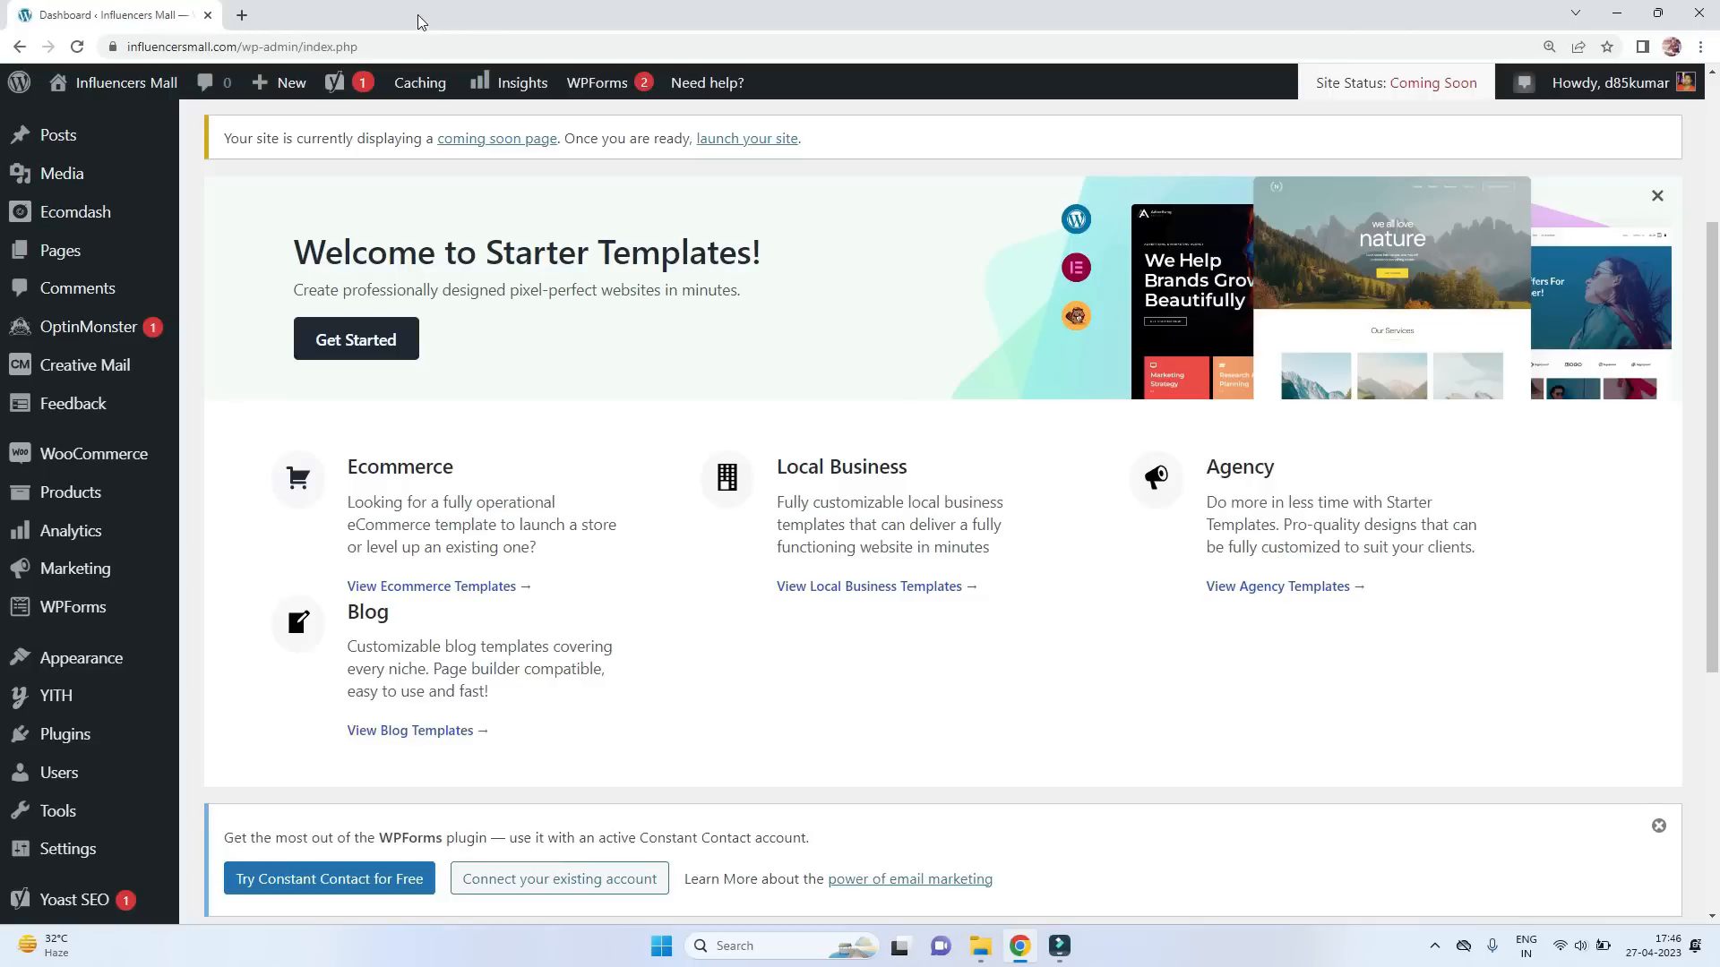
{"action": "left_click_drag", "start_coordinate": [297, 255], "coordinate": [914, 276]}
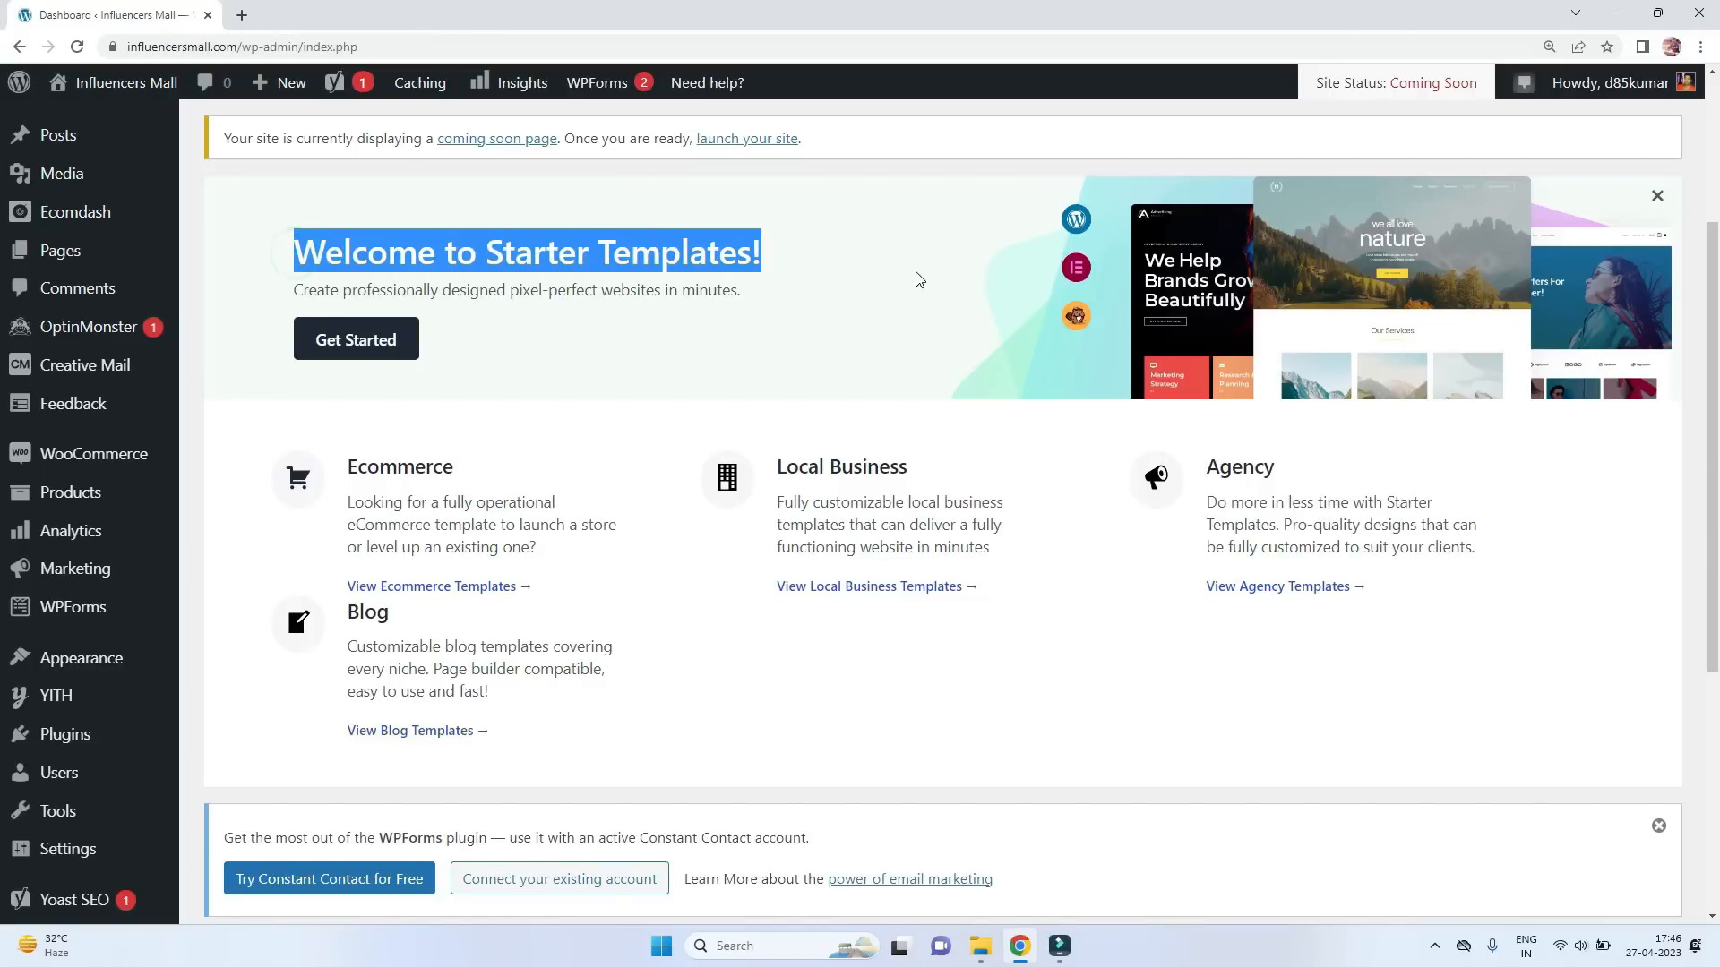
{"action": "left_click", "coordinate": [911, 279]}
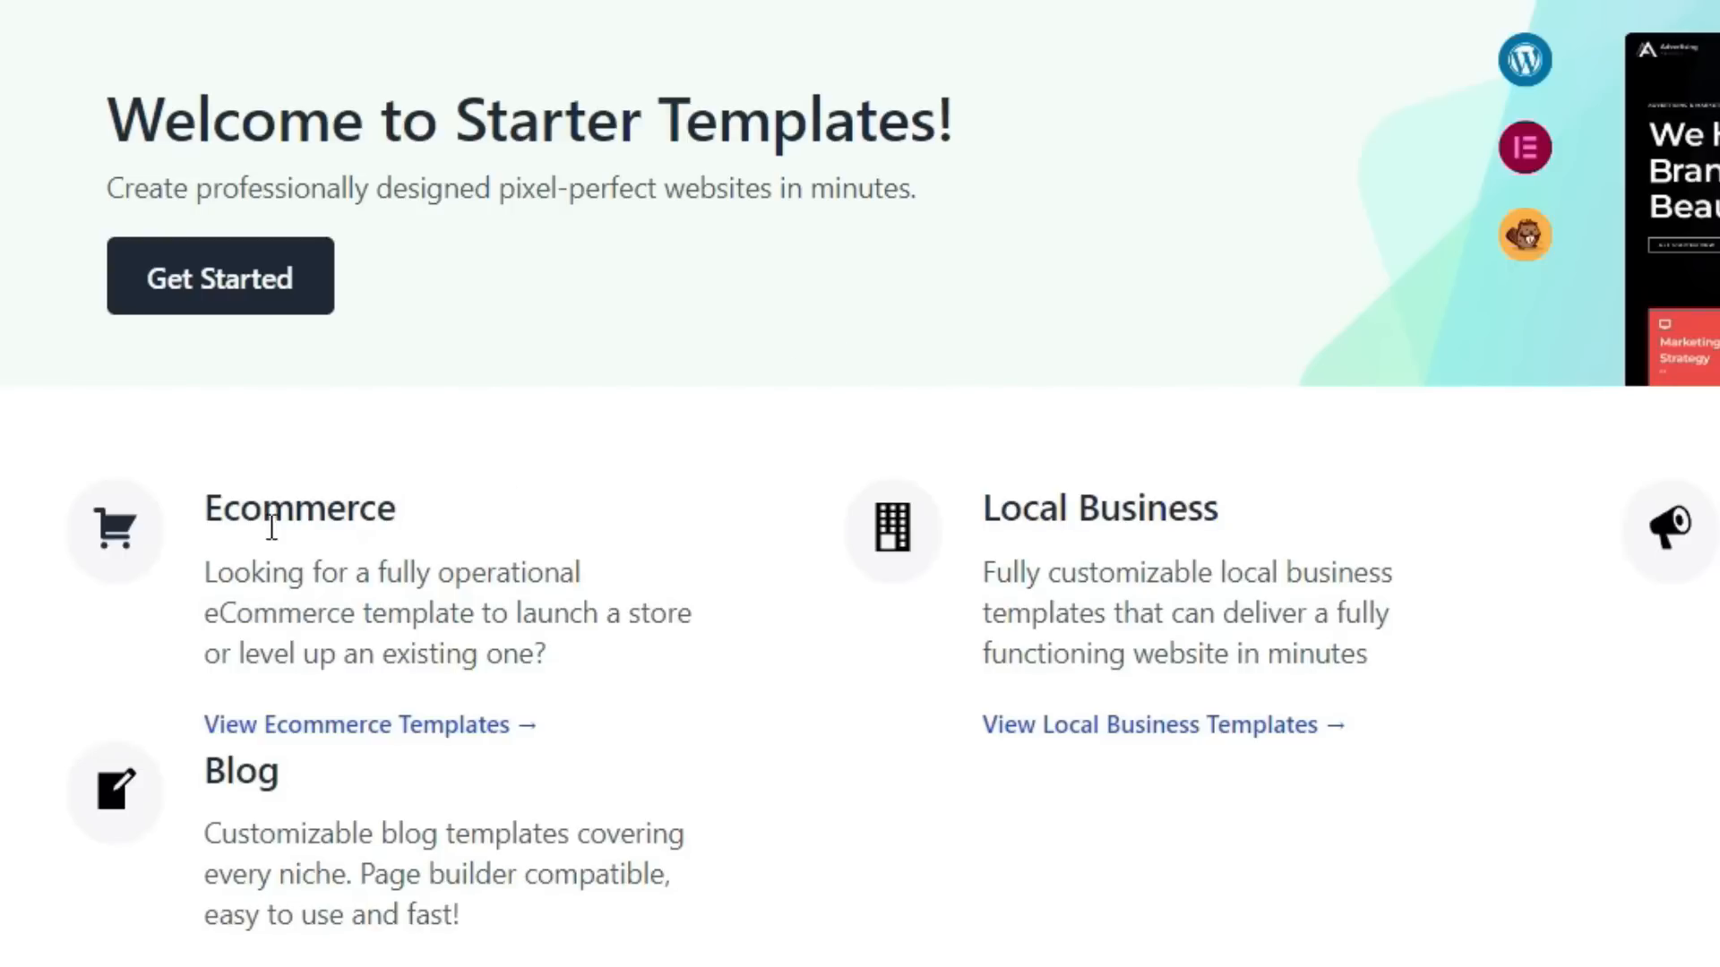
Pick the Organic Store ecommerce starter template and scroll through its preview.
{"action": "left_click", "coordinate": [386, 729]}
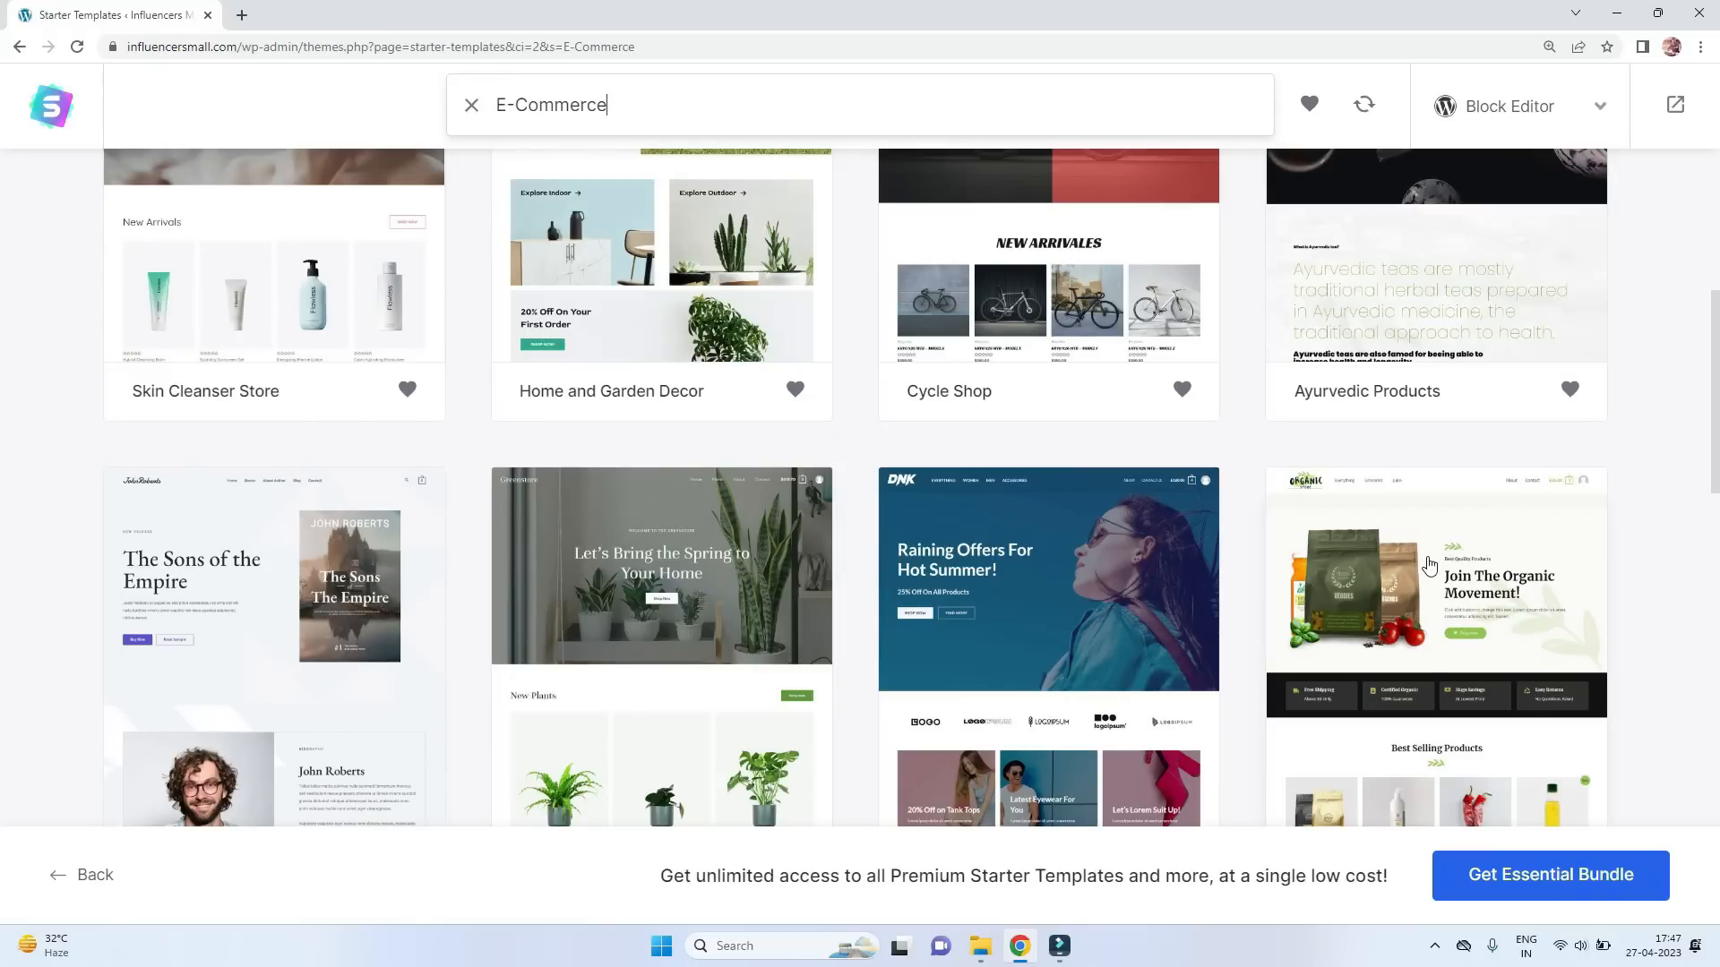
{"action": "left_click", "coordinate": [1430, 566]}
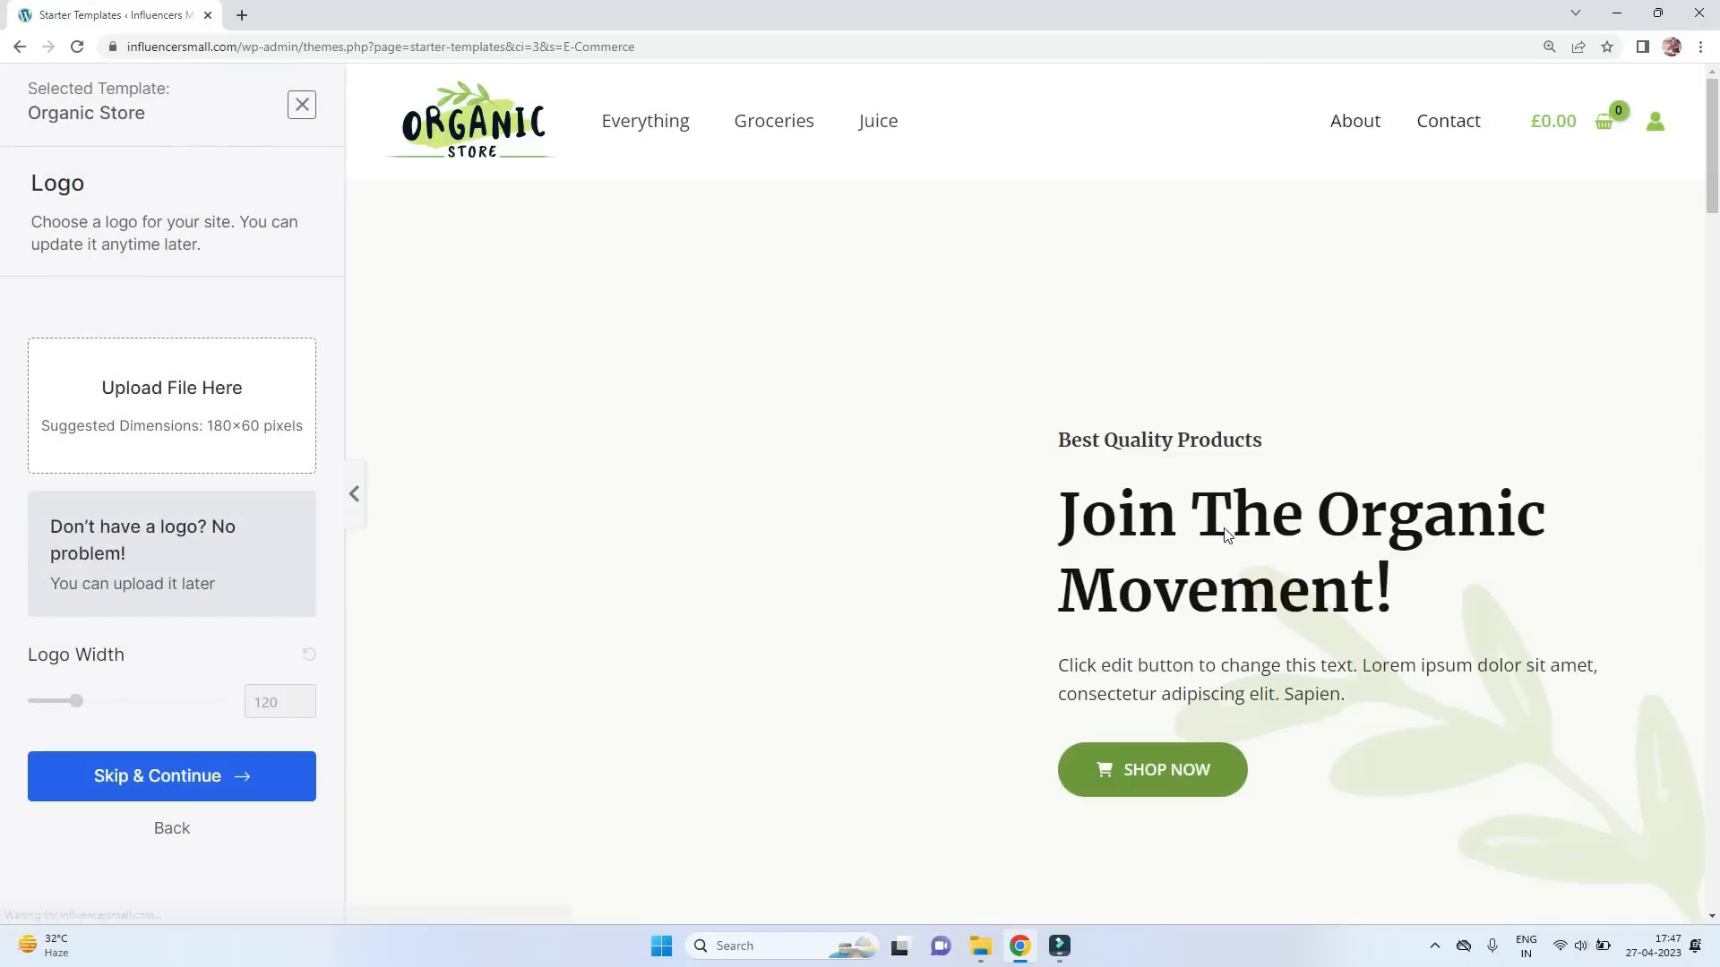
{"action": "scroll", "coordinate": [1124, 277], "scroll_direction": "down", "scroll_amount": 4}
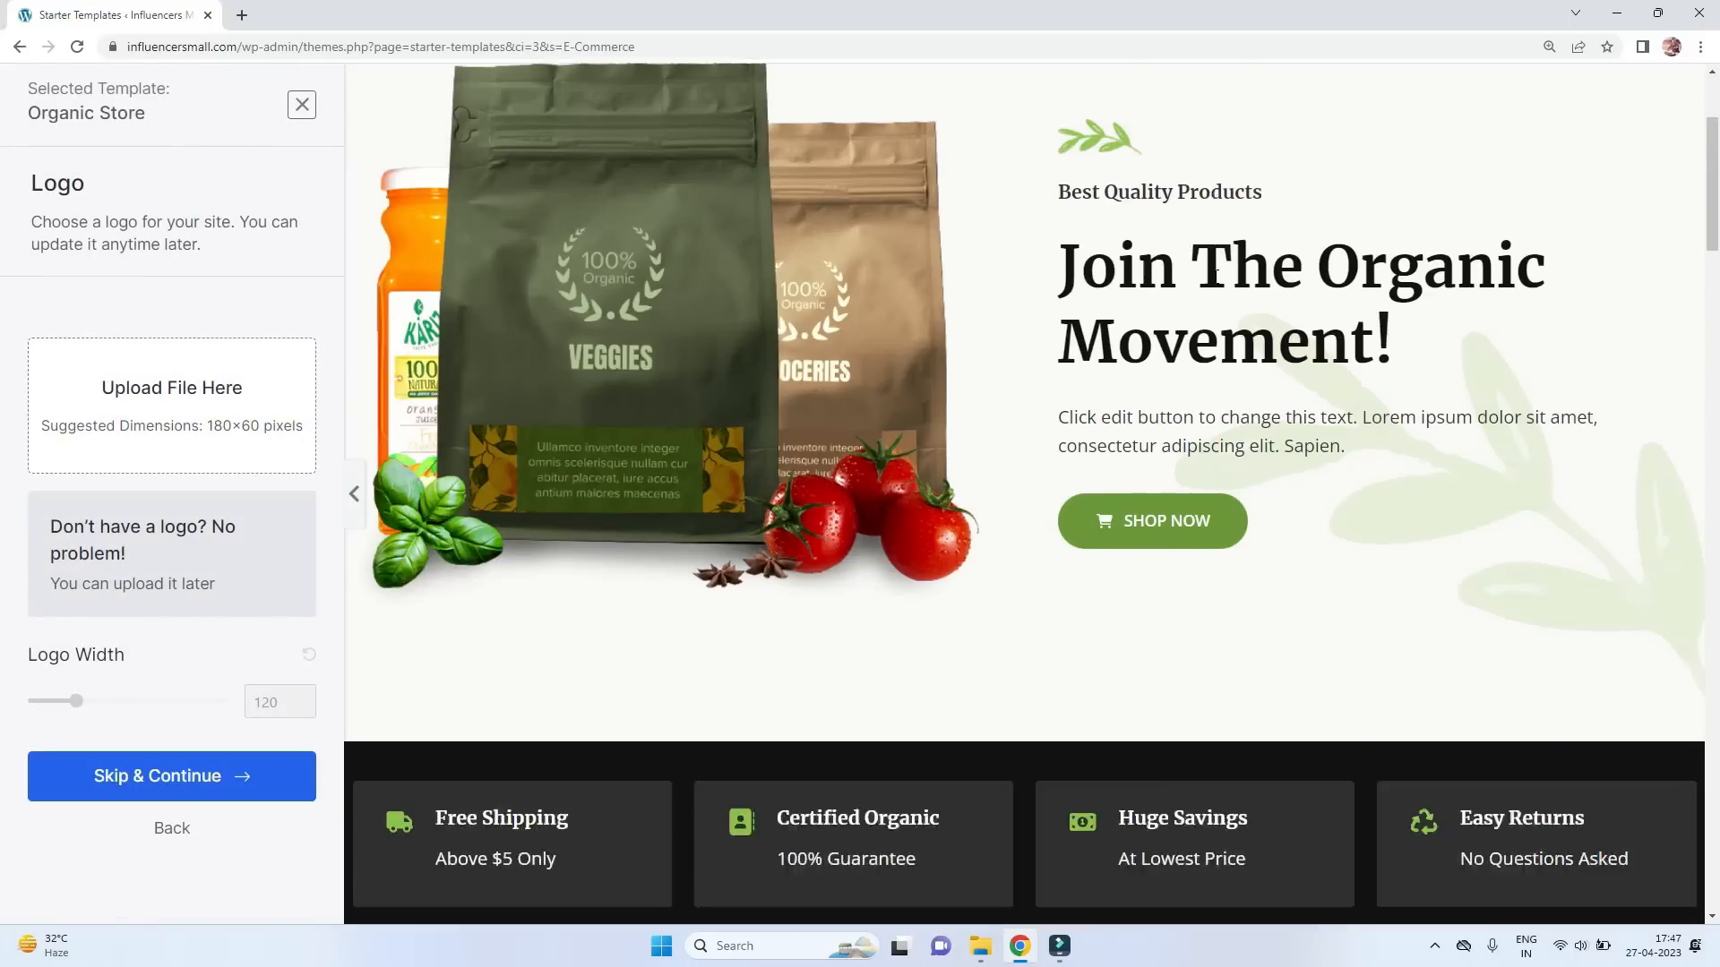
{"action": "scroll", "coordinate": [1219, 286], "scroll_direction": "up", "scroll_amount": 4}
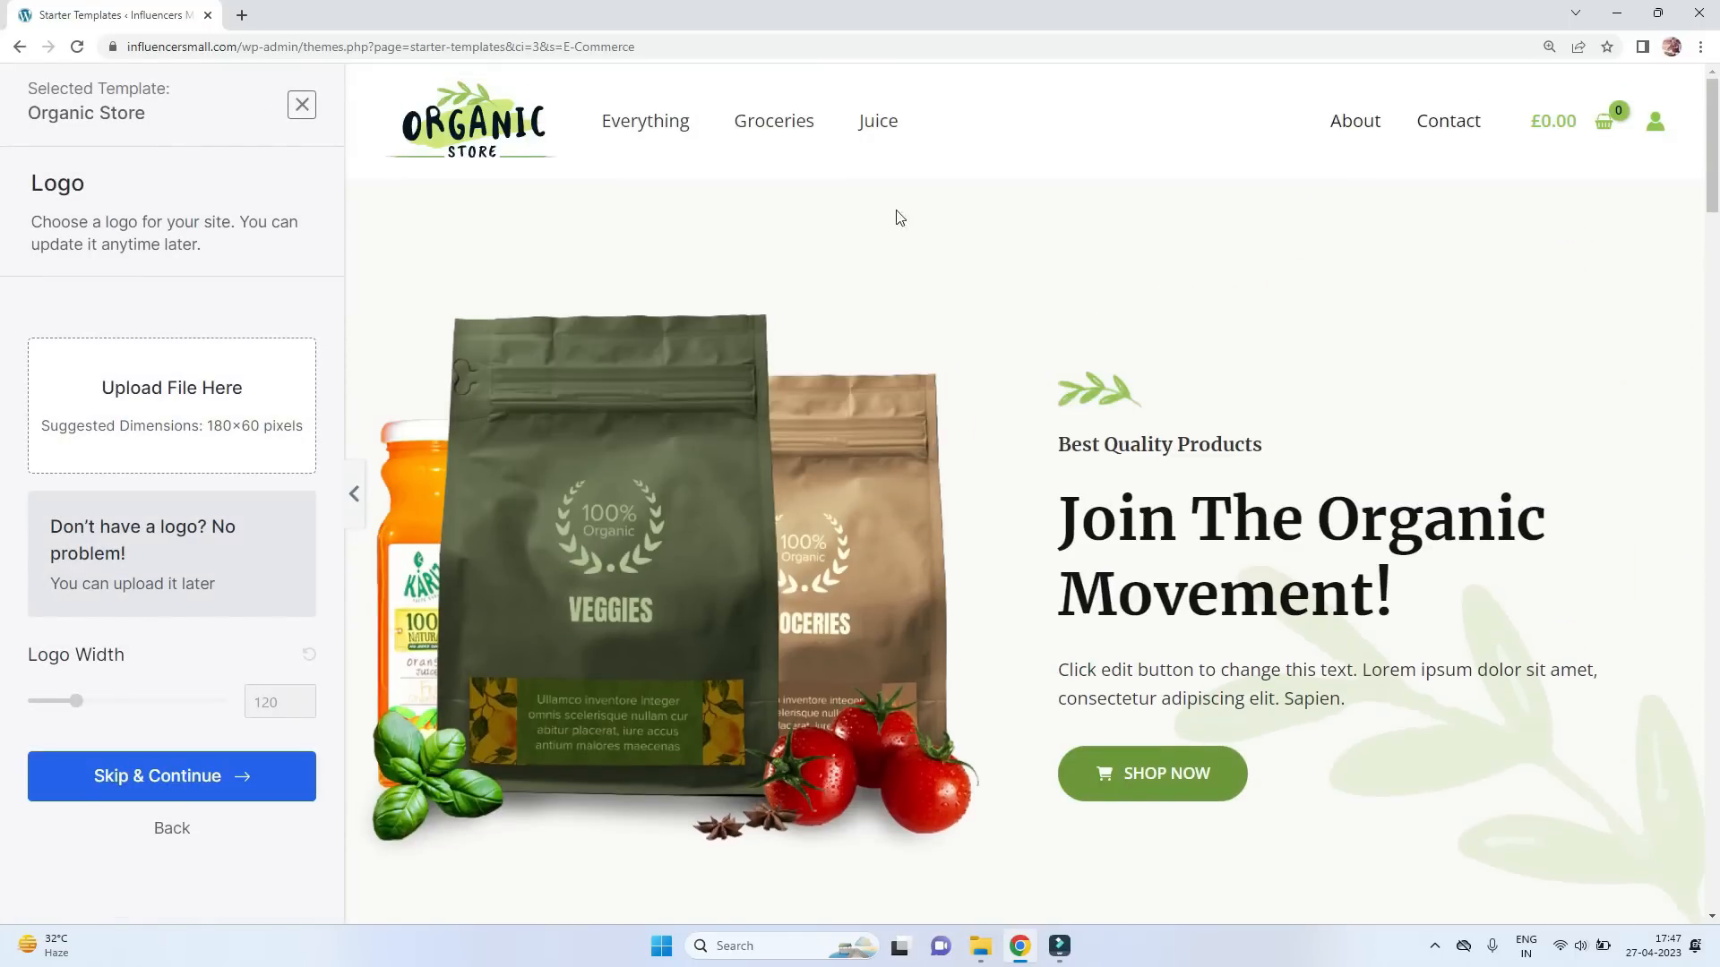
{"action": "scroll", "coordinate": [1179, 368], "scroll_direction": "down", "scroll_amount": 12}
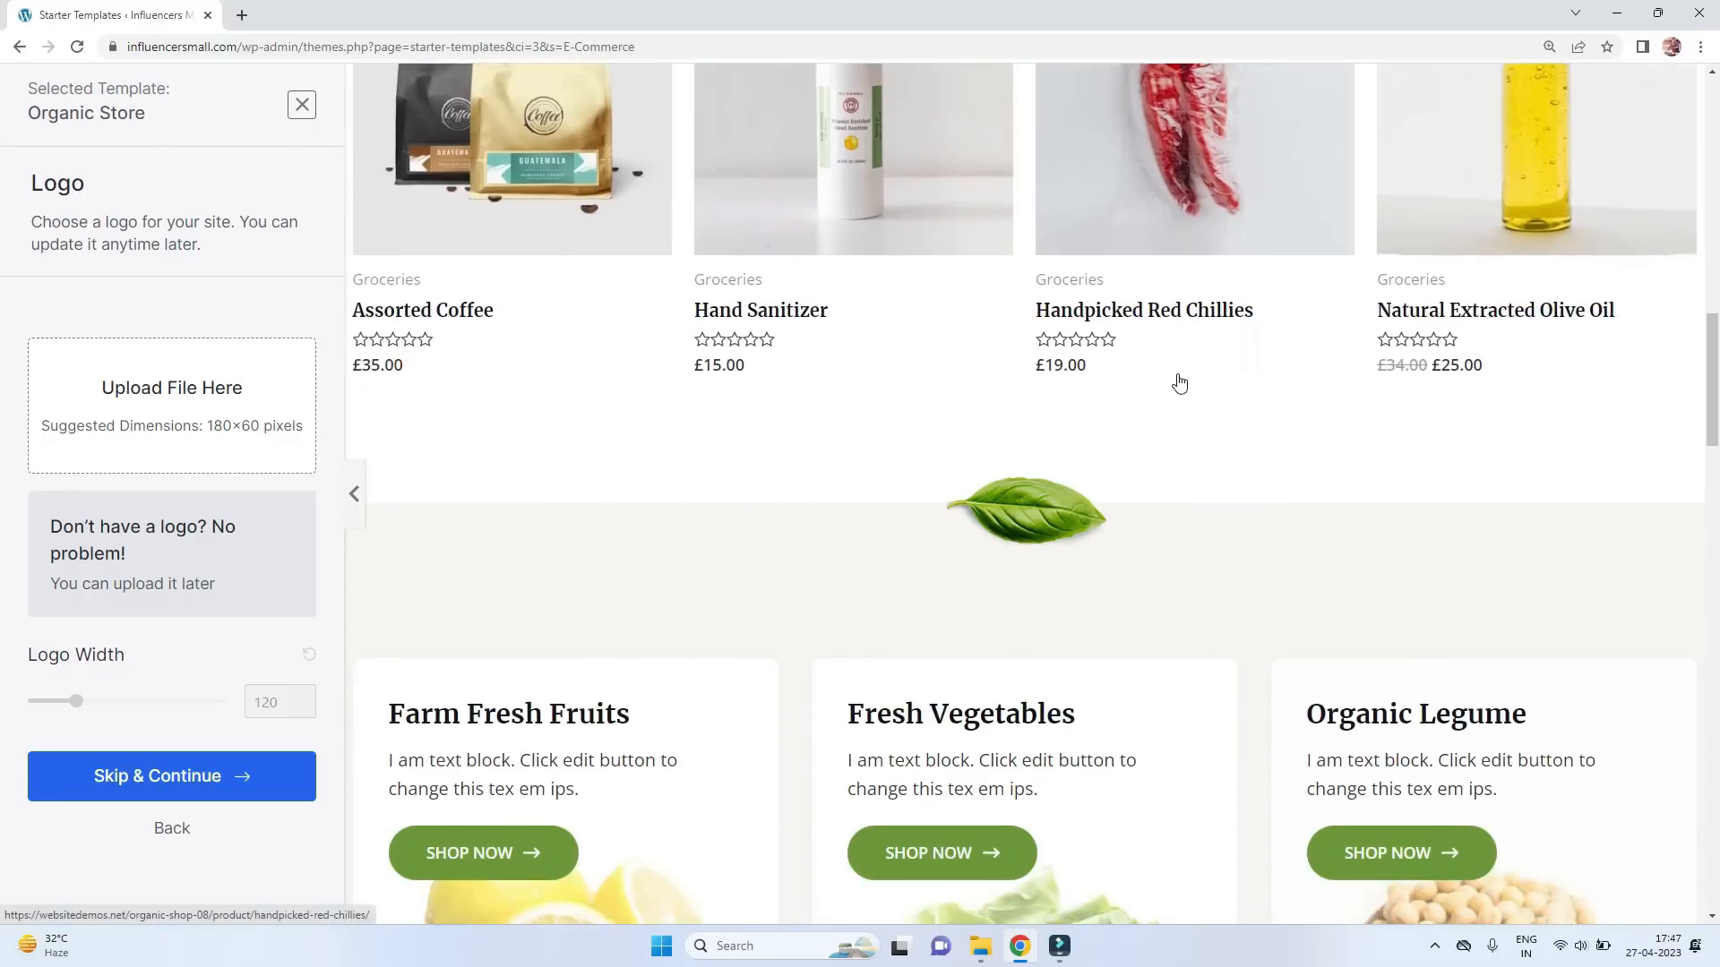
{"action": "scroll", "coordinate": [1179, 384], "scroll_direction": "down", "scroll_amount": 3}
{"action": "scroll", "coordinate": [1171, 383], "scroll_direction": "up", "scroll_amount": 8}
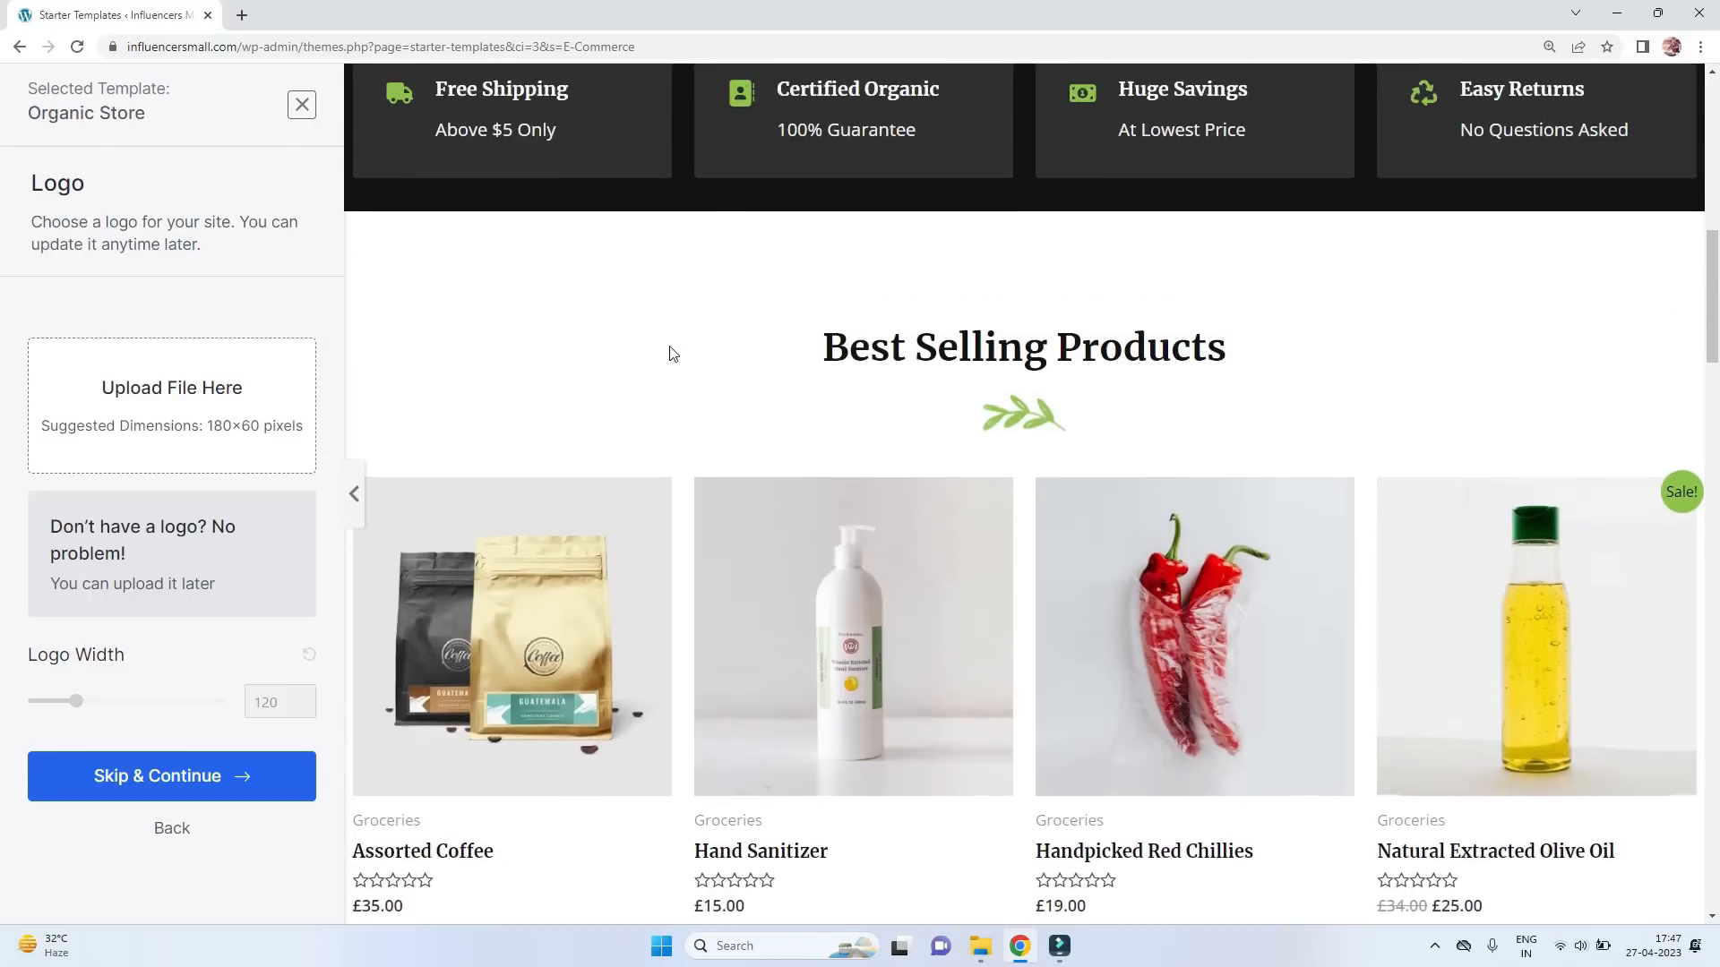
{"action": "scroll", "coordinate": [672, 353], "scroll_direction": "up", "scroll_amount": 5}
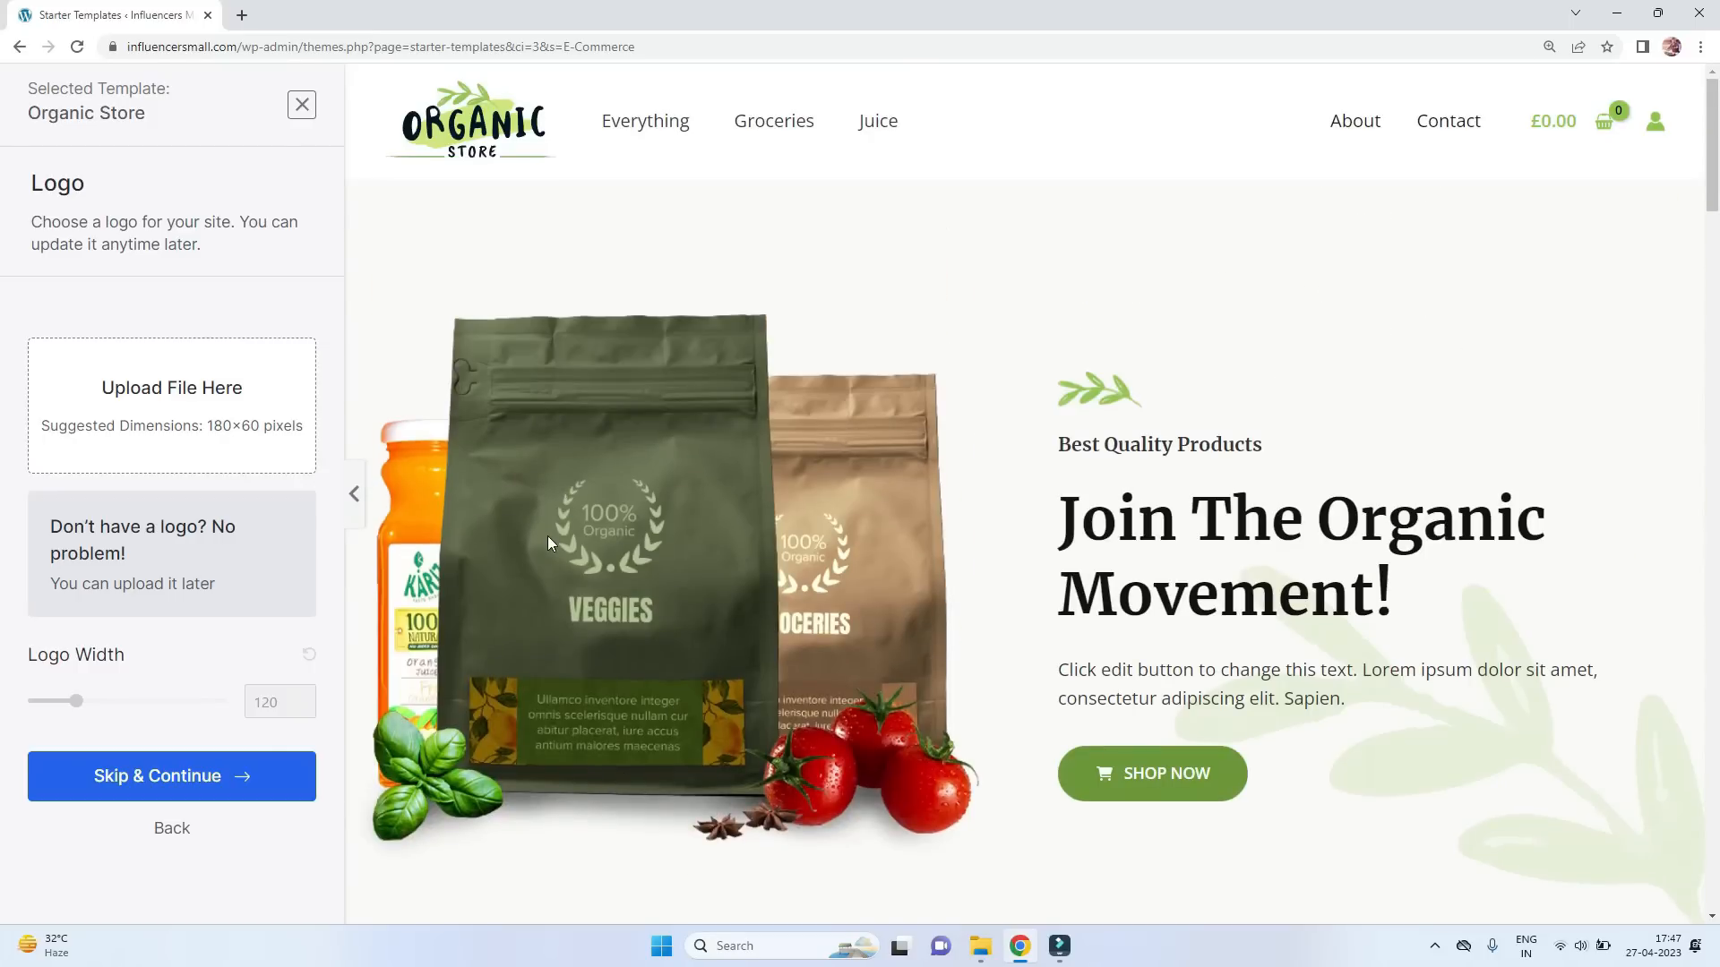
Skip the logo and keep the template's default colours and fonts.
{"action": "left_click", "coordinate": [94, 774]}
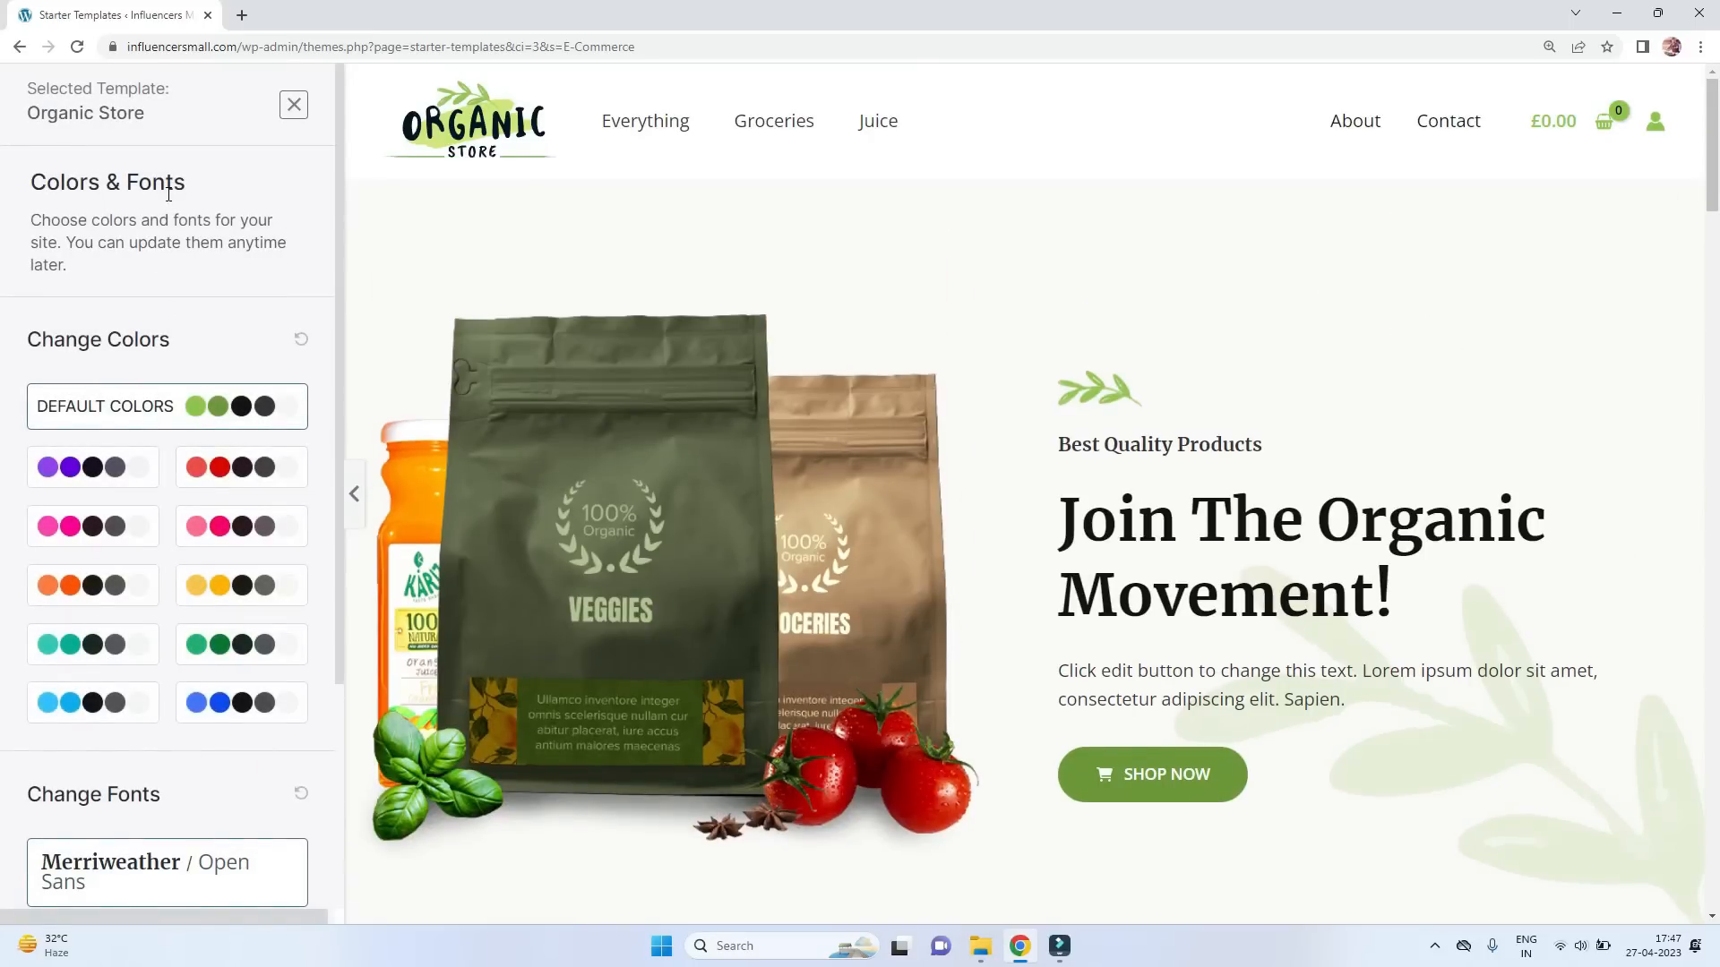
{"action": "scroll", "coordinate": [202, 699], "scroll_direction": "down", "scroll_amount": 3}
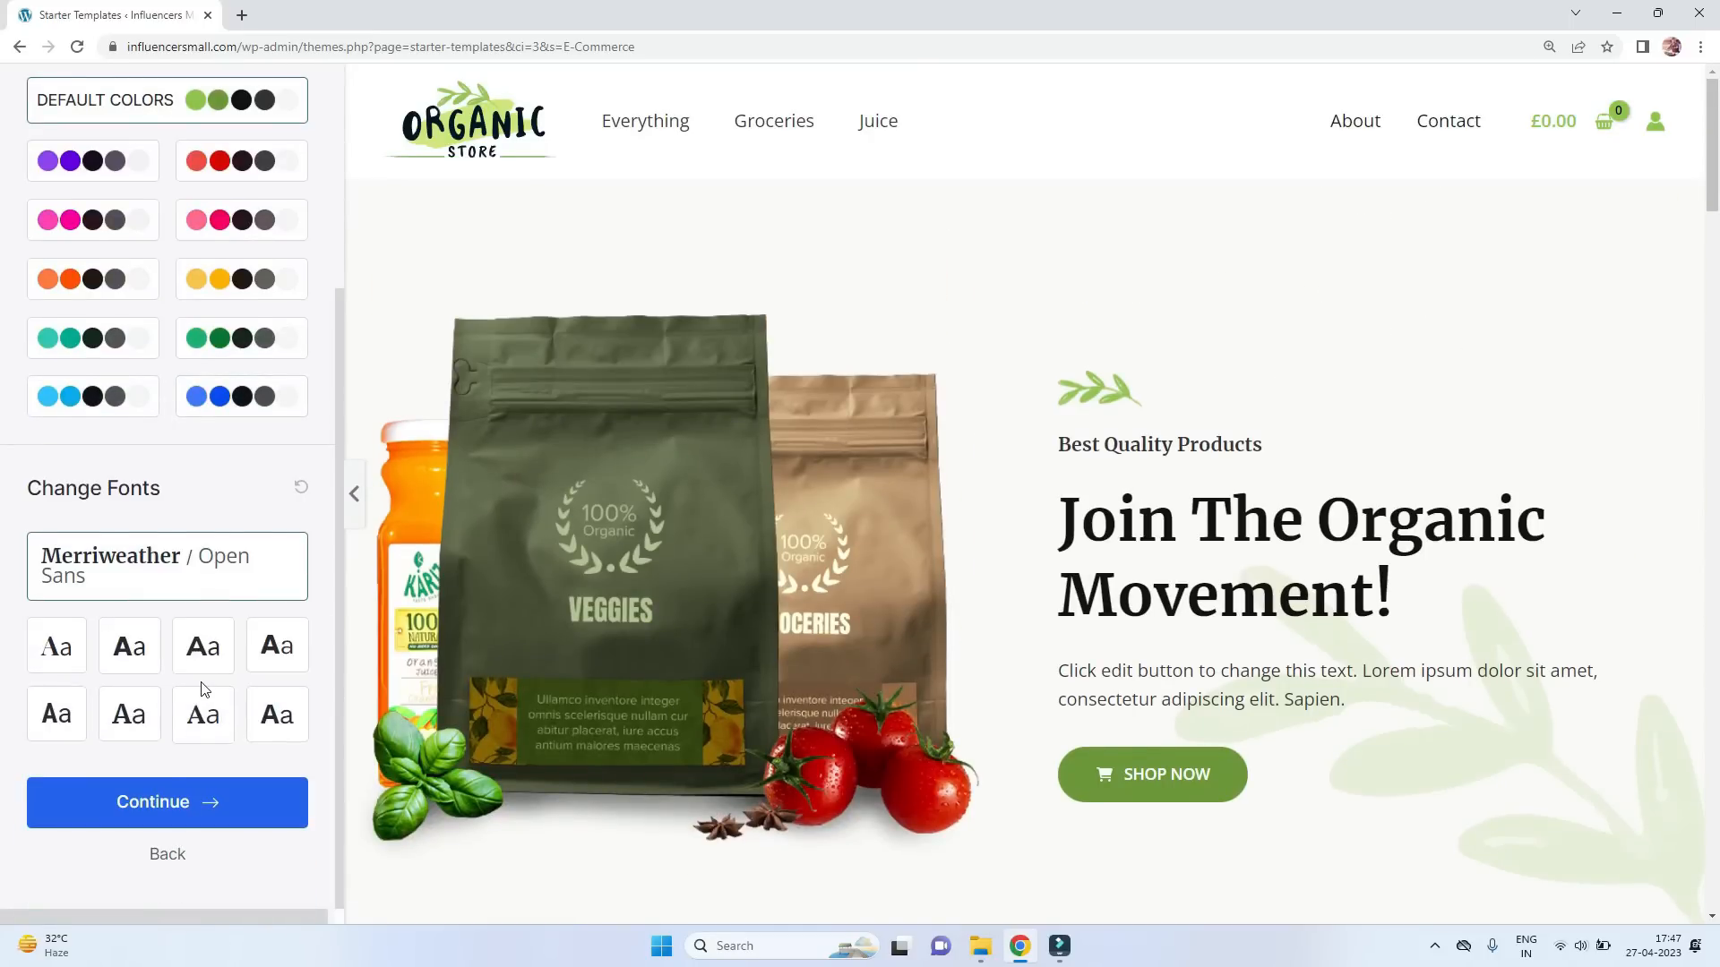
{"action": "left_click", "coordinate": [198, 810]}
Enter the user's first name and choose the suggested e-mail address in the details form.
{"action": "left_click", "coordinate": [661, 435]}
{"action": "type", "text": "Dharmendra Kumar"}
{"action": "left_click", "coordinate": [940, 434]}
{"action": "left_click", "coordinate": [1075, 551]}
{"action": "left_click", "coordinate": [598, 509]}
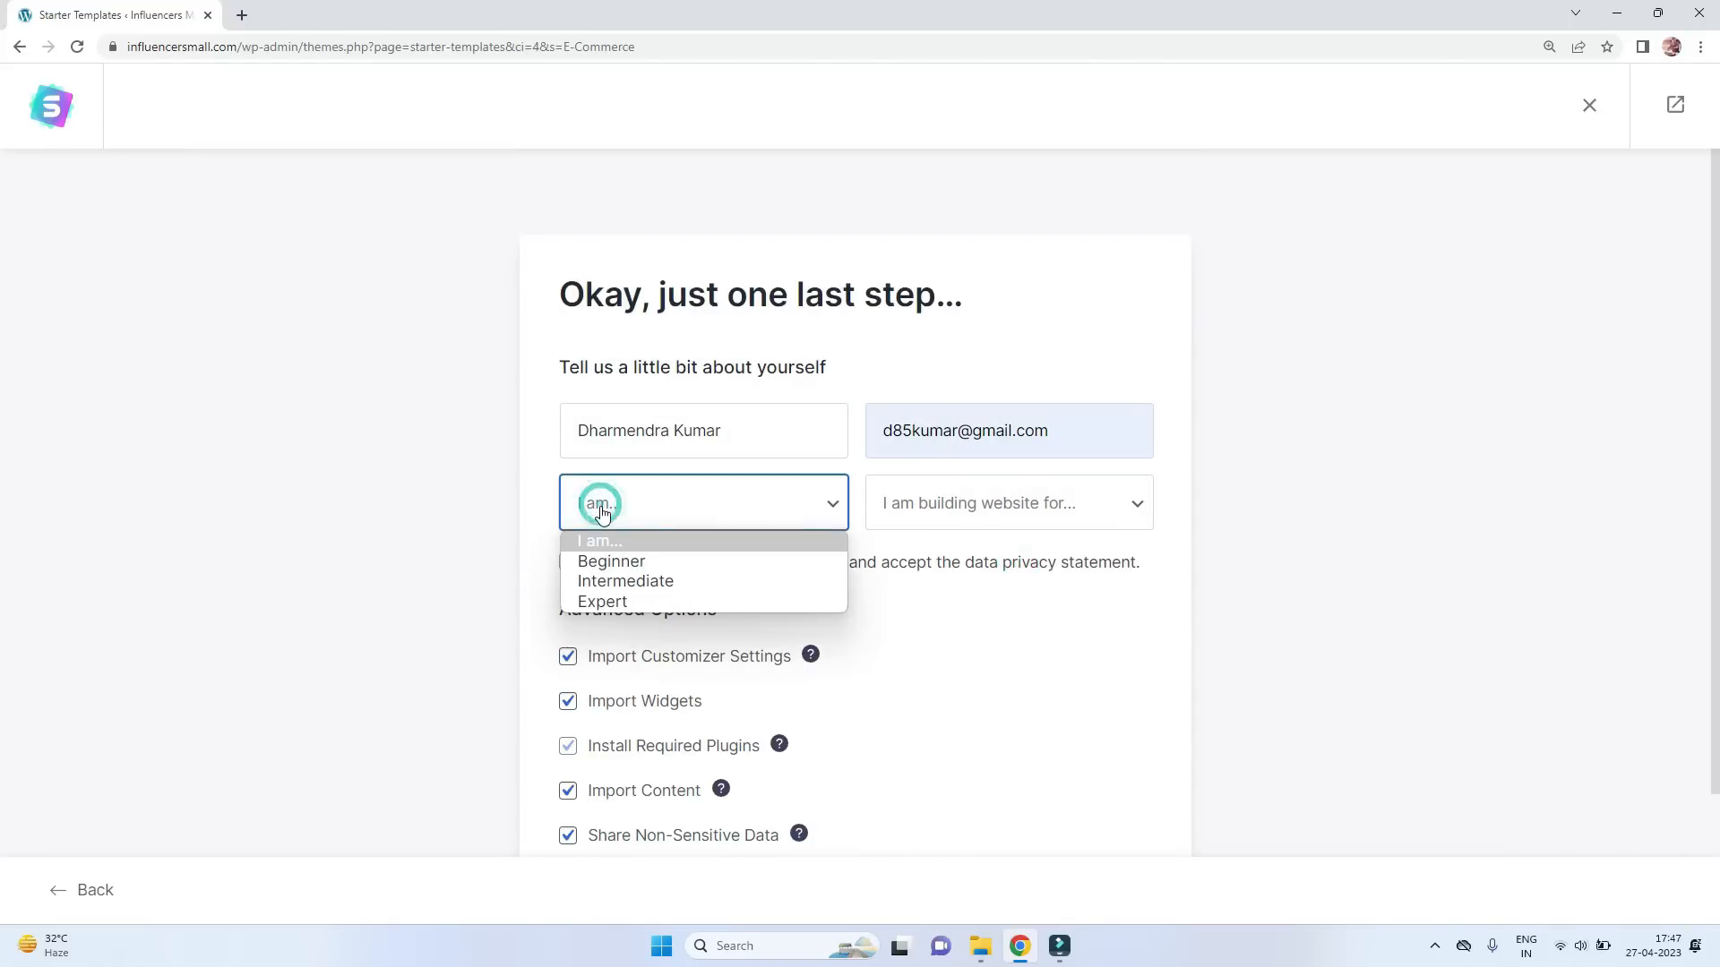
Choose Beginner and Myself/My Company, then submit to build the Organic Store website.
{"action": "left_click", "coordinate": [599, 561]}
{"action": "left_click", "coordinate": [1029, 517]}
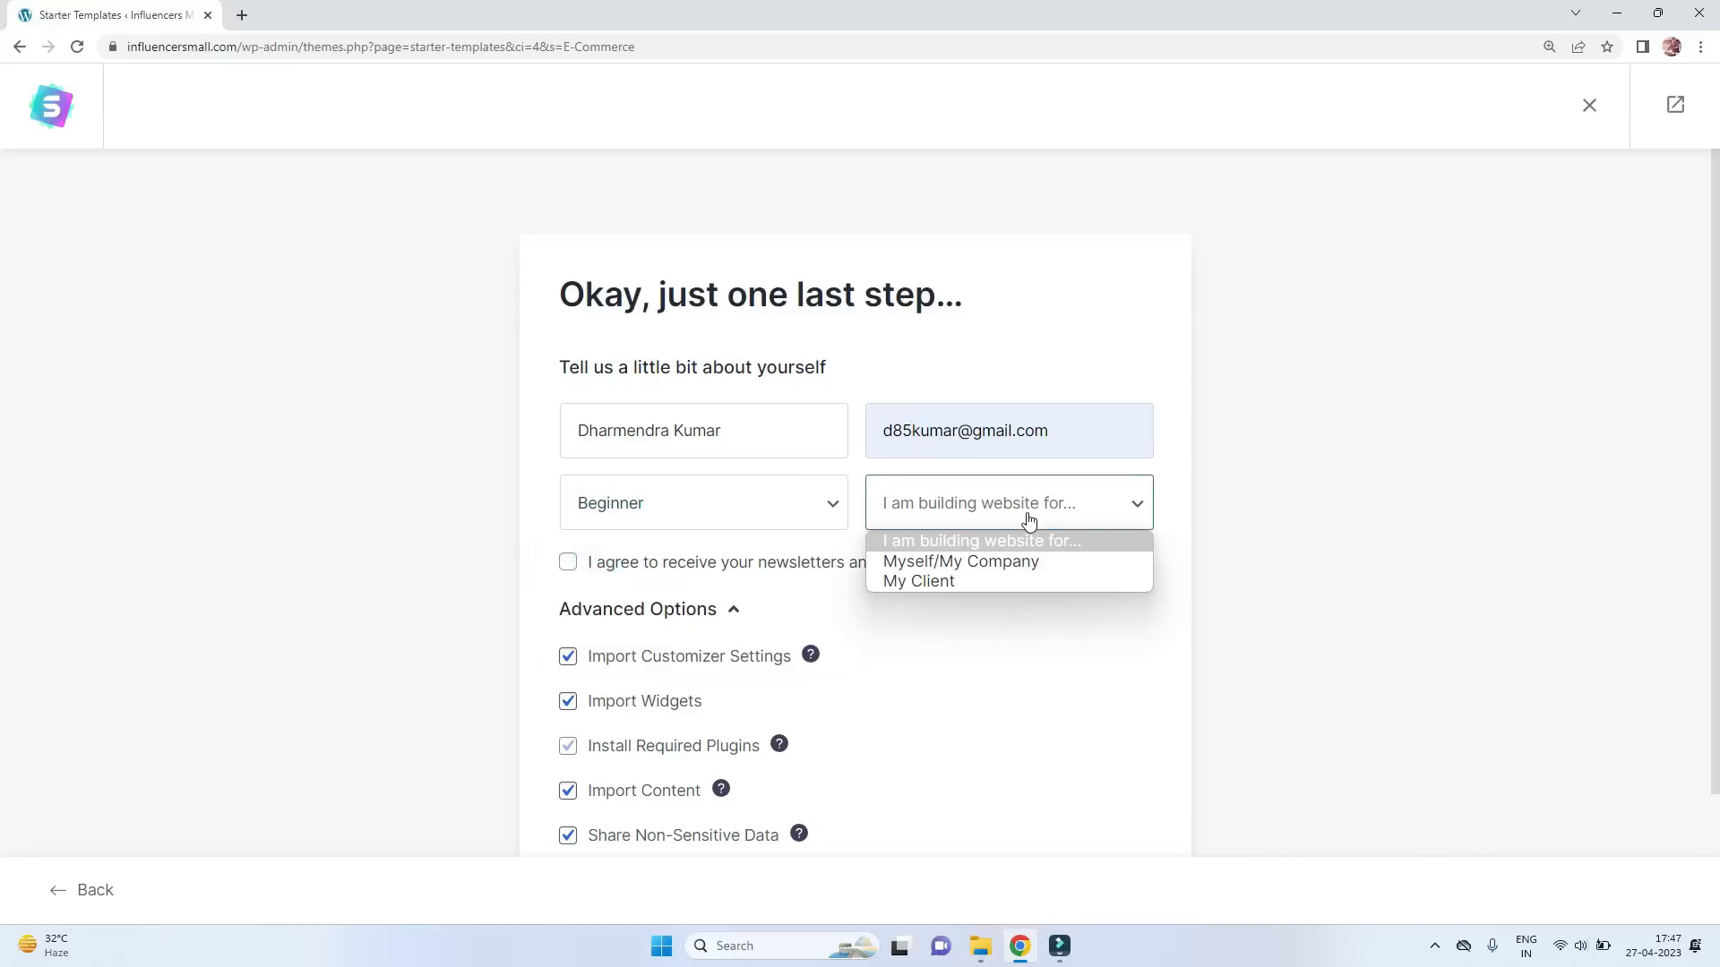
{"action": "left_click", "coordinate": [970, 566]}
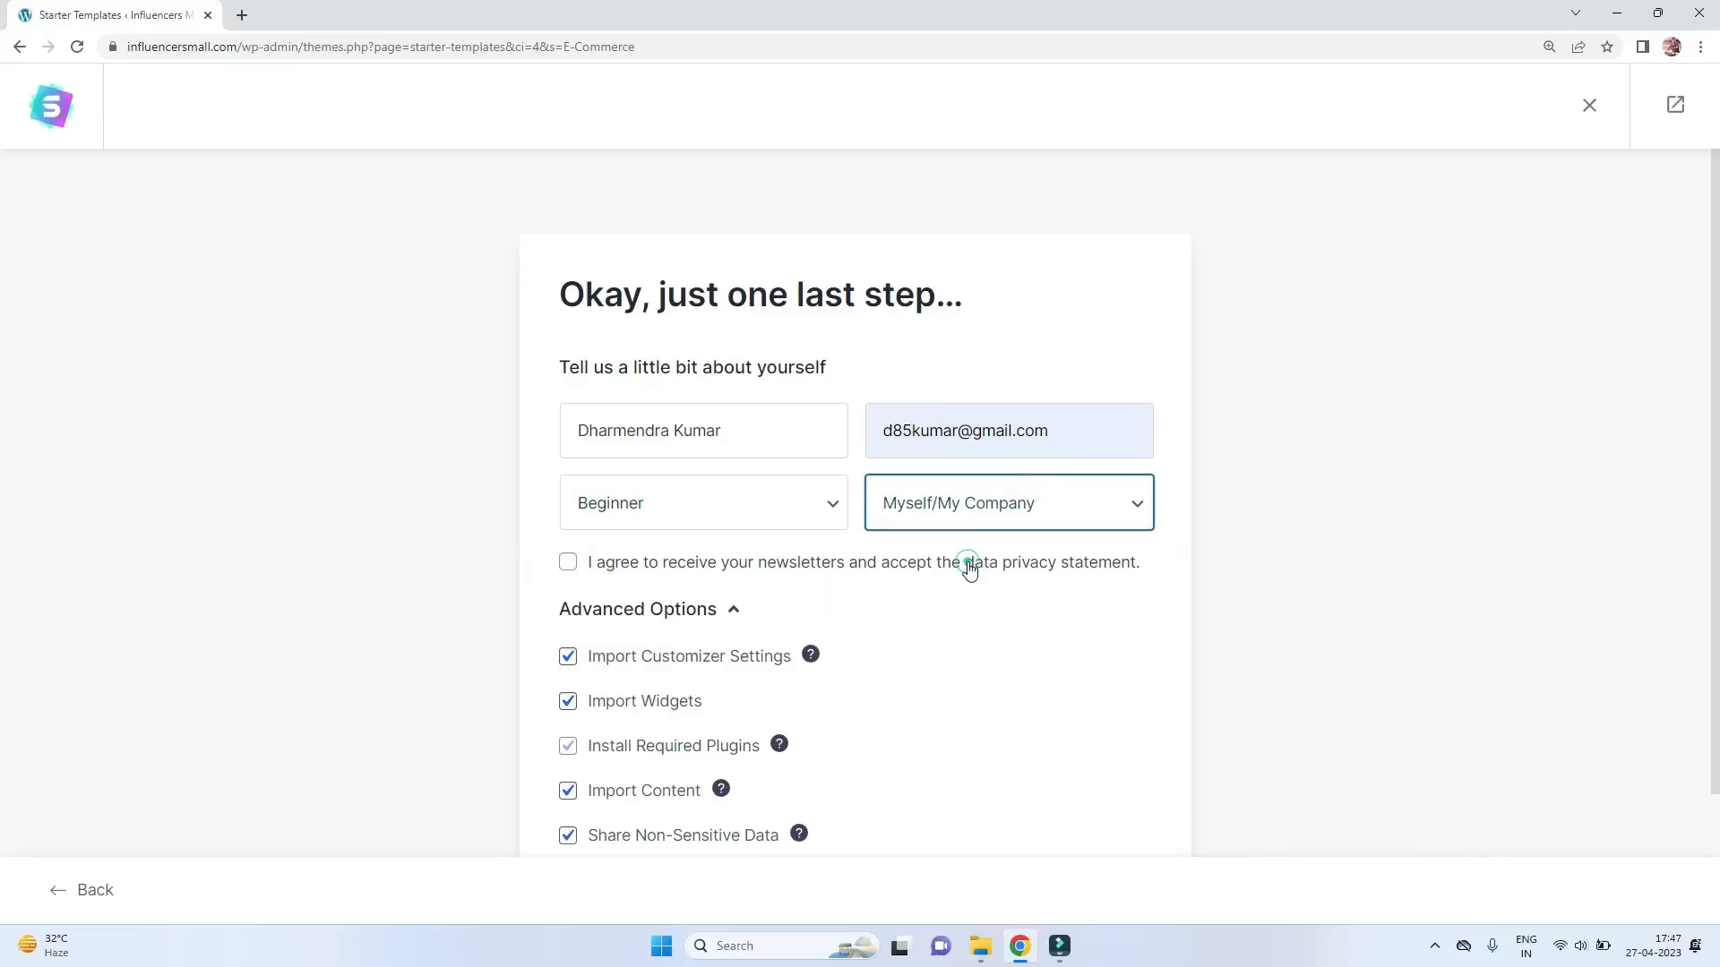
{"action": "scroll", "coordinate": [1048, 702], "scroll_direction": "down", "scroll_amount": 2}
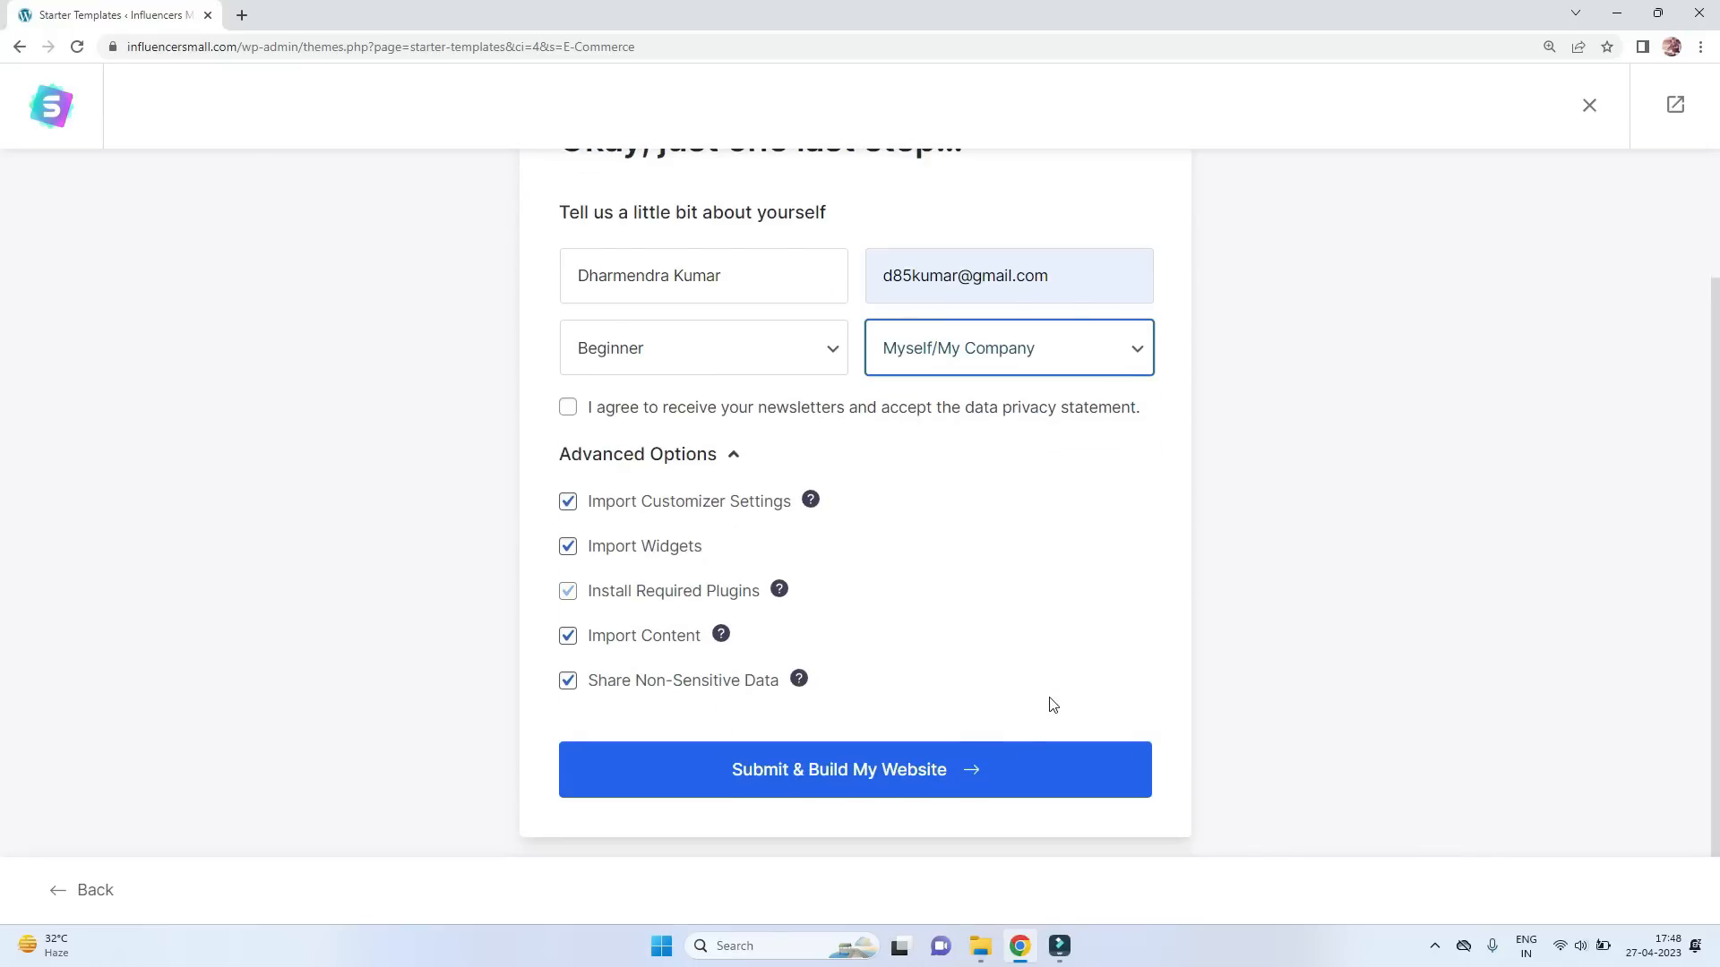
{"action": "left_click", "coordinate": [837, 780]}
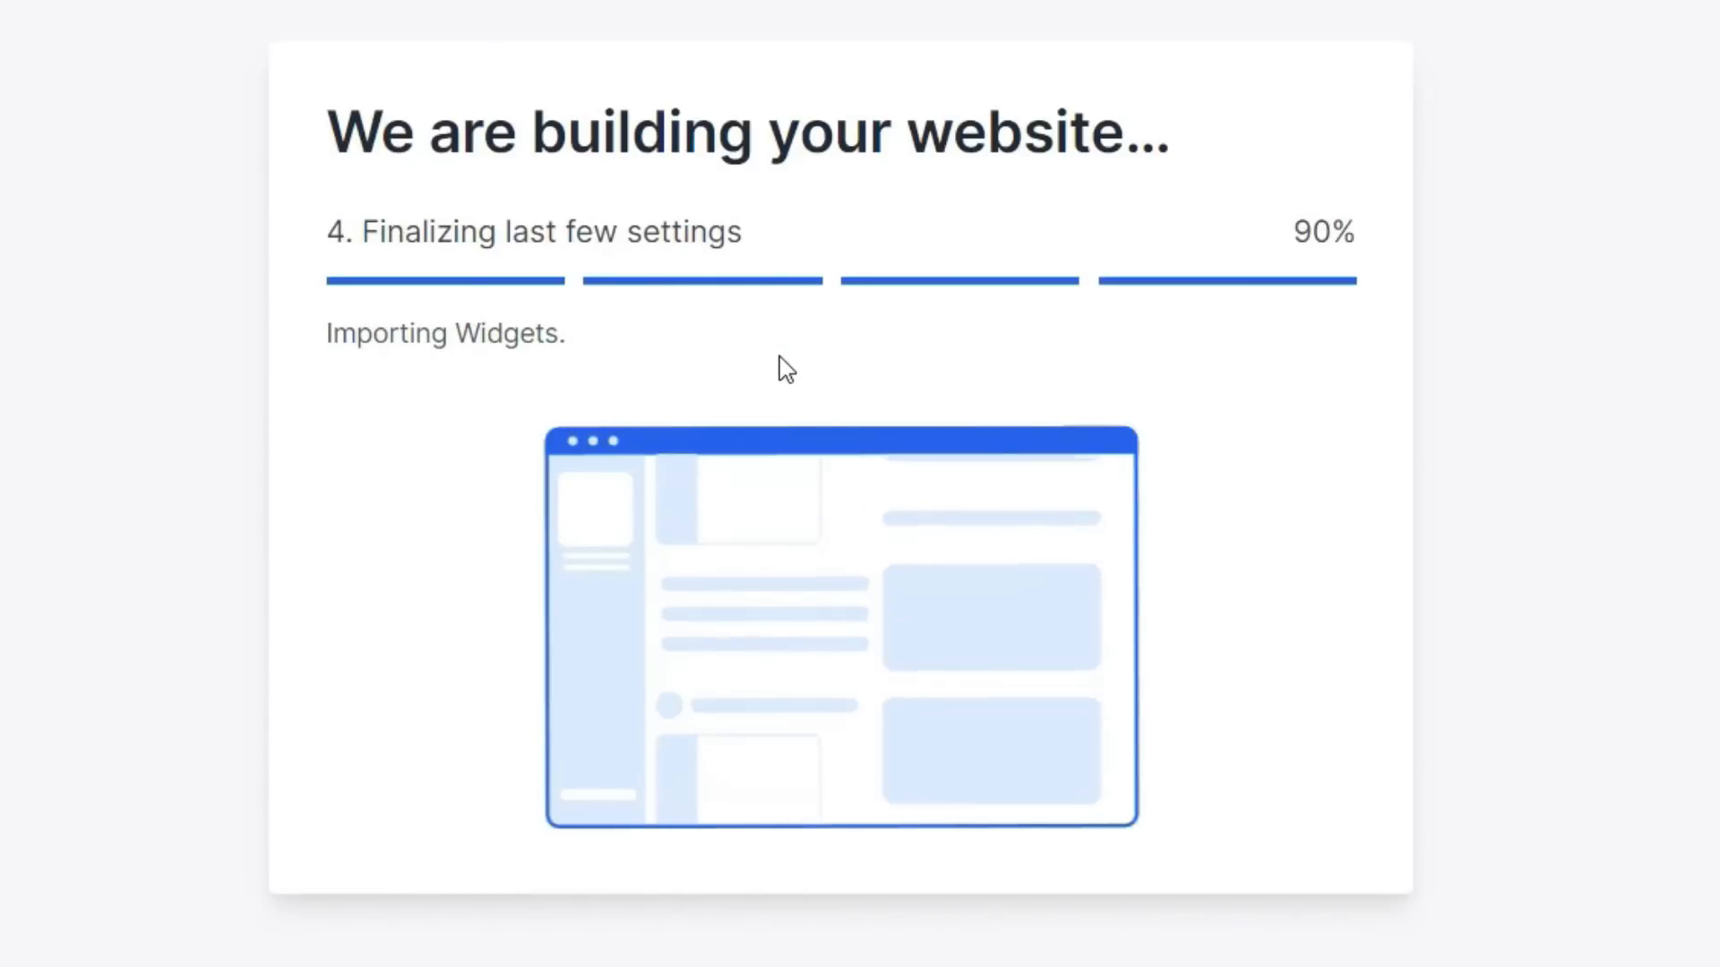
View the new influencersmall.com home page and scroll from the hero down to the footer and back.
{"action": "left_click", "coordinate": [842, 352]}
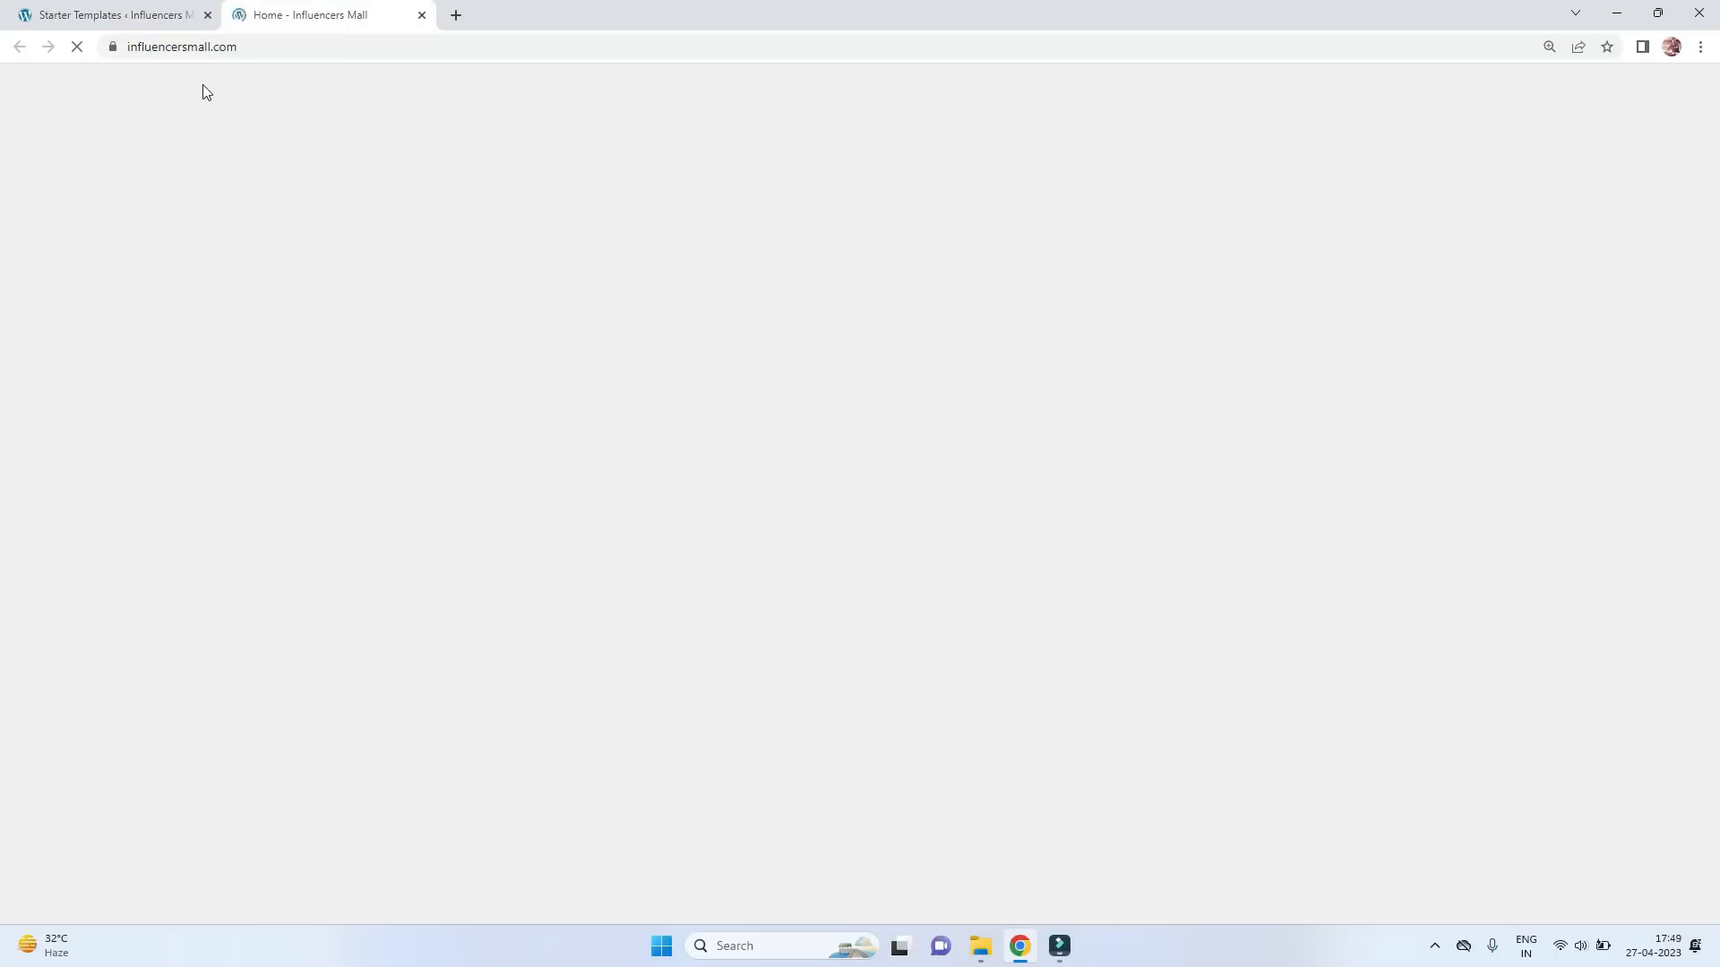
{"action": "left_click", "coordinate": [266, 45]}
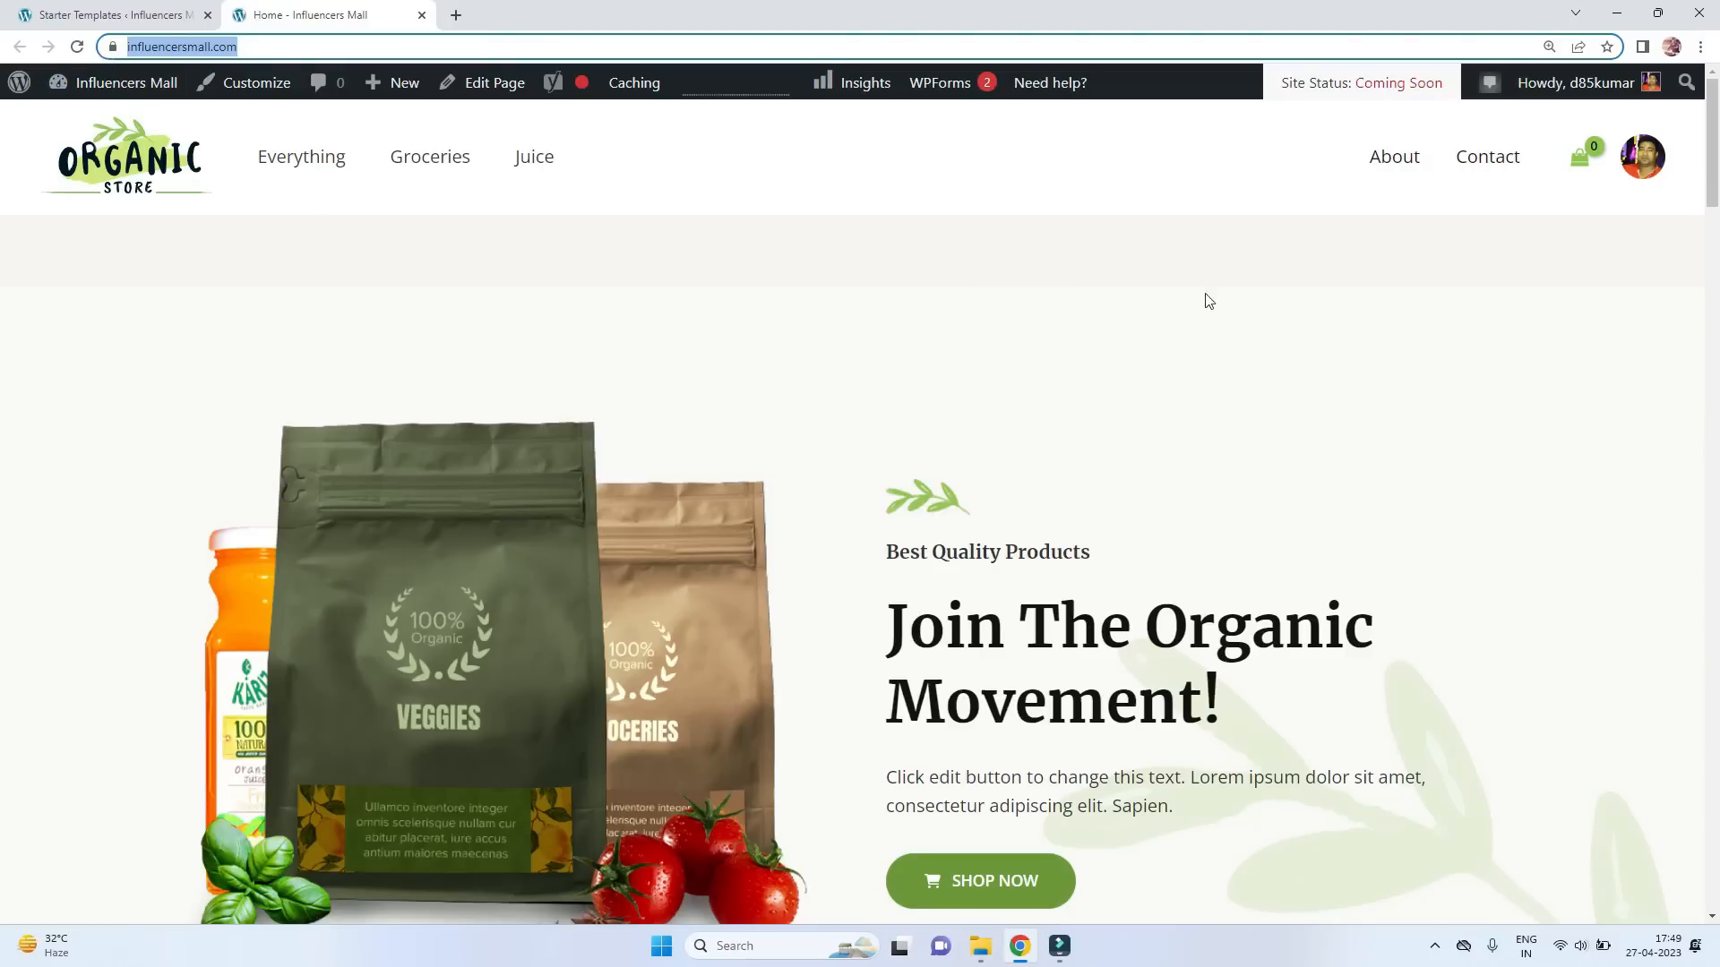
{"action": "scroll", "coordinate": [687, 210], "scroll_direction": "down", "scroll_amount": 8}
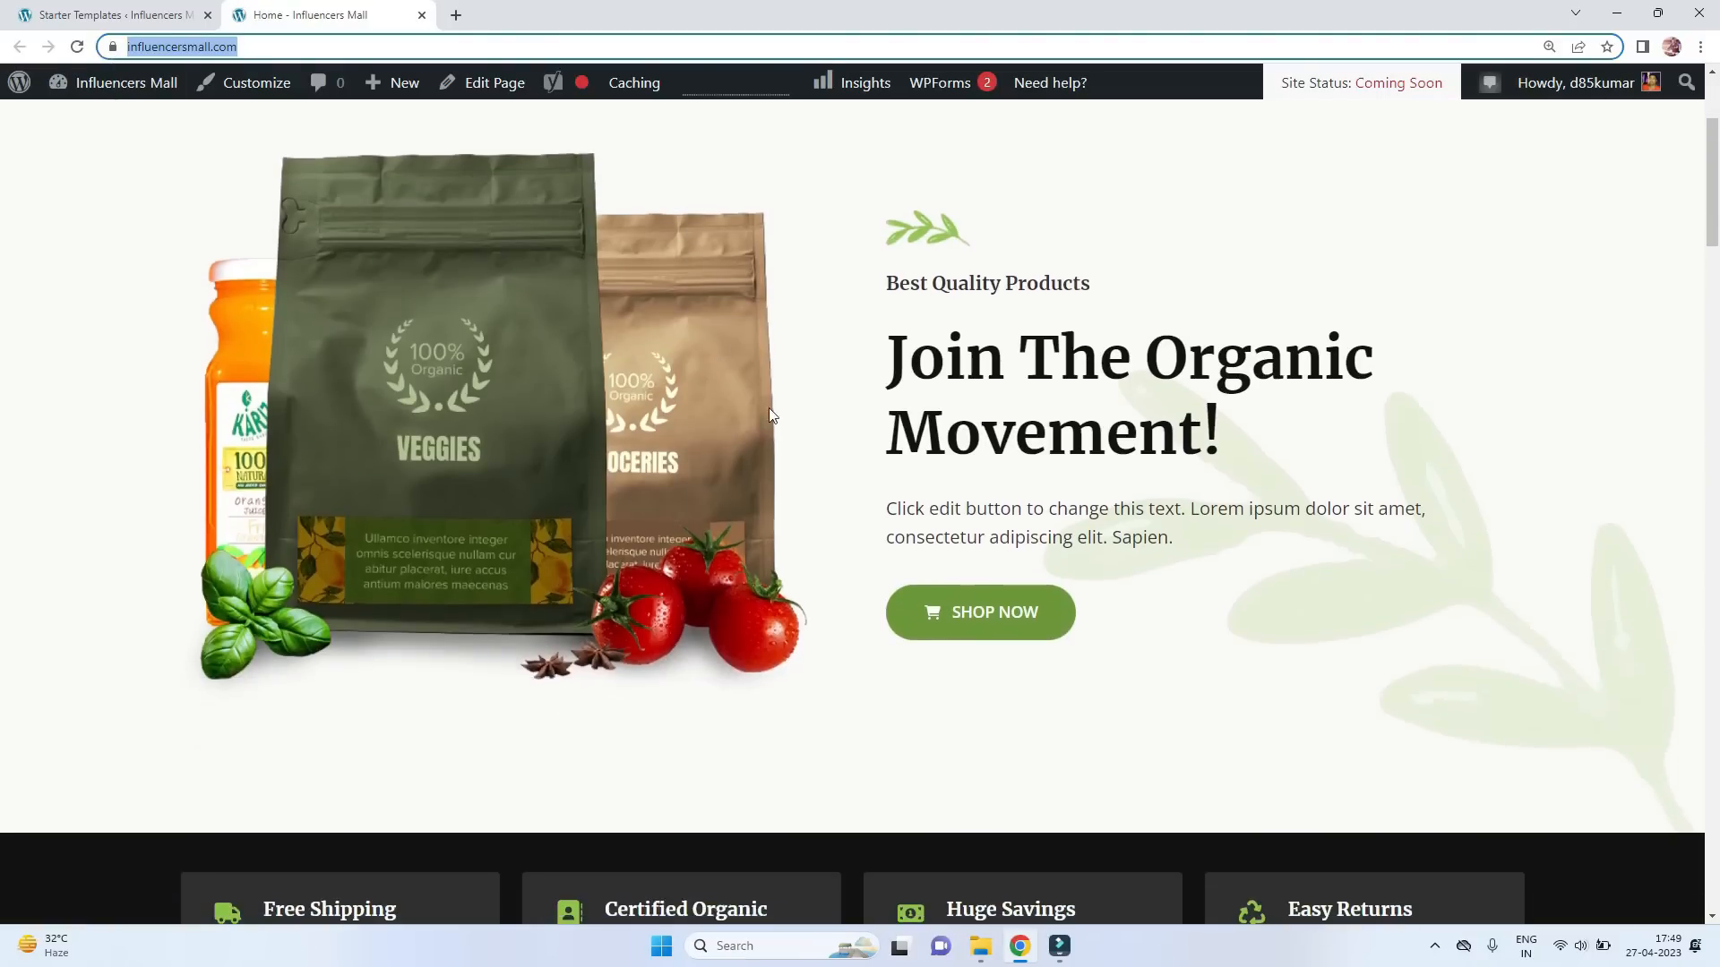
{"action": "scroll", "coordinate": [785, 583], "scroll_direction": "down", "scroll_amount": 18}
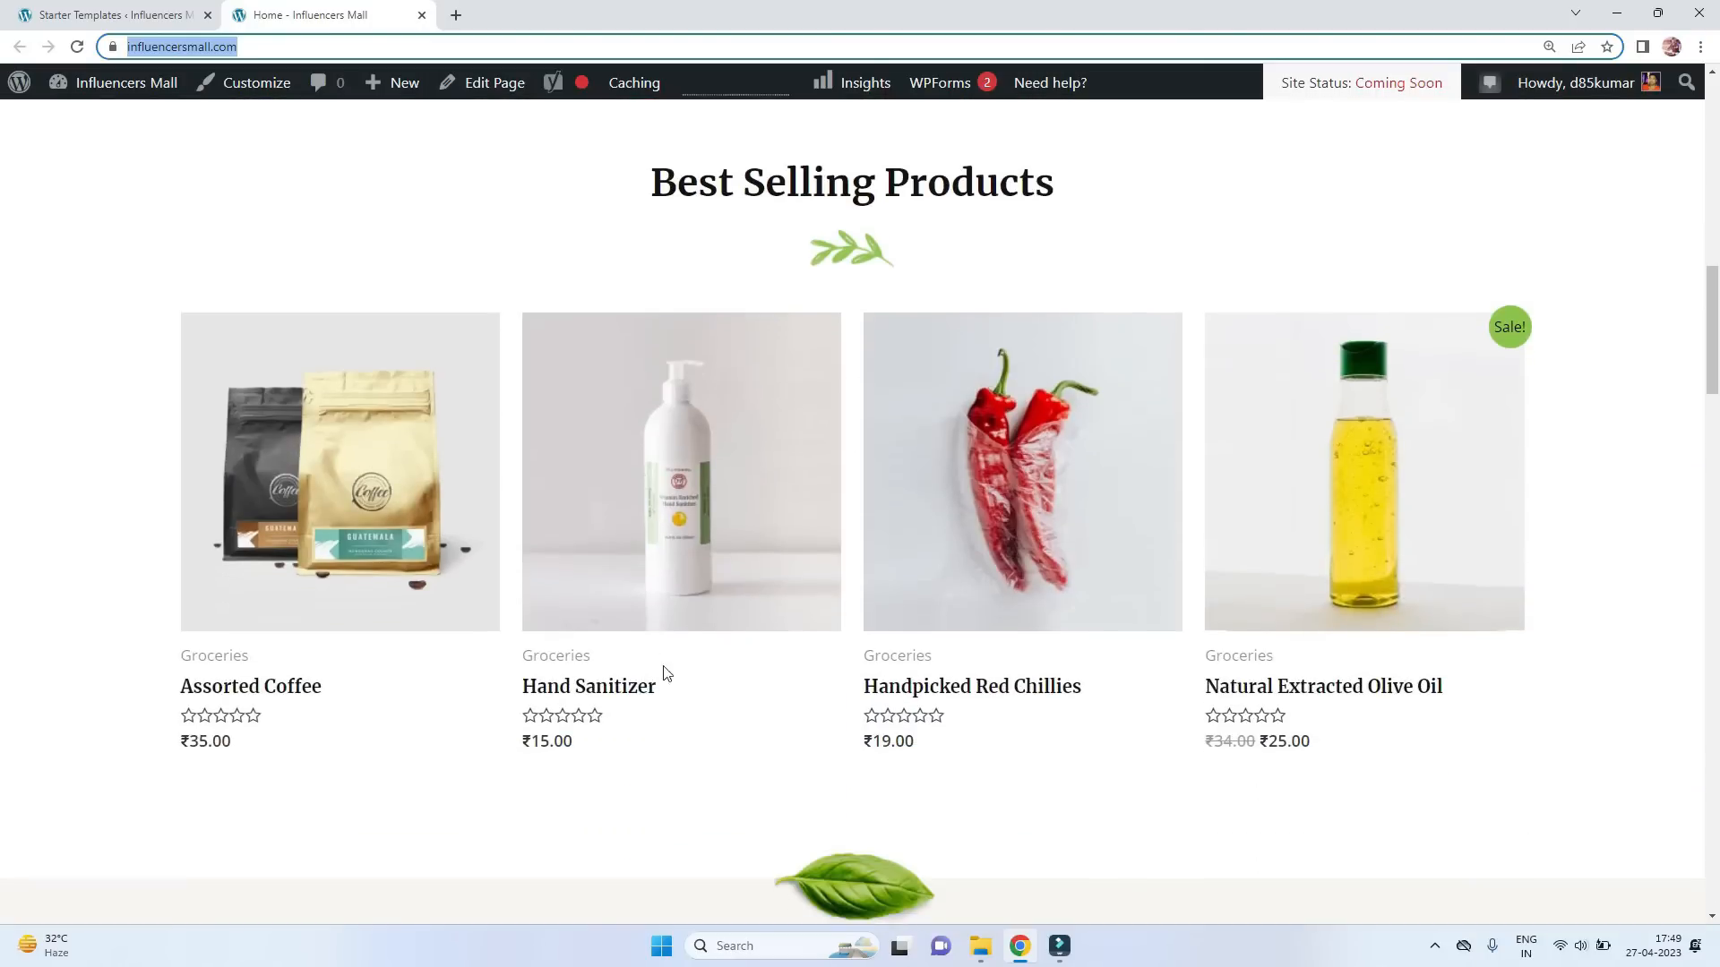
{"action": "scroll", "coordinate": [670, 731], "scroll_direction": "down", "scroll_amount": 15}
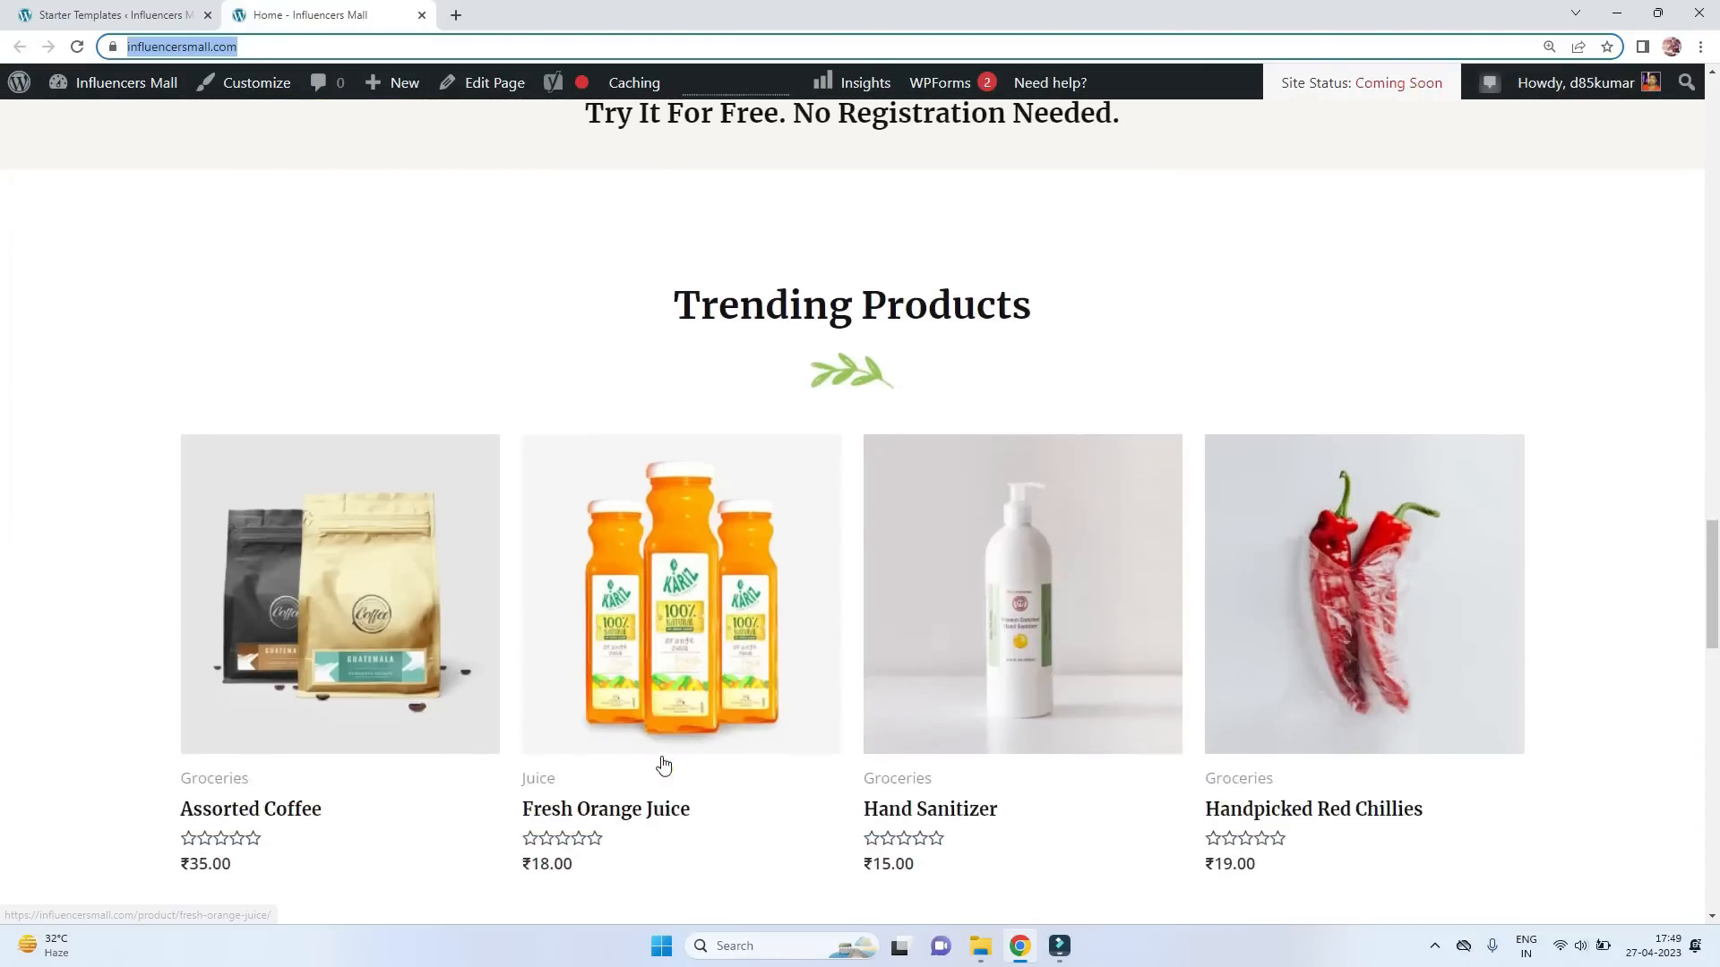
{"action": "scroll", "coordinate": [656, 785], "scroll_direction": "down", "scroll_amount": 10}
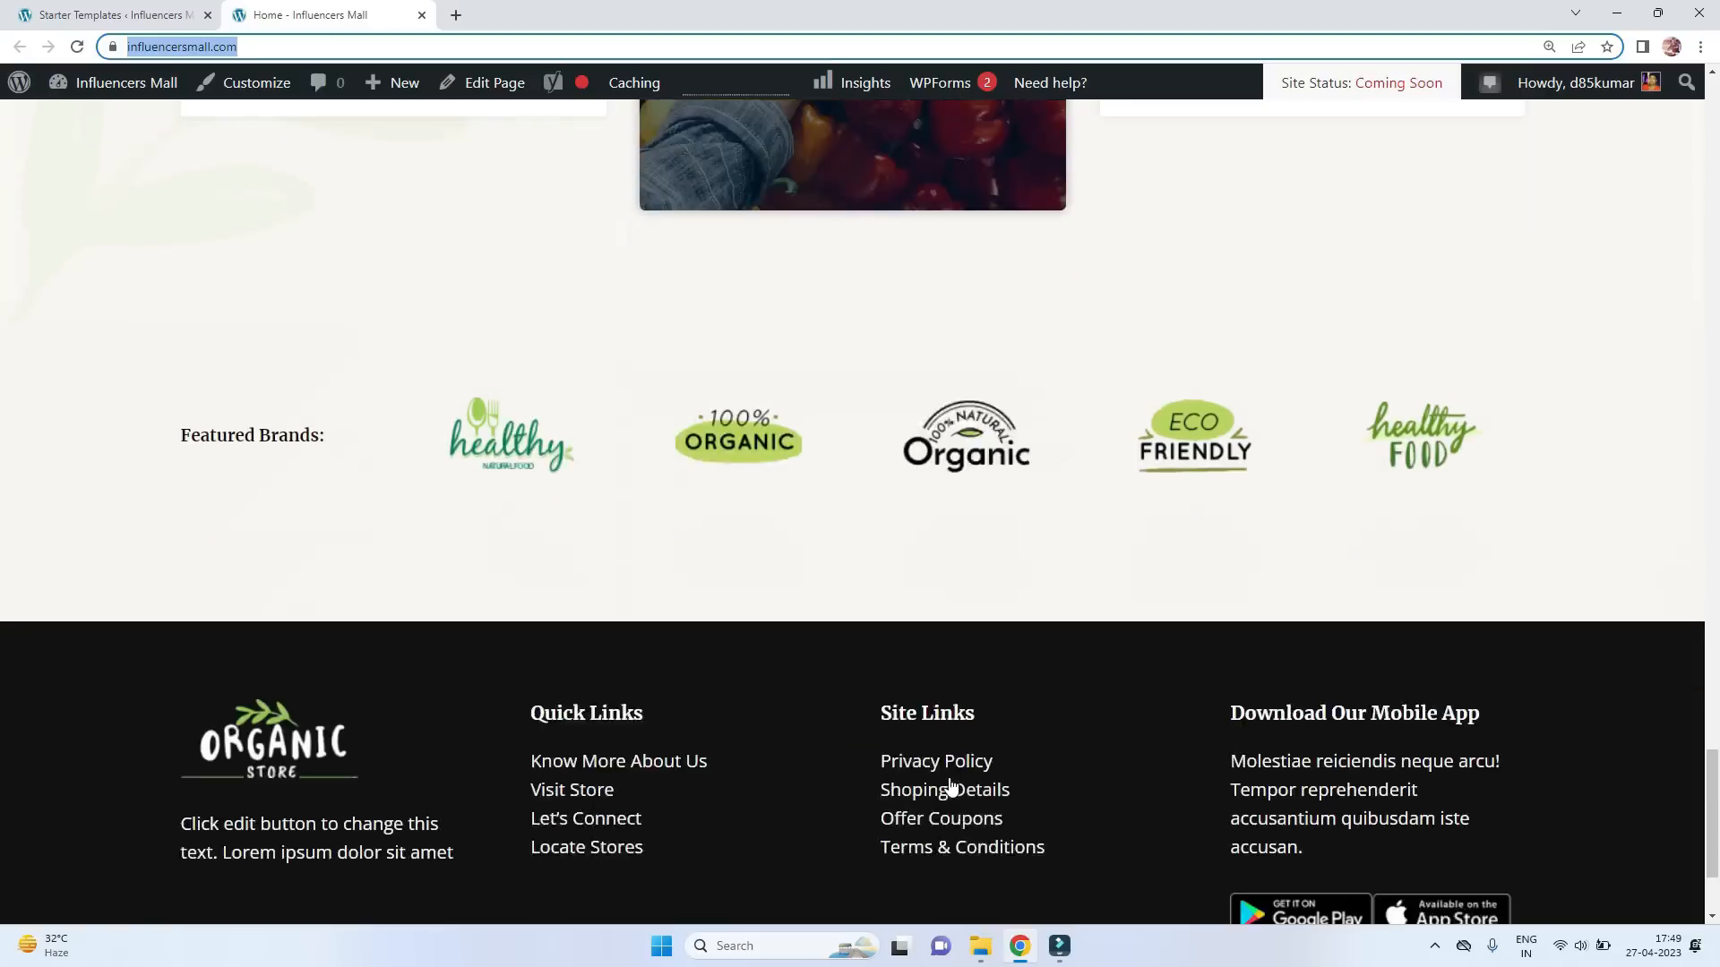
{"action": "left_click_drag", "start_coordinate": [1712, 851], "coordinate": [1704, 101]}
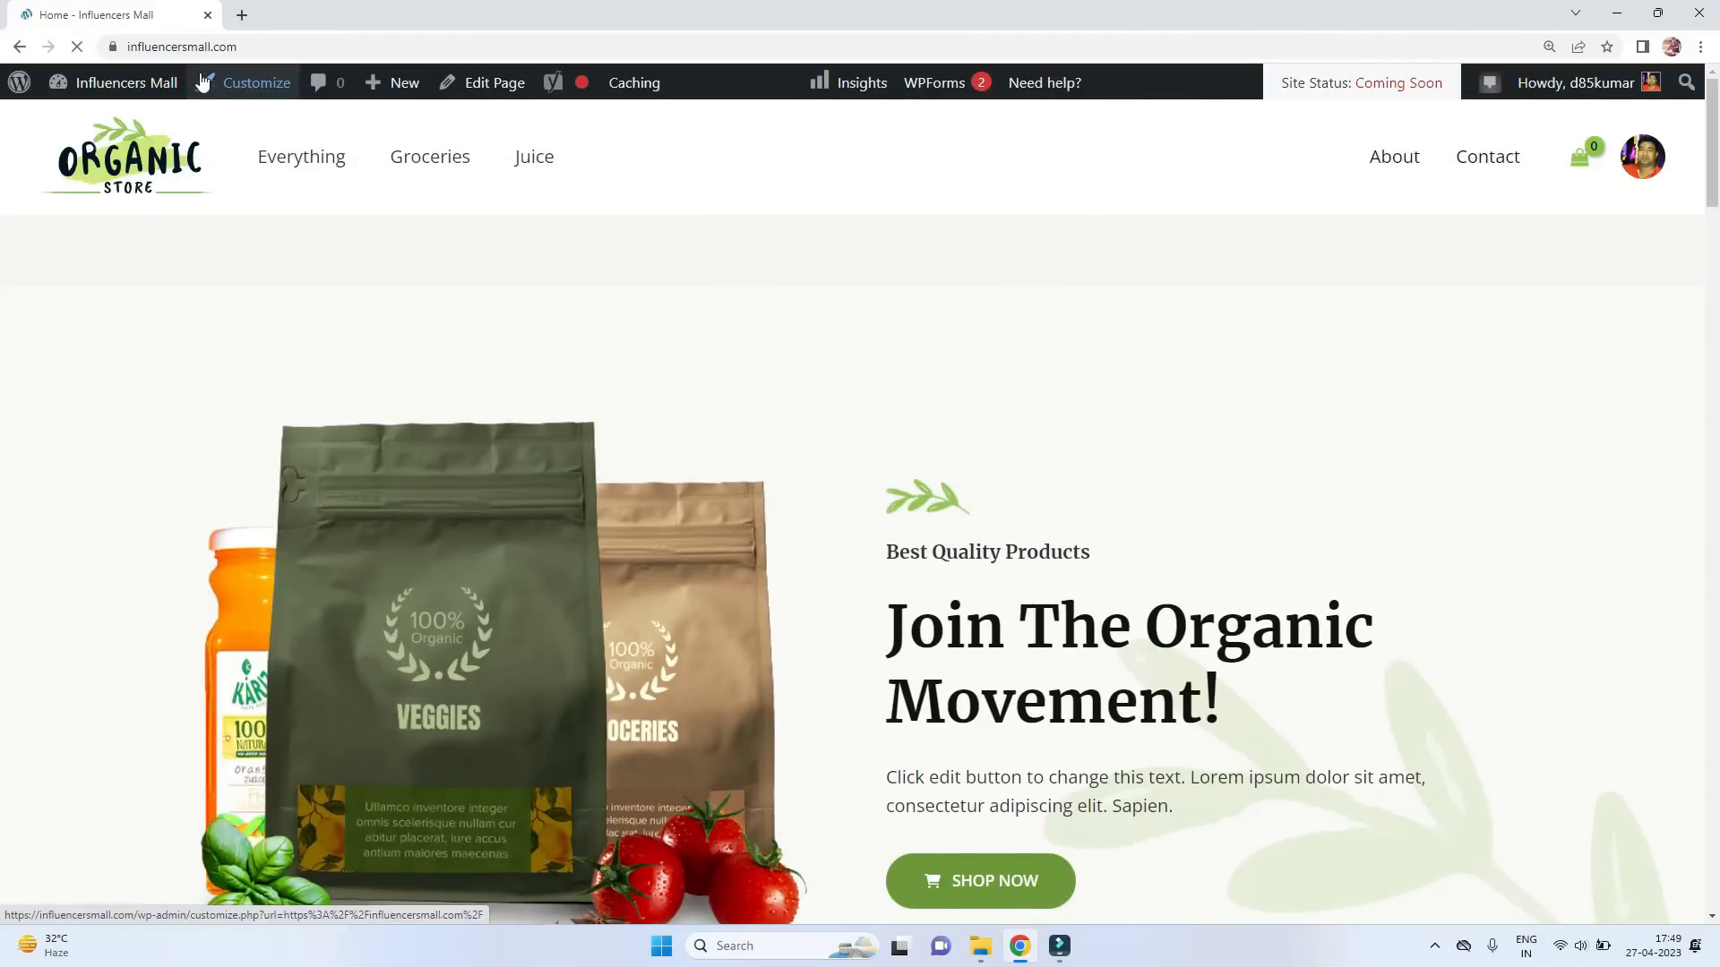
Return to the admin Dashboard and launch Appearance > Customize.
{"action": "mouse_move", "coordinate": [130, 83]}
{"action": "left_click", "coordinate": [86, 127]}
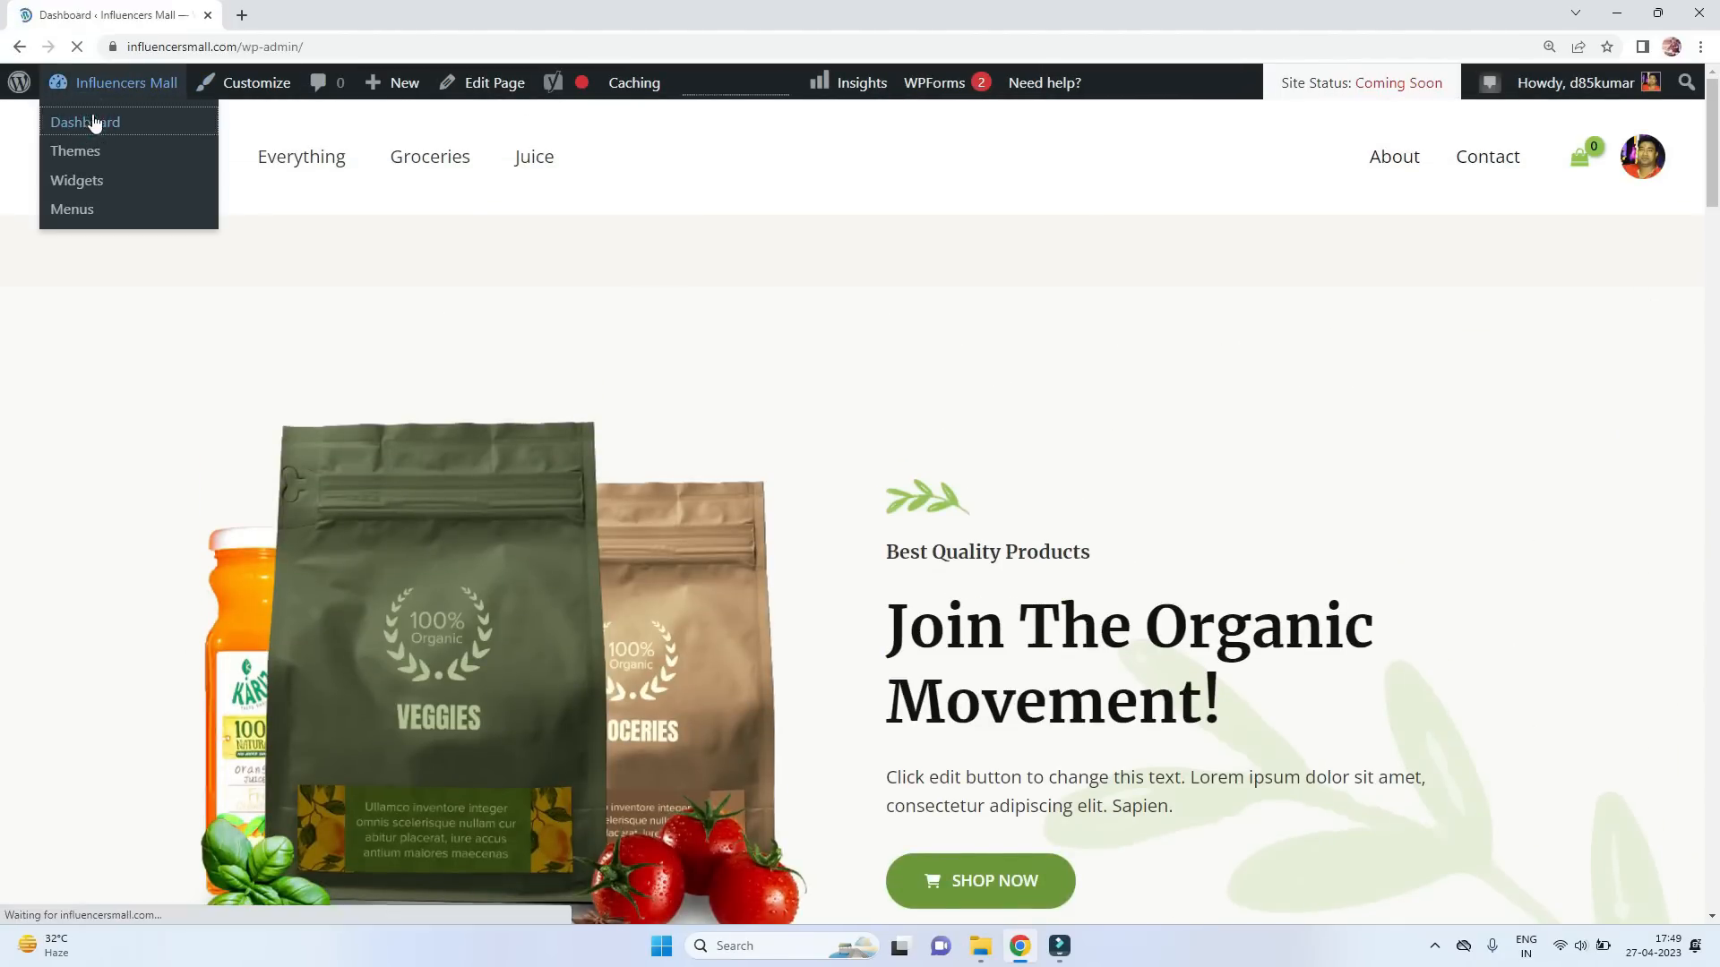
{"action": "scroll", "coordinate": [511, 376], "scroll_direction": "down", "scroll_amount": 3}
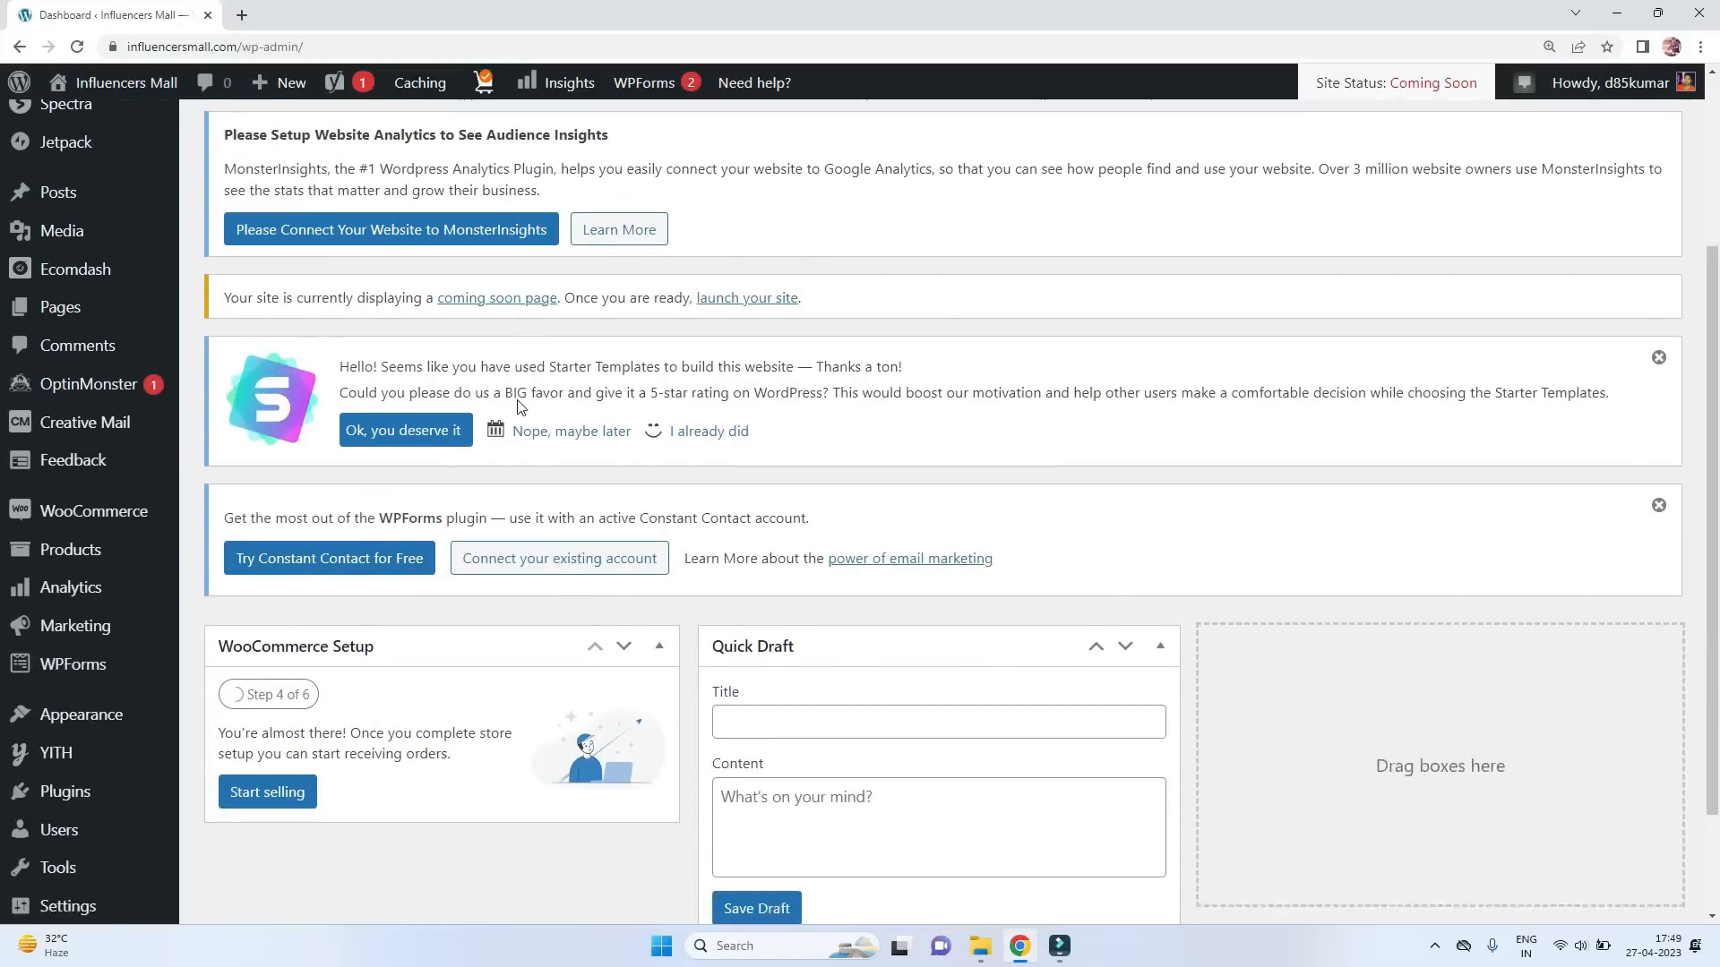
{"action": "scroll", "coordinate": [108, 385], "scroll_direction": "down", "scroll_amount": 2}
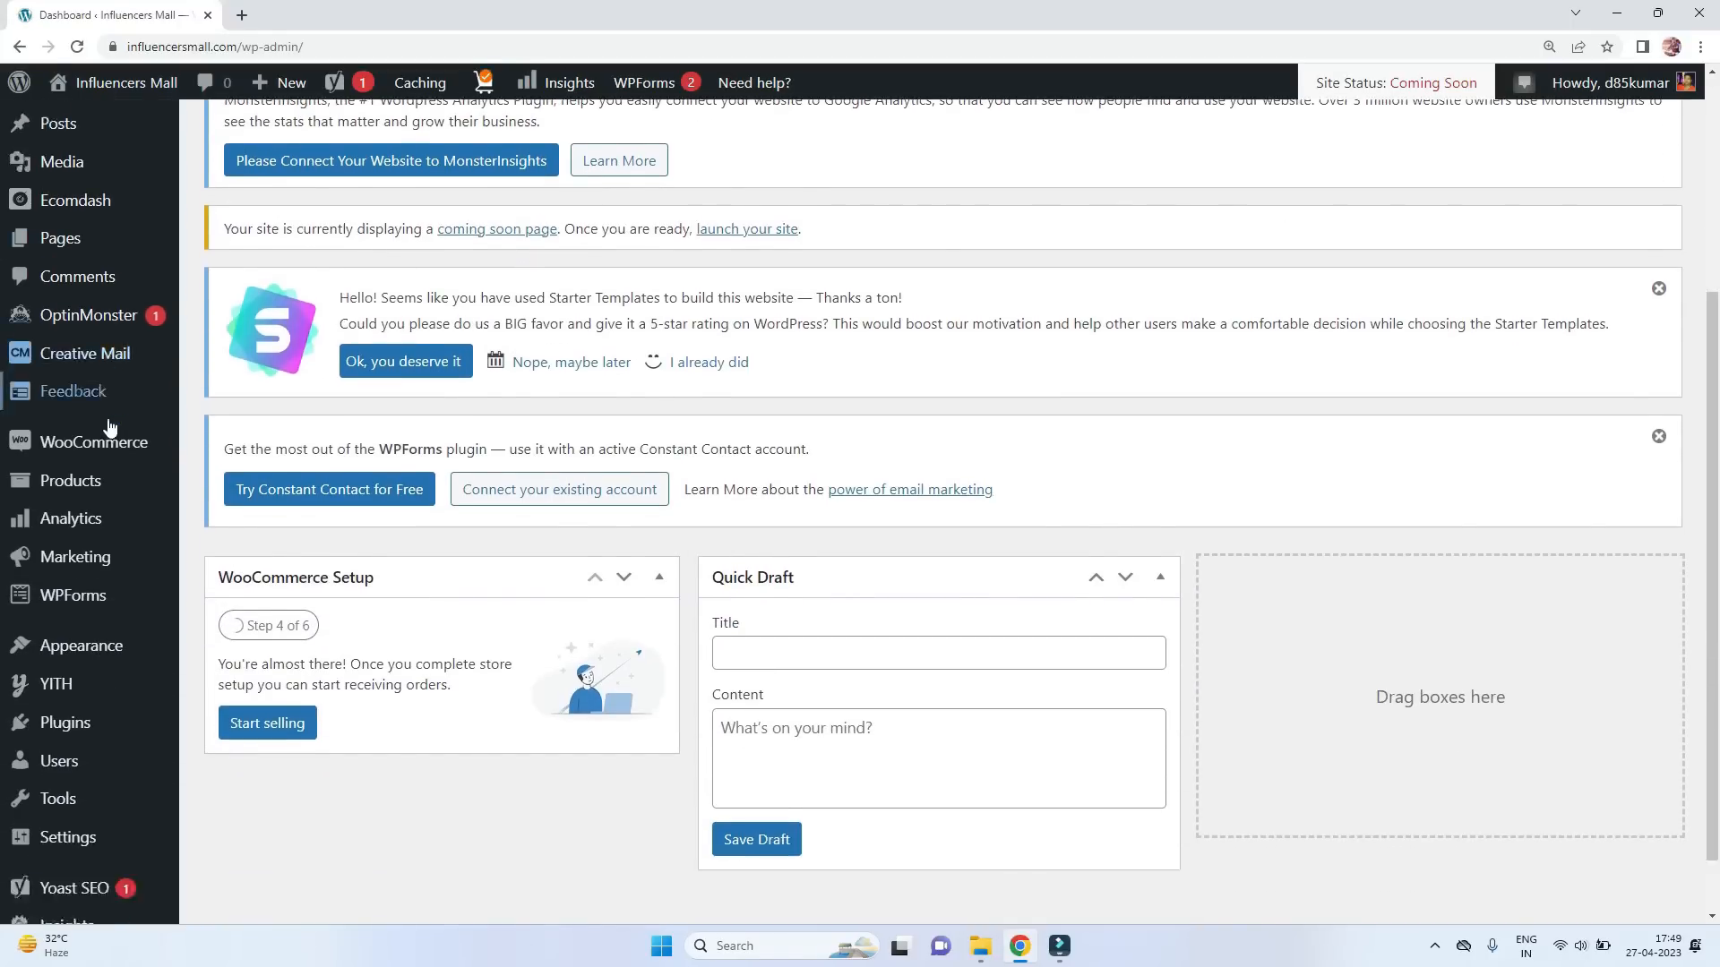
{"action": "mouse_move", "coordinate": [82, 466]}
{"action": "mouse_move", "coordinate": [84, 583]}
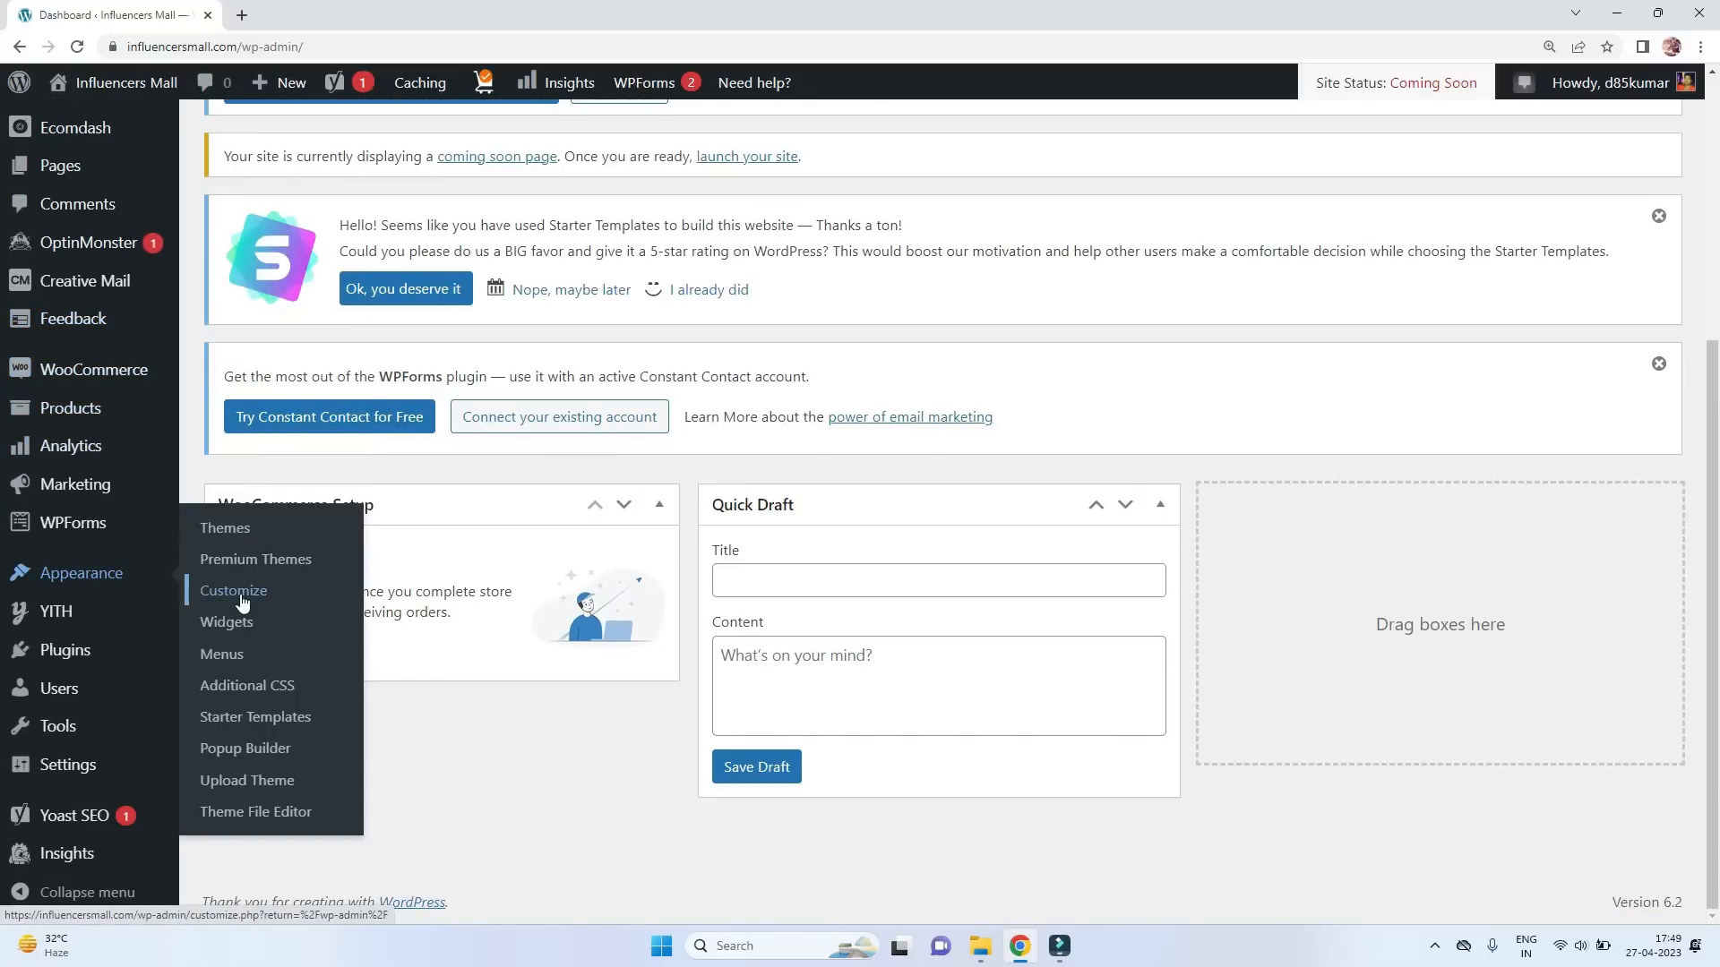
{"action": "left_click", "coordinate": [240, 600]}
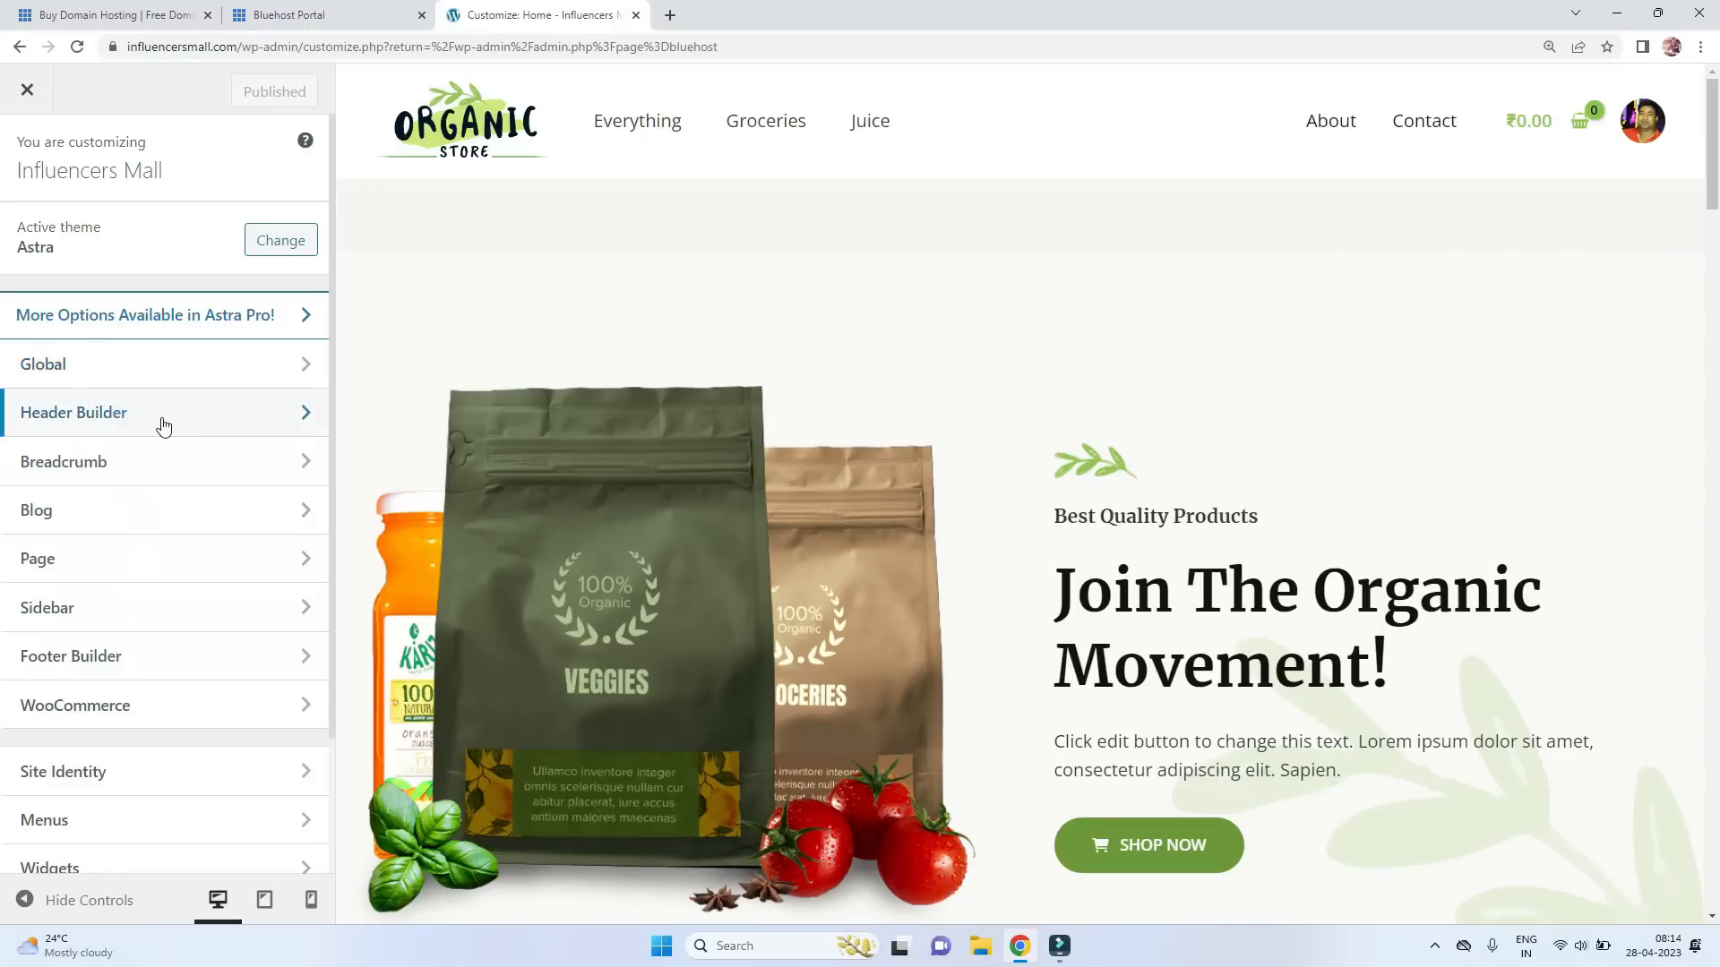
Replace the Organic Store header logo with an uncropped logo.png and publish it.
{"action": "left_click", "coordinate": [163, 418]}
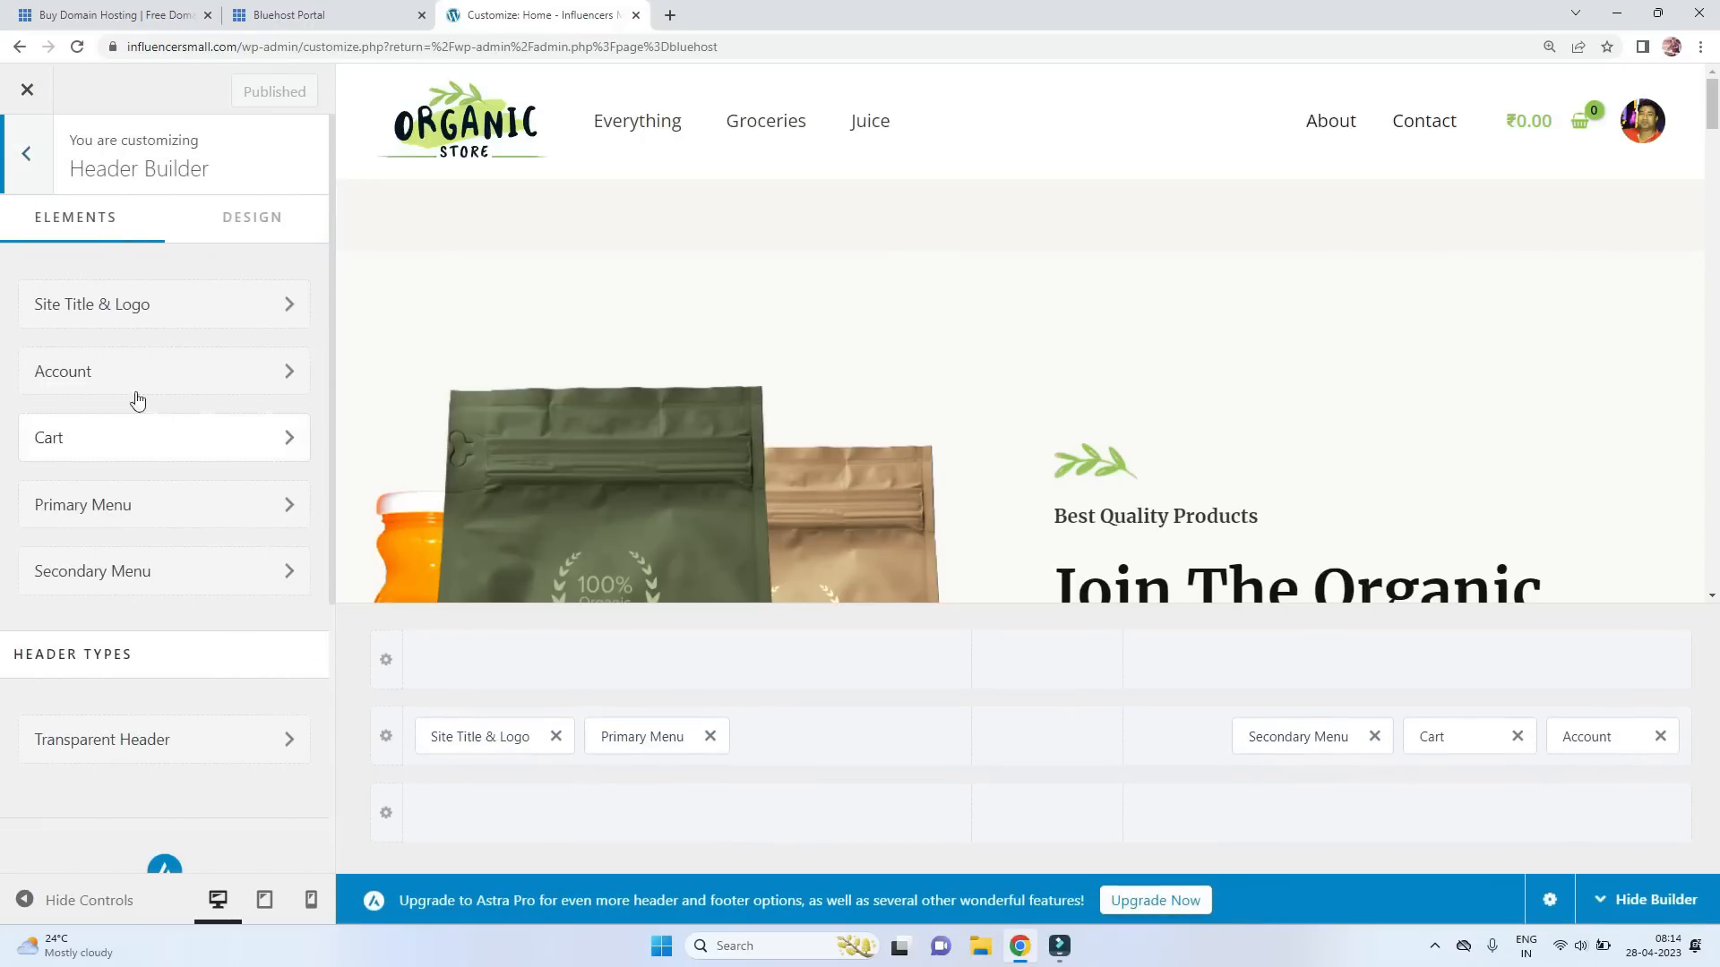
{"action": "left_click", "coordinate": [180, 314]}
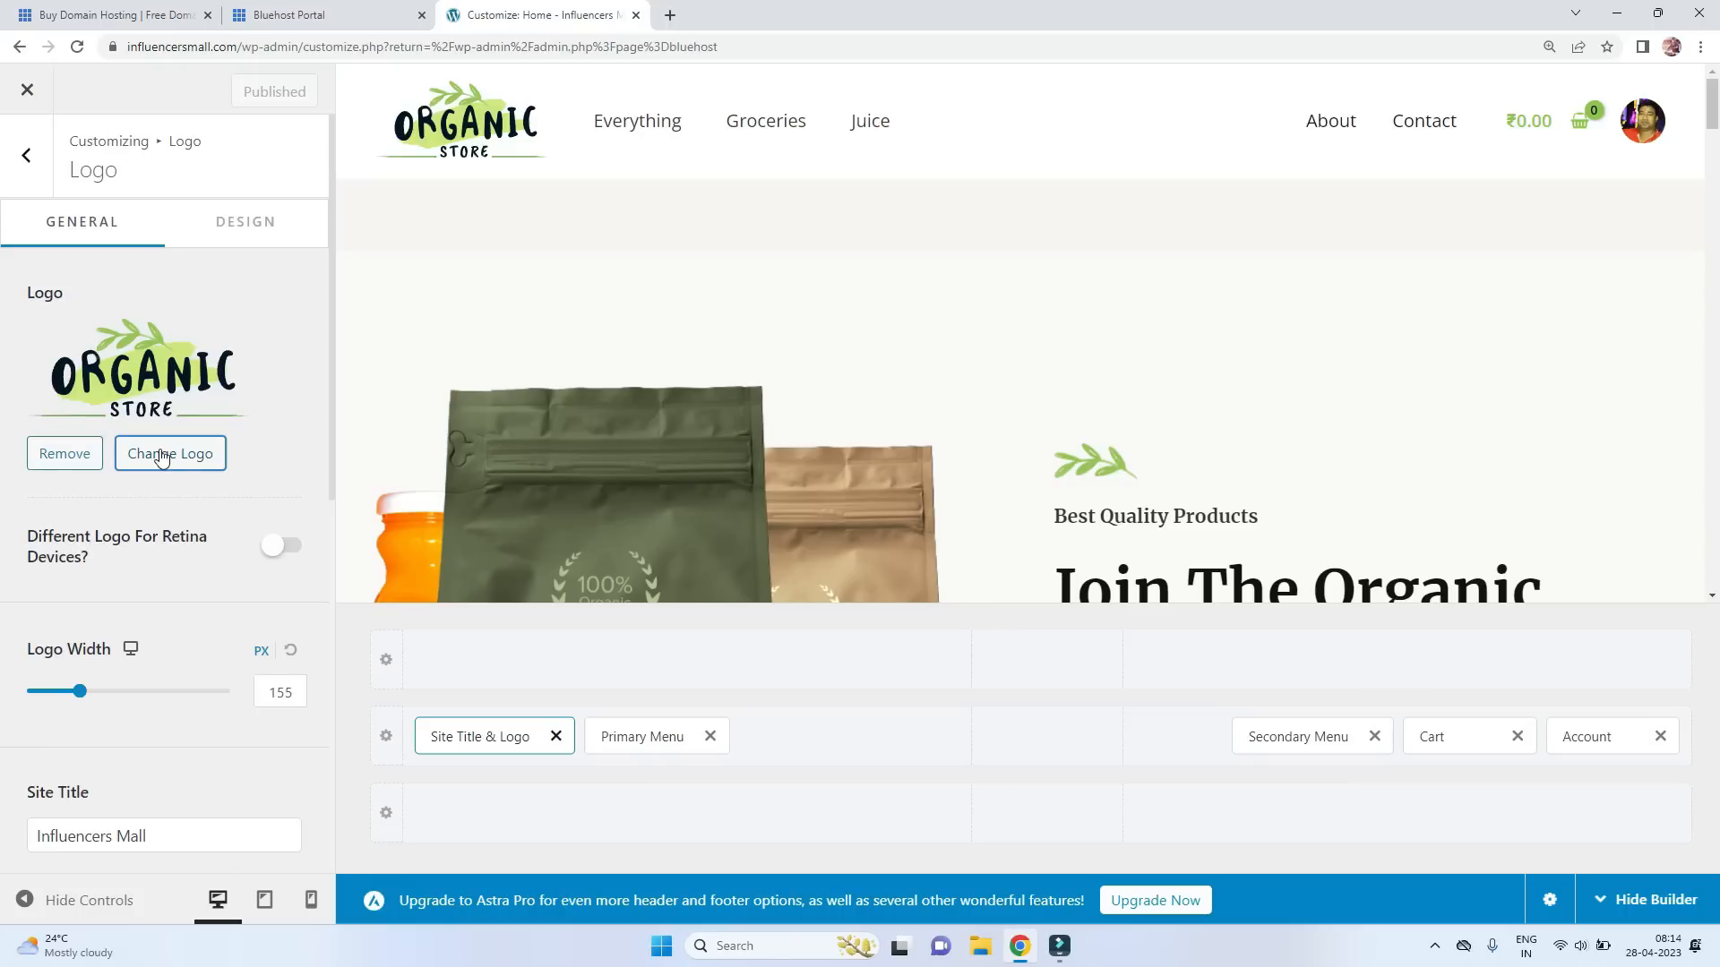
{"action": "left_click", "coordinate": [81, 452]}
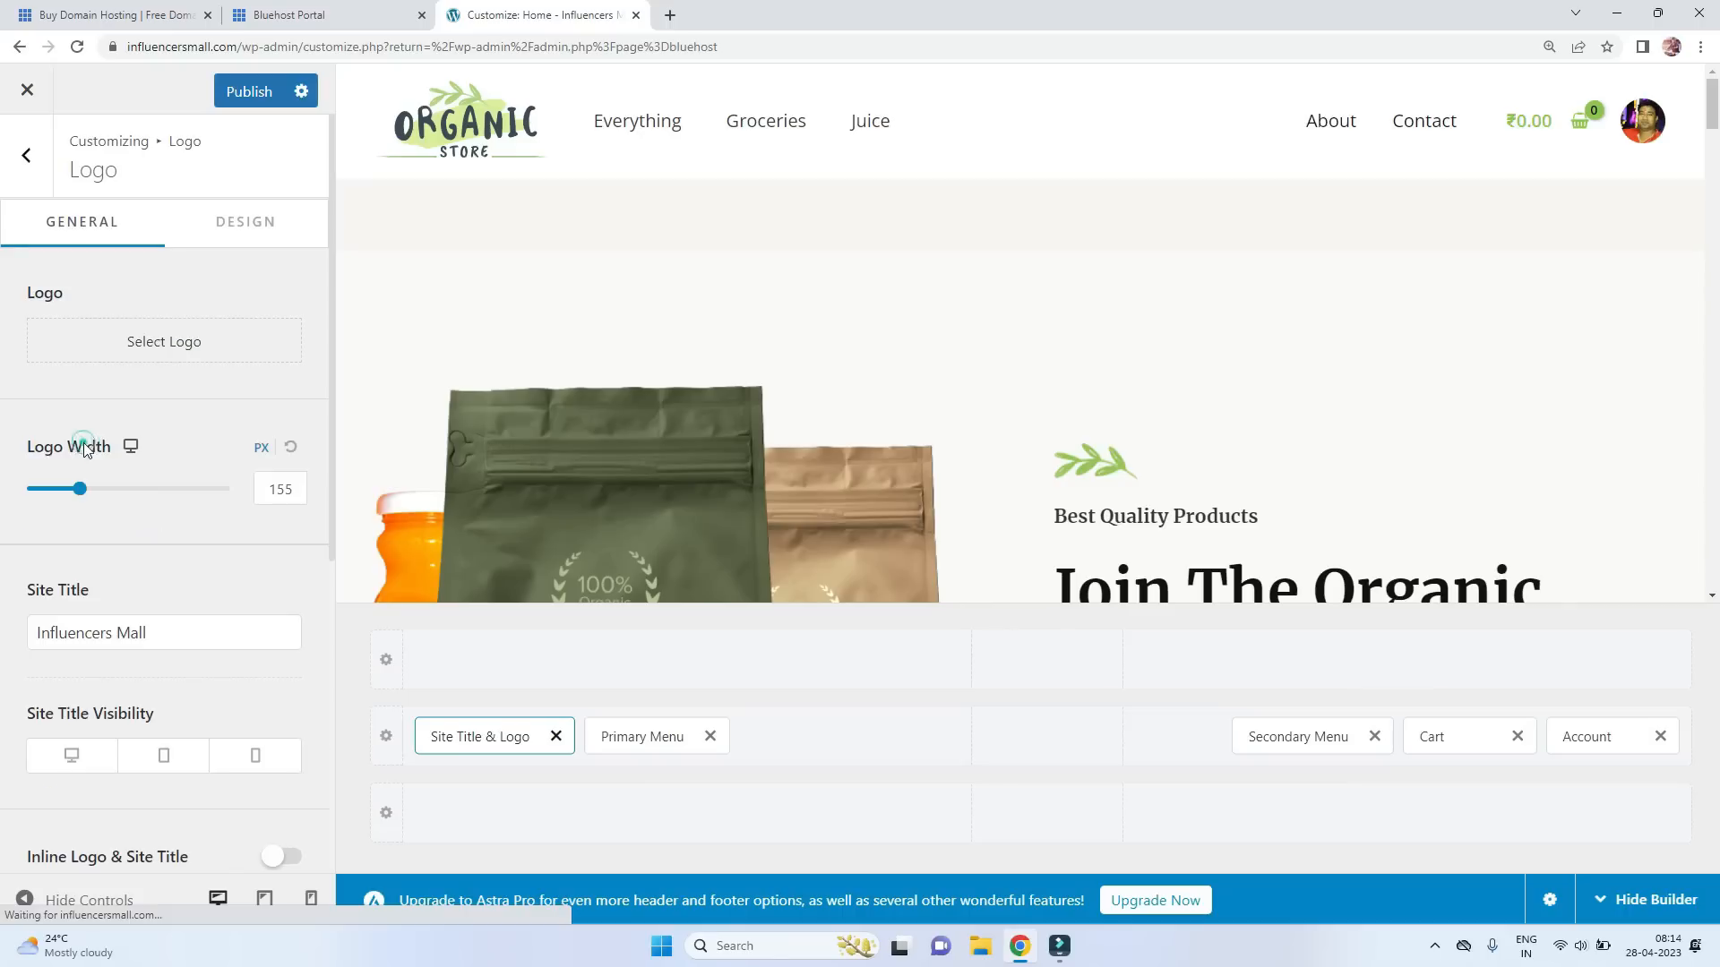
{"action": "left_click", "coordinate": [162, 343]}
{"action": "left_click", "coordinate": [860, 505]}
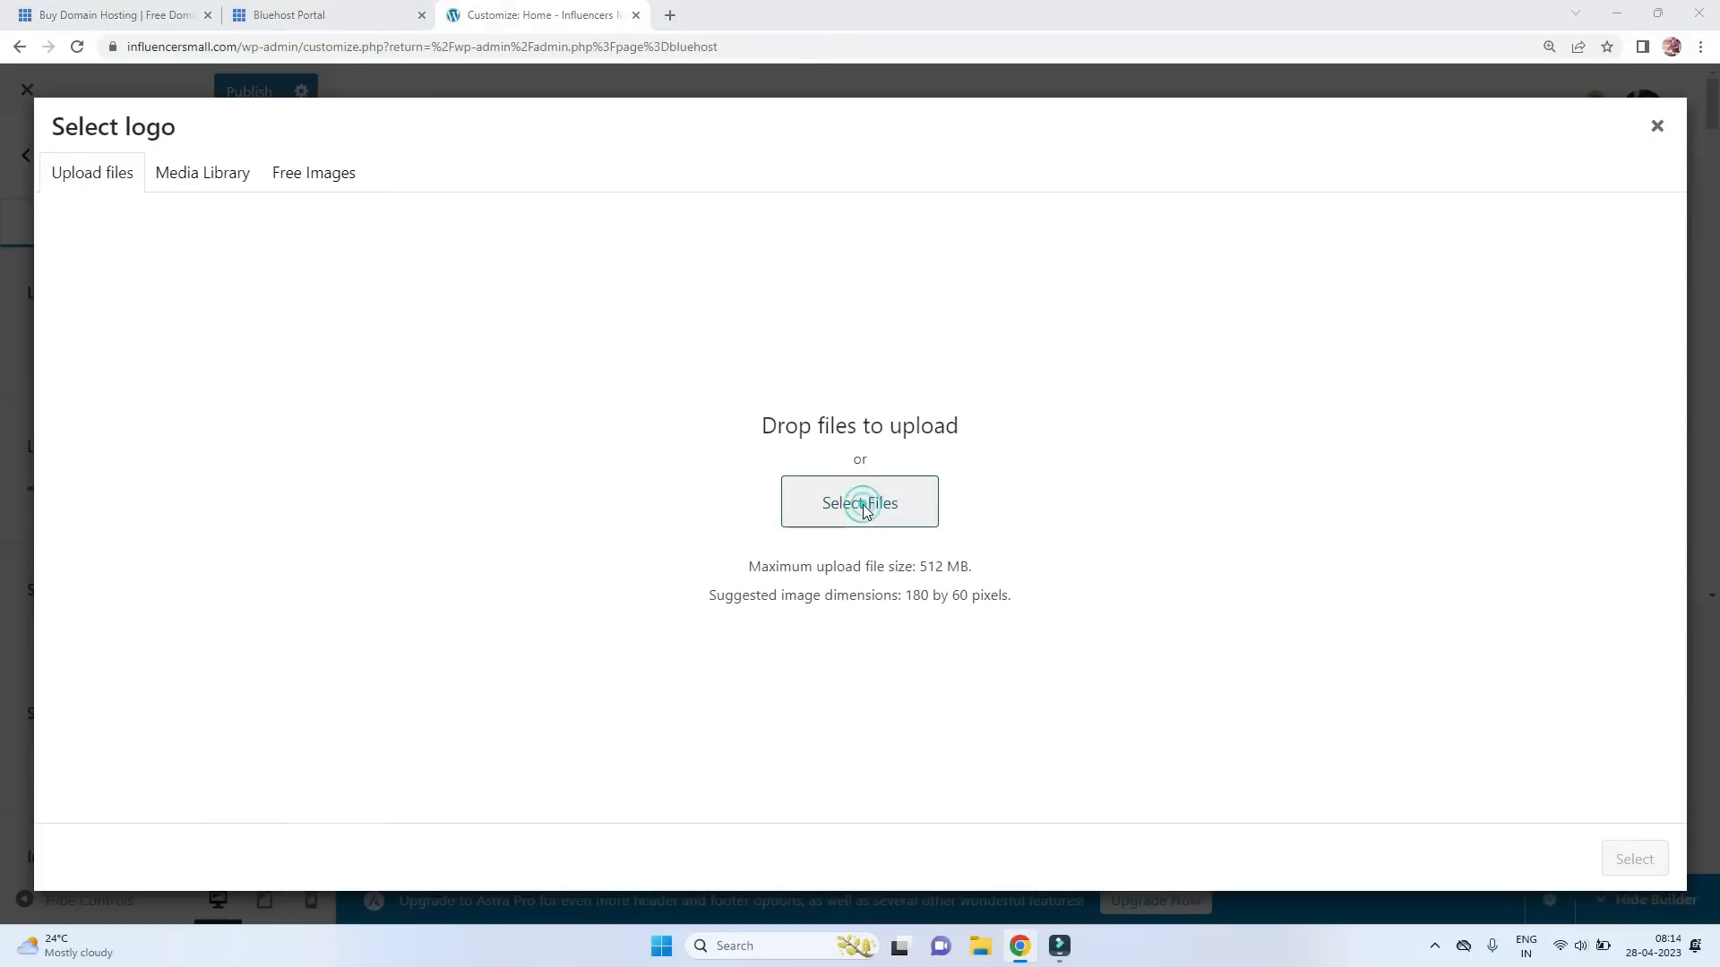
{"action": "double_click", "coordinate": [199, 152]}
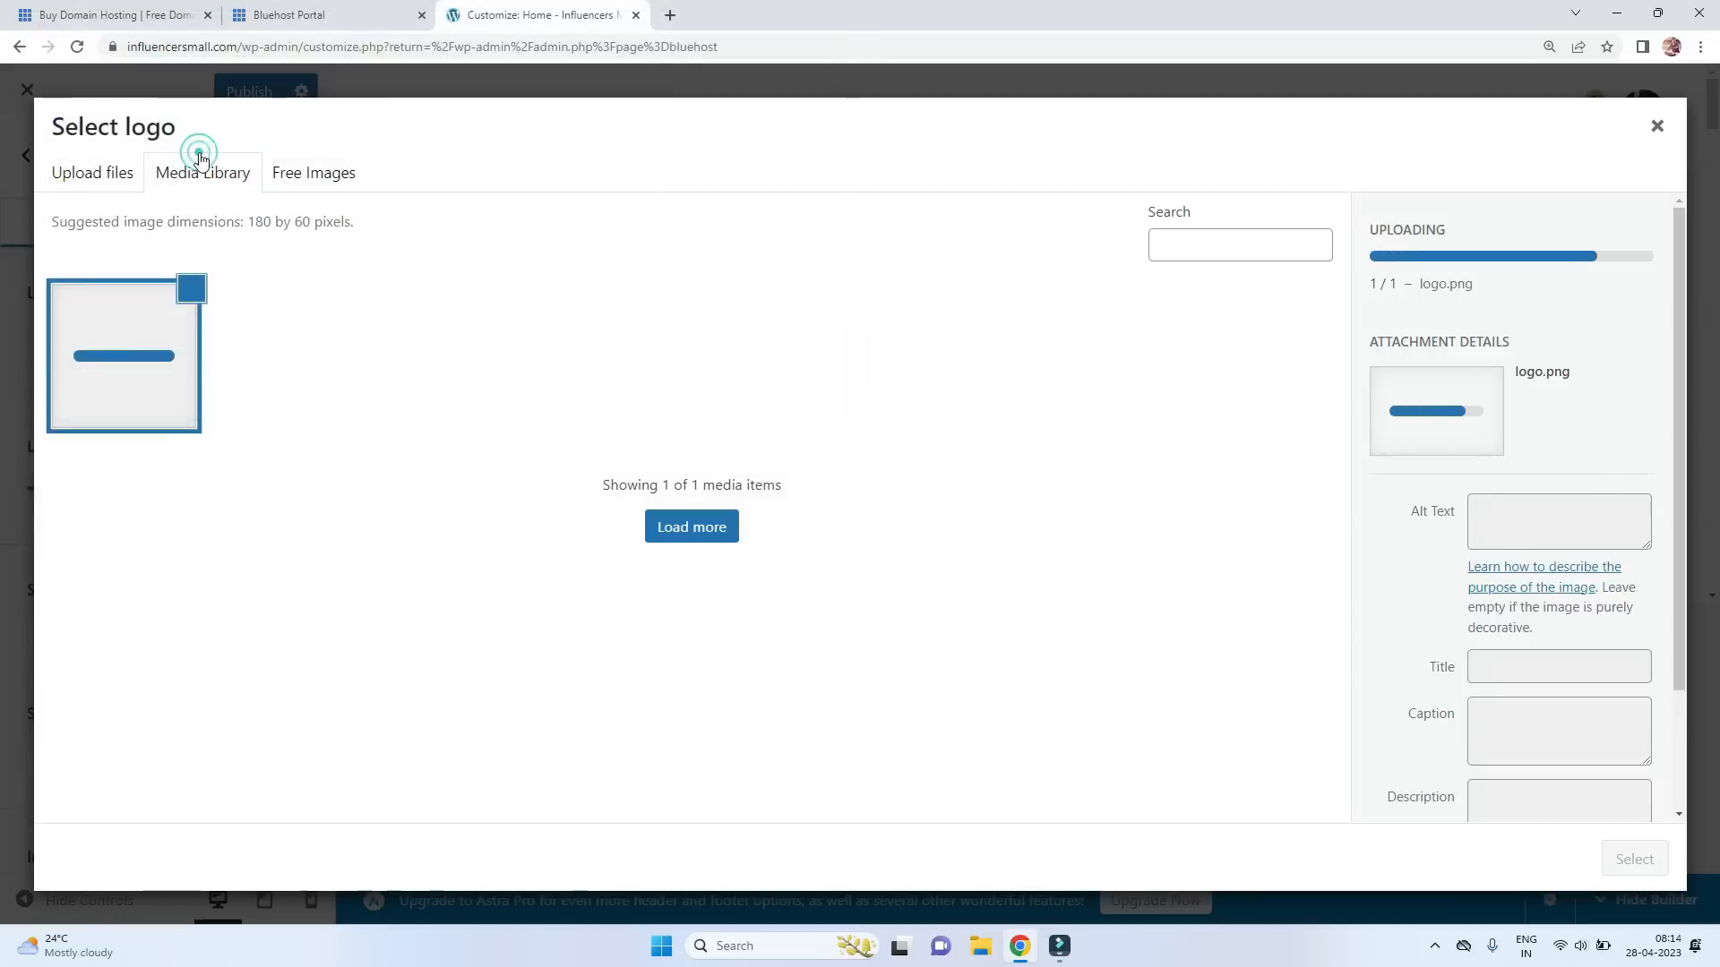
{"action": "left_click", "coordinate": [1646, 860]}
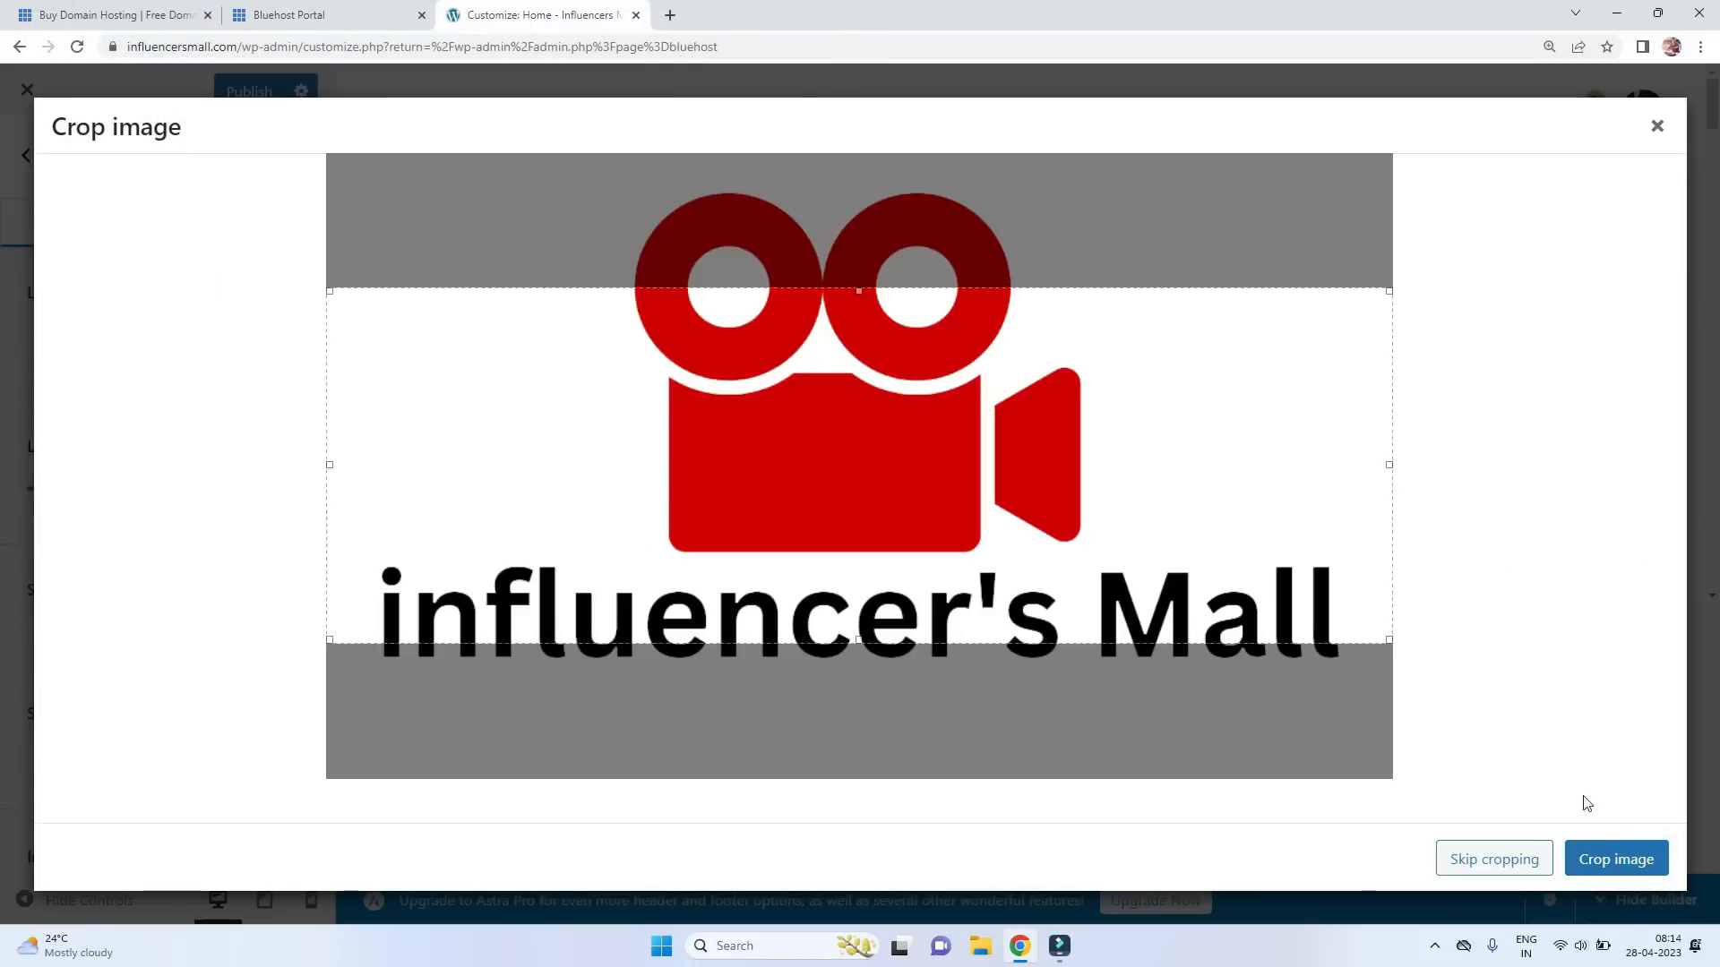
{"action": "left_click", "coordinate": [1478, 862]}
{"action": "left_click", "coordinate": [251, 93]}
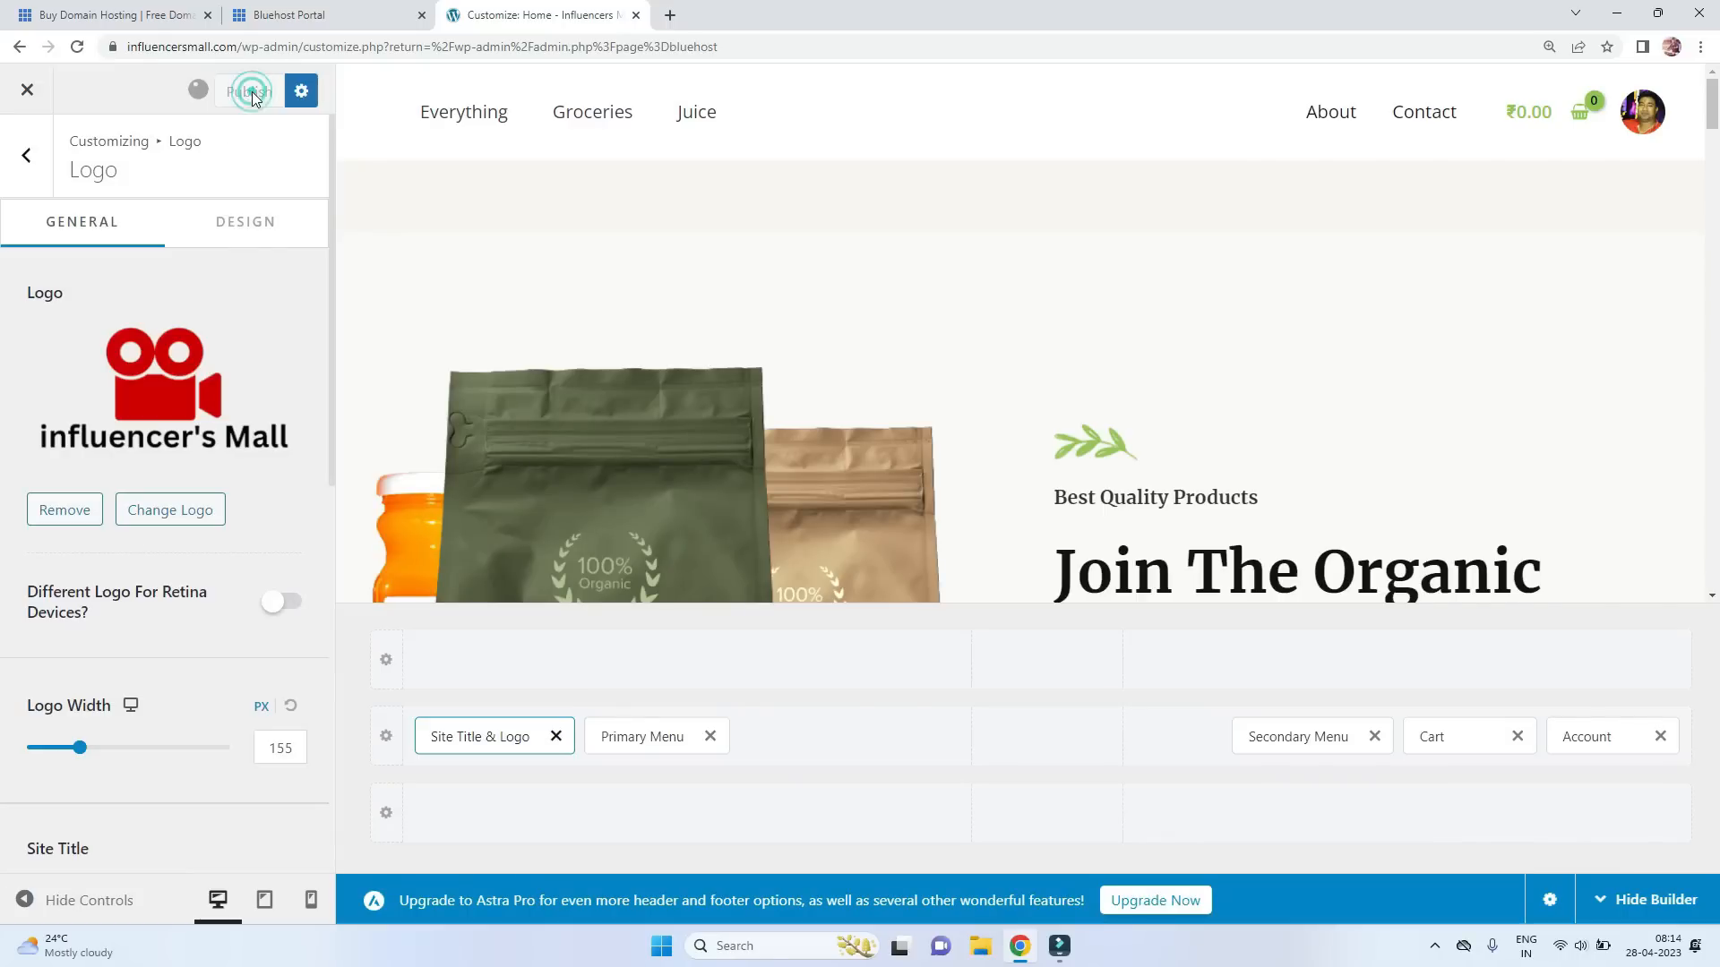
Widen the header logo to 220 px.
{"action": "left_click", "coordinate": [81, 749]}
{"action": "left_click_drag", "start_coordinate": [83, 755], "coordinate": [105, 767]}
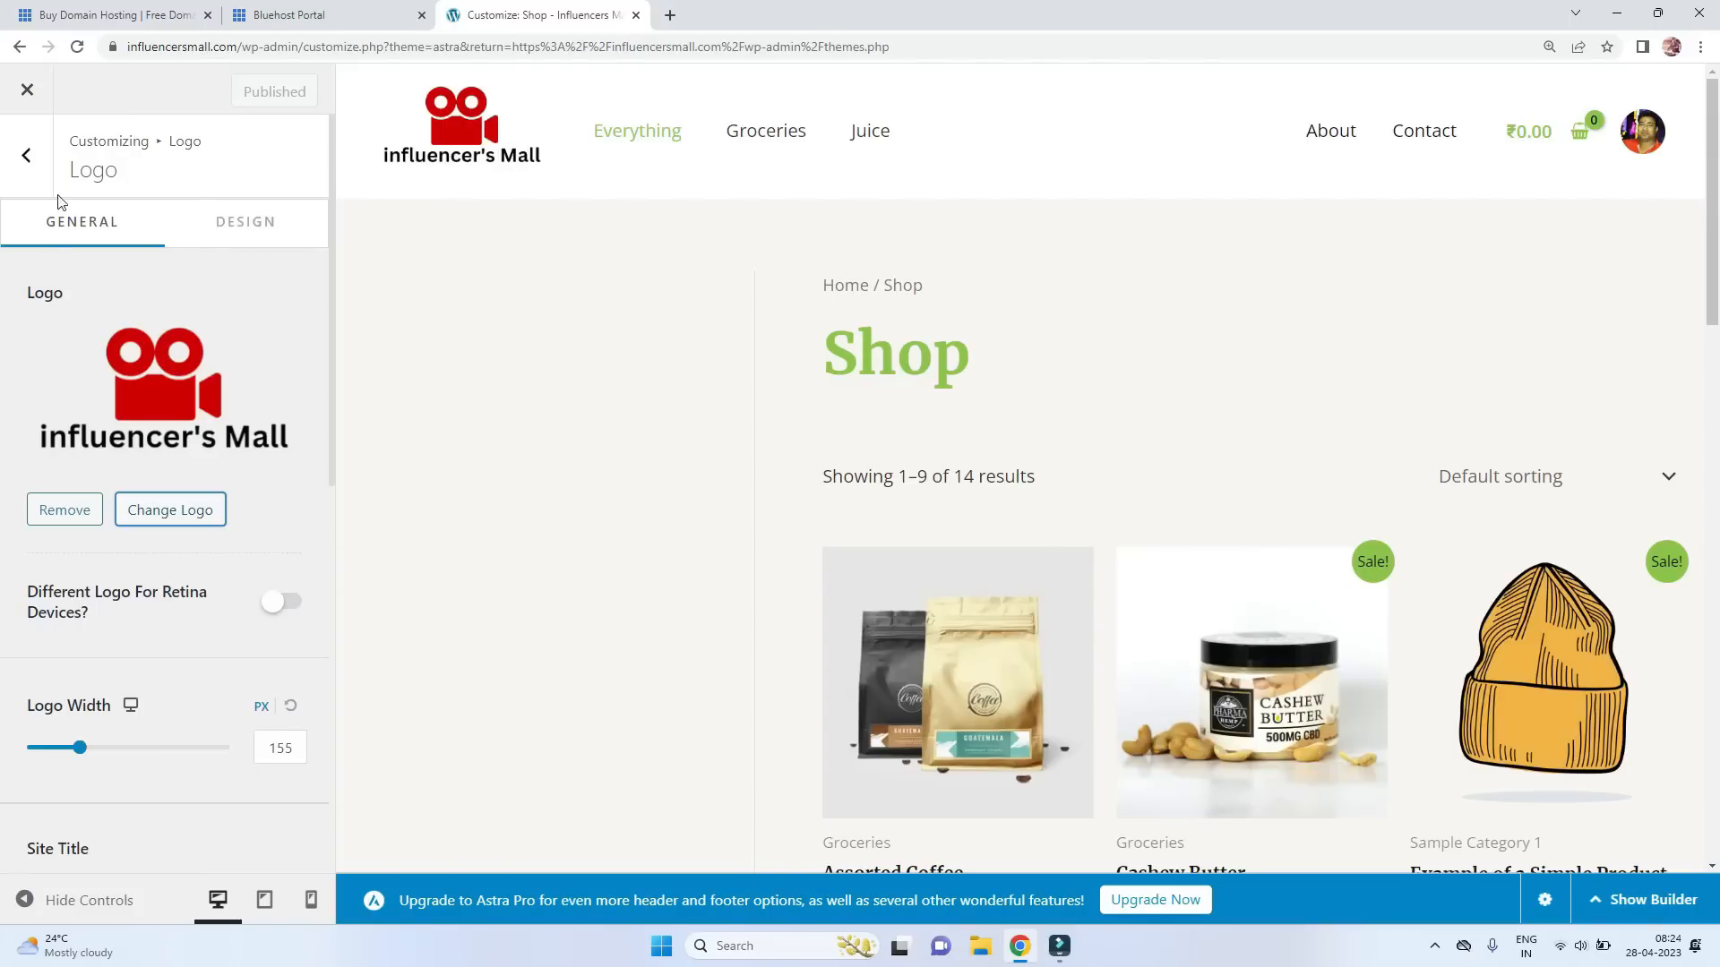
{"action": "left_click", "coordinate": [26, 155]}
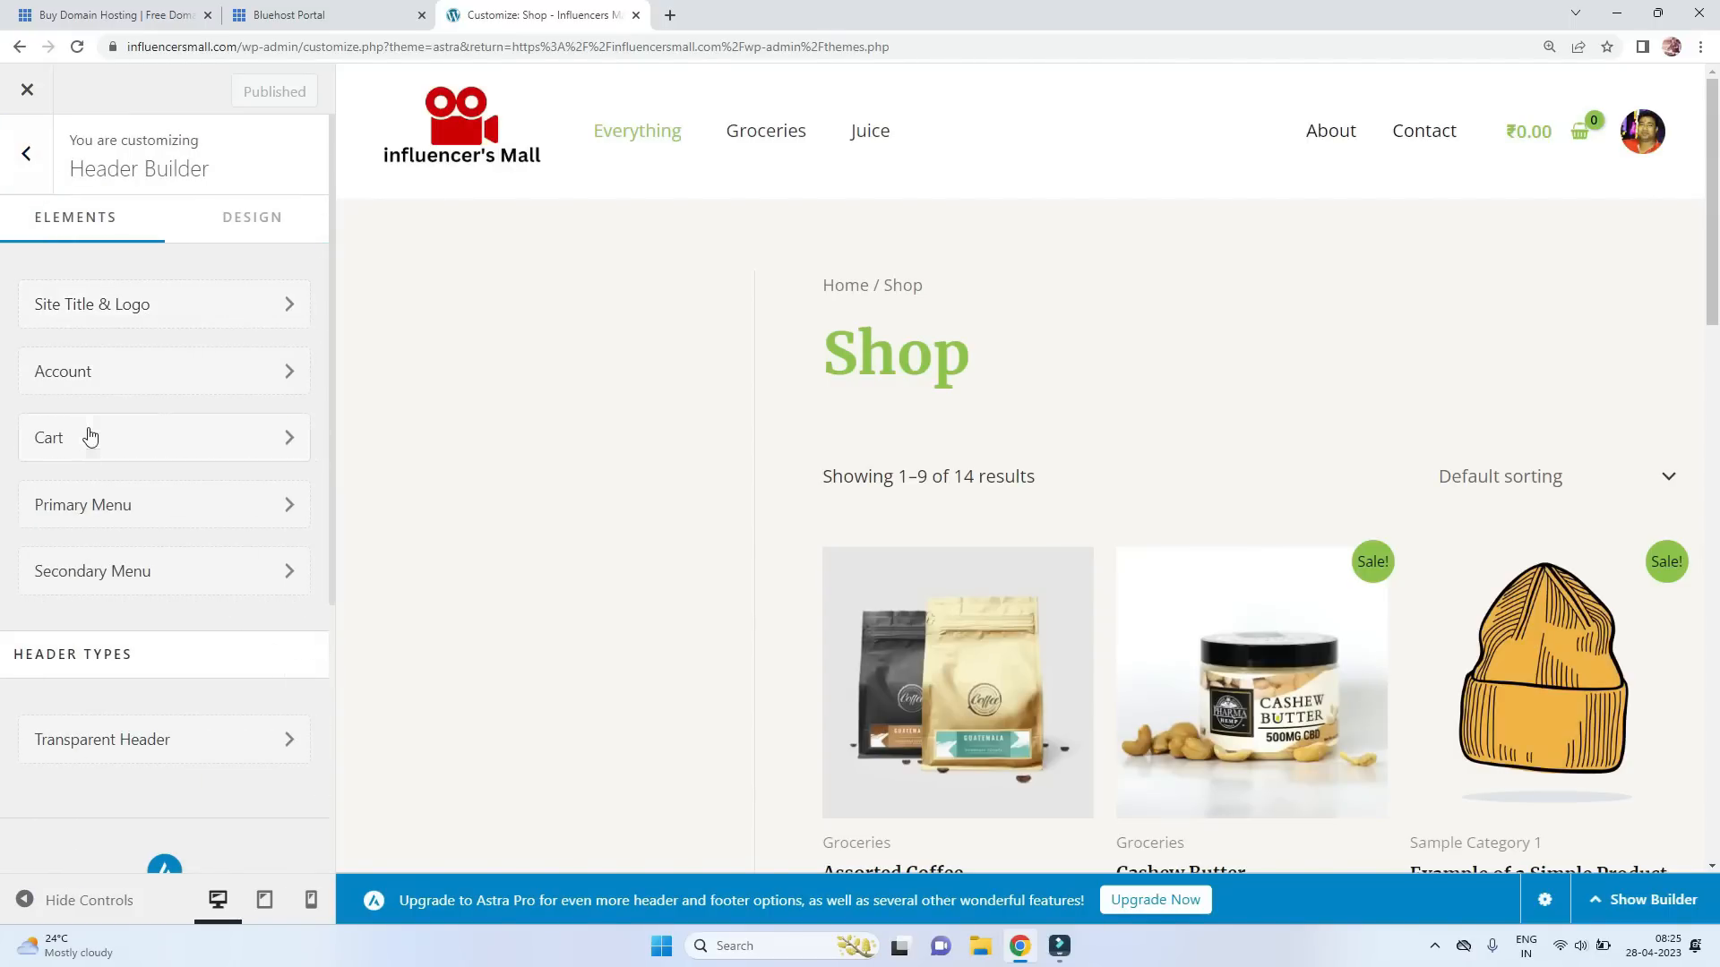
Open the Primary Menu and relabel the Everything item as Camera.
{"action": "left_click", "coordinate": [177, 510]}
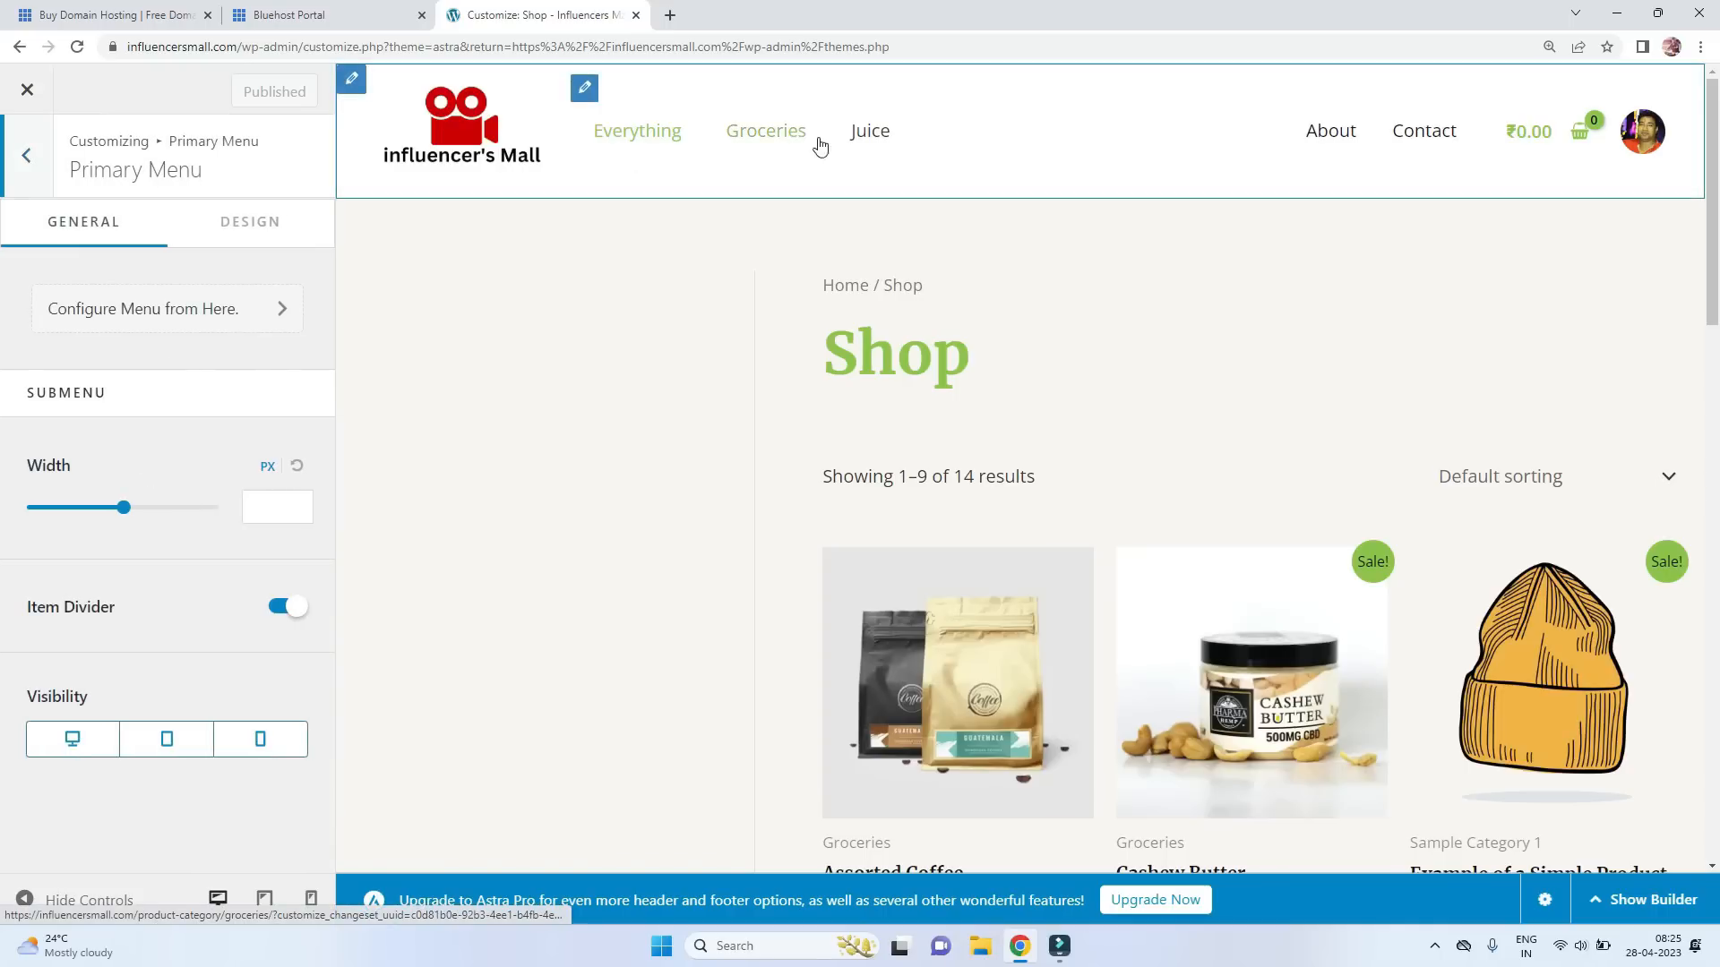
{"action": "left_click", "coordinate": [250, 325]}
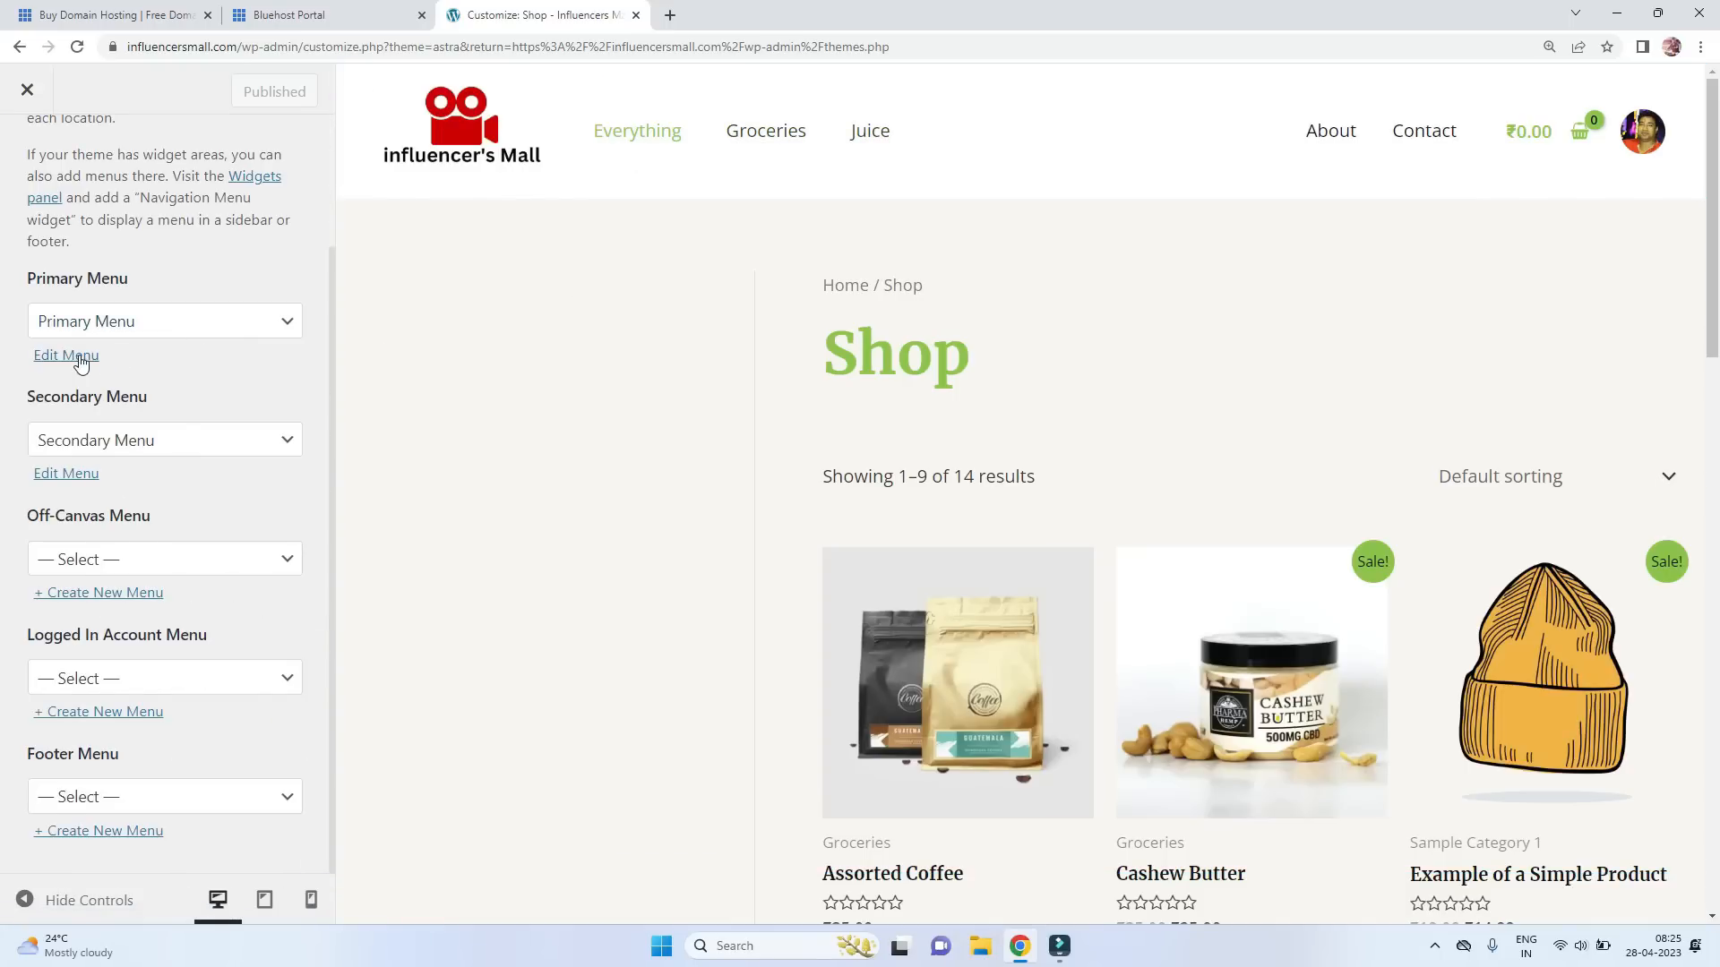
{"action": "left_click", "coordinate": [79, 357]}
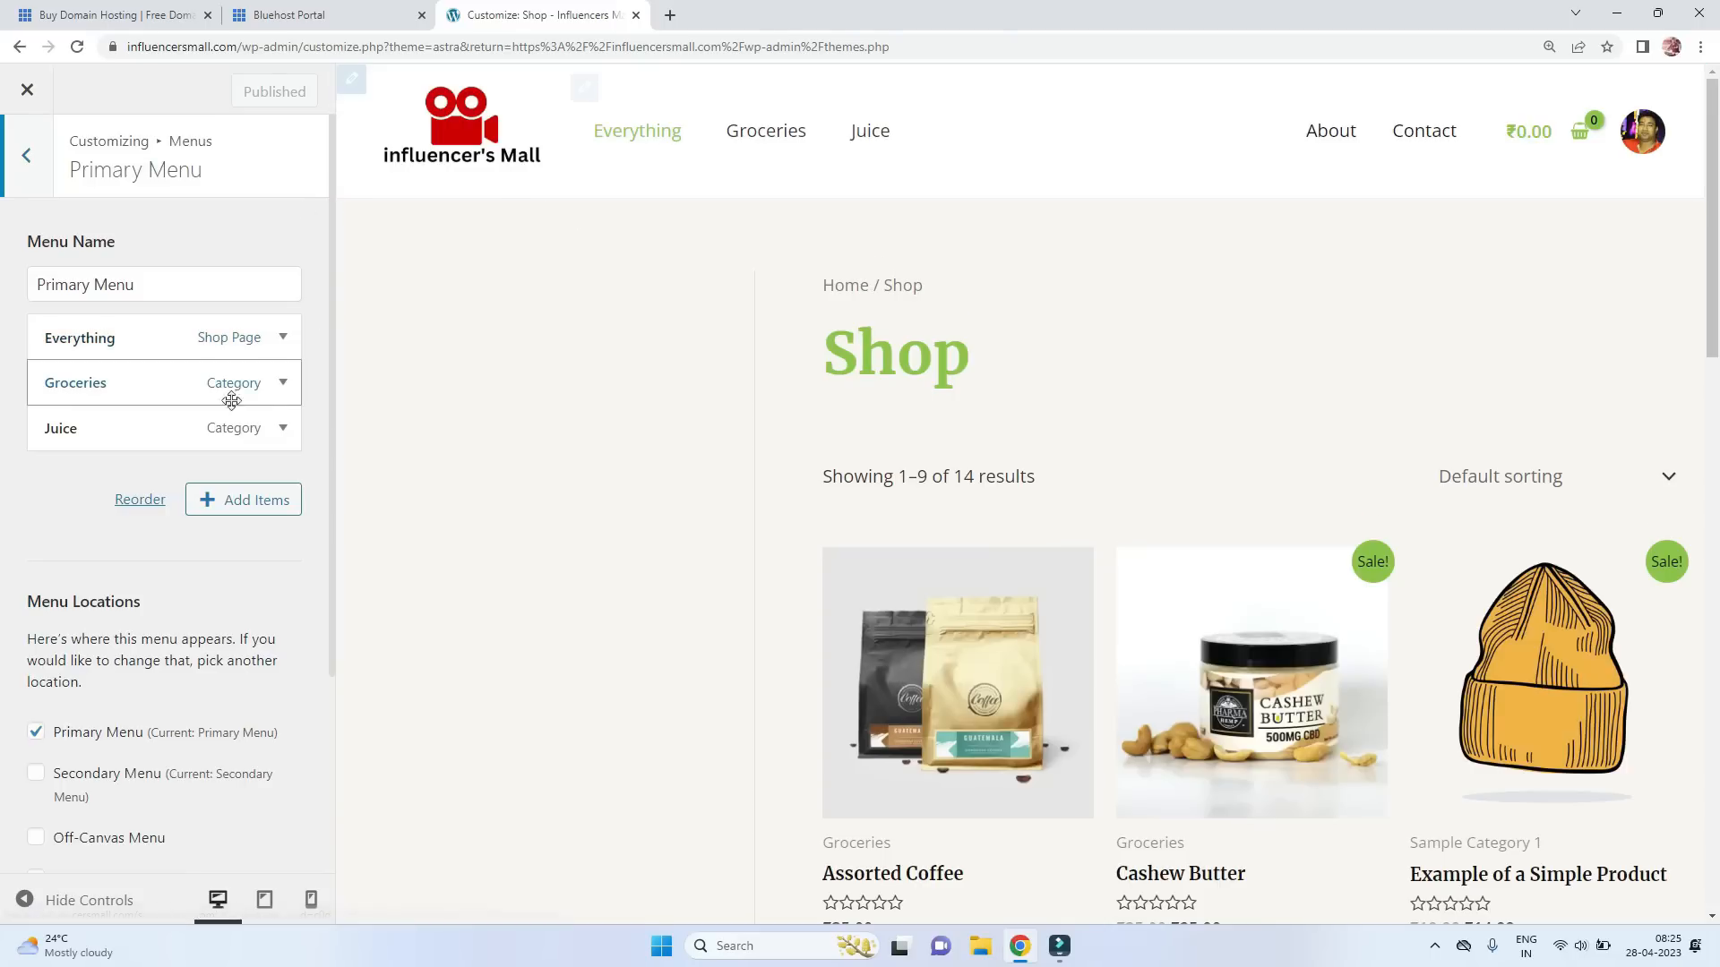
{"action": "left_click", "coordinate": [284, 338]}
{"action": "left_click_drag", "start_coordinate": [154, 418], "coordinate": [25, 428]}
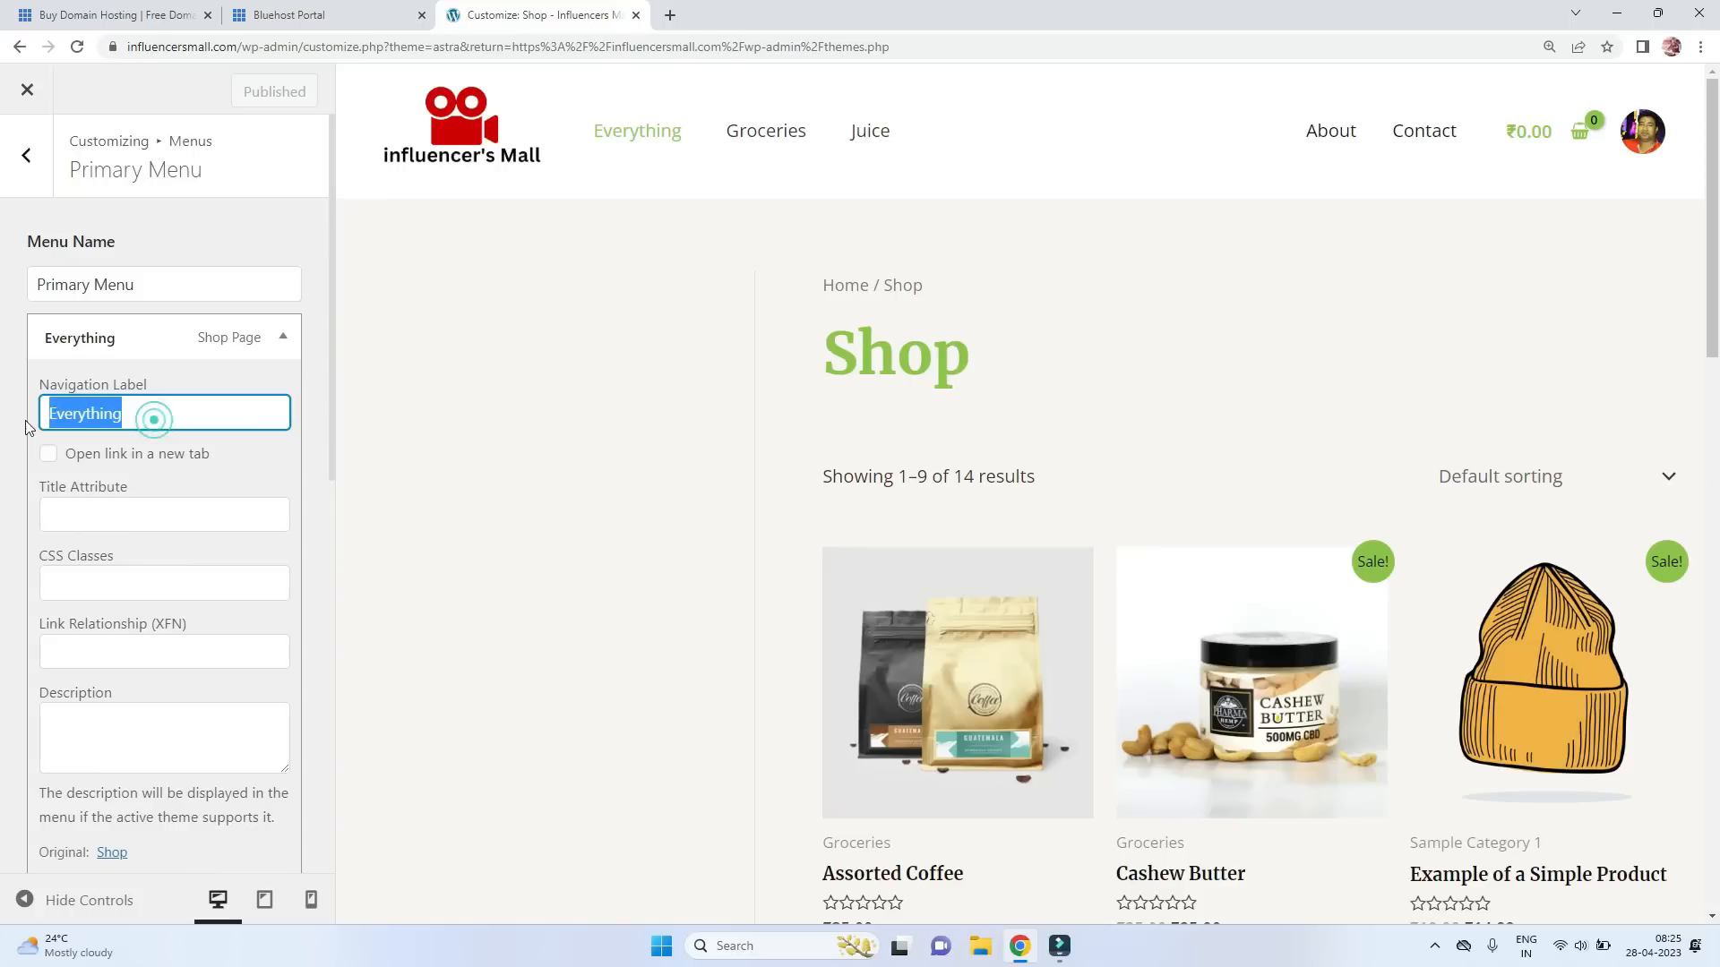
{"action": "type", "text": "Camera"}
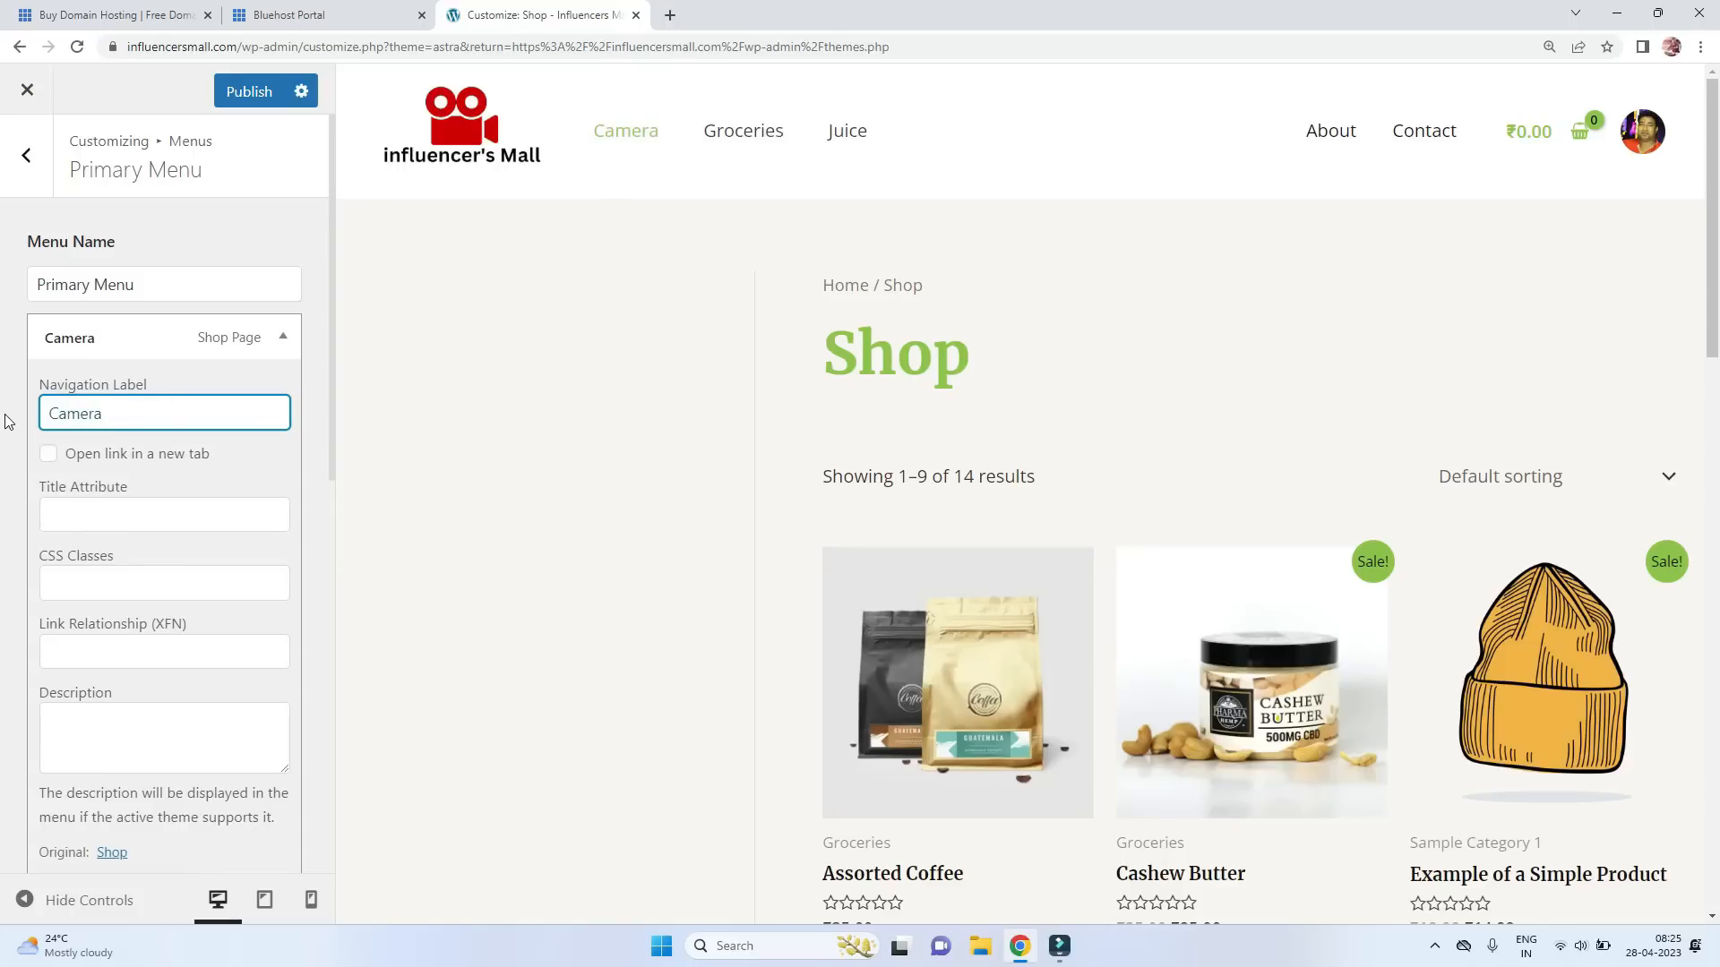
{"action": "left_click", "coordinate": [282, 338]}
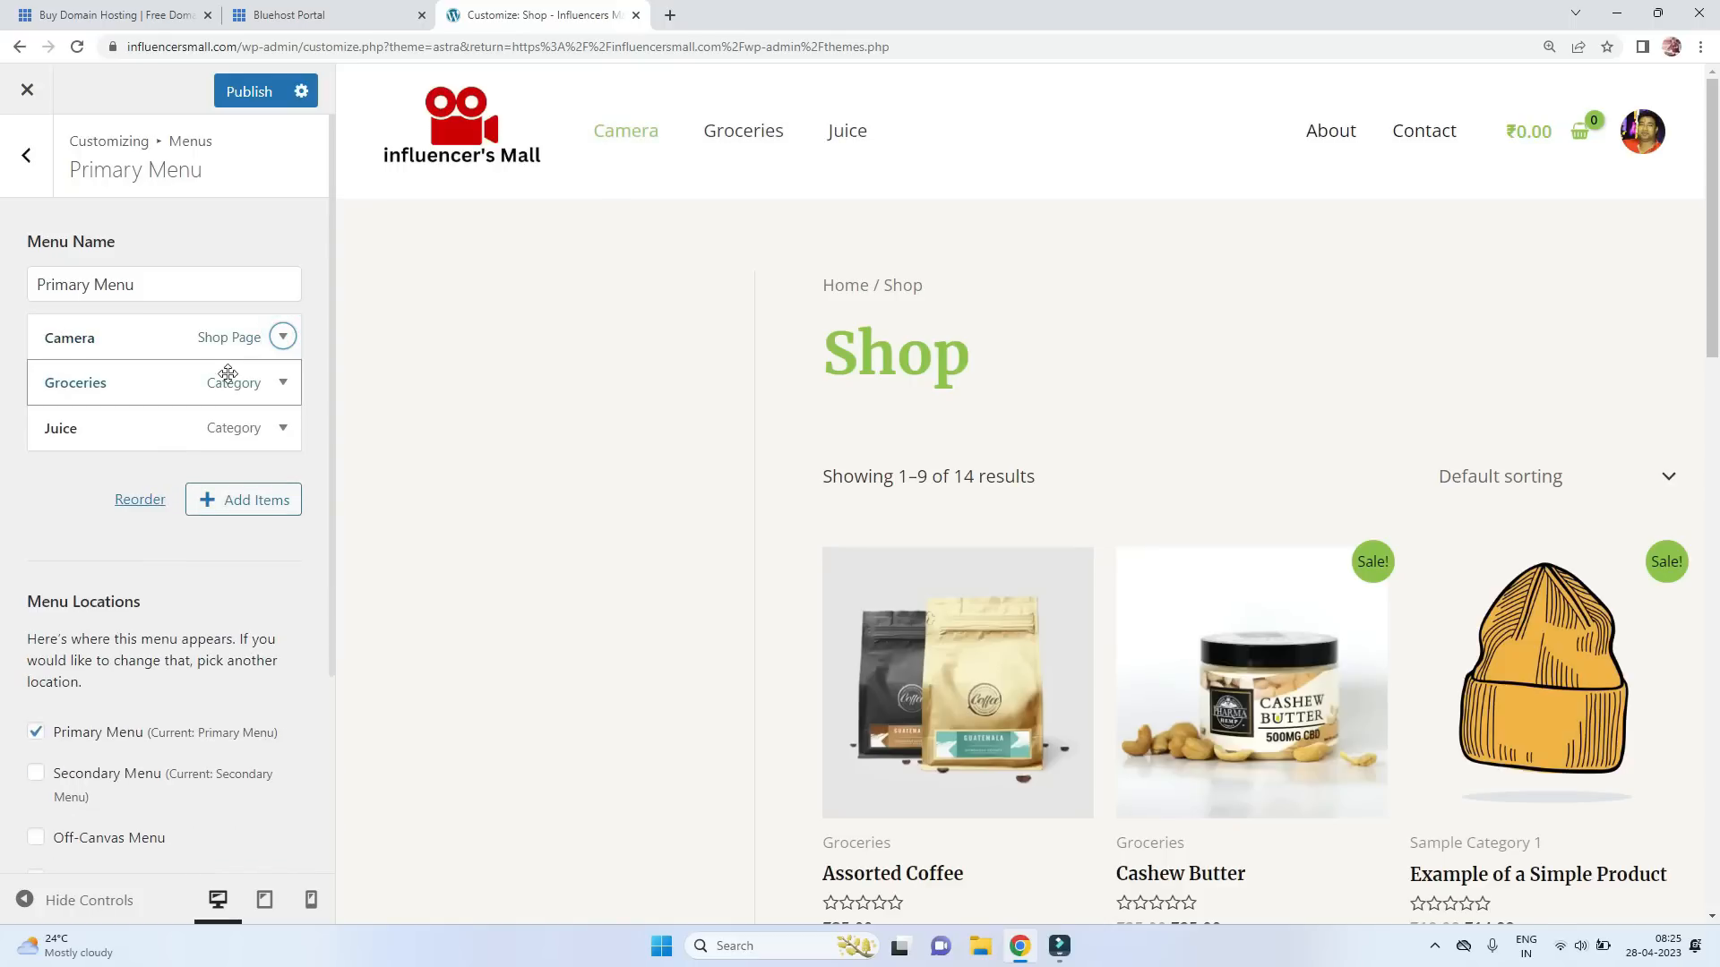
Relabel Groceries as Microphone and Juice as Light, then start a new 'Gimble' menu page.
{"action": "left_click", "coordinate": [282, 384]}
{"action": "left_click", "coordinate": [137, 458]}
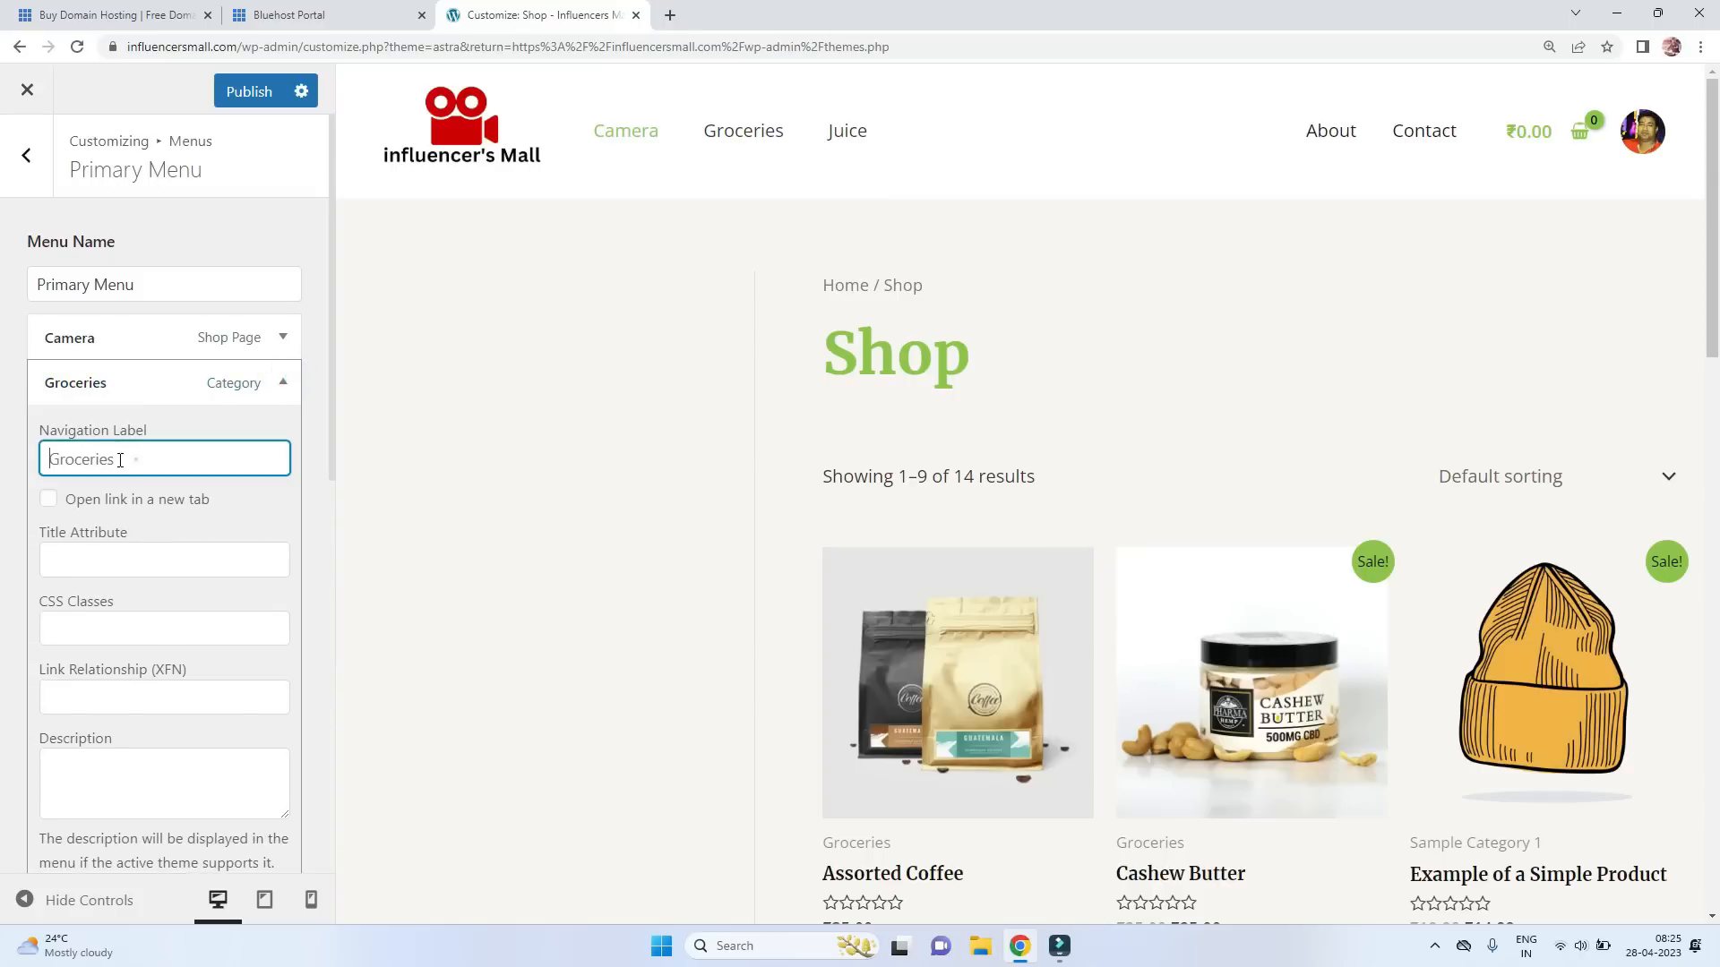
{"action": "key", "text": "ctrl+a"}
{"action": "type", "text": "M"}
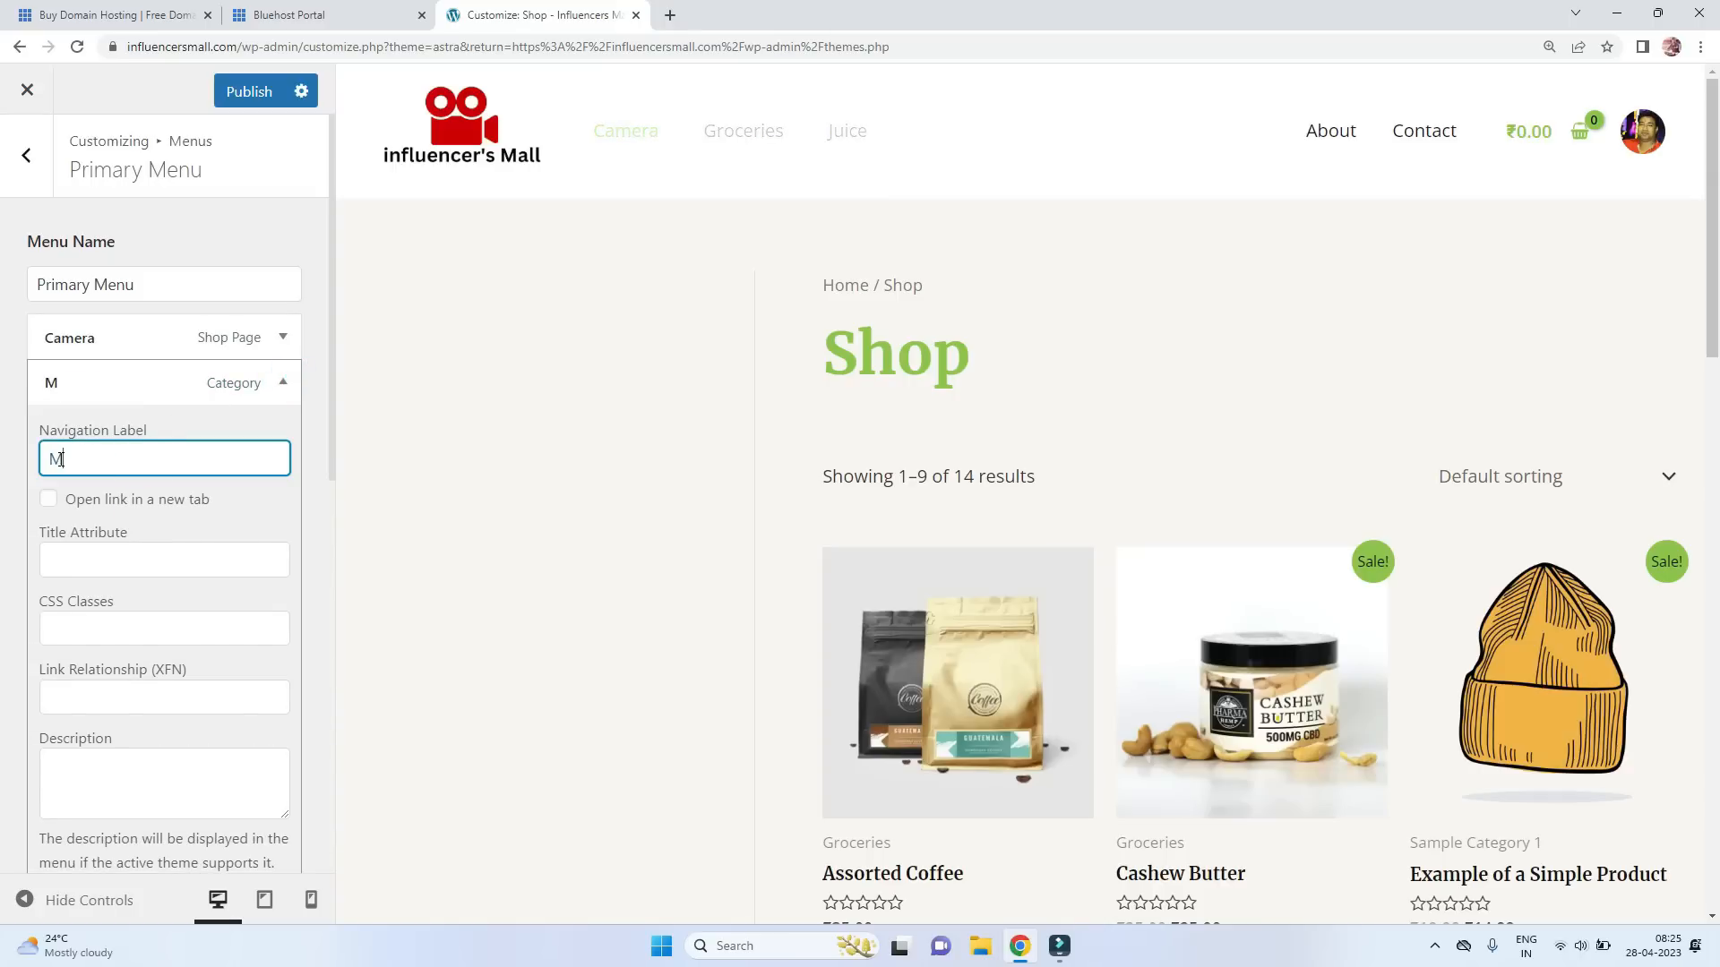
{"action": "type", "text": "icrophone"}
{"action": "left_click", "coordinate": [282, 382]}
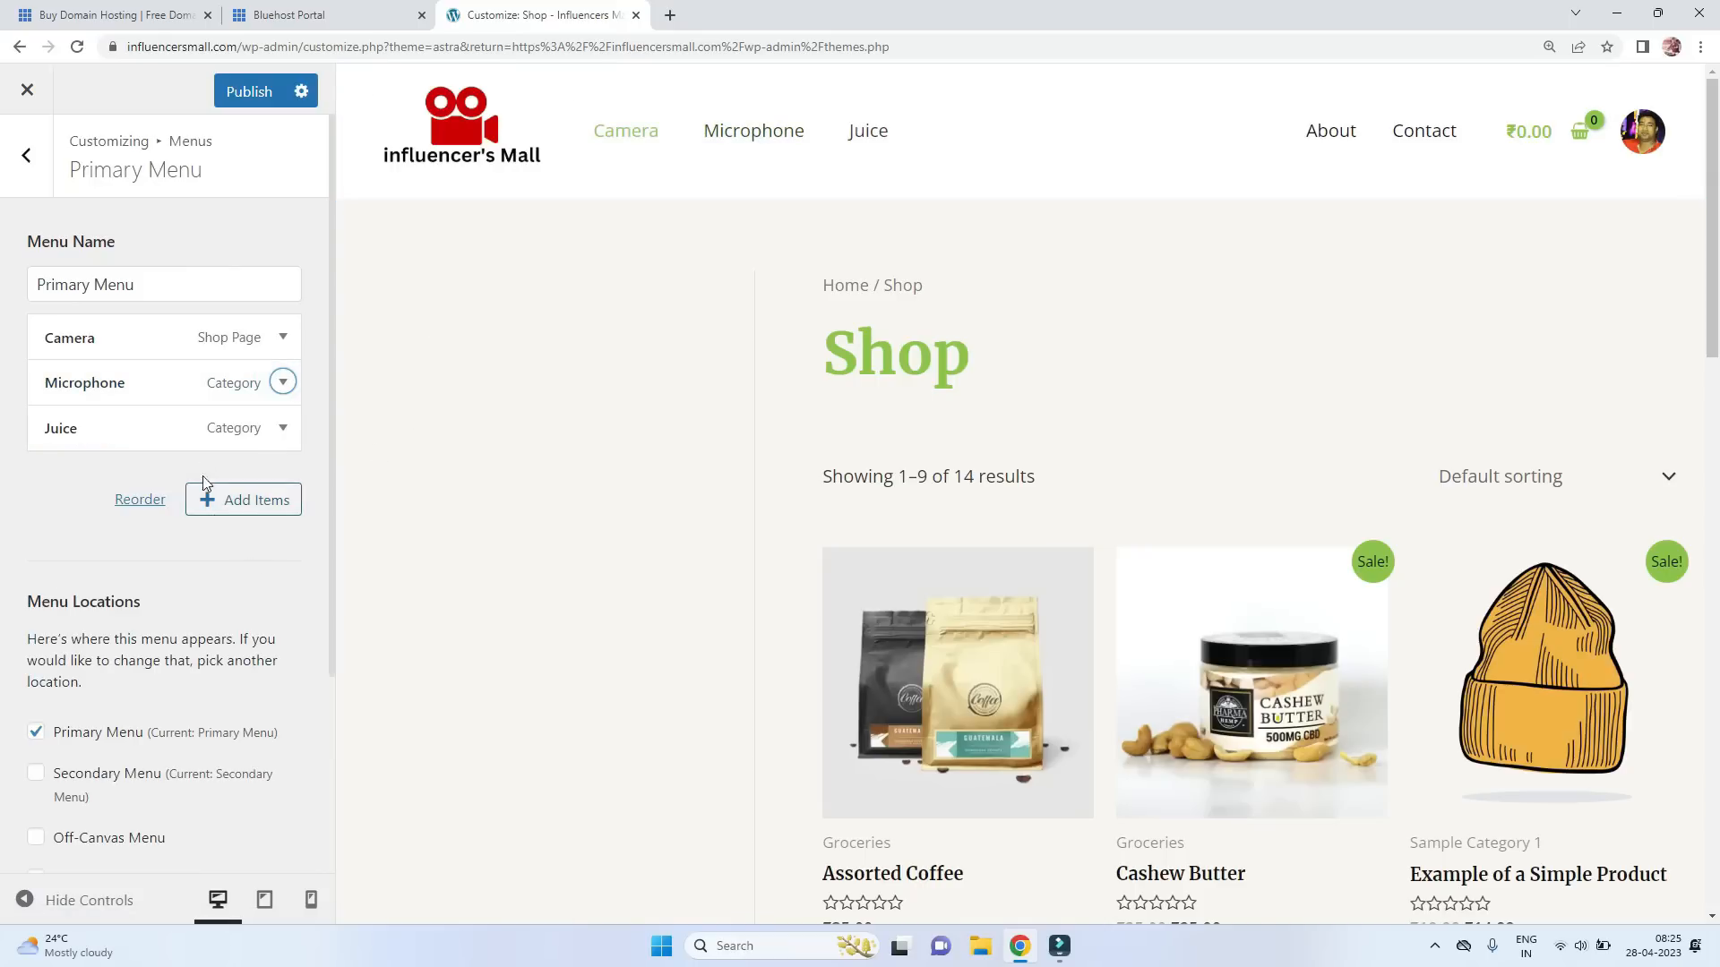
{"action": "left_click", "coordinate": [282, 428]}
{"action": "double_click", "coordinate": [134, 503]}
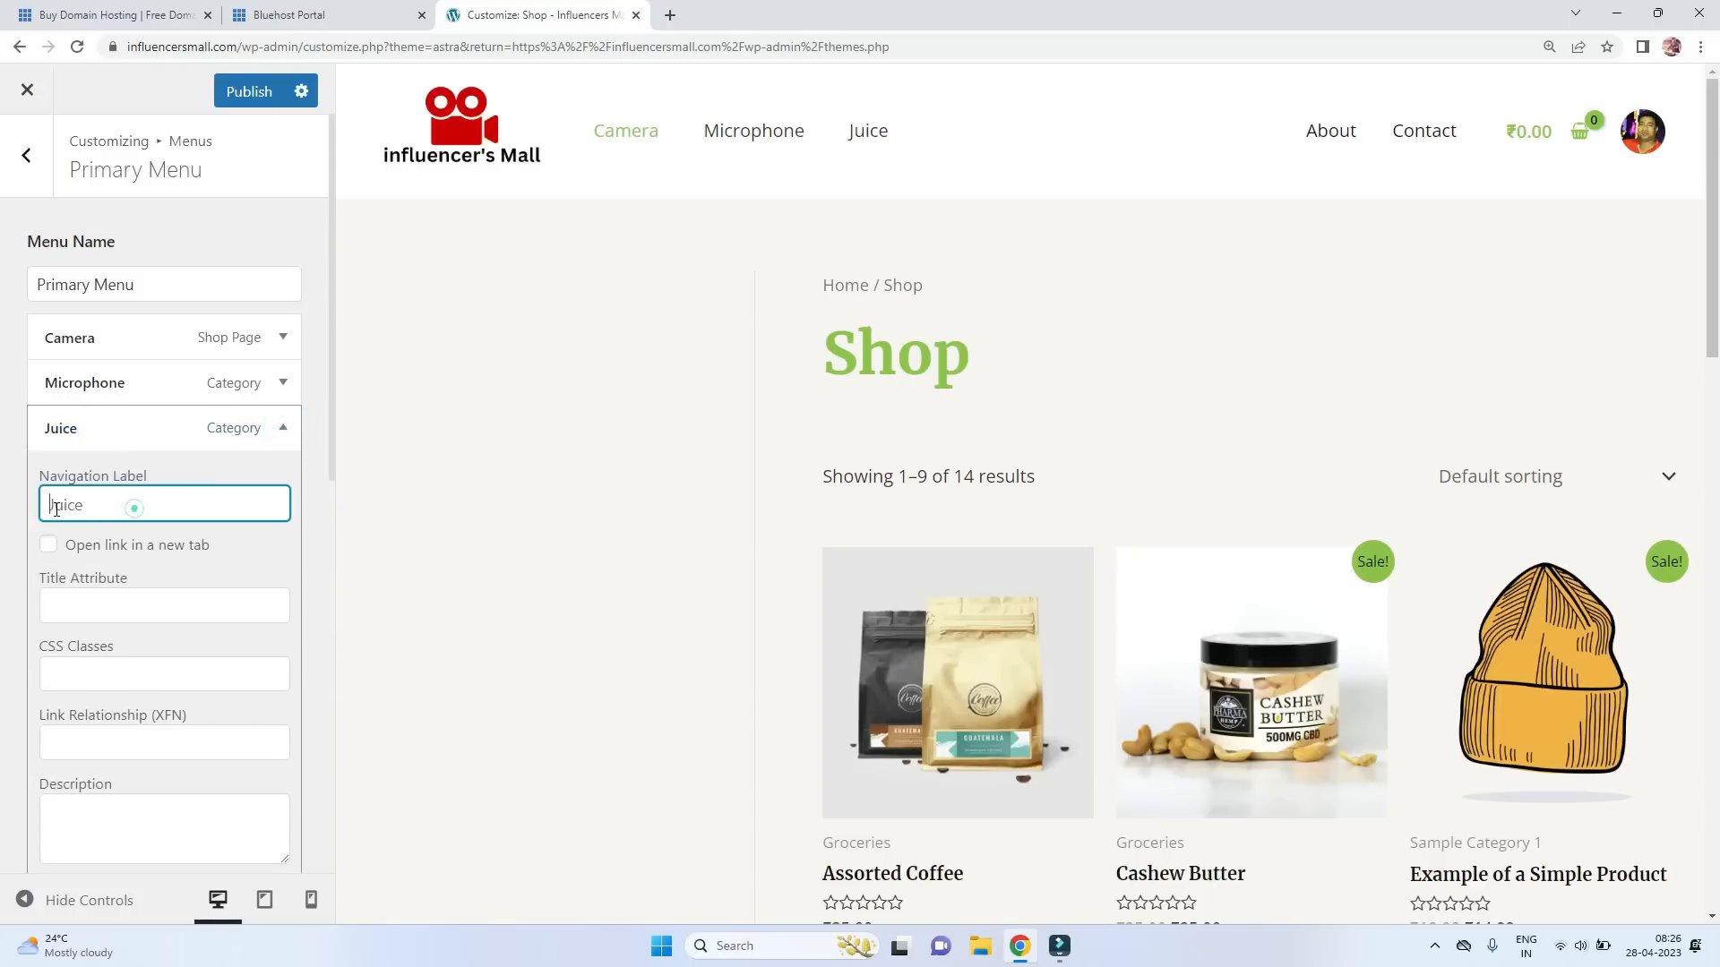
{"action": "type", "text": "Light"}
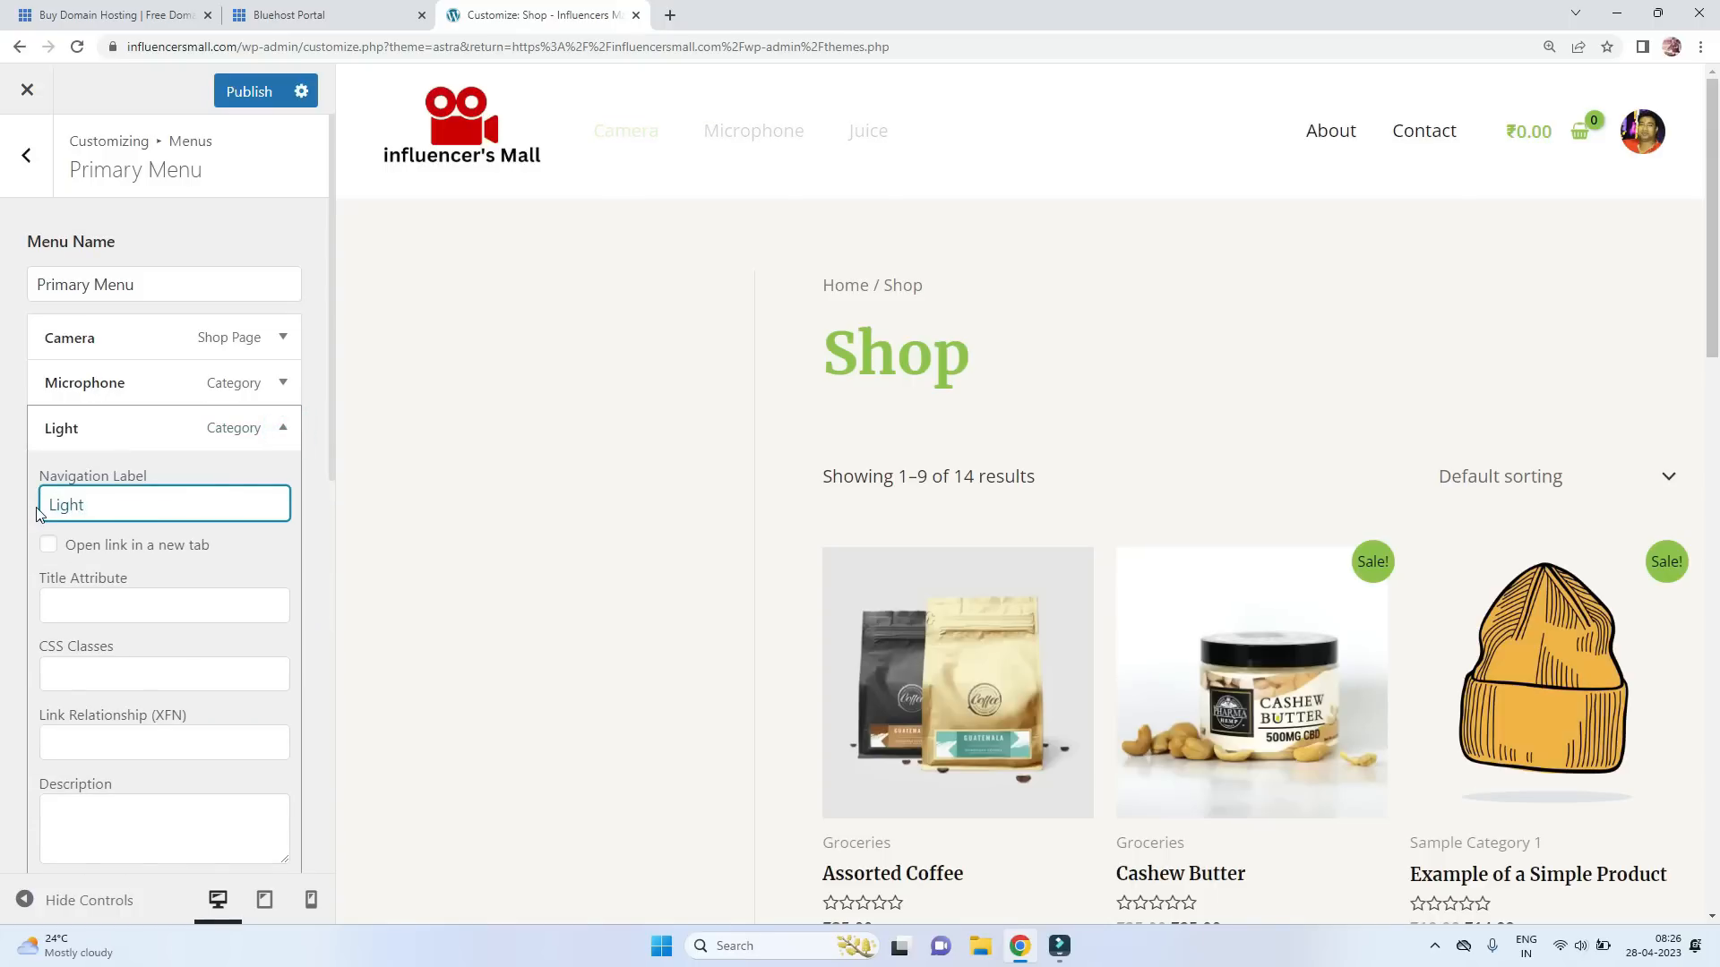
{"action": "left_click", "coordinate": [282, 429]}
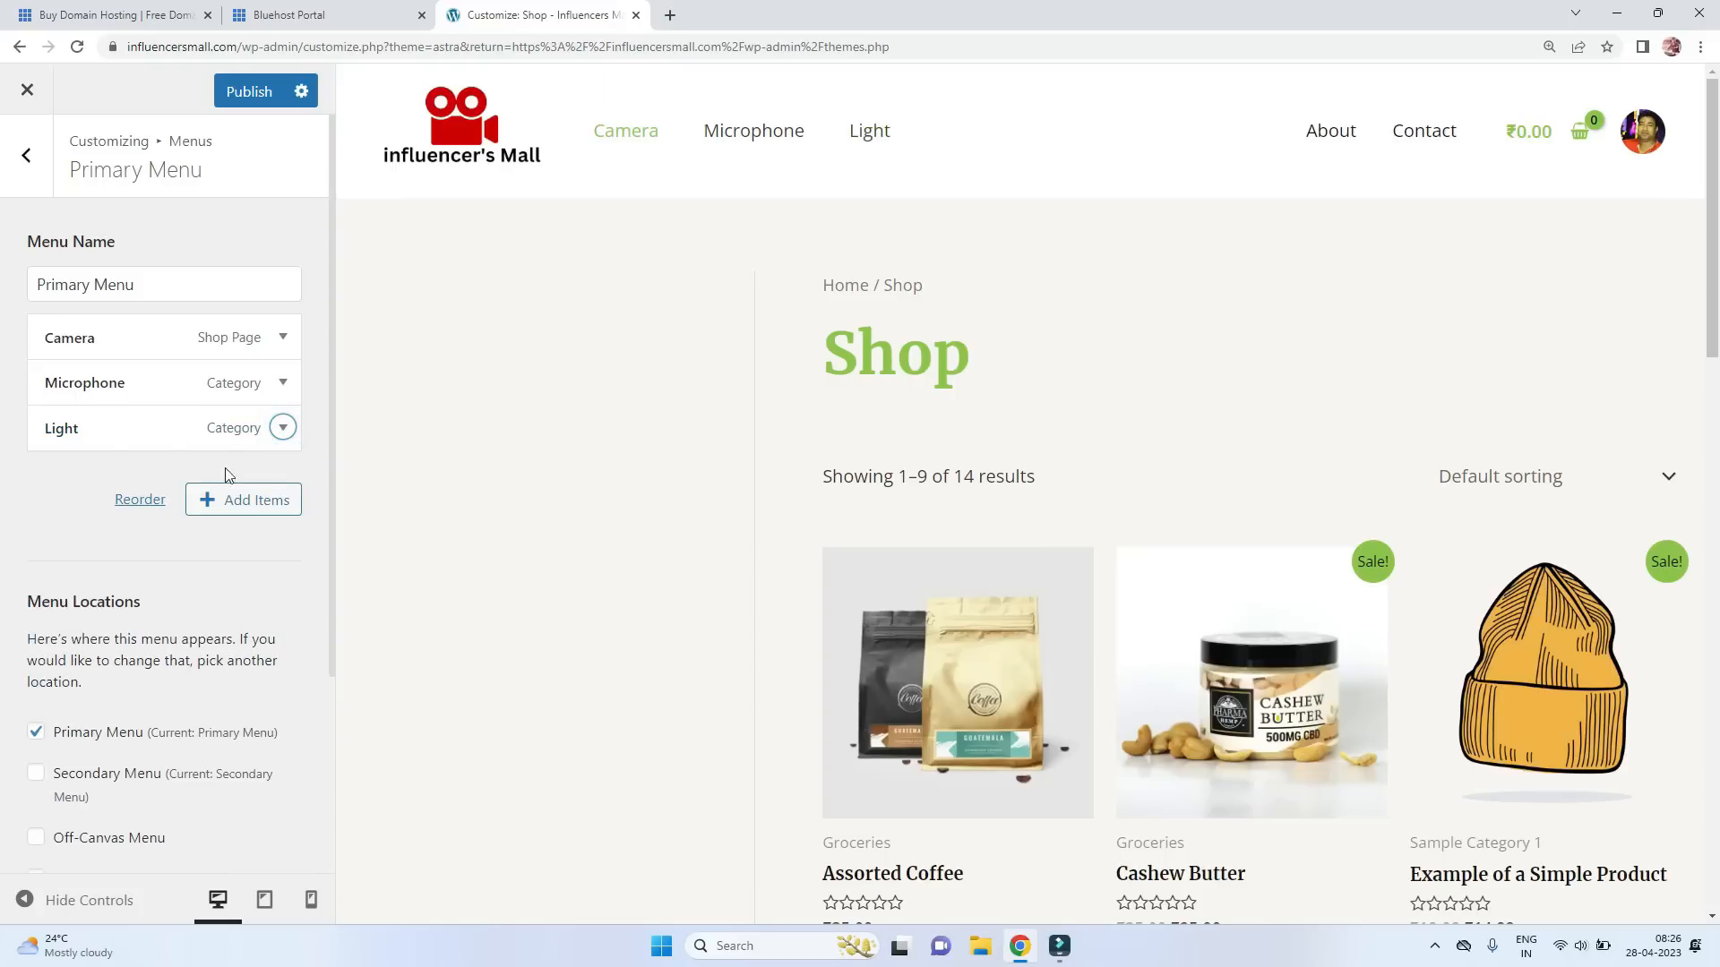
{"action": "left_click", "coordinate": [235, 500]}
{"action": "type", "text": "G"}
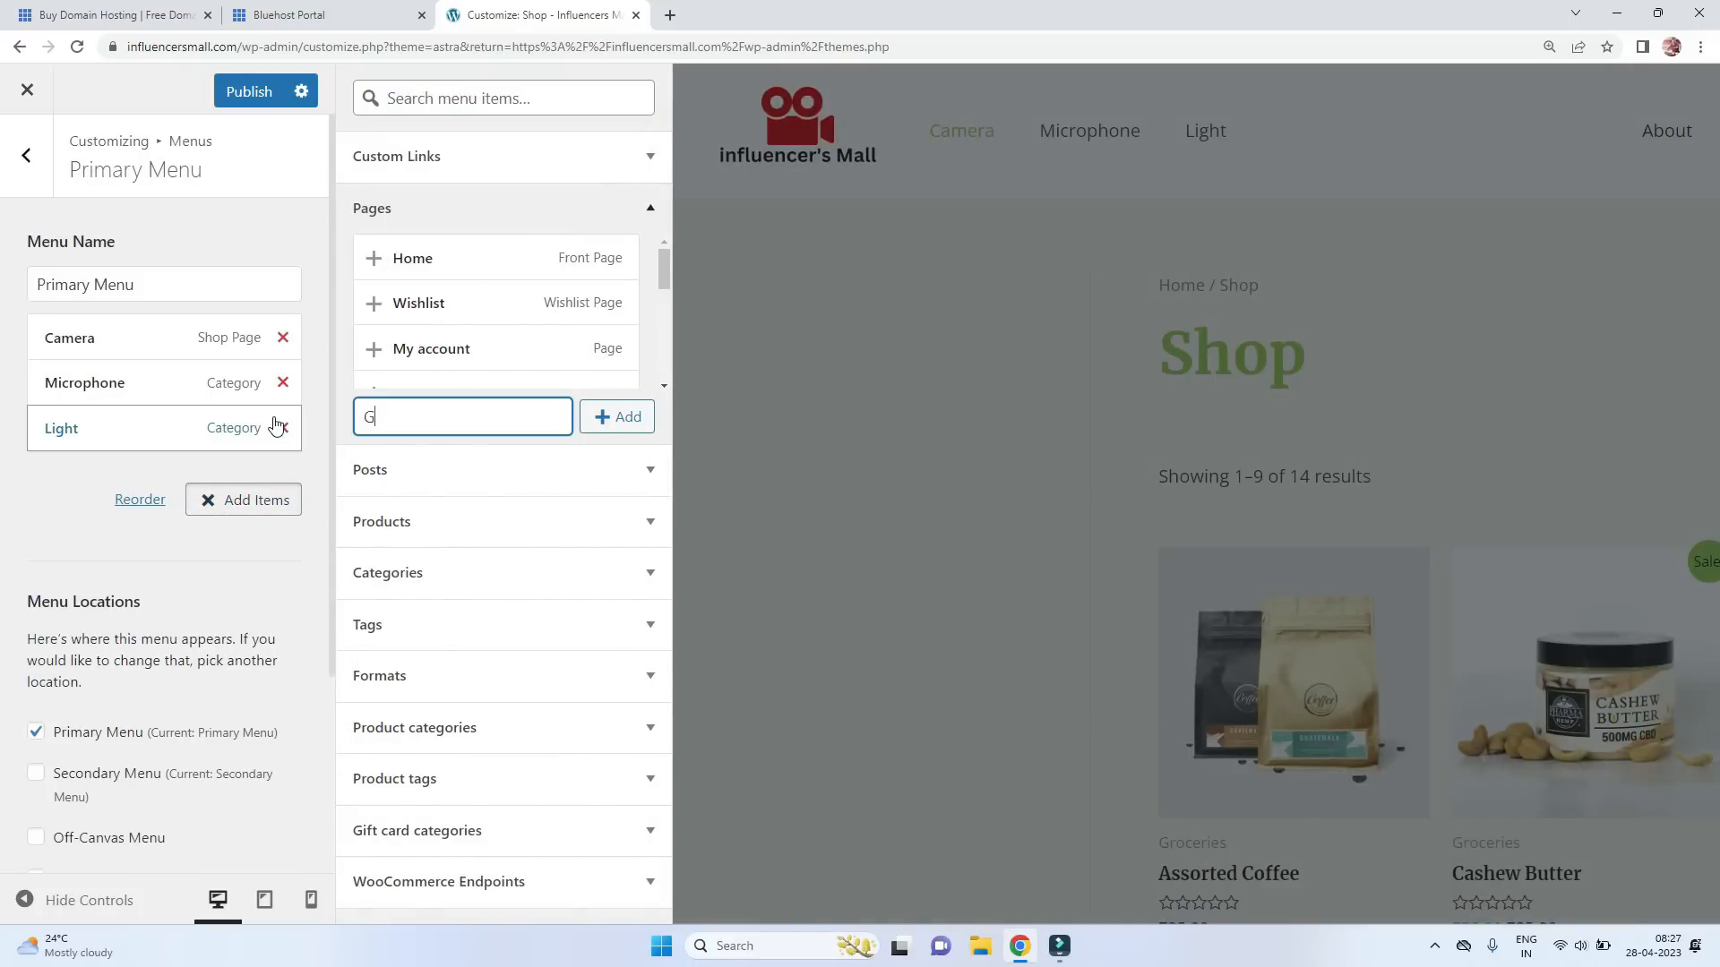
{"action": "type", "text": "imble"}
Add new Gimble and T- Shirts pages to the Primary Menu.
{"action": "left_click", "coordinate": [594, 425]}
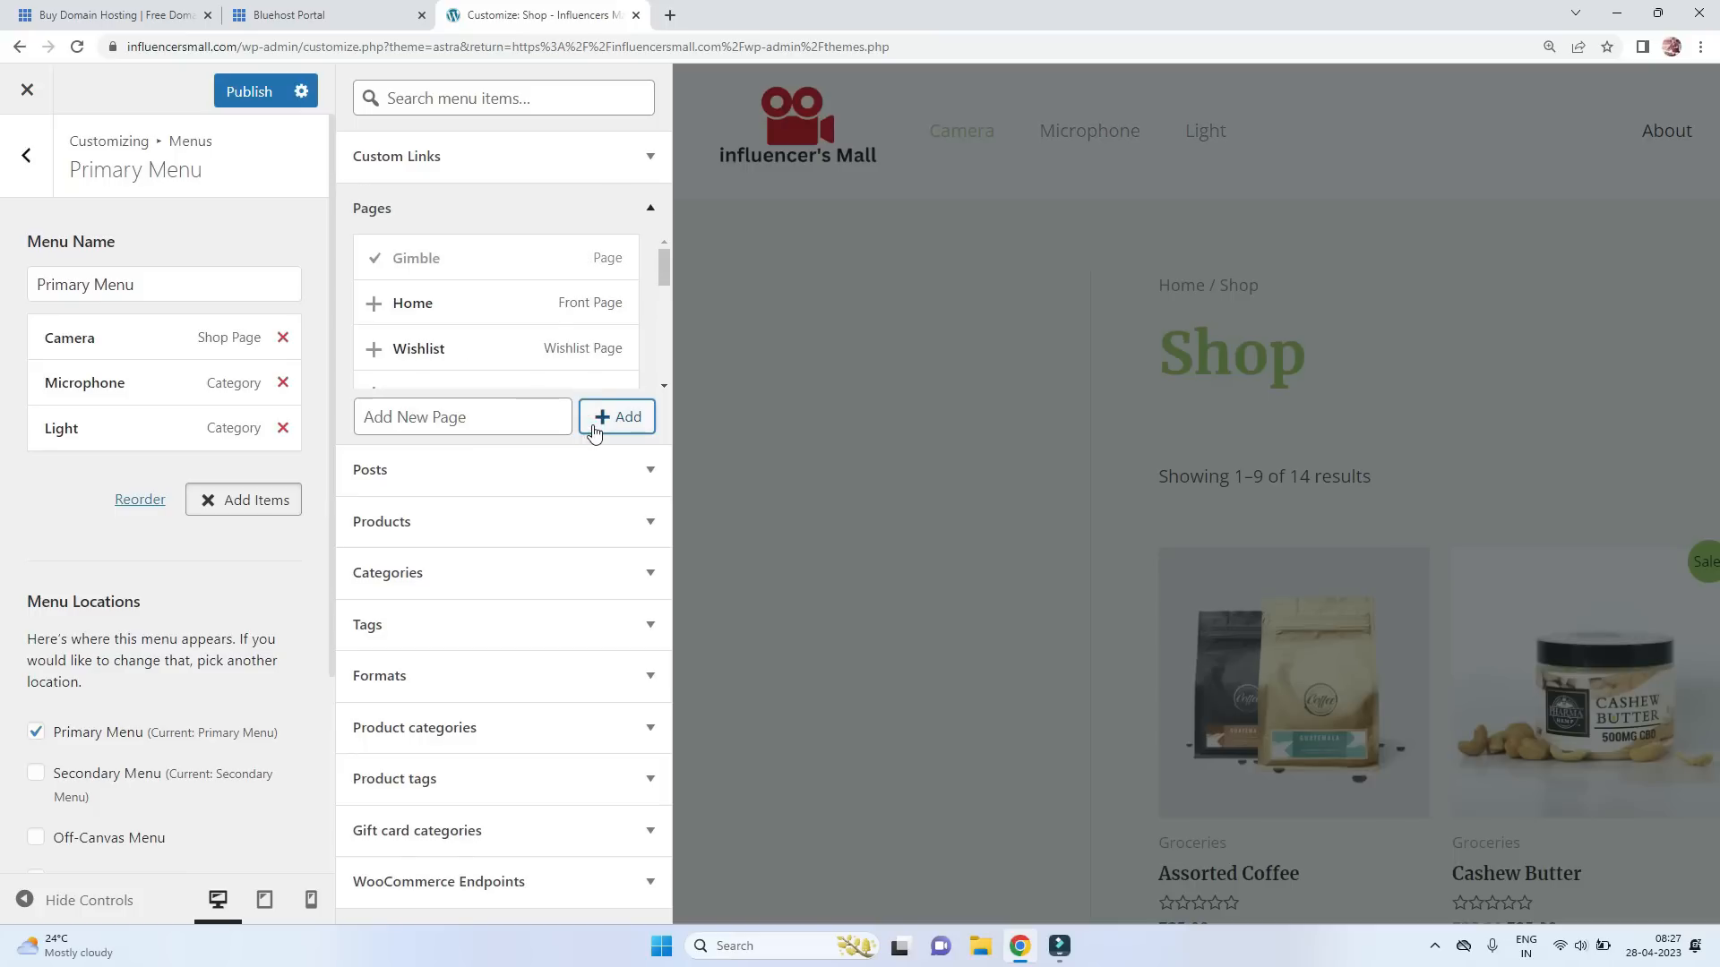
{"action": "left_click", "coordinate": [1030, 172]}
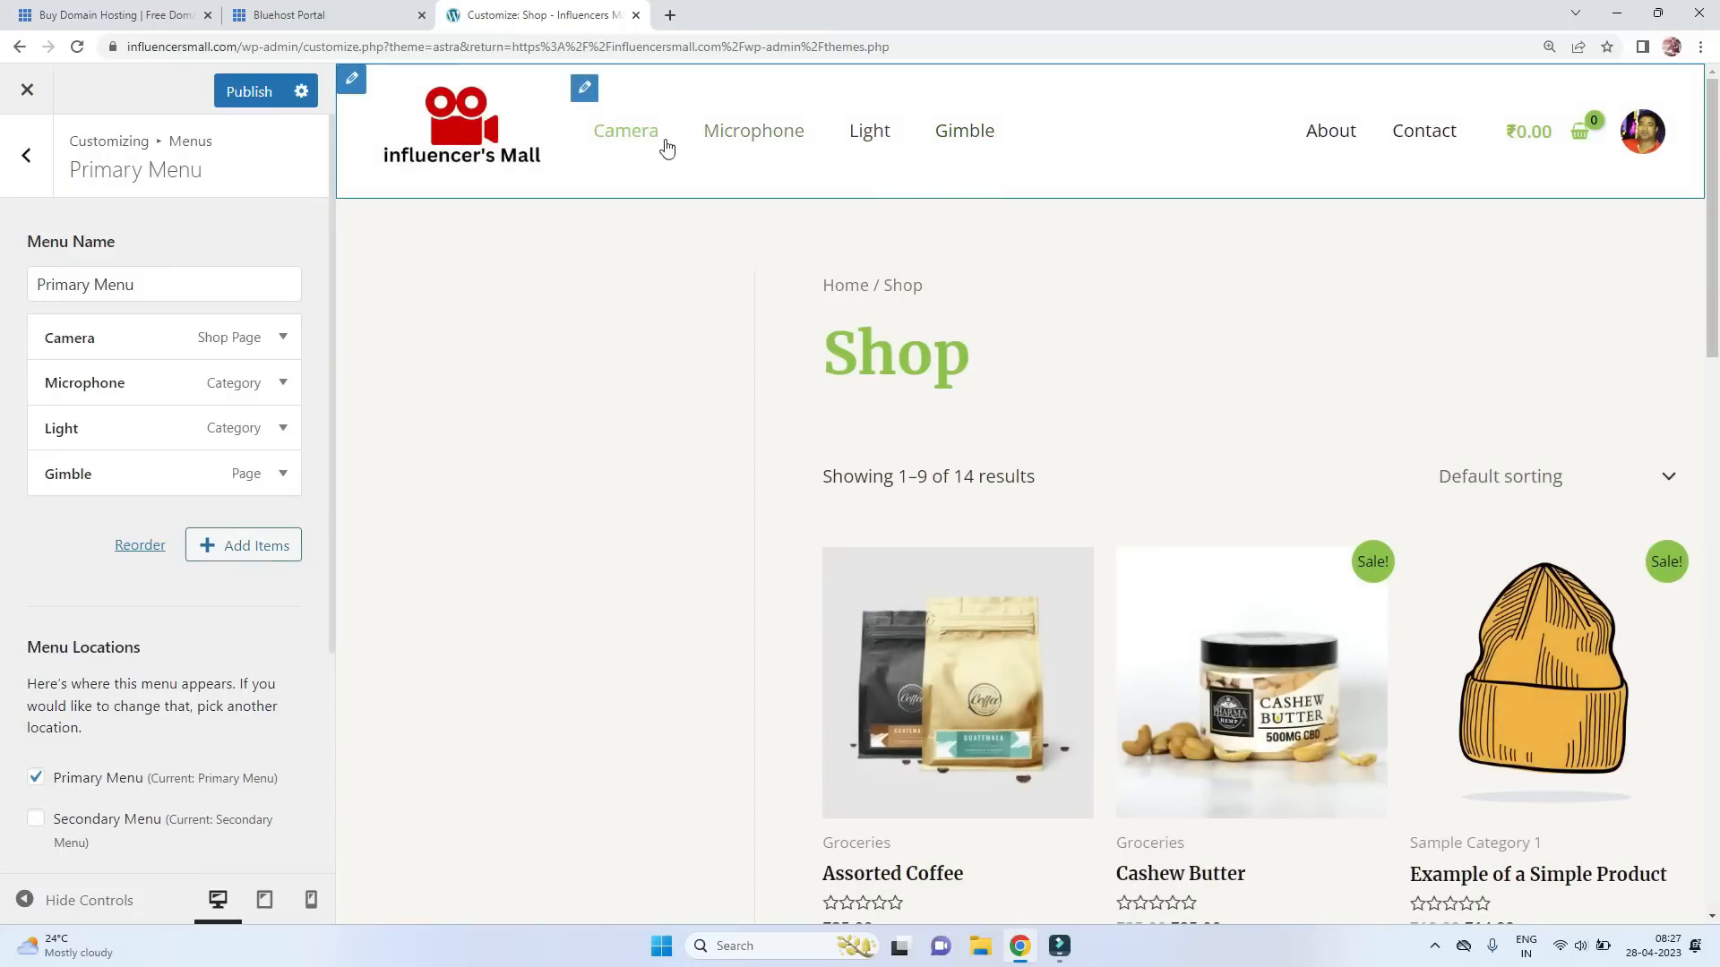
{"action": "left_click", "coordinate": [235, 545]}
{"action": "left_click", "coordinate": [419, 417]}
{"action": "type", "text": "T- Shirts"}
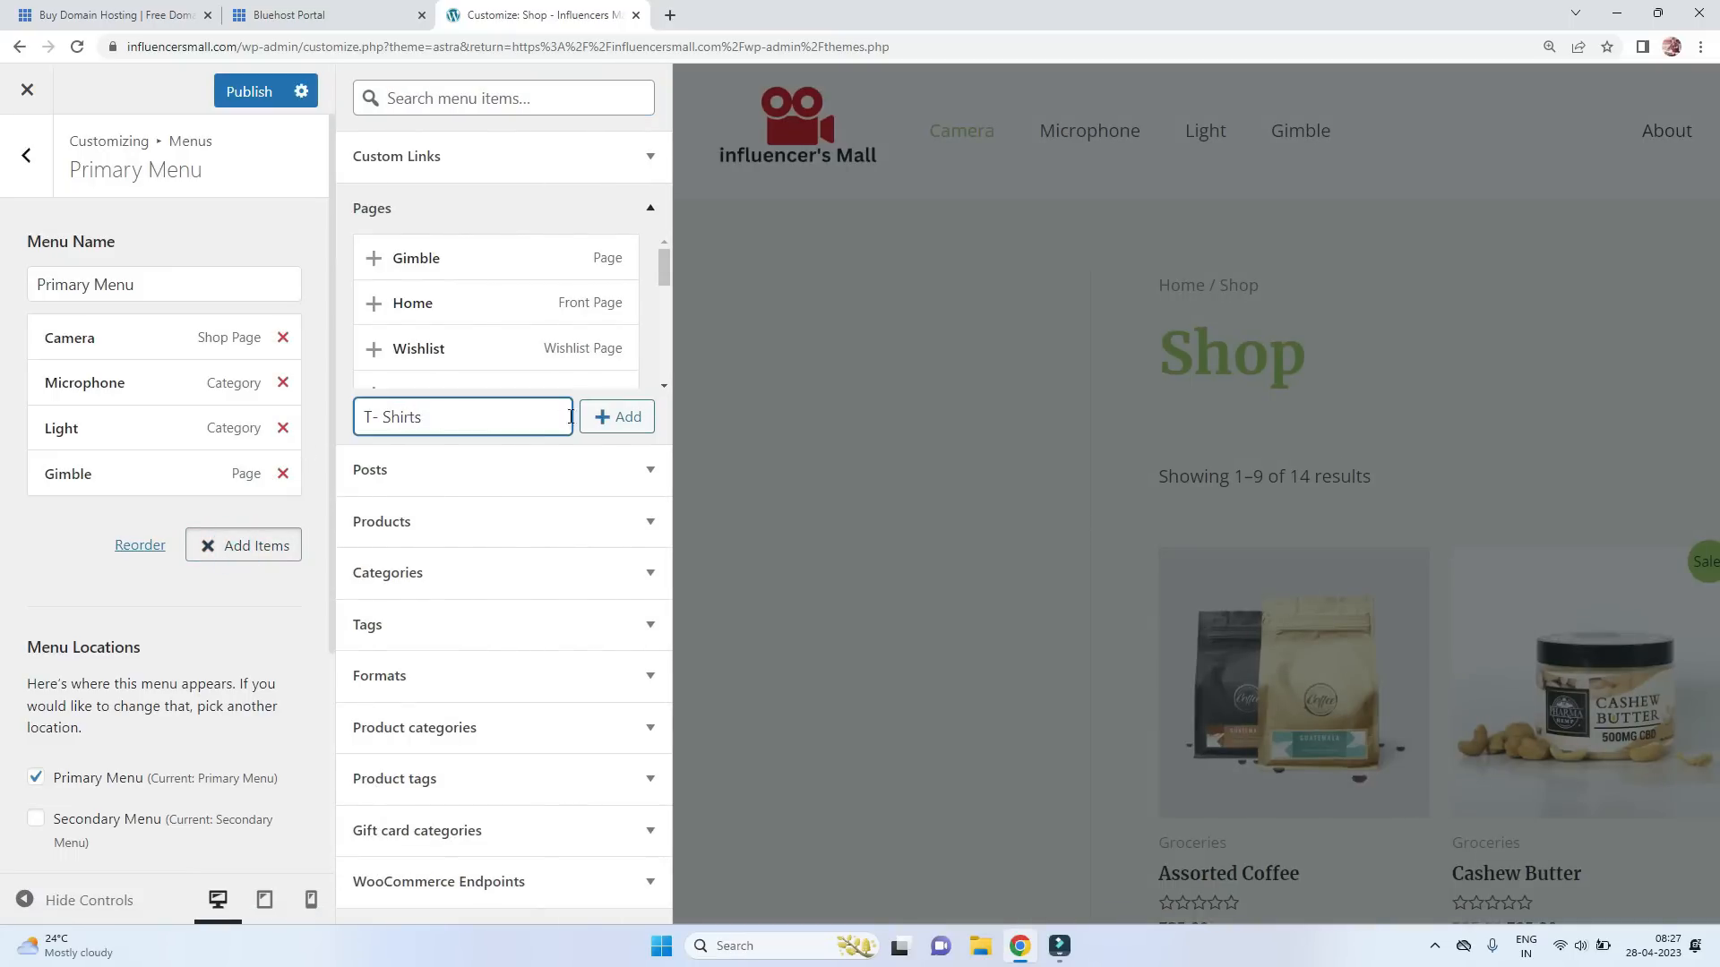
{"action": "left_click", "coordinate": [622, 419]}
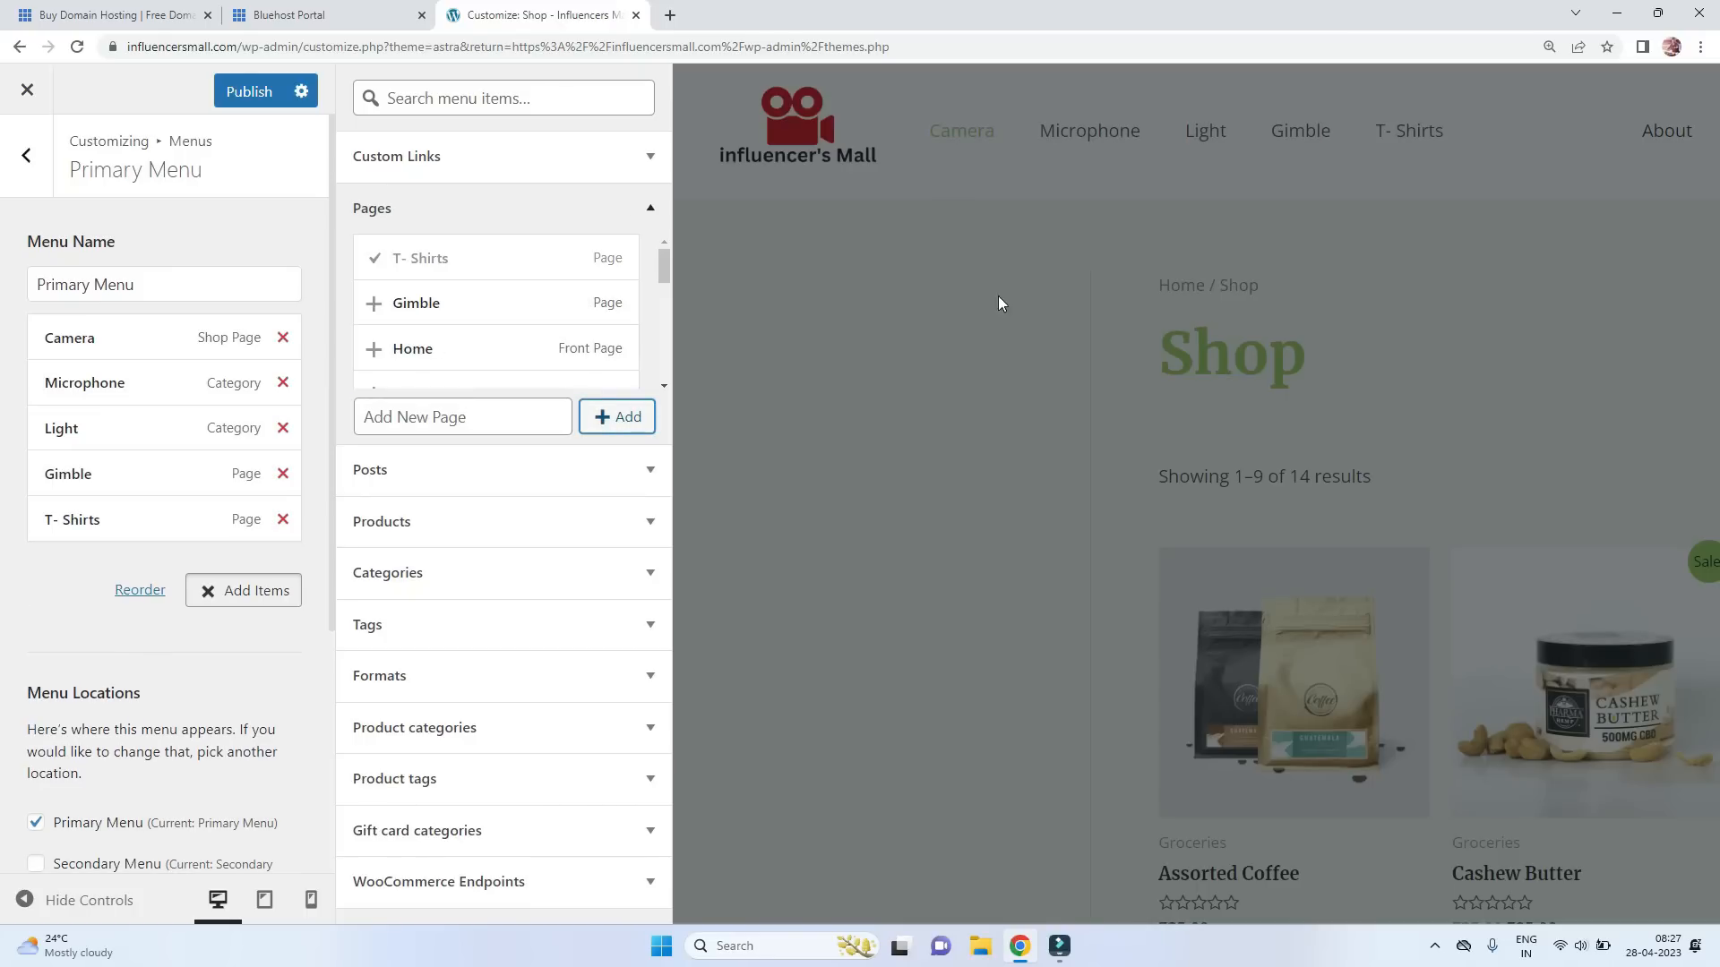
{"action": "left_click", "coordinate": [1018, 265]}
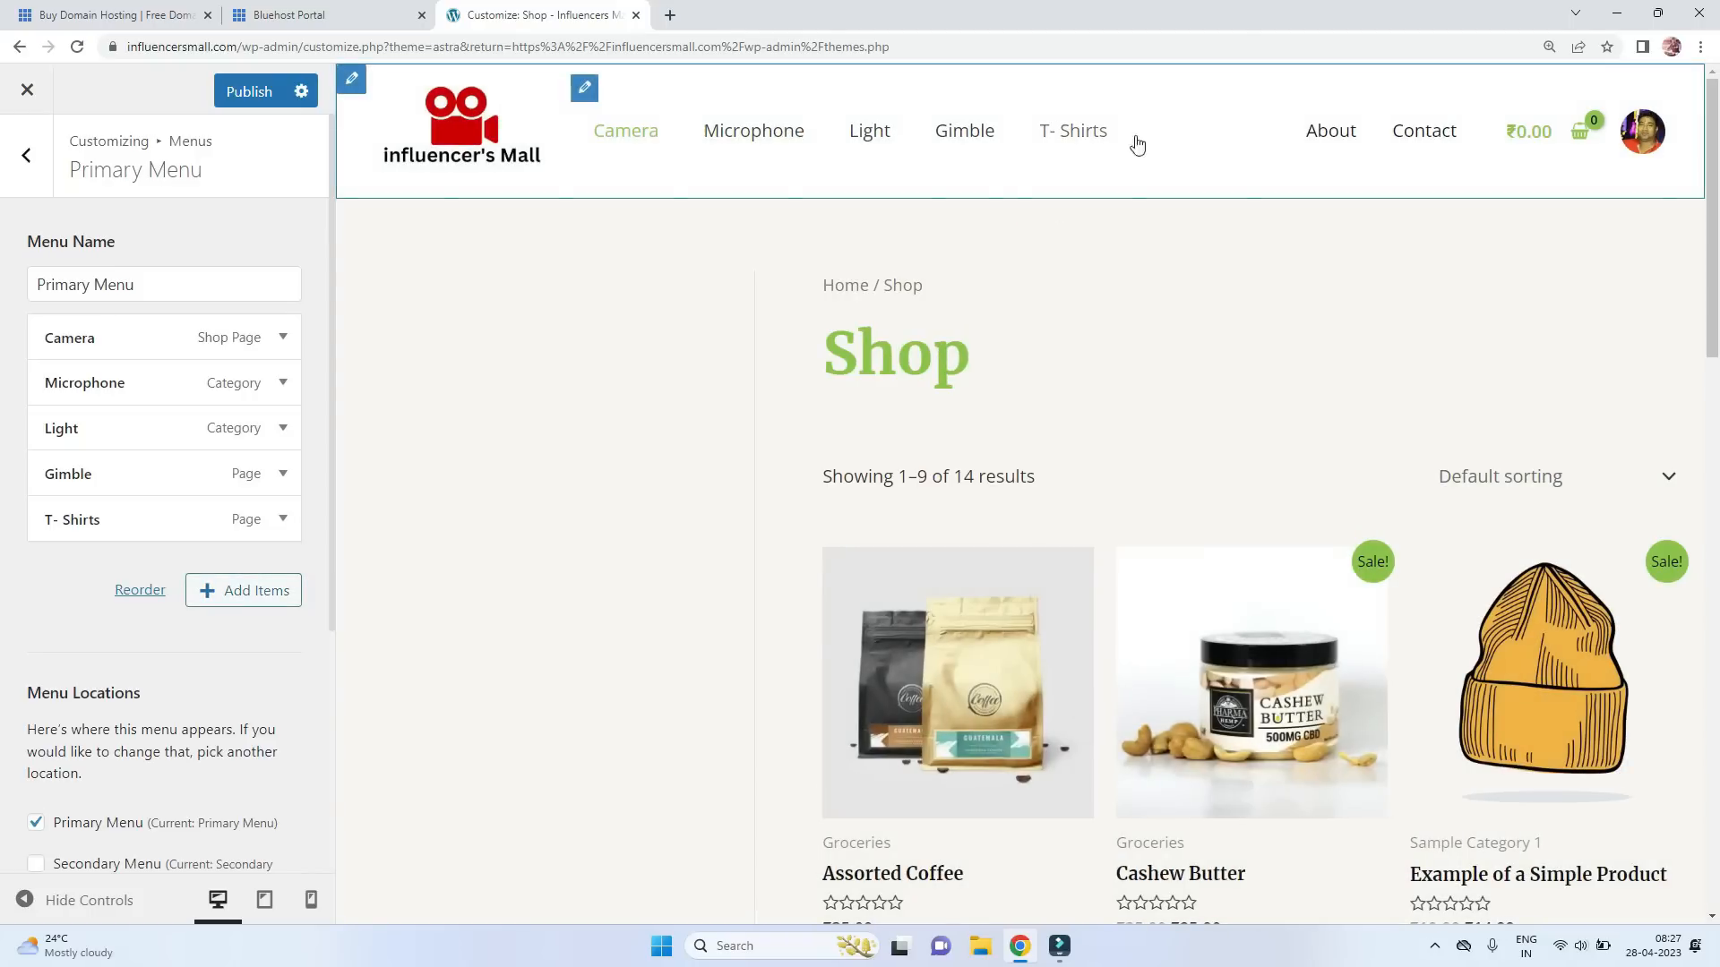
Add a new Tripod page to the menu and publish the updated Primary Menu.
{"action": "left_click", "coordinate": [243, 590]}
{"action": "left_click", "coordinate": [438, 418]}
{"action": "type", "text": "Tripod"}
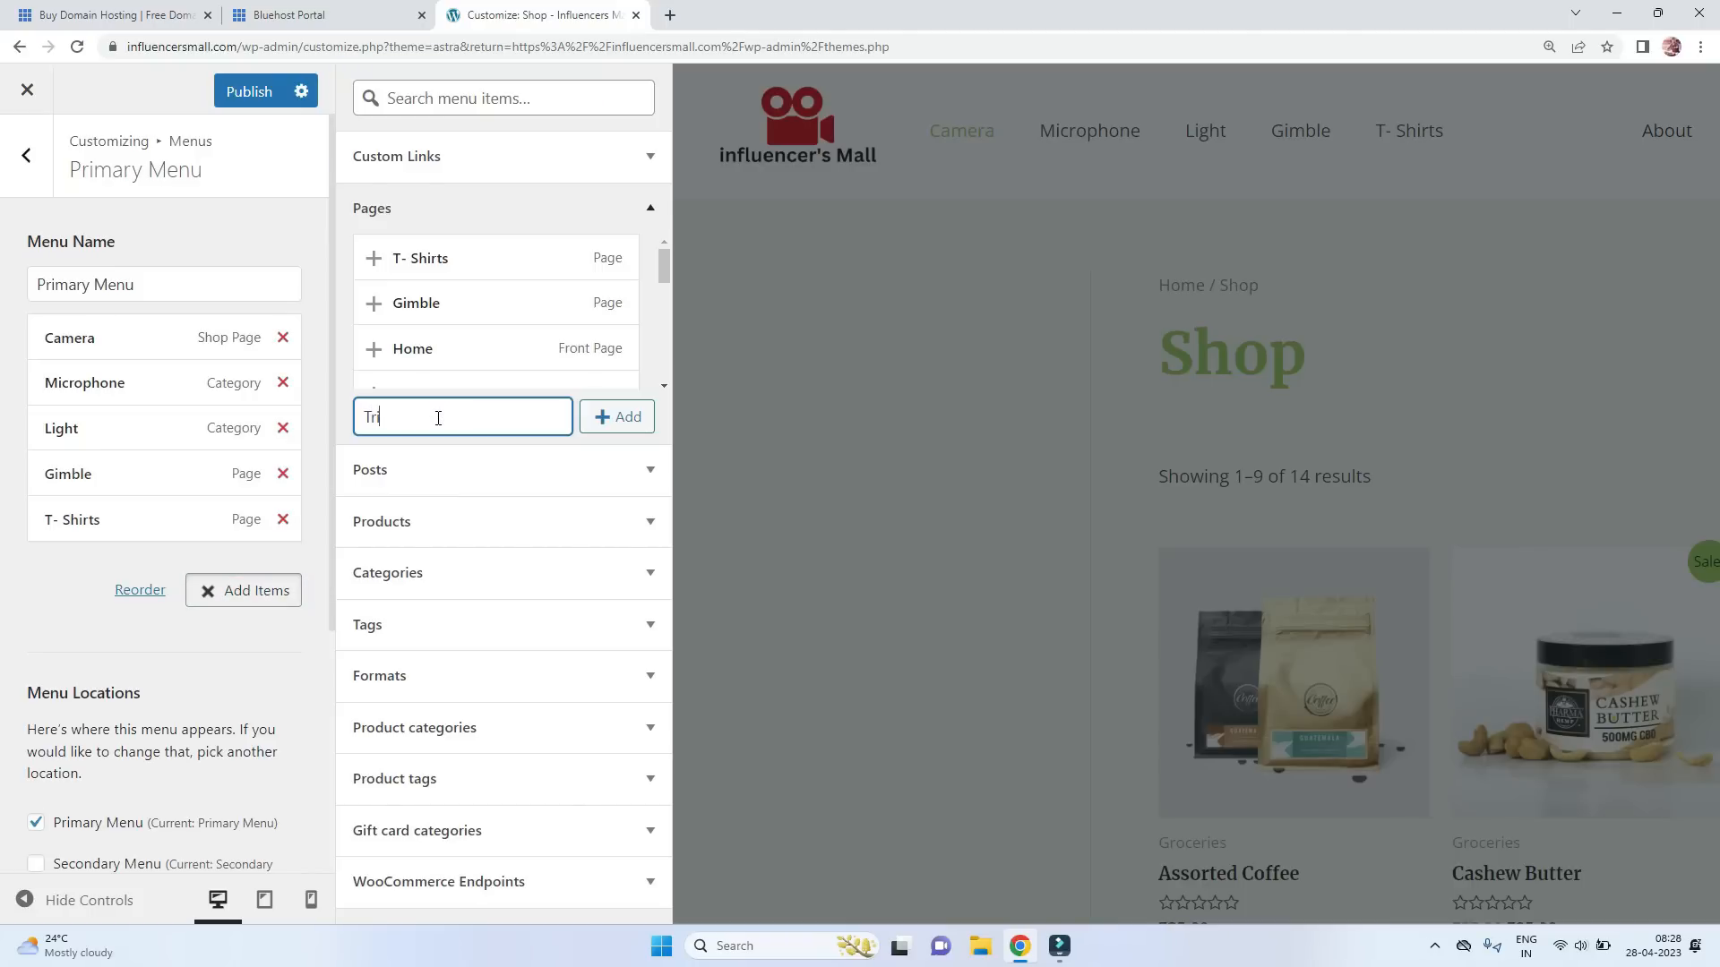
{"action": "left_click", "coordinate": [593, 417]}
{"action": "left_click", "coordinate": [249, 91]}
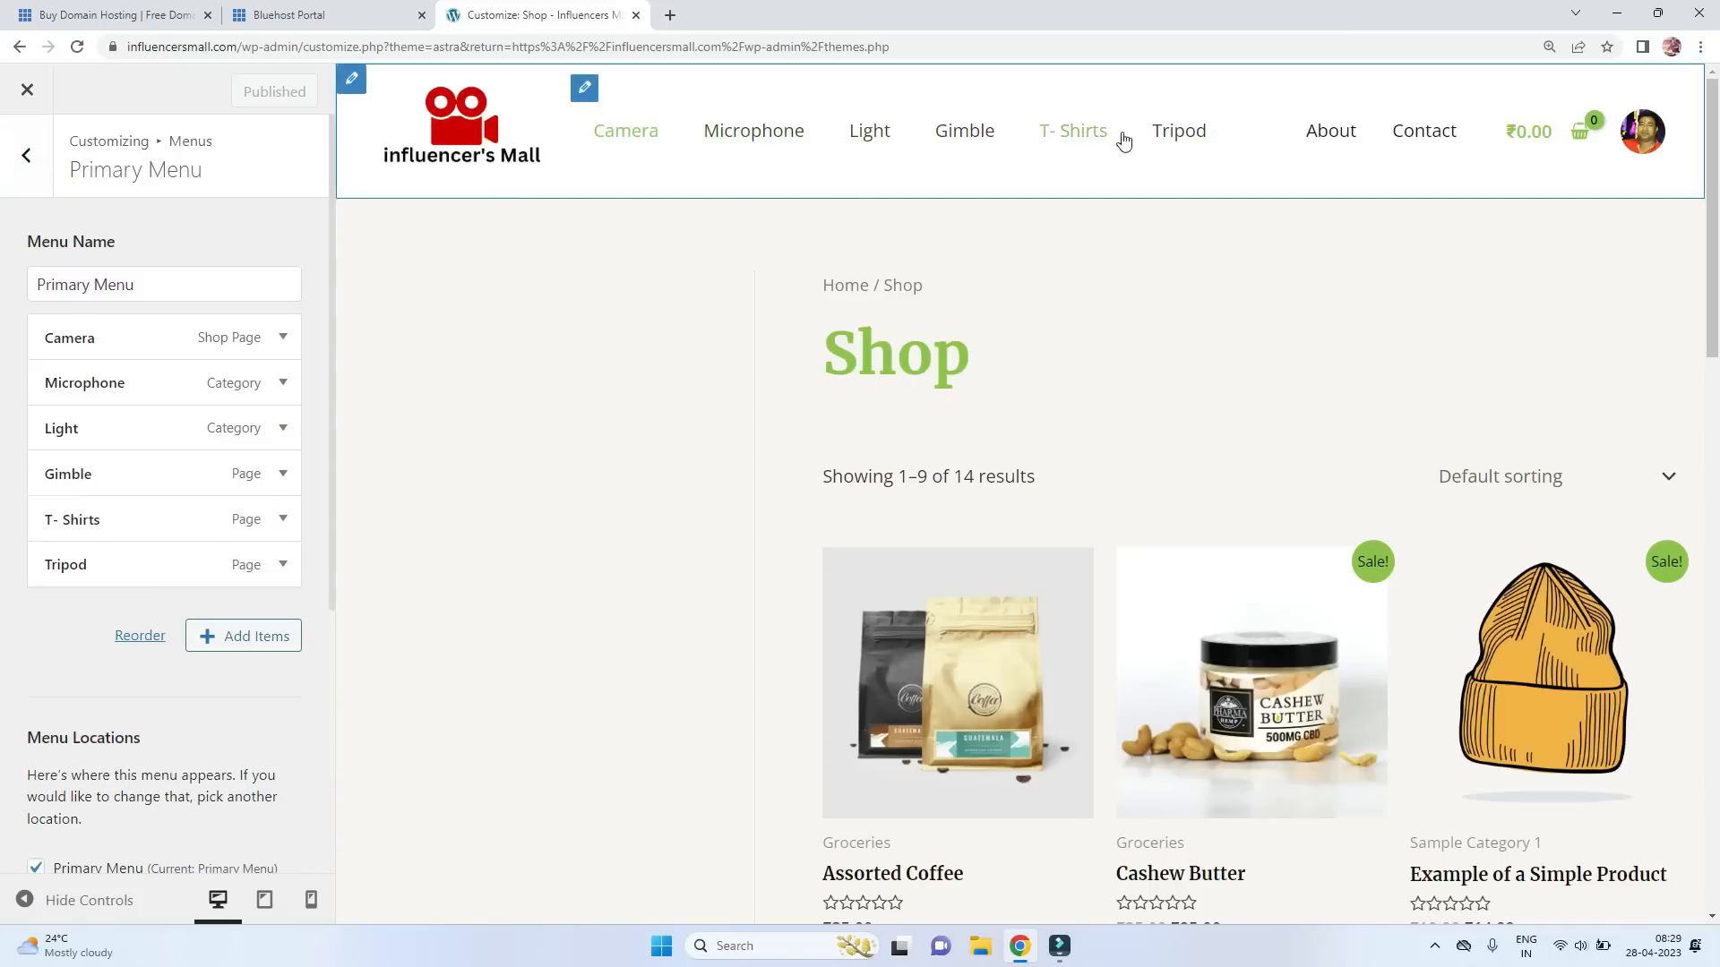
{"action": "left_click", "coordinate": [27, 155]}
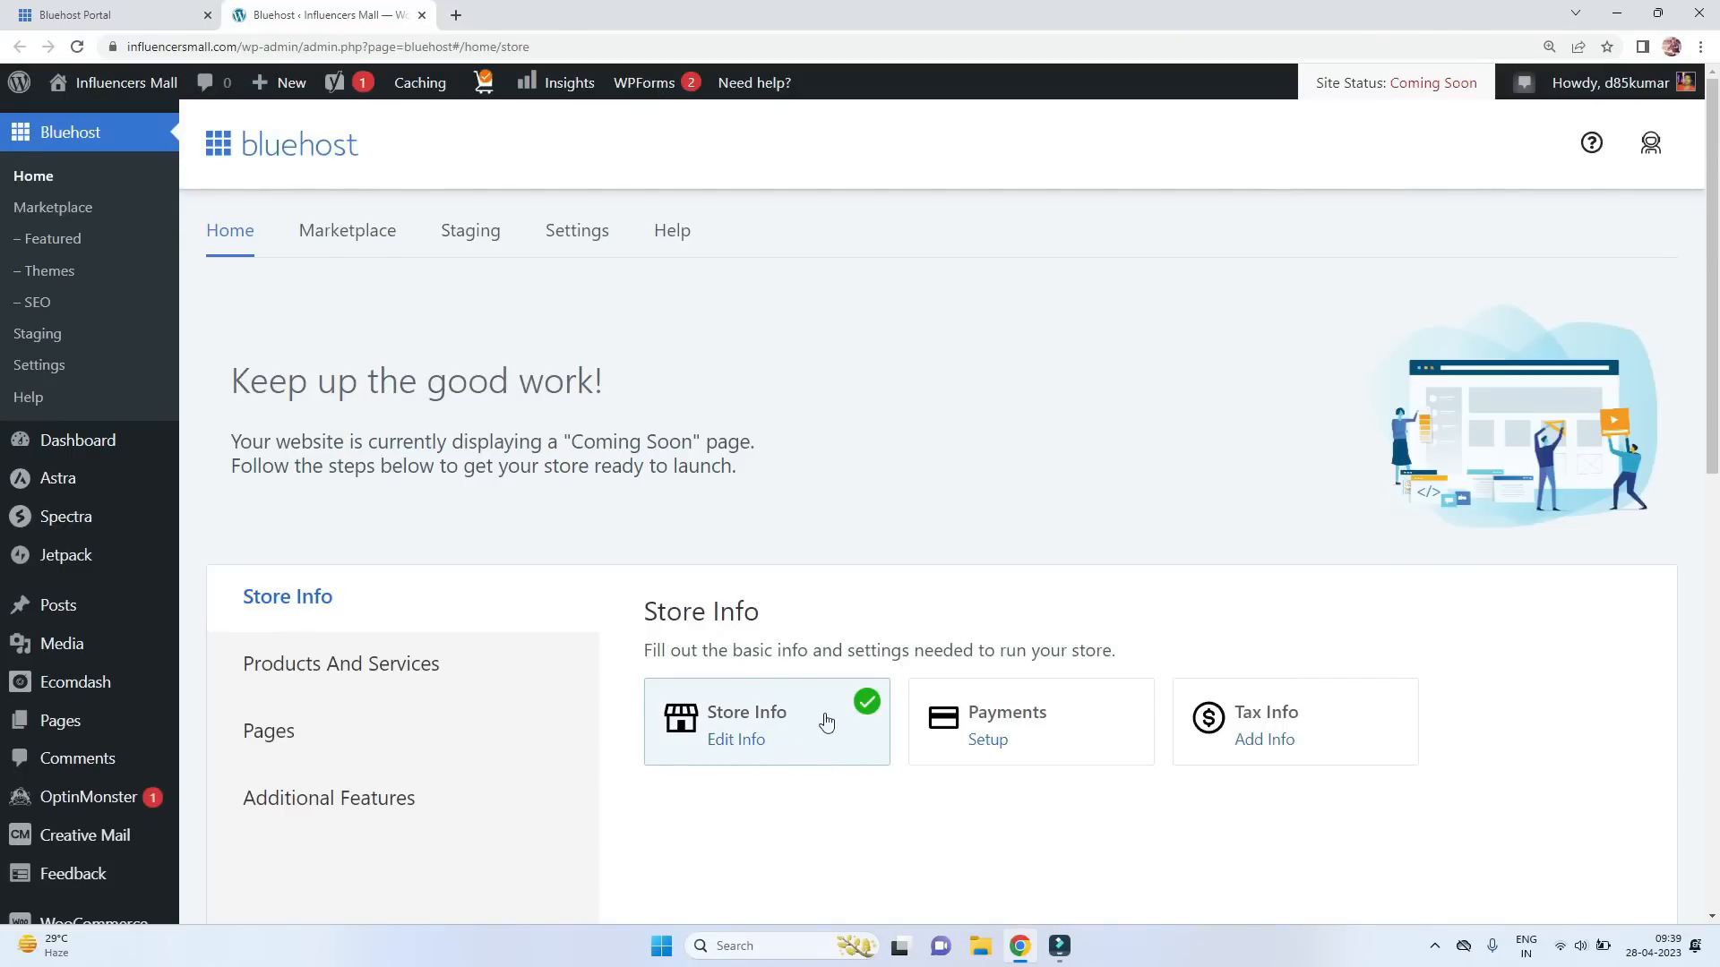
Open the store's product management list under Products And Services > Manage.
{"action": "left_click", "coordinate": [366, 678]}
{"action": "scroll", "coordinate": [371, 678], "scroll_direction": "down", "scroll_amount": 3}
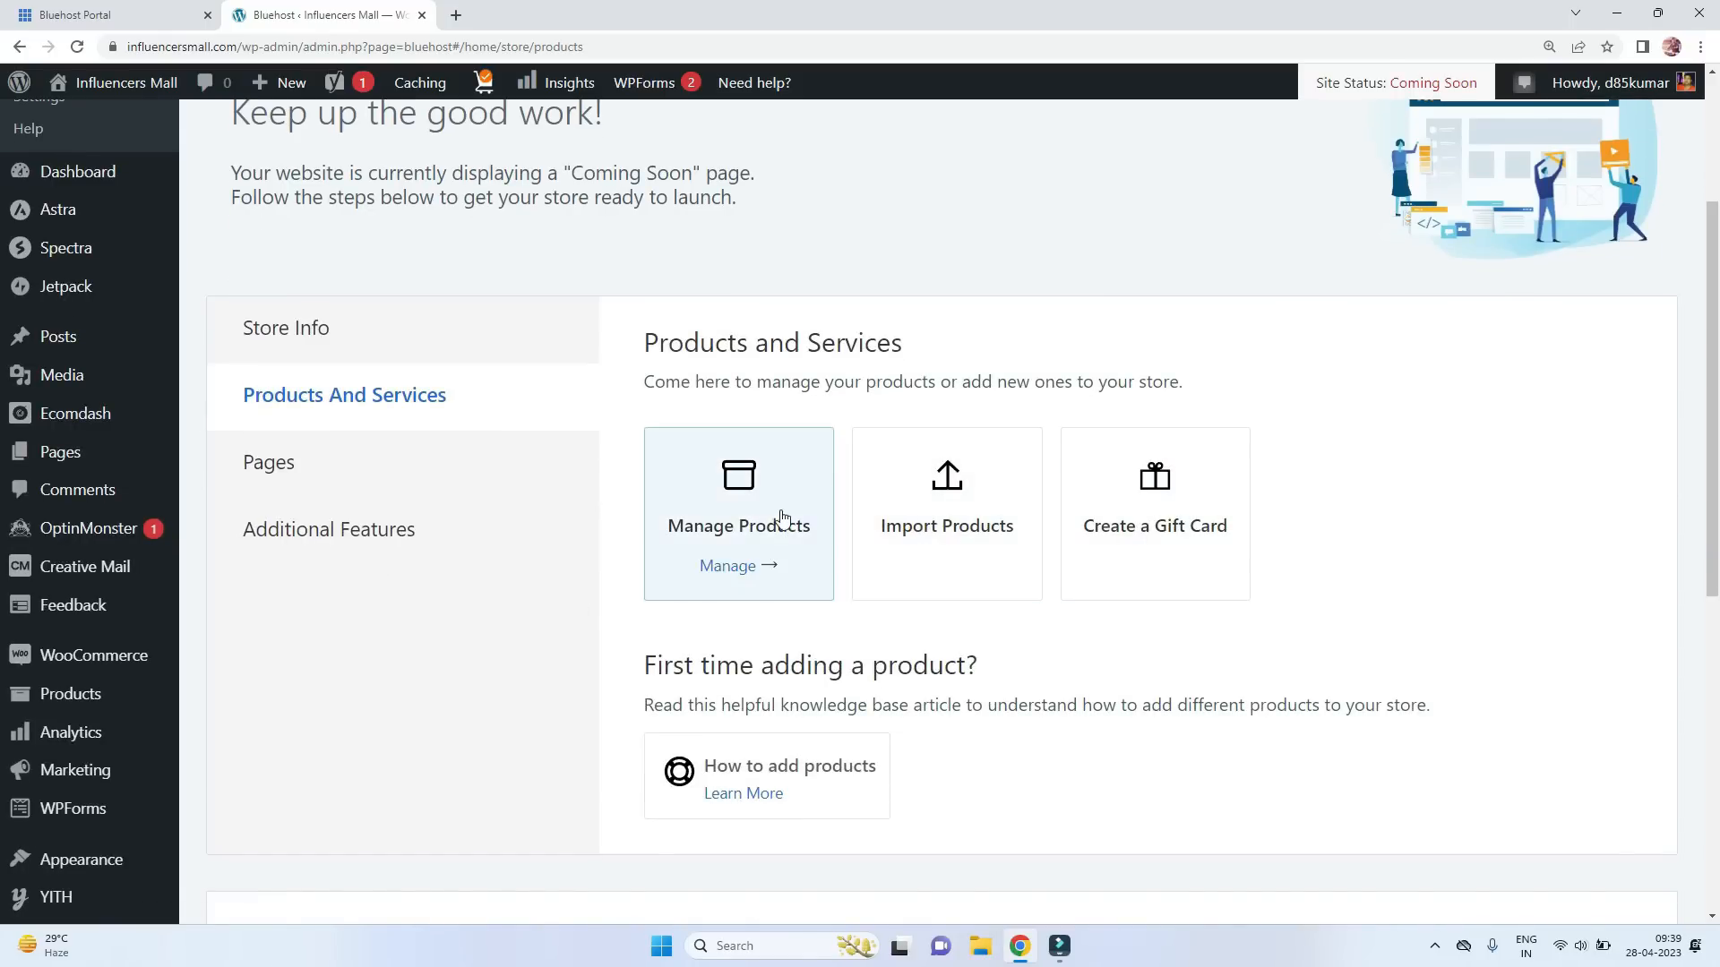
{"action": "left_click", "coordinate": [736, 569]}
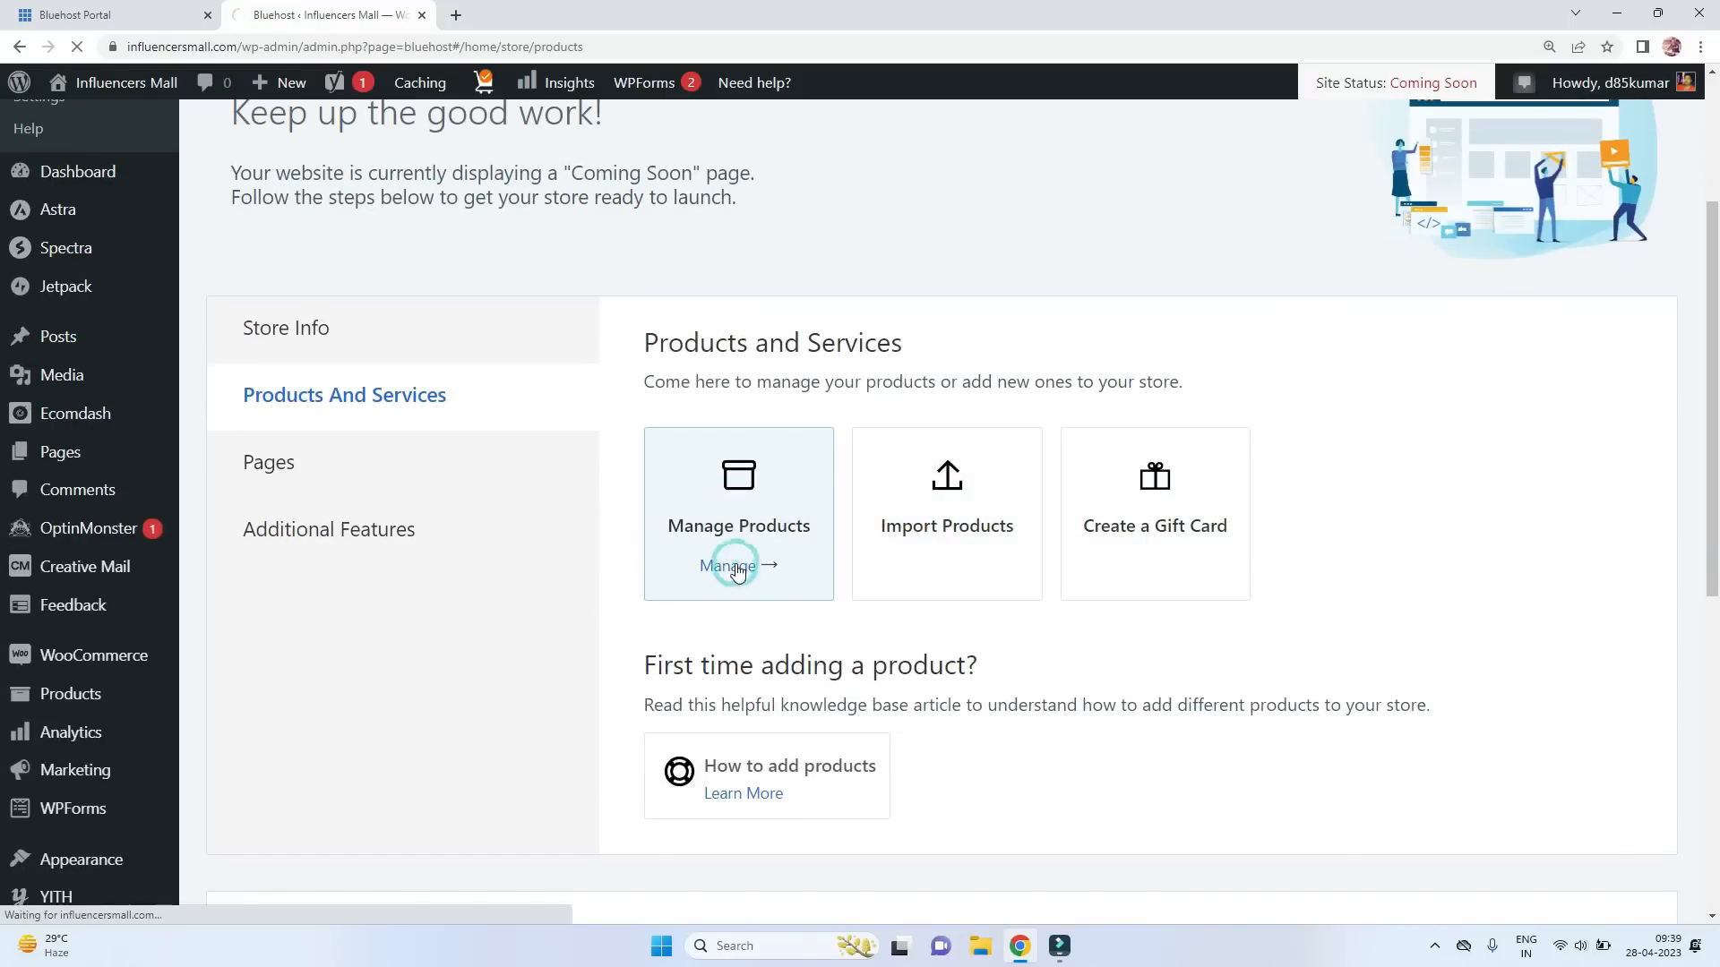
{"action": "scroll", "coordinate": [657, 735], "scroll_direction": "down", "scroll_amount": 3}
{"action": "scroll", "coordinate": [657, 736], "scroll_direction": "down", "scroll_amount": 2}
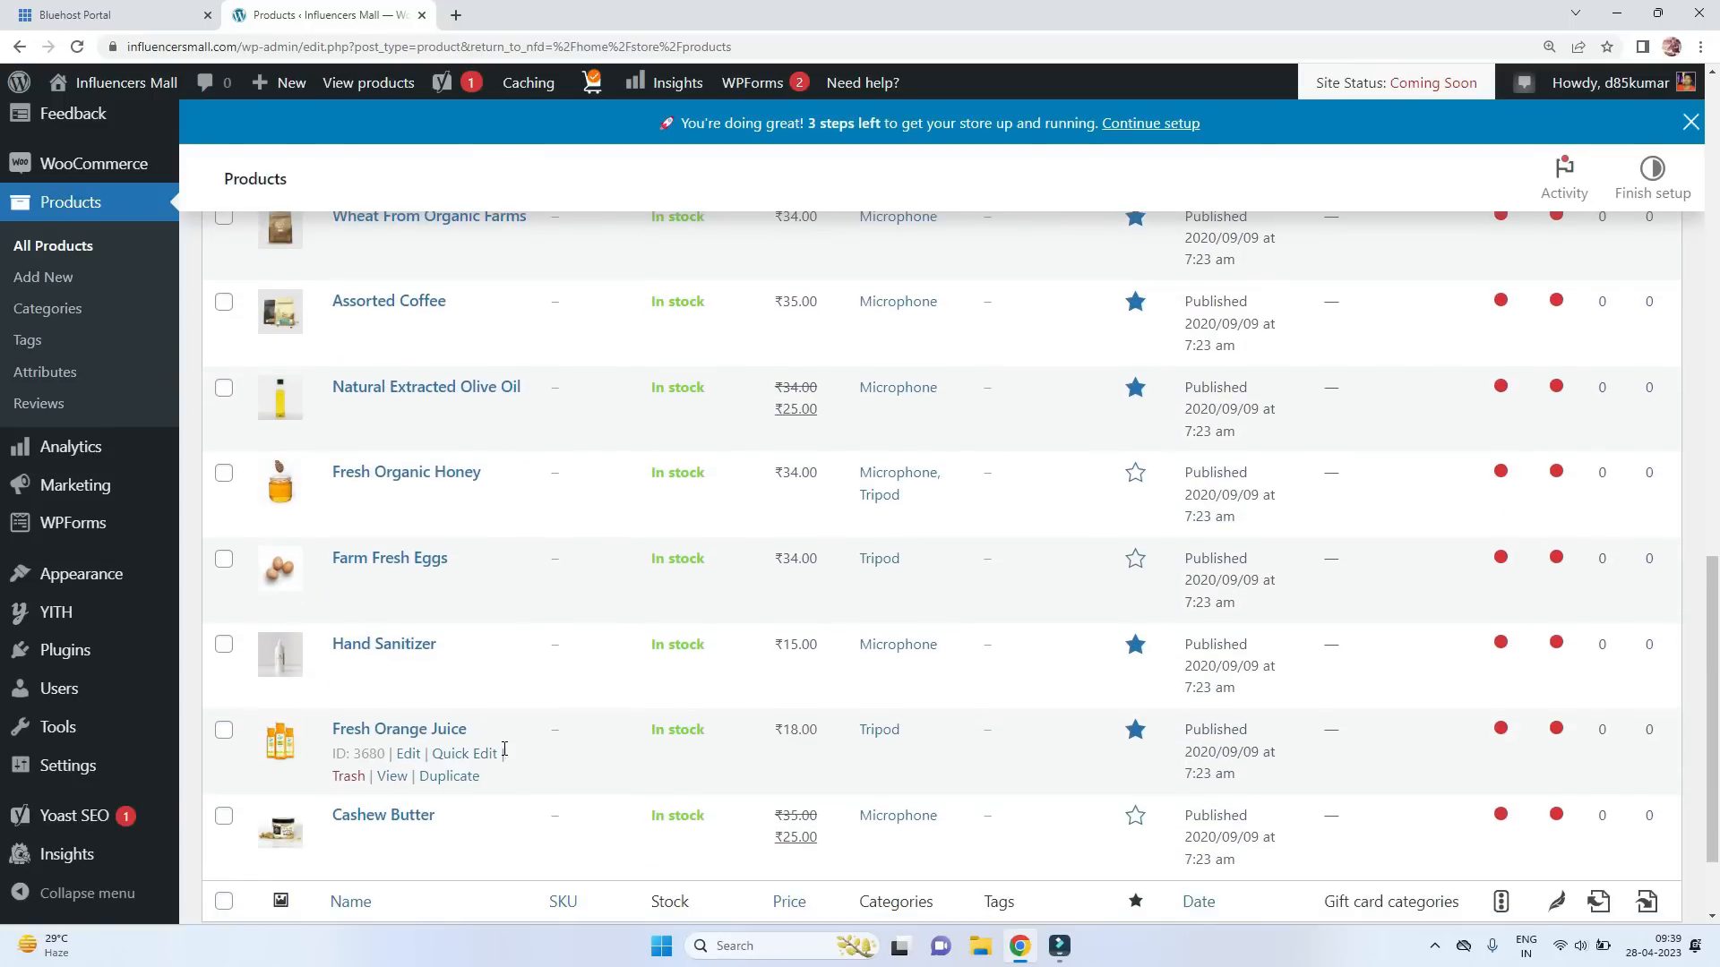
{"action": "scroll", "coordinate": [528, 752], "scroll_direction": "up", "scroll_amount": 6}
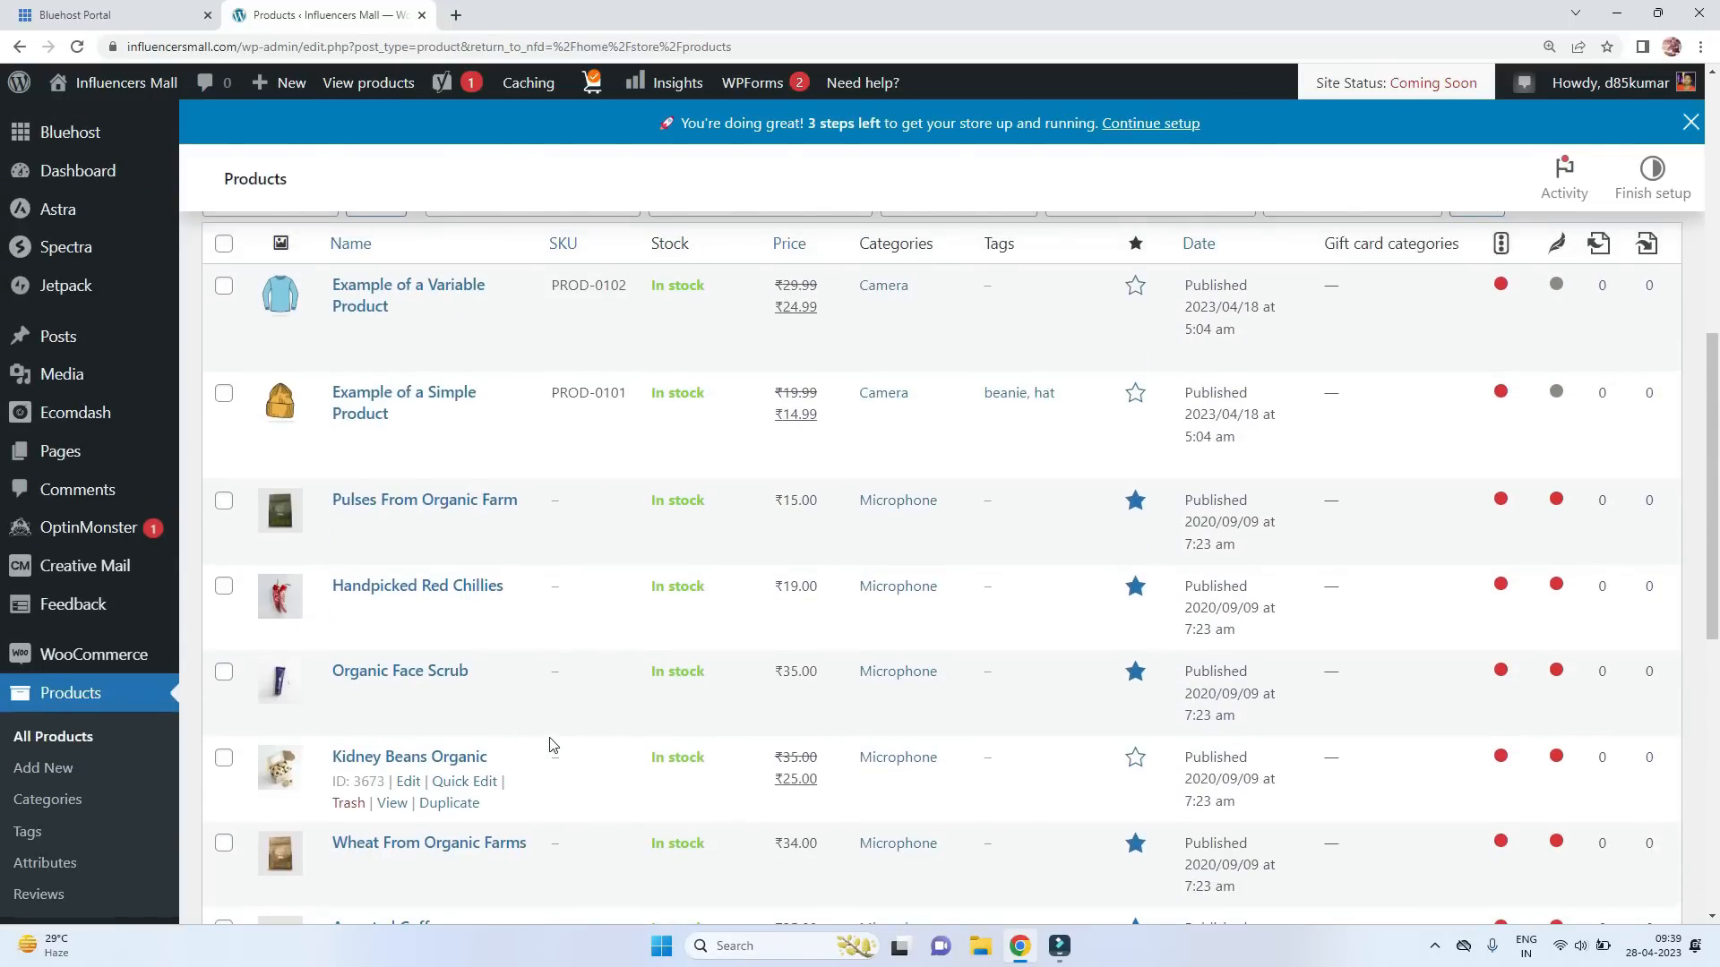
{"action": "scroll", "coordinate": [550, 745], "scroll_direction": "up", "scroll_amount": 1}
Select all 14 sample products and bulk-move them to the Trash.
{"action": "left_click", "coordinate": [224, 331]}
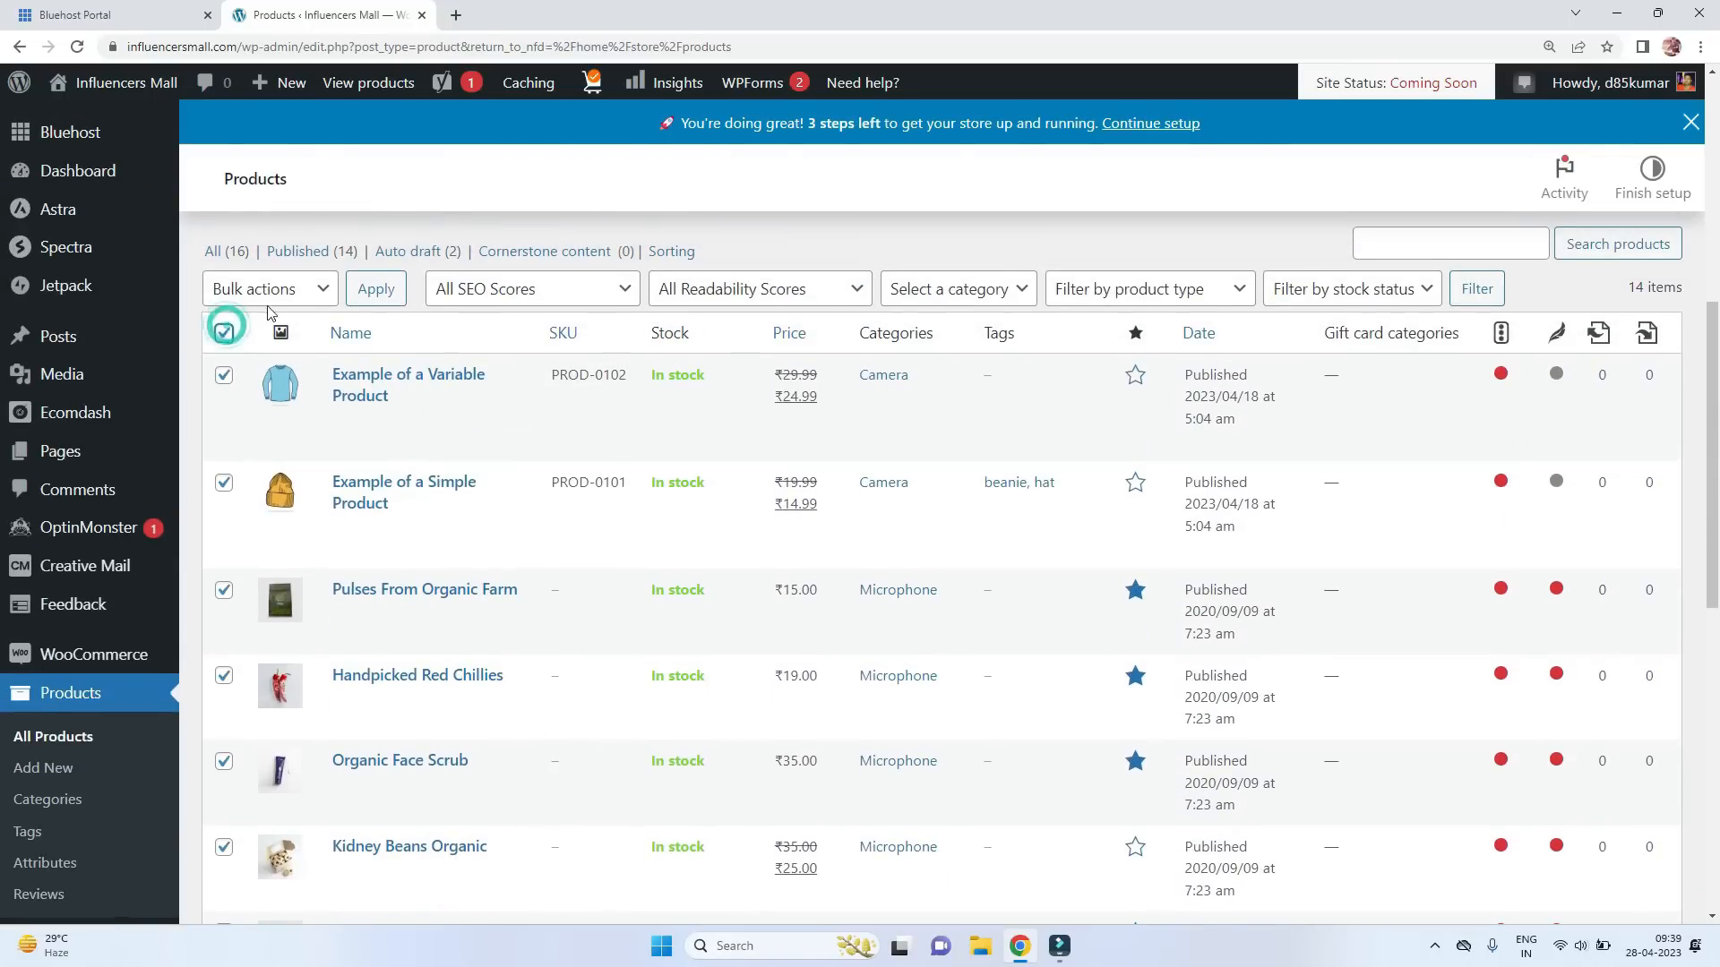
{"action": "left_click", "coordinate": [268, 288]}
{"action": "left_click", "coordinate": [267, 359]}
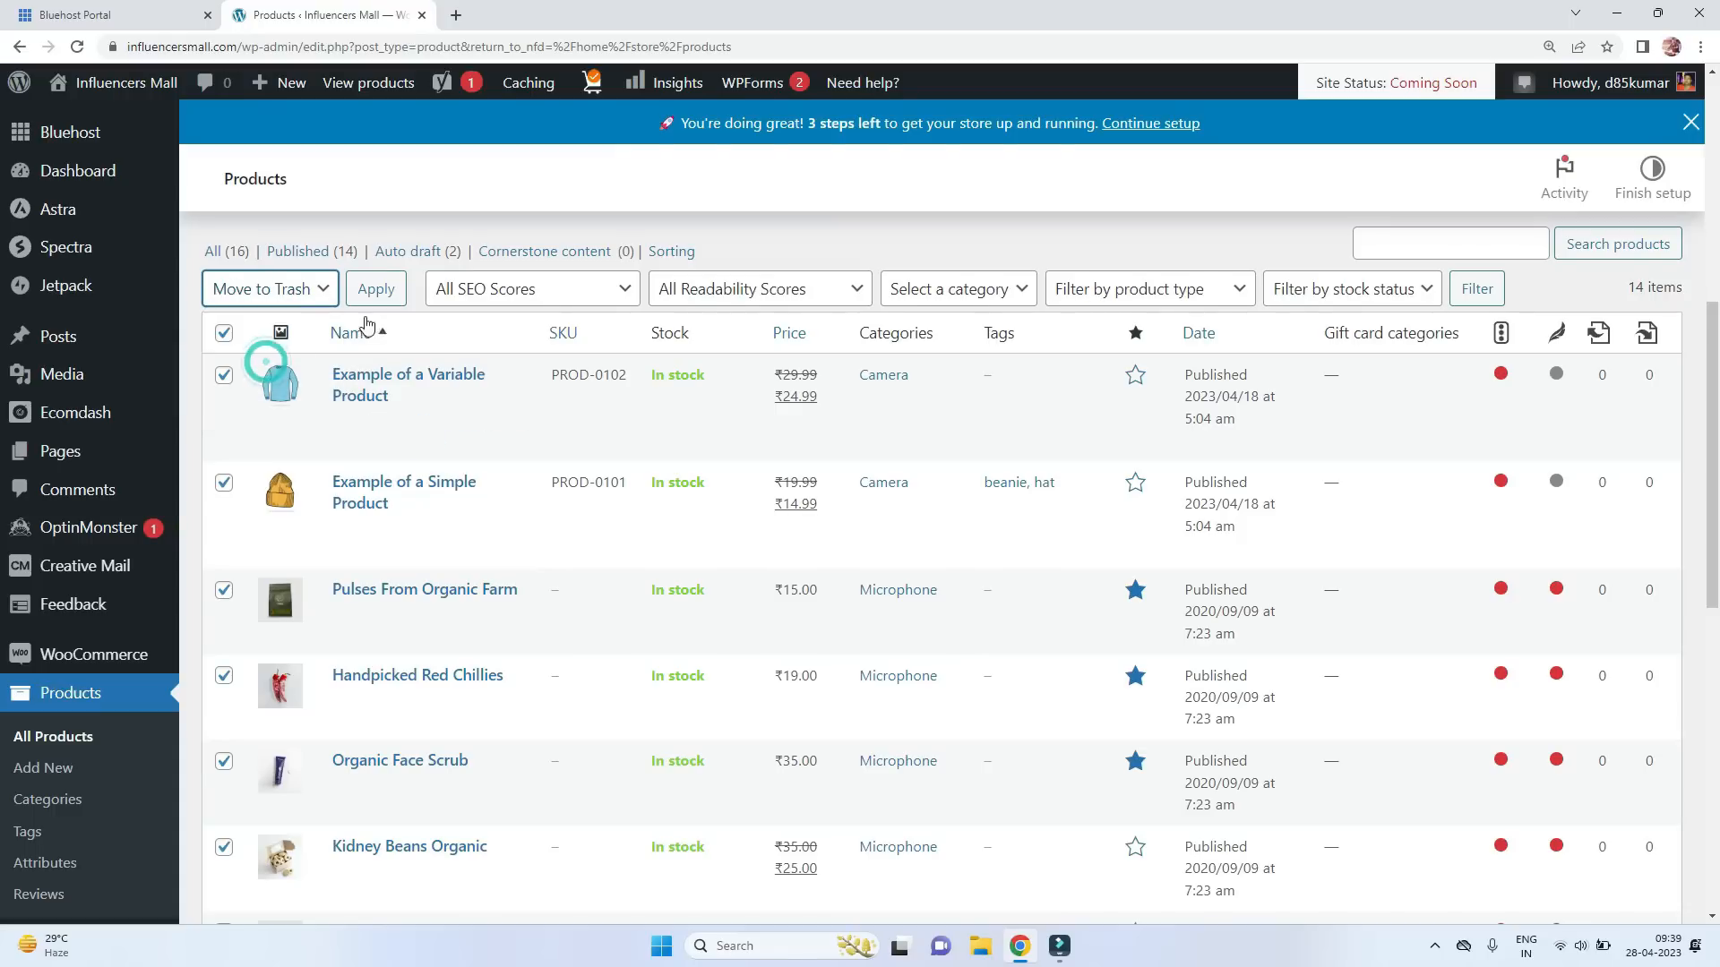
{"action": "left_click", "coordinate": [375, 288]}
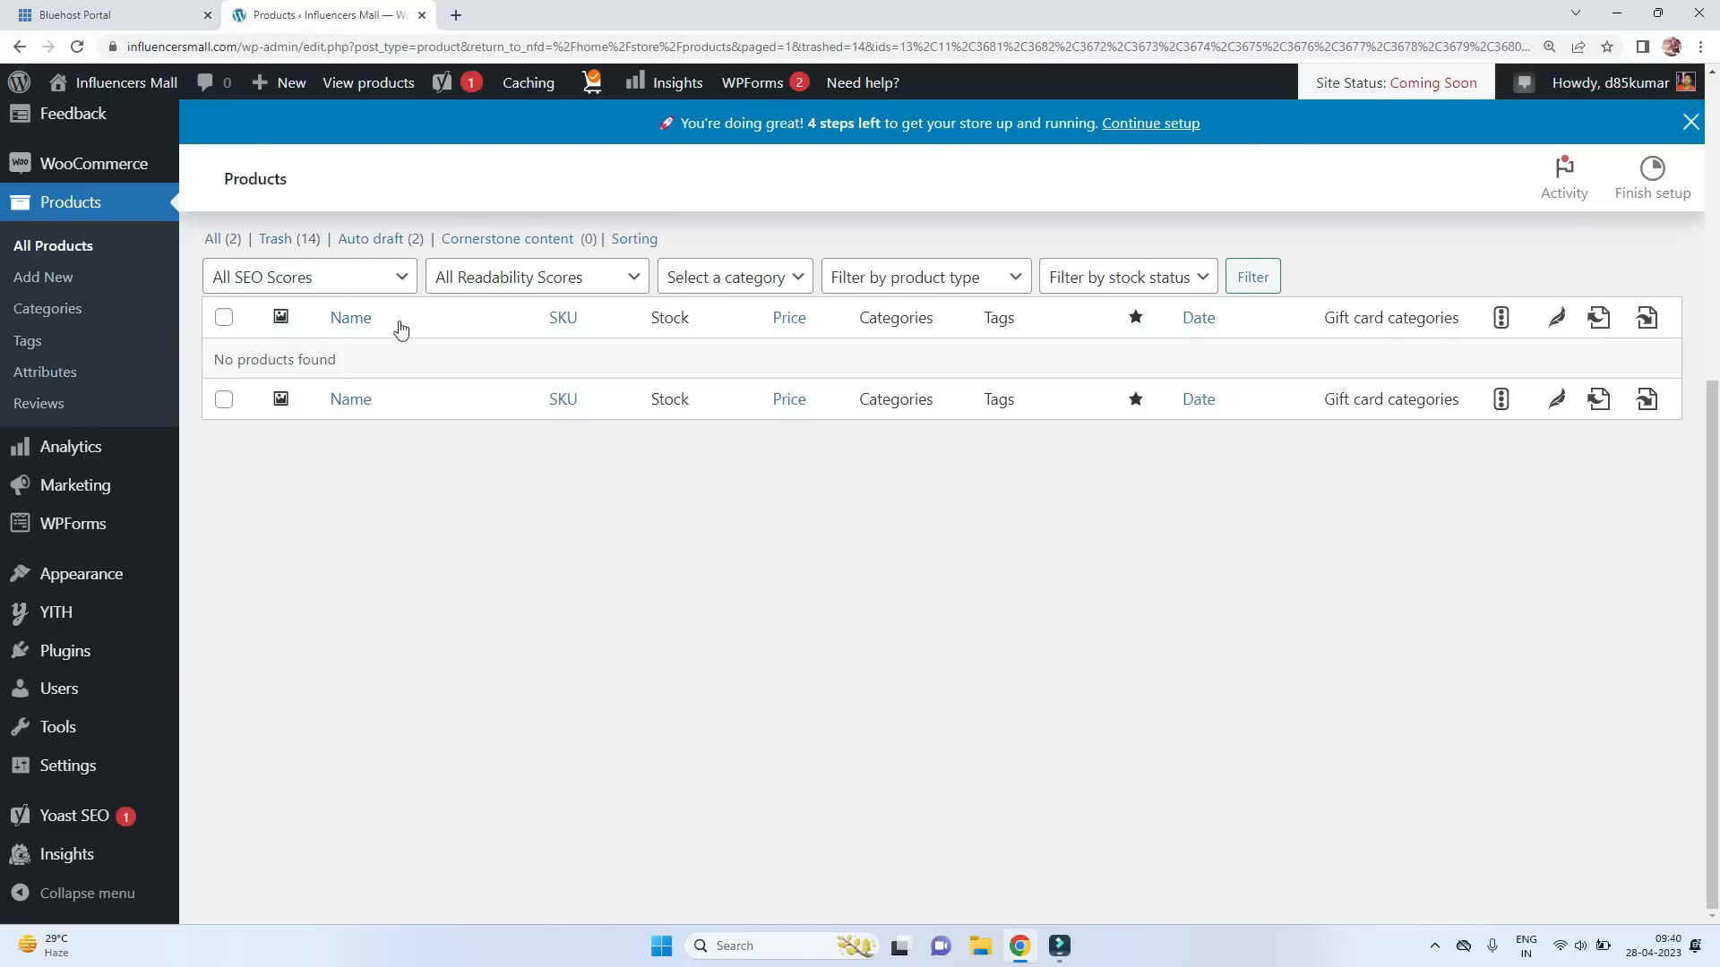
Create a new product named Hero Gopro 10 with the intro line 'This one of the best camera for Vloggers with following spec :'.
{"action": "left_click", "coordinate": [41, 280]}
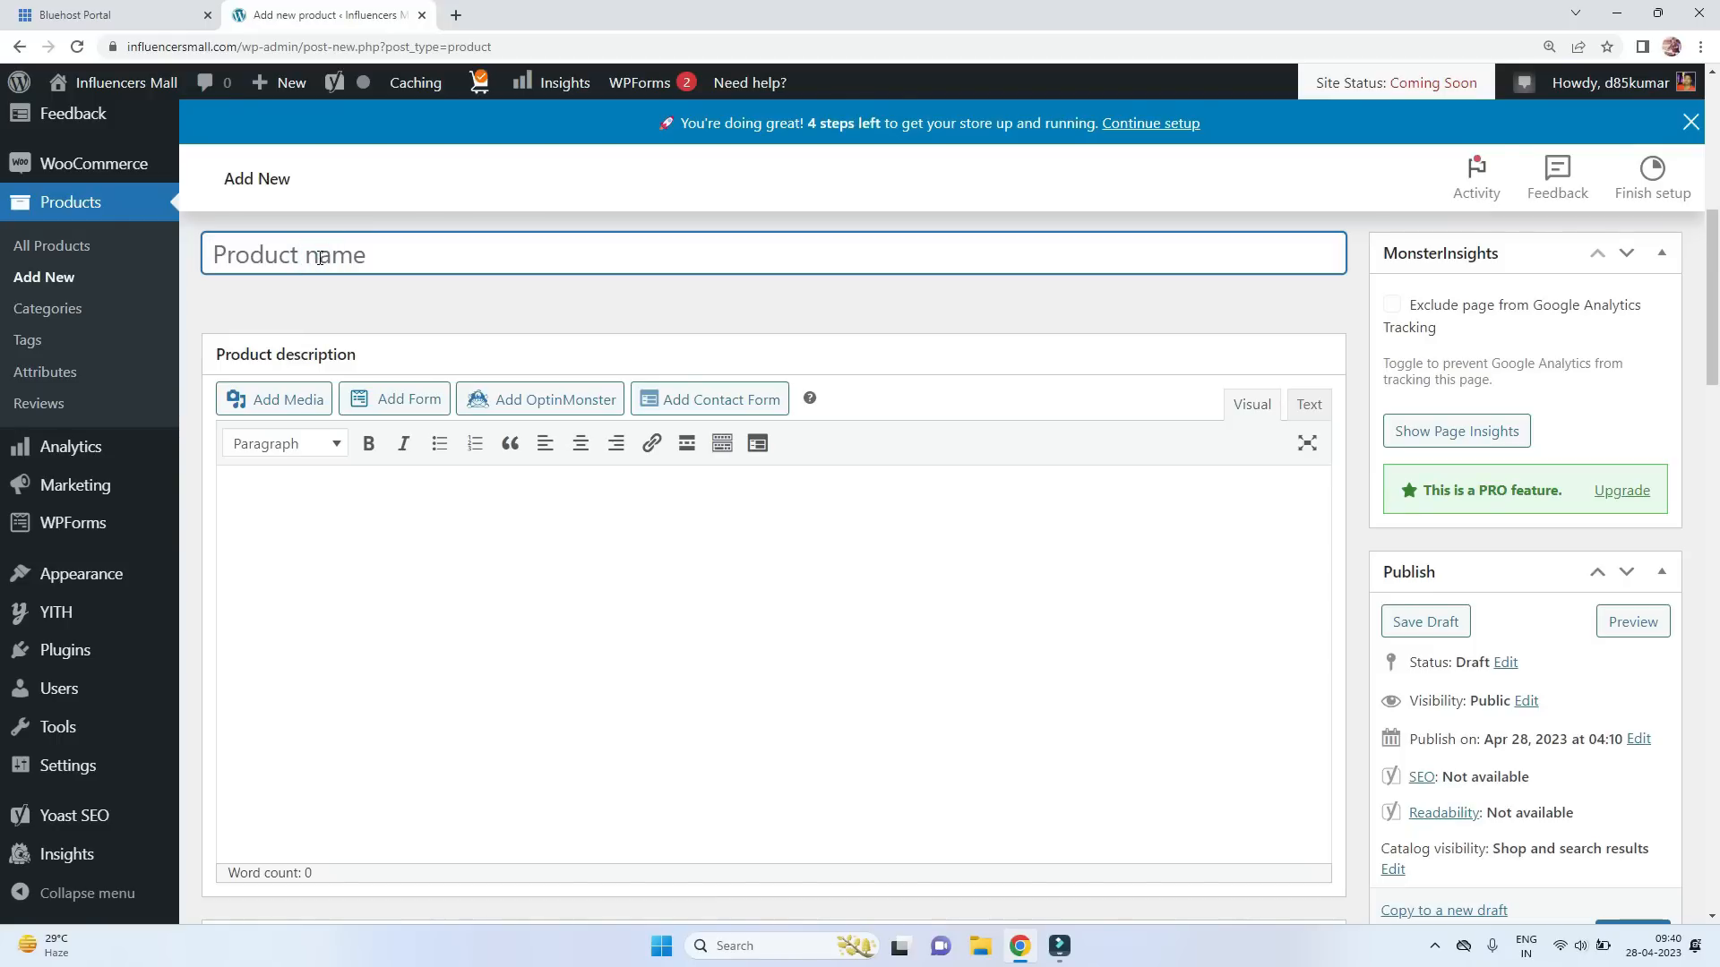
{"action": "type", "text": "Hero Gopro 10"}
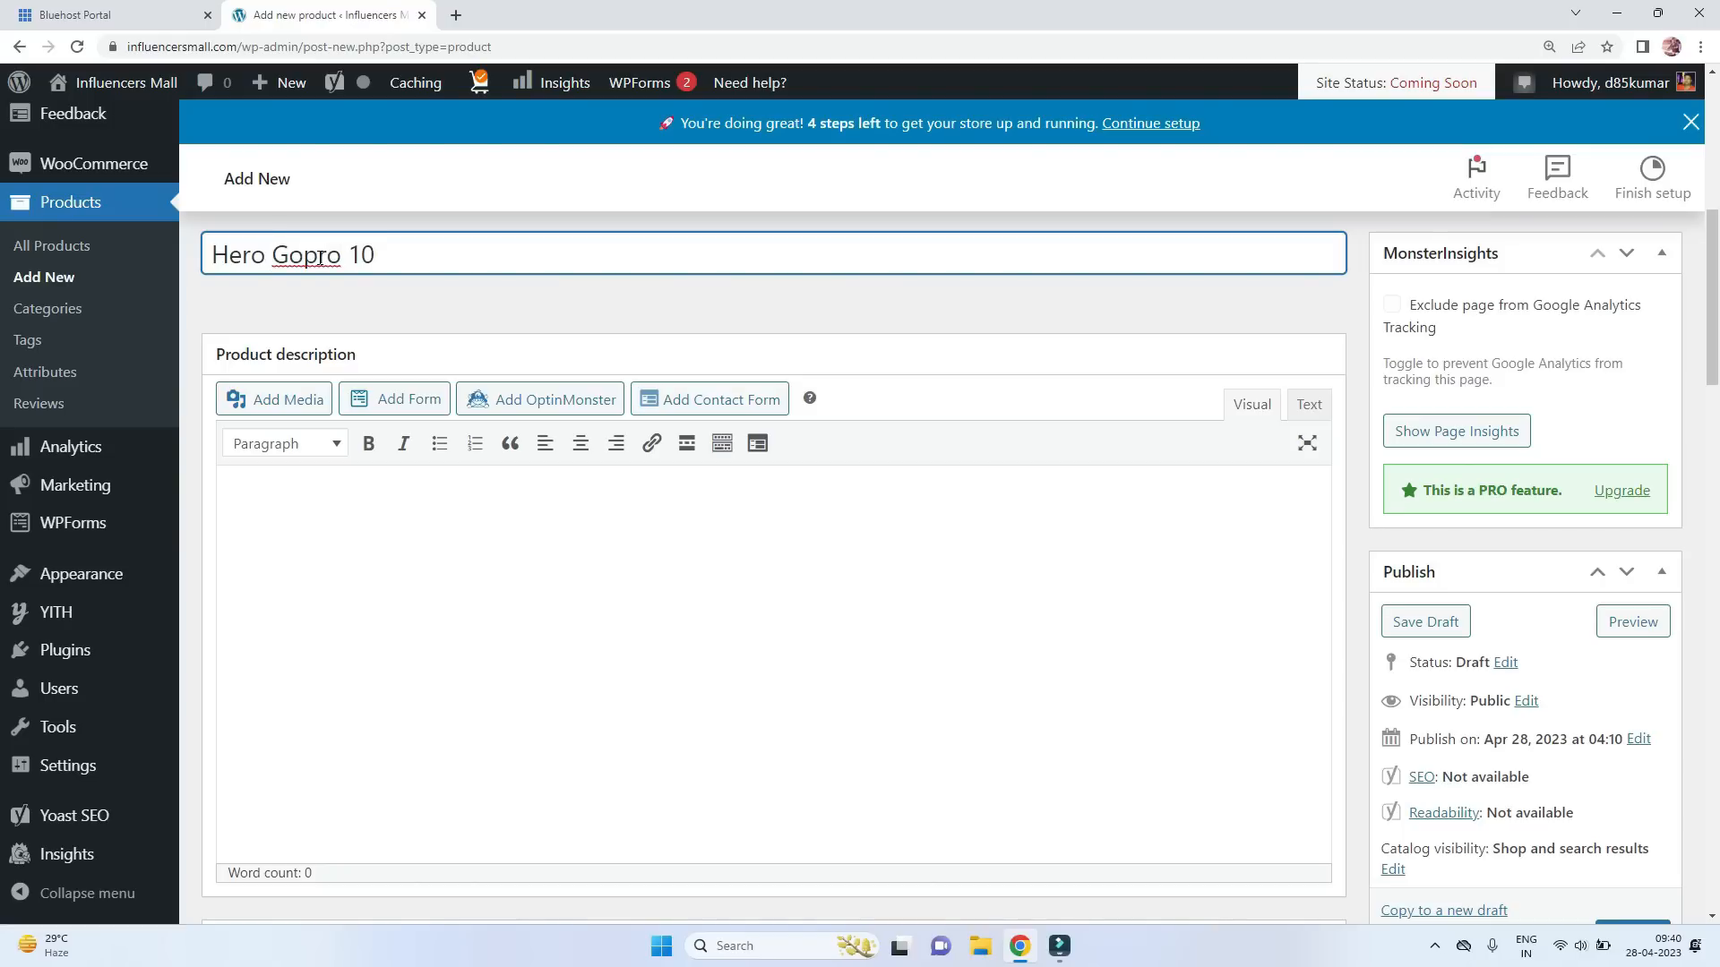
{"action": "left_click", "coordinate": [351, 526]}
{"action": "type", "text": "This one of the best camera for V"}
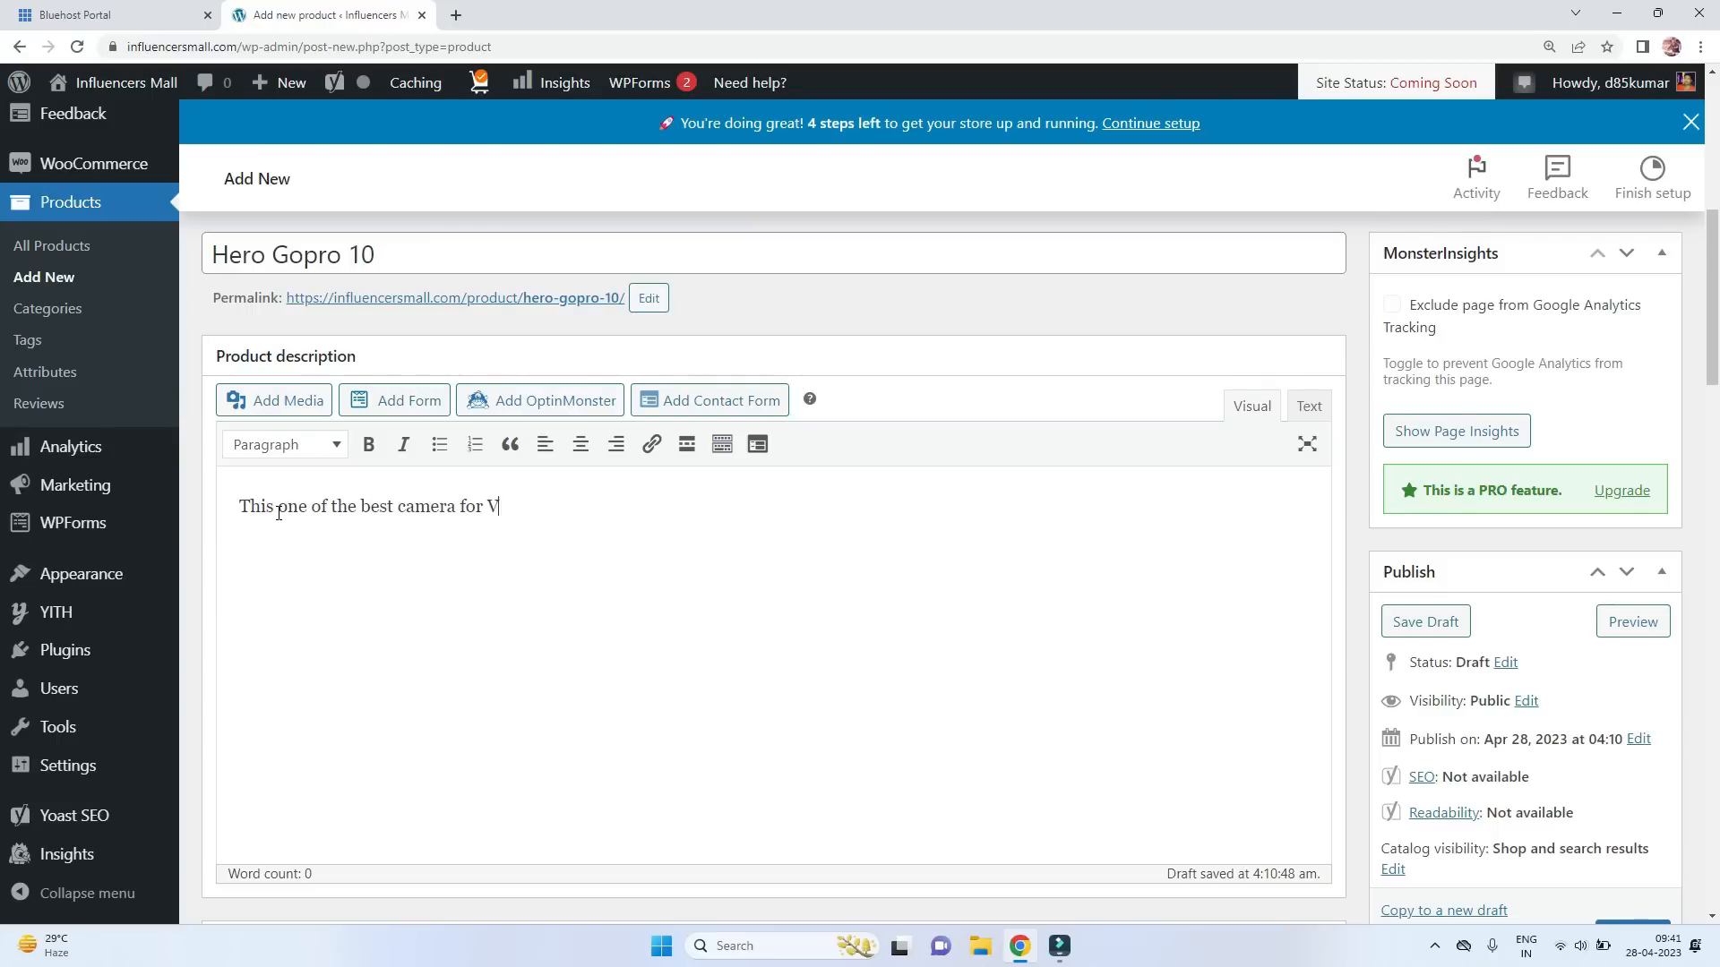
{"action": "type", "text": "loggers with following spec :"}
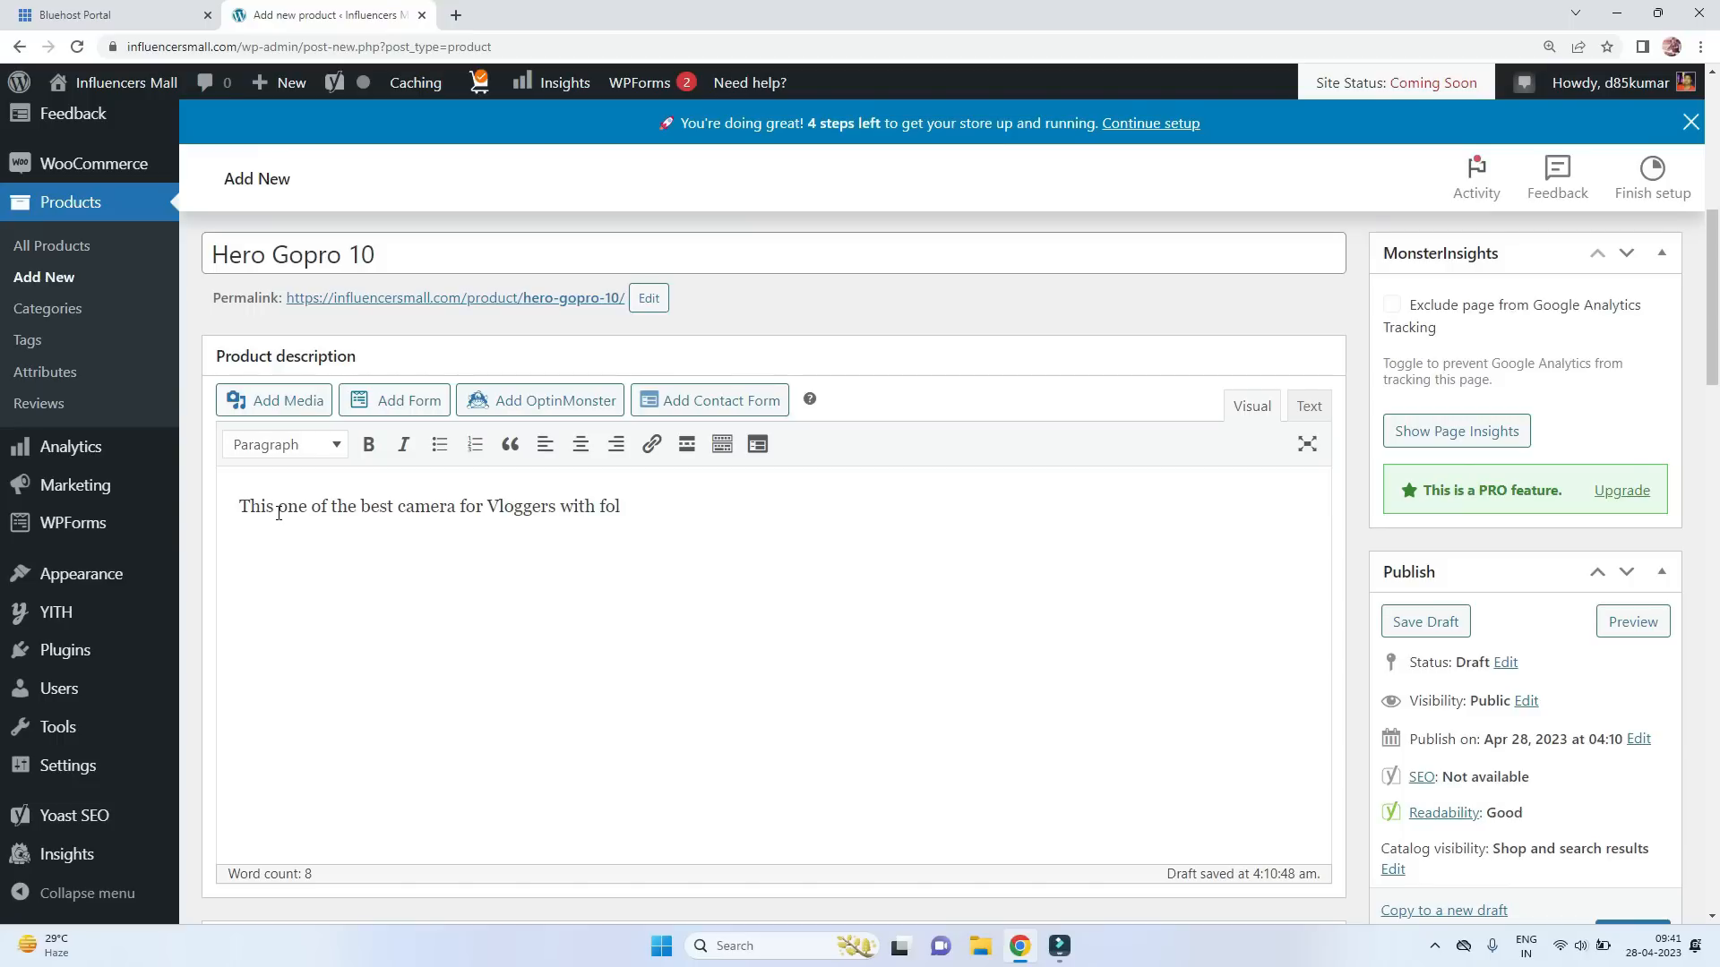
Paste the four-item bulleted GoPro spec list below the intro sentence.
{"action": "key", "text": "Return"}
{"action": "type", "text": "High-Res Photos + Videos, High Frame Rate: Step up to the sharpest-shooting GoPro ever. Upgraded to incredible 23MP photos and 5.3K video resolution at 60fps, HERO10 offers double the frame rate for amazingly smooth motion. Plus, there’s 8x slo-mo at 2.7K and you can pause videos and grab 15.8MP still photos from 5.3K video that look amazing. Unbelievable Image Quality: Shoot with fine detail, realistic textures and stunning contrast, even in low light. Images look their best thanks to a new water-shedding hydrophobic lens cover that repels water while helping to eliminate lens flare and other artifacts. Waterproof to 33ft + built tough HyperSmooth 4.0: HyperSmooth has never been smoother, and it’s easy to dial in the best stabilization at all times. Plus, get even better low-light performance and horizon leveling with a higher tilt limit, so your footage looks perfectly straight when you want it.; Compatible with Over 30 Accessories Wireless Comm Standard: Bluetooth"}
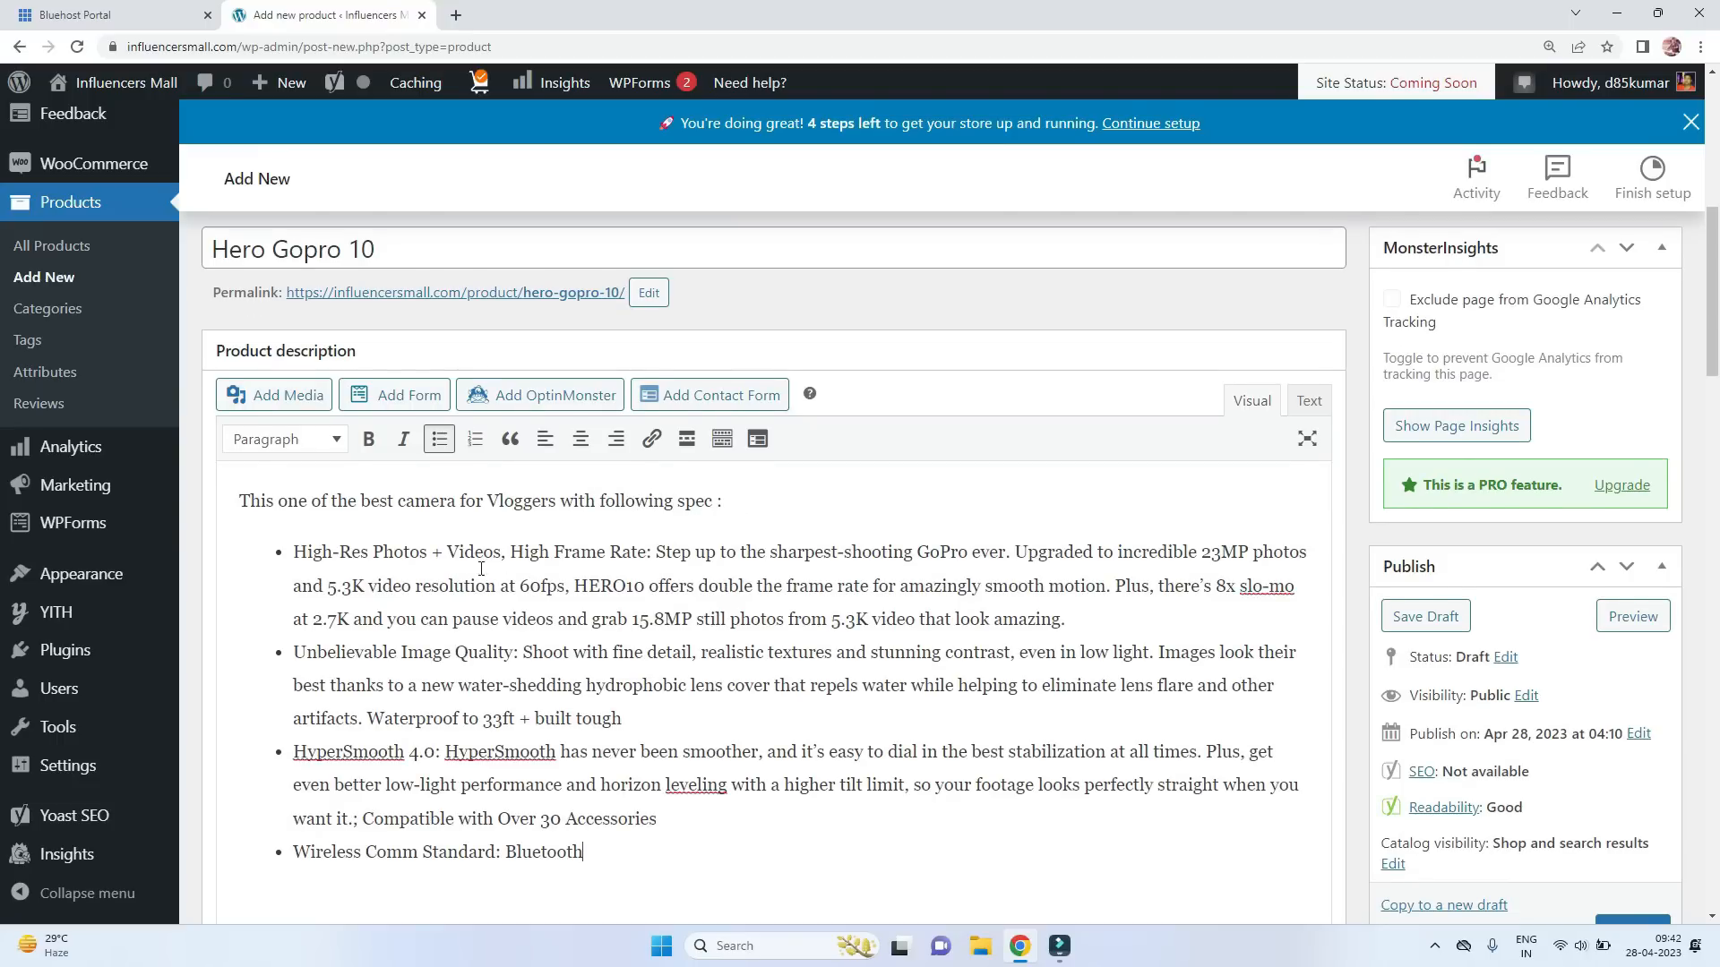
{"action": "scroll", "coordinate": [438, 565], "scroll_direction": "down", "scroll_amount": 1}
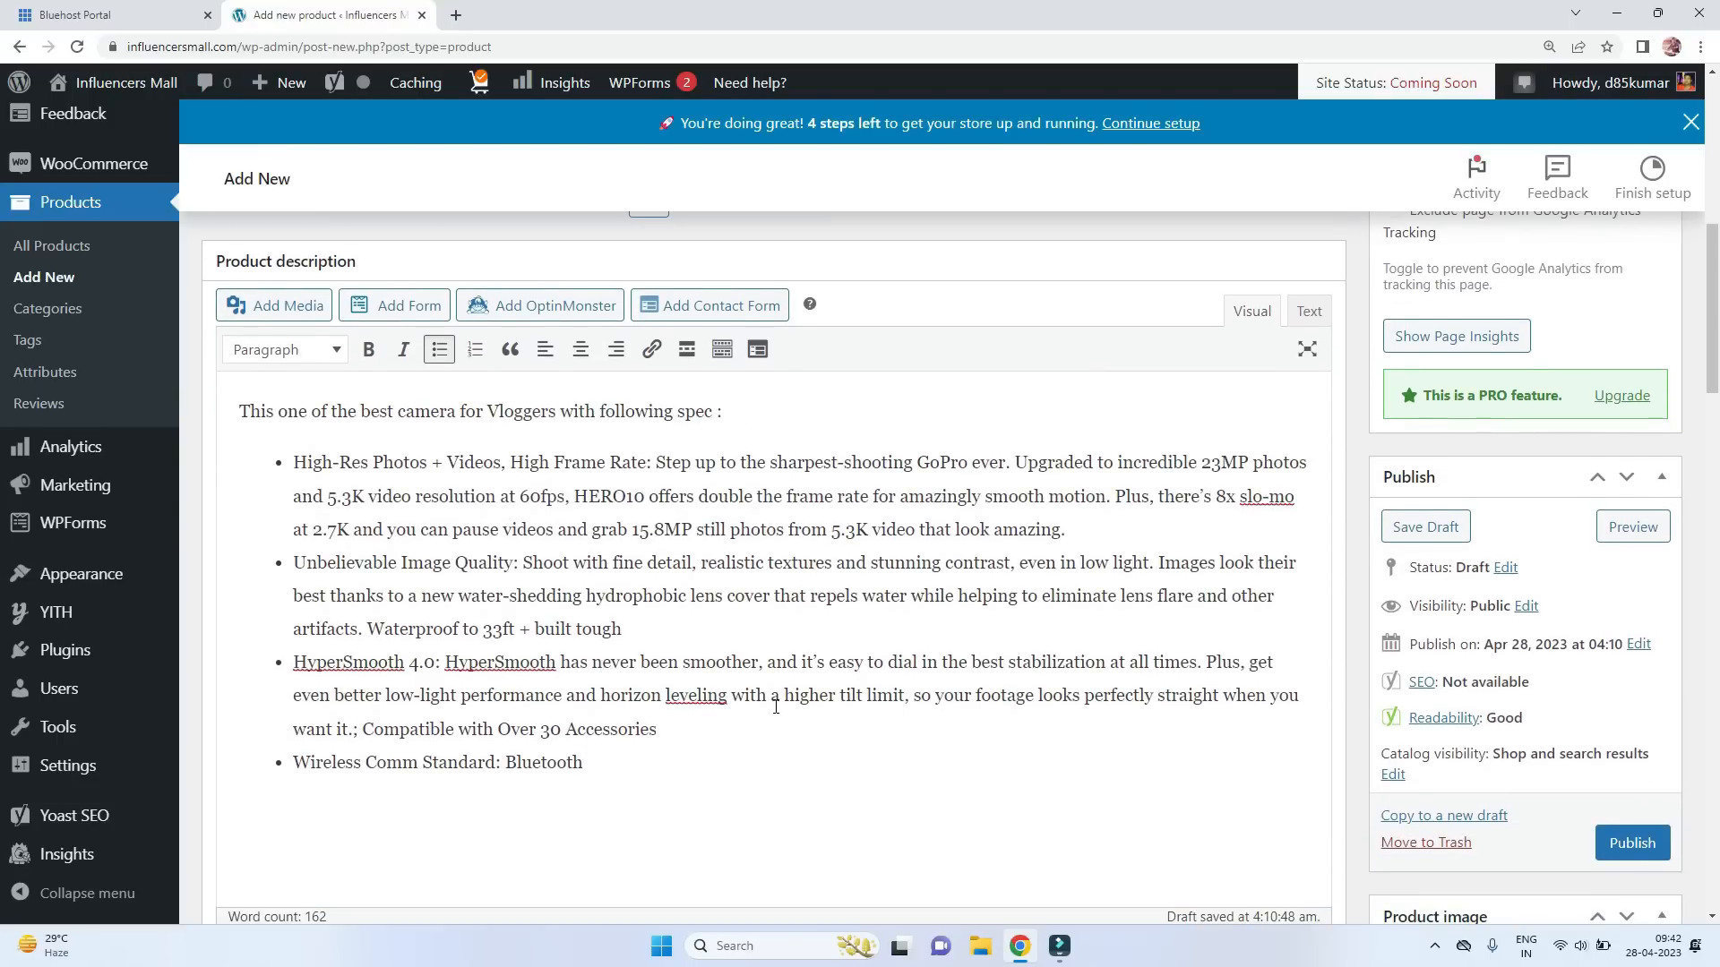
{"action": "scroll", "coordinate": [776, 706], "scroll_direction": "up", "scroll_amount": 2}
{"action": "scroll", "coordinate": [864, 741], "scroll_direction": "down", "scroll_amount": 6}
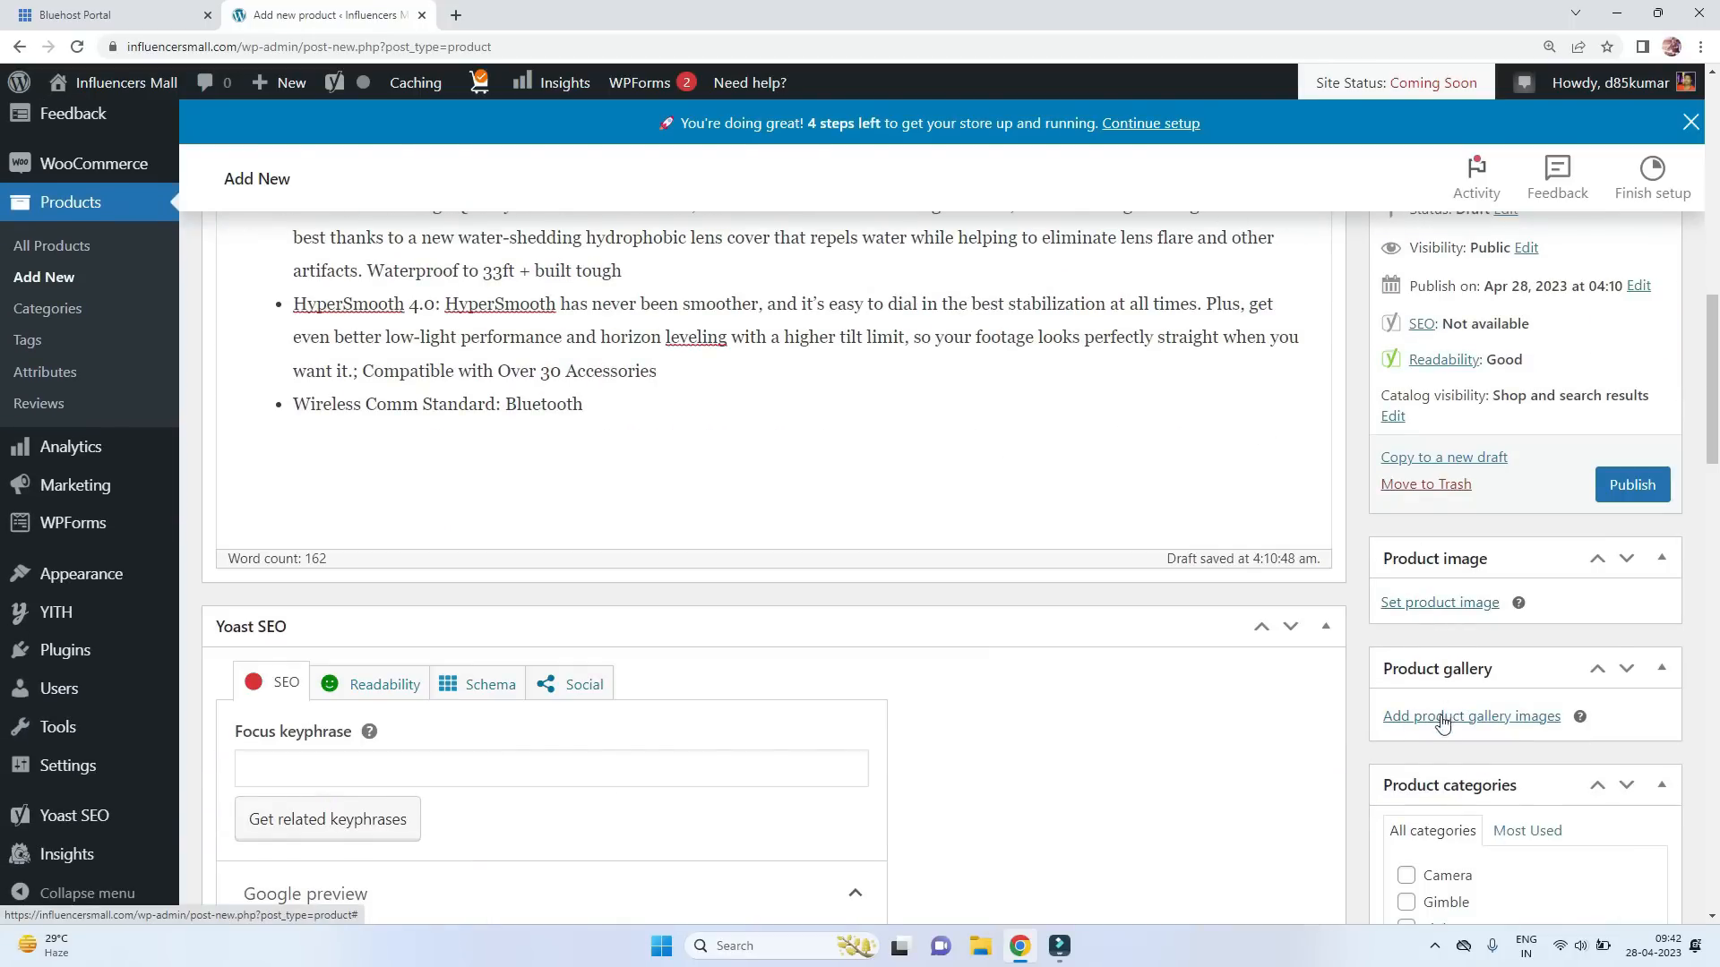
Upload a GoPro camera photo as the main product image.
{"action": "left_click", "coordinate": [1439, 610]}
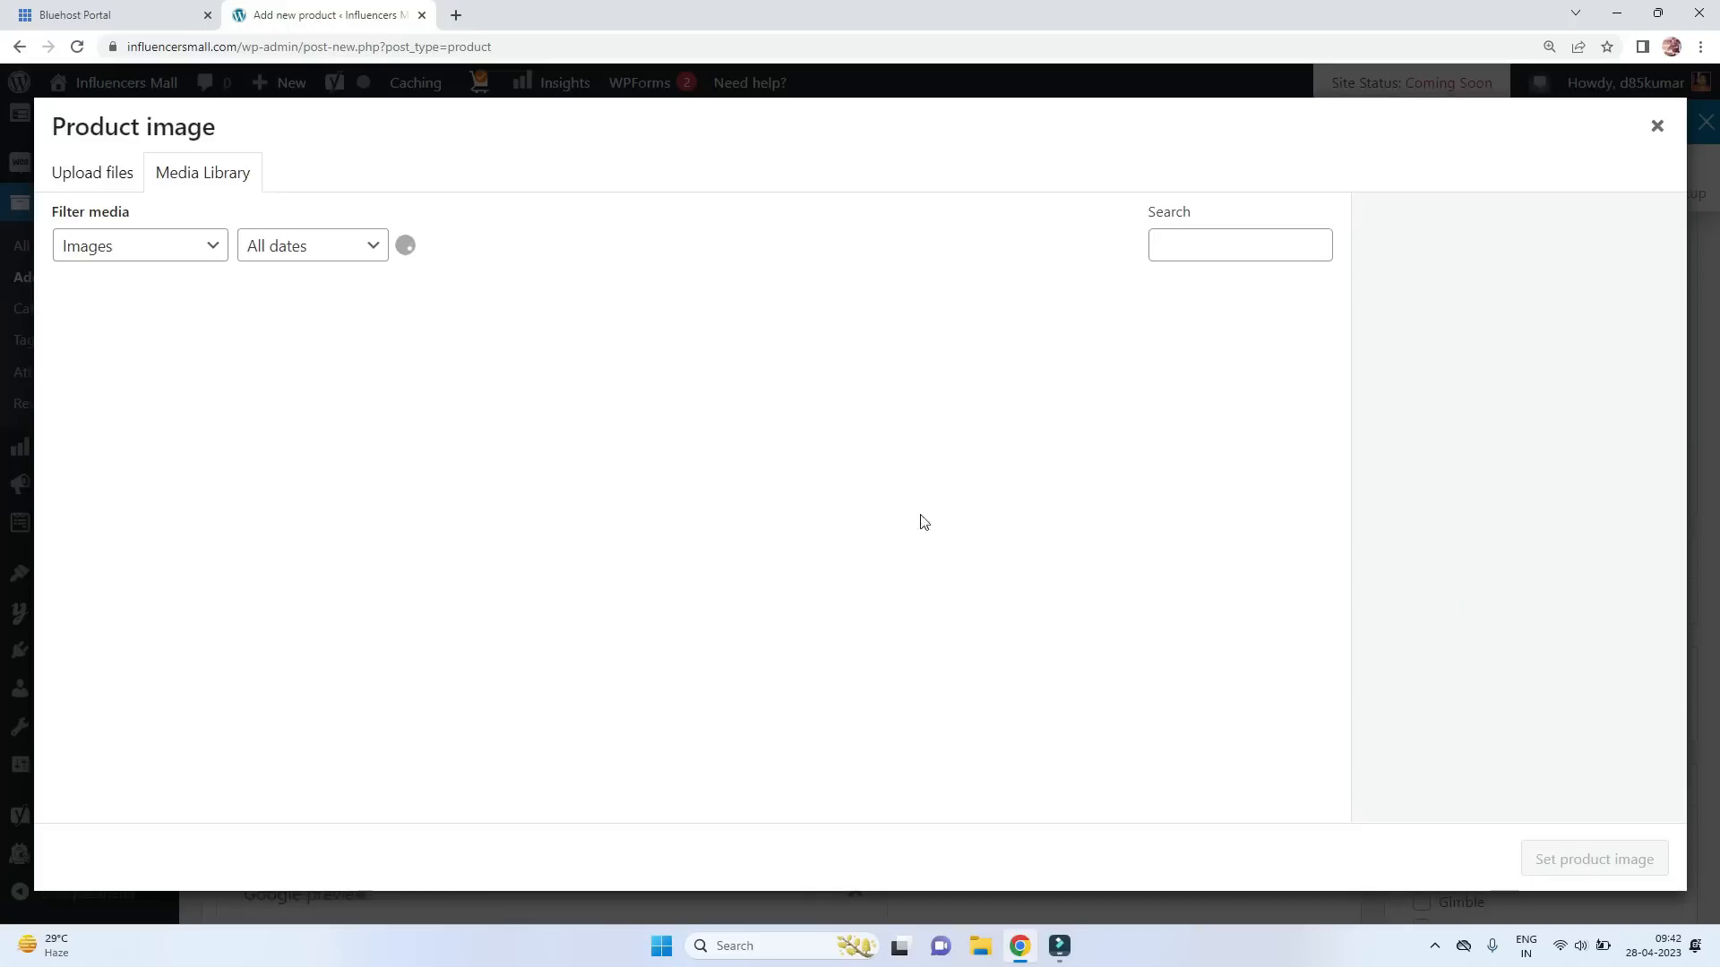
{"action": "left_click", "coordinate": [103, 174]}
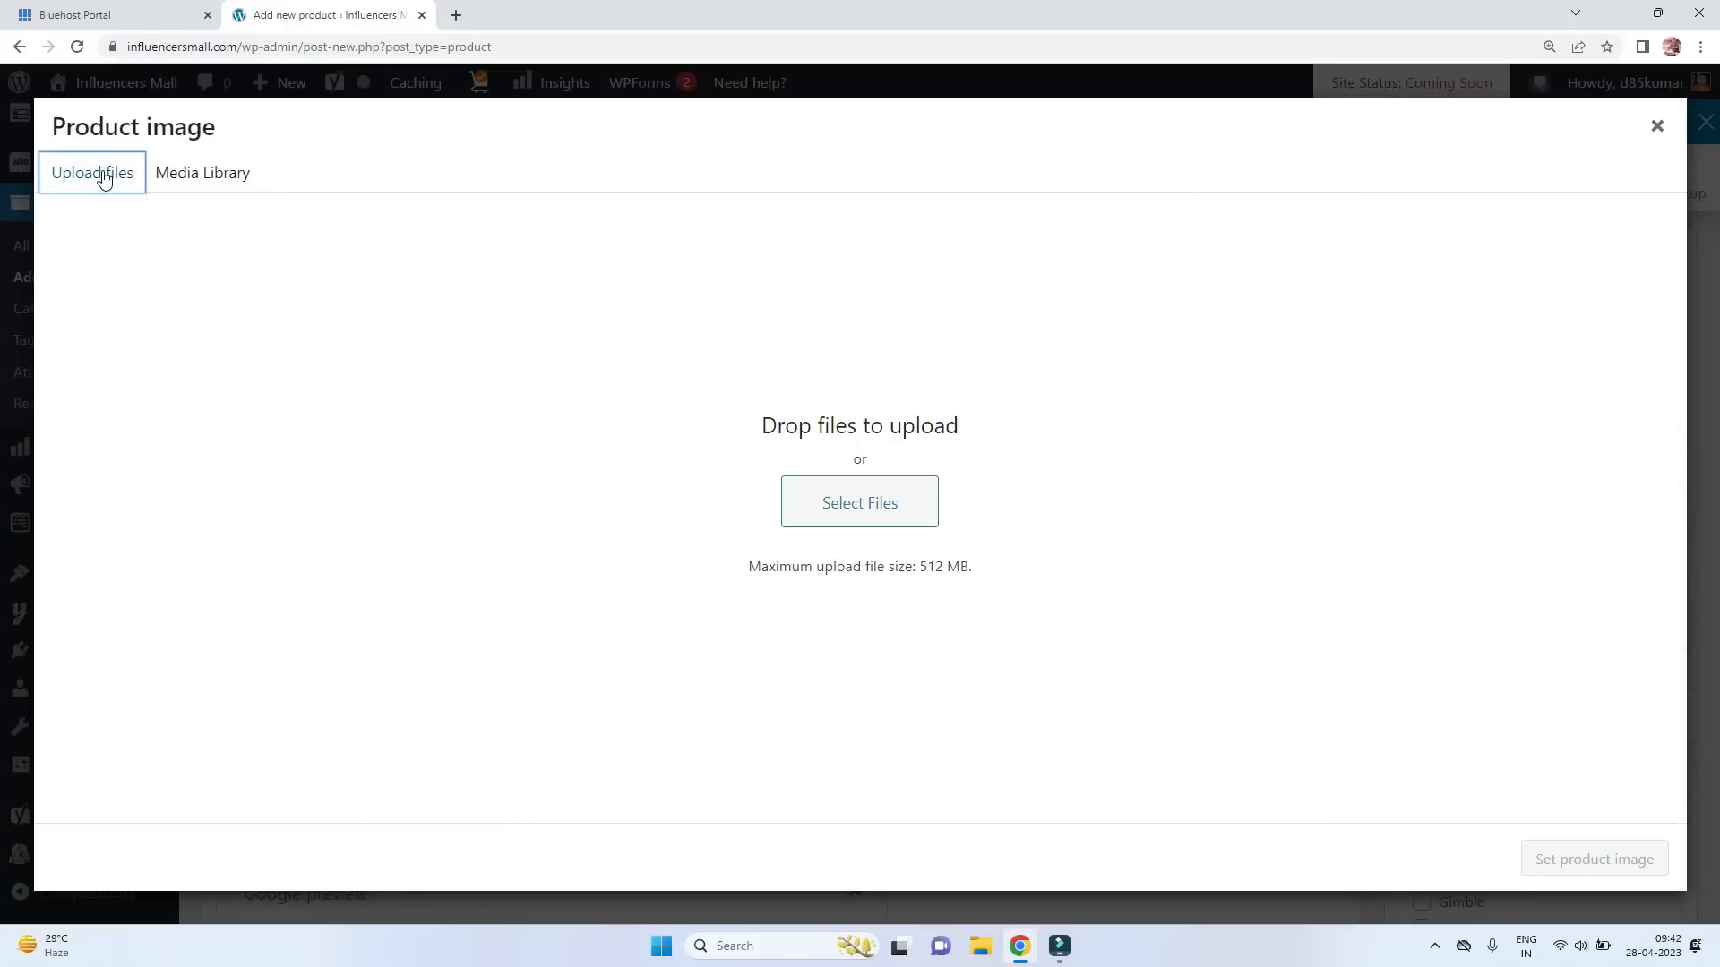
{"action": "left_click", "coordinate": [837, 502]}
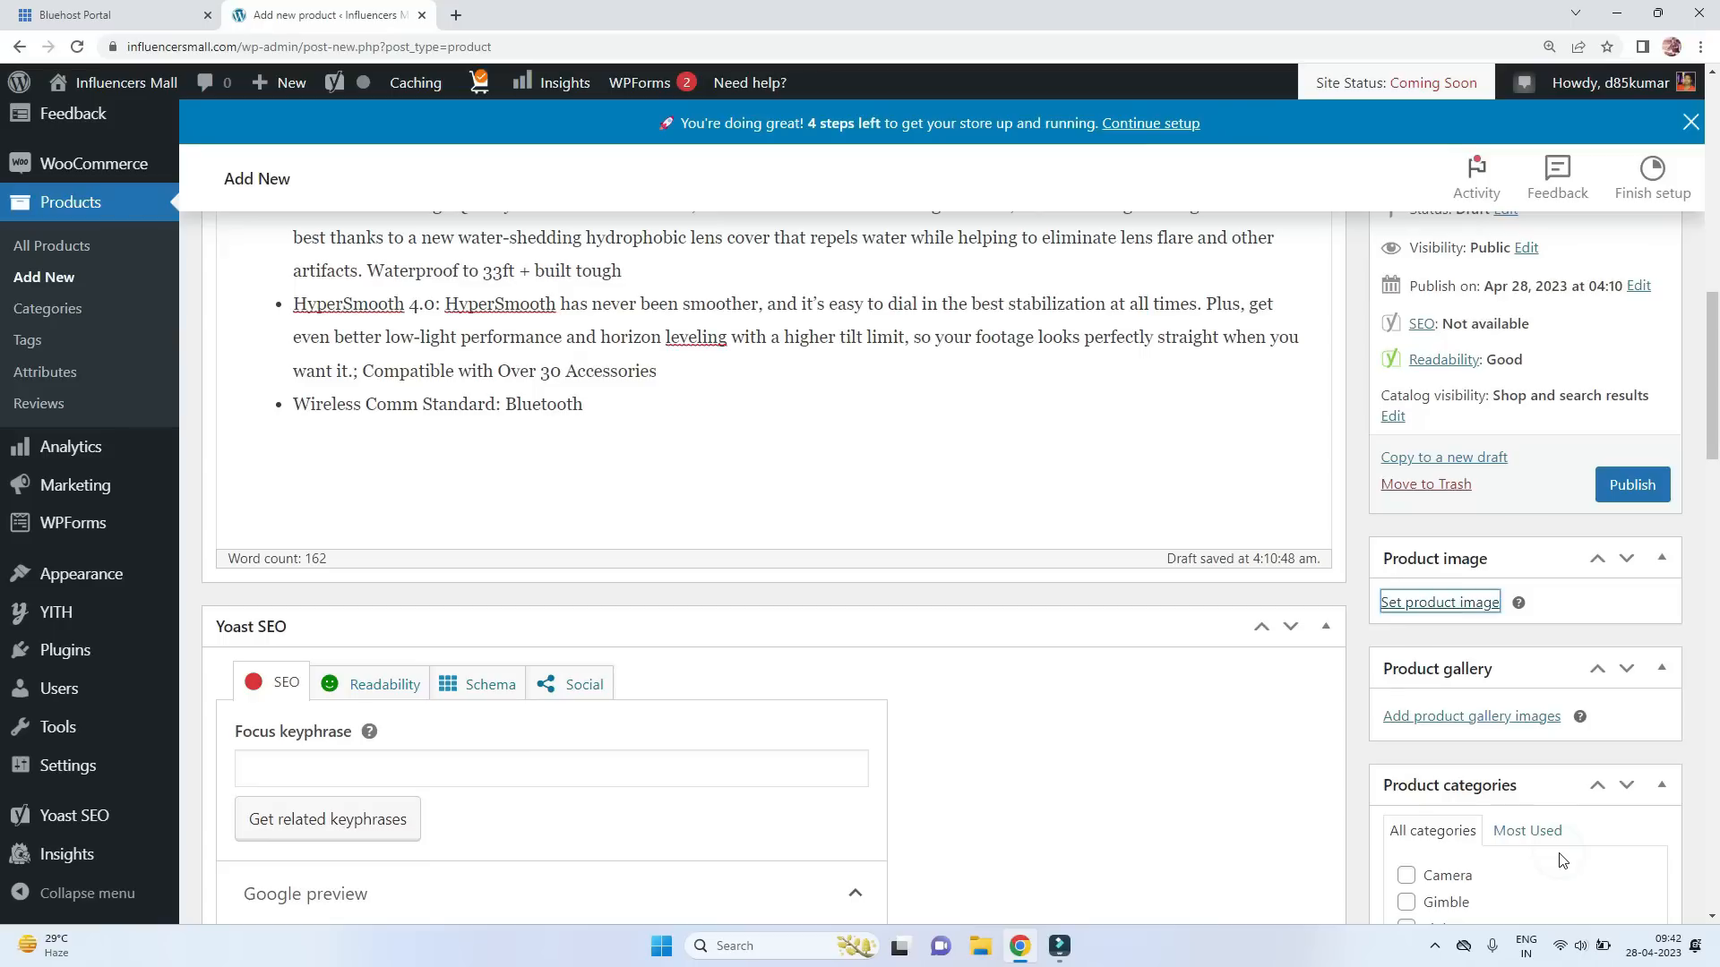
{"action": "scroll", "coordinate": [1469, 708], "scroll_direction": "down", "scroll_amount": 3}
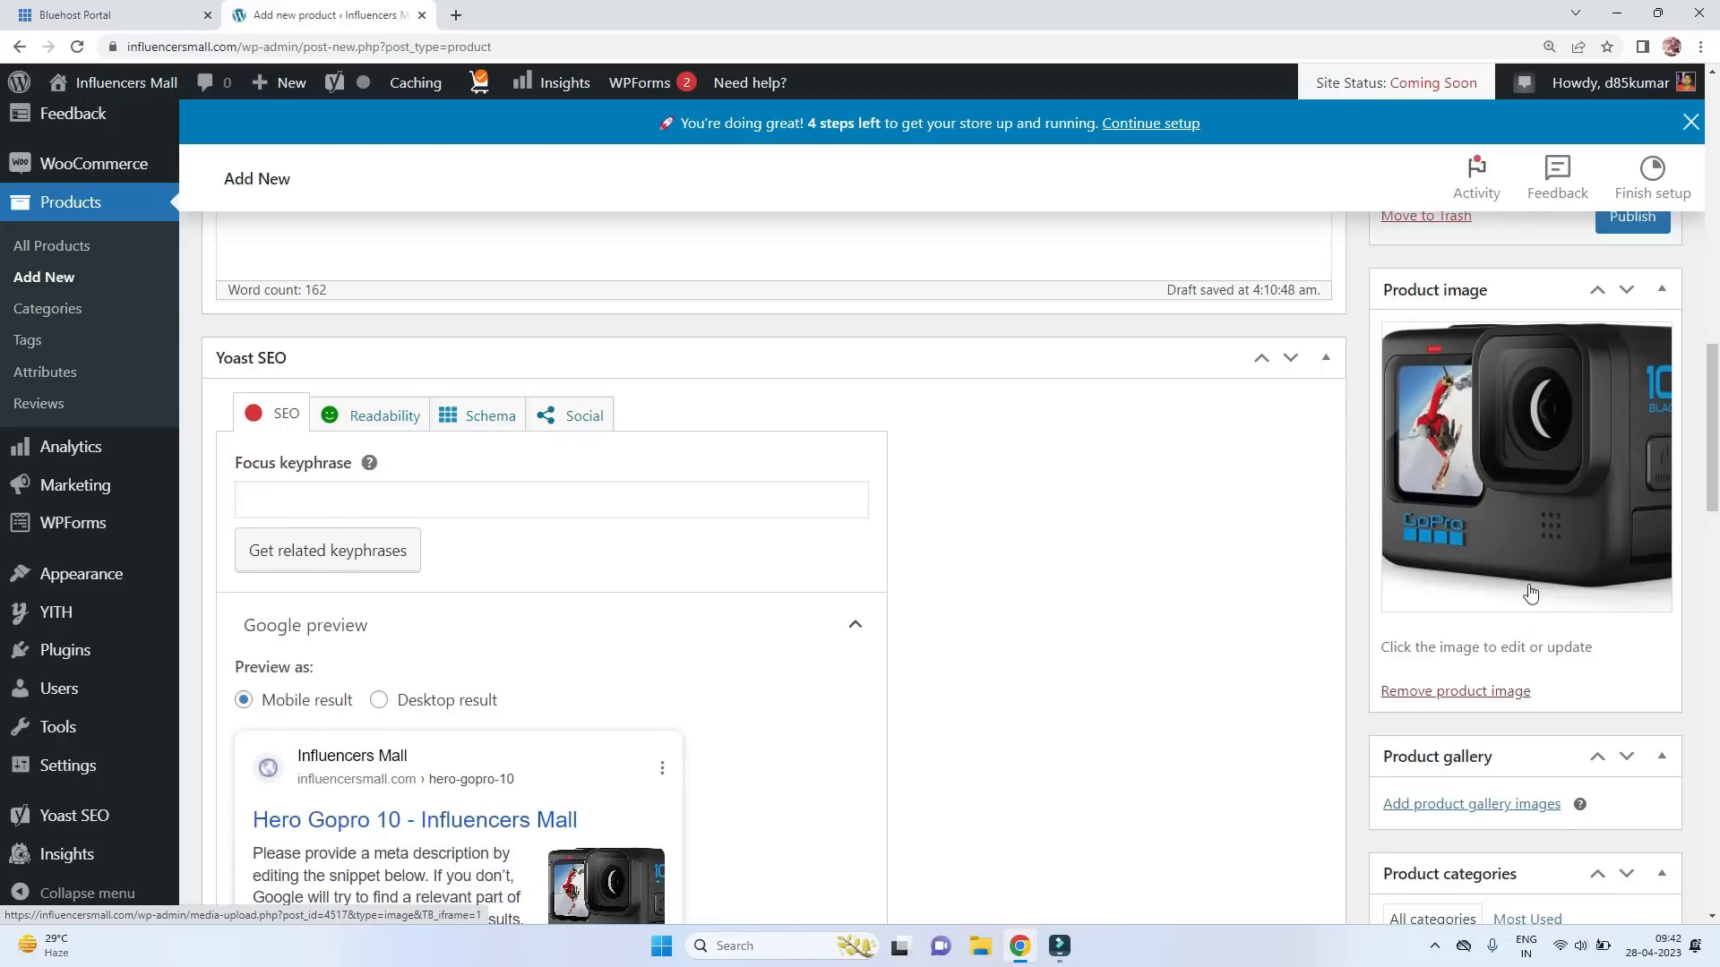
Add two GoPro photos to the product gallery.
{"action": "left_click", "coordinate": [1476, 806]}
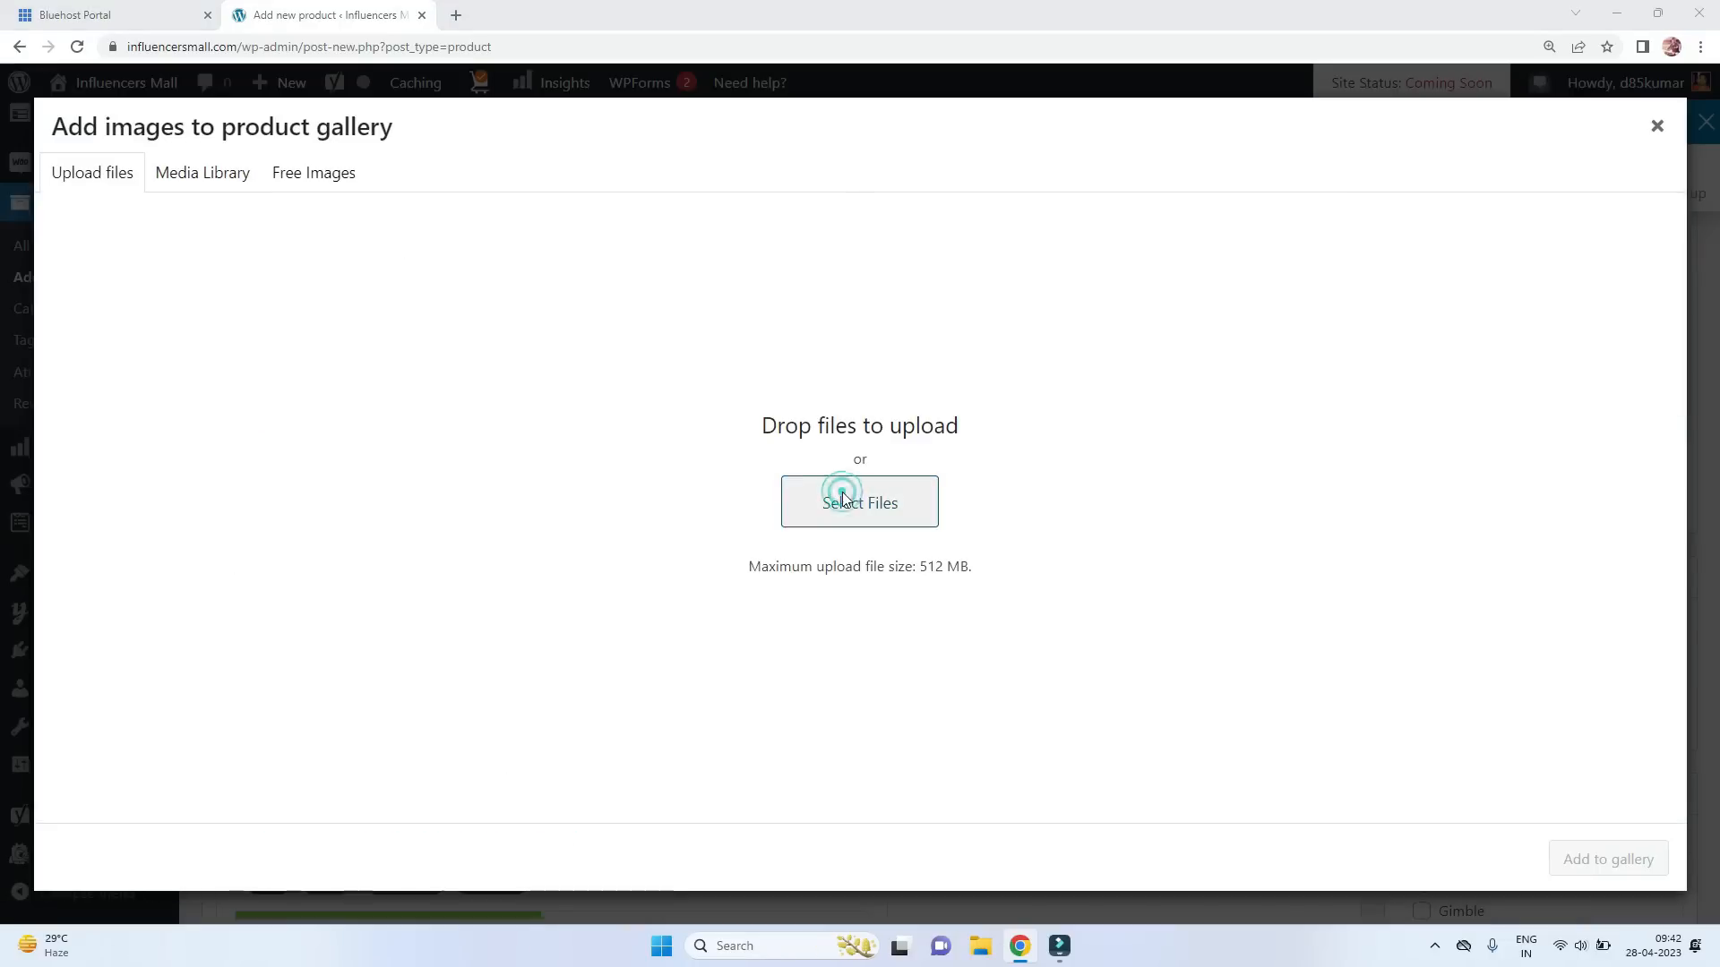
{"action": "left_click", "coordinate": [838, 494]}
{"action": "left_click", "coordinate": [309, 166], "text": "ctrl"}
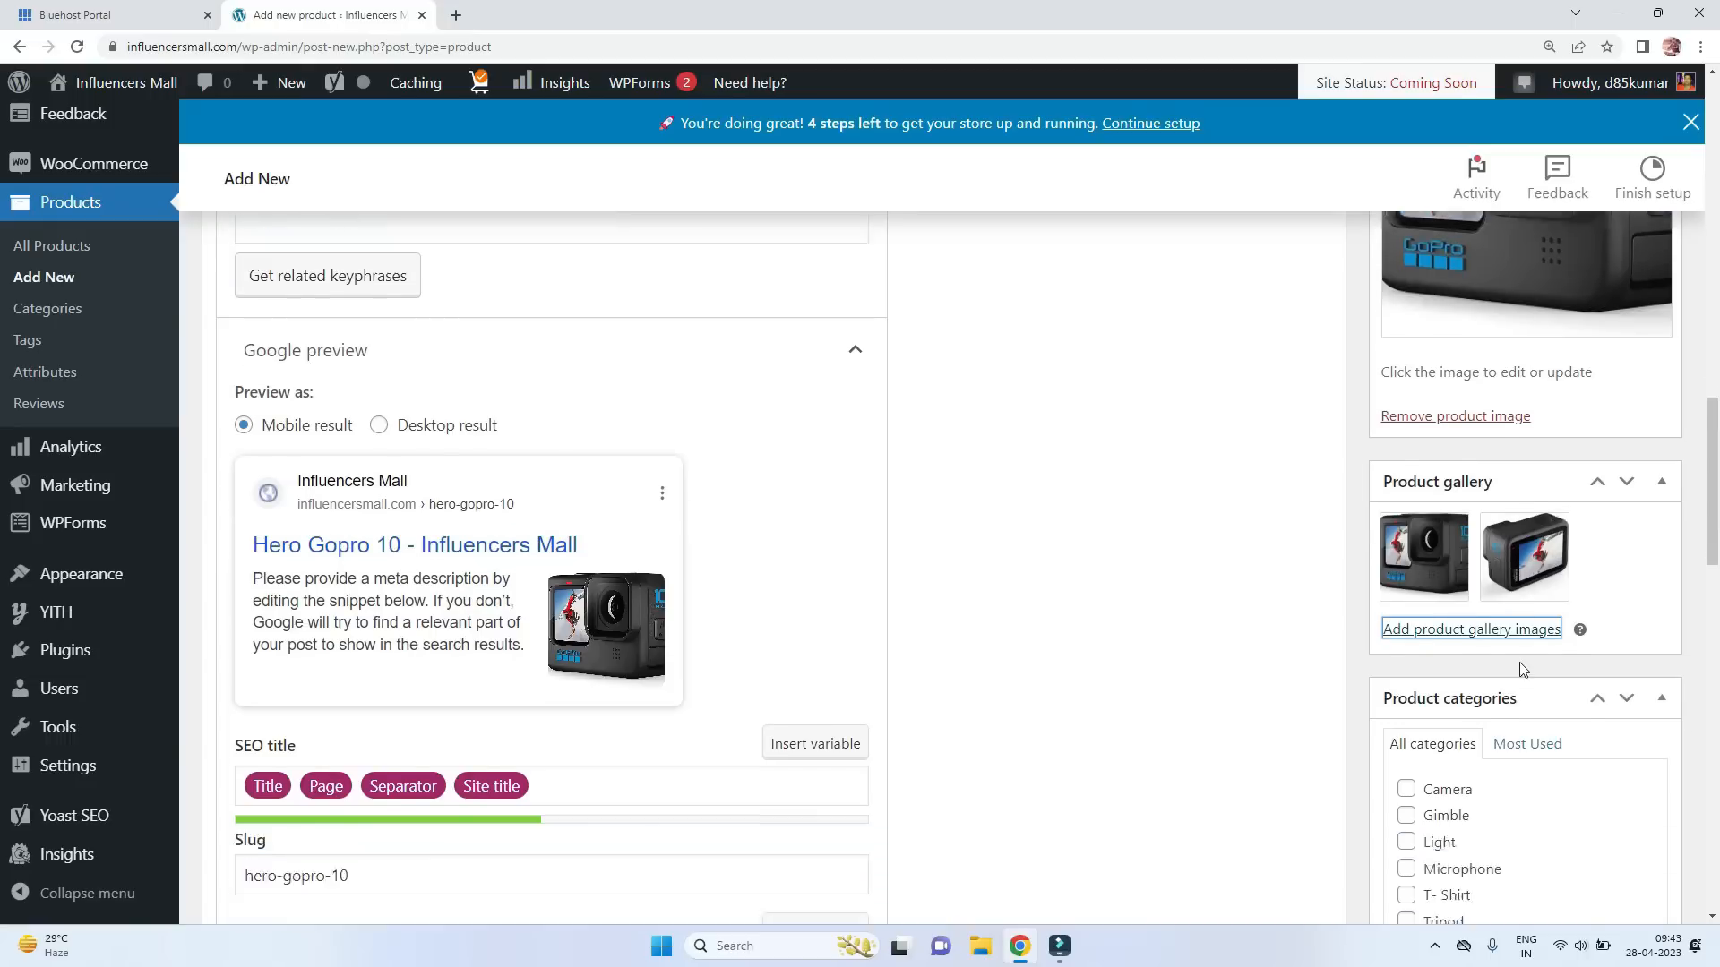
File Hero Gopro 10 under the Camera product category.
{"action": "left_click", "coordinate": [1406, 623]}
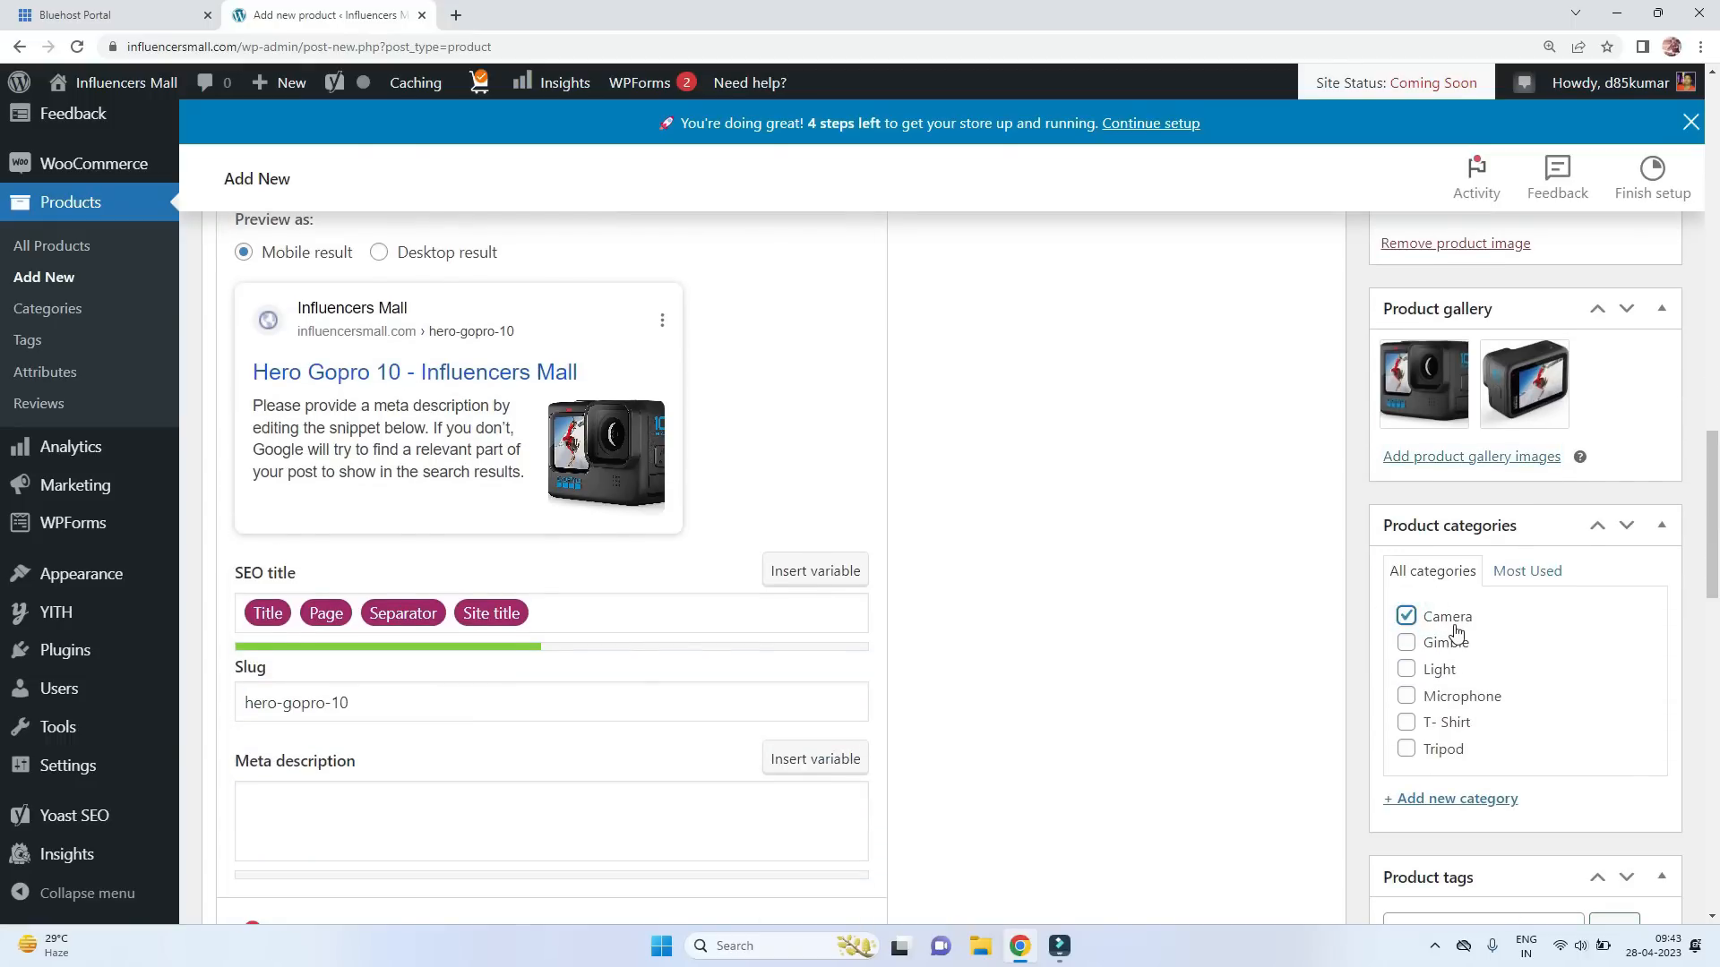
{"action": "scroll", "coordinate": [1456, 631], "scroll_direction": "down", "scroll_amount": 2}
{"action": "scroll", "coordinate": [1456, 629], "scroll_direction": "down", "scroll_amount": 2}
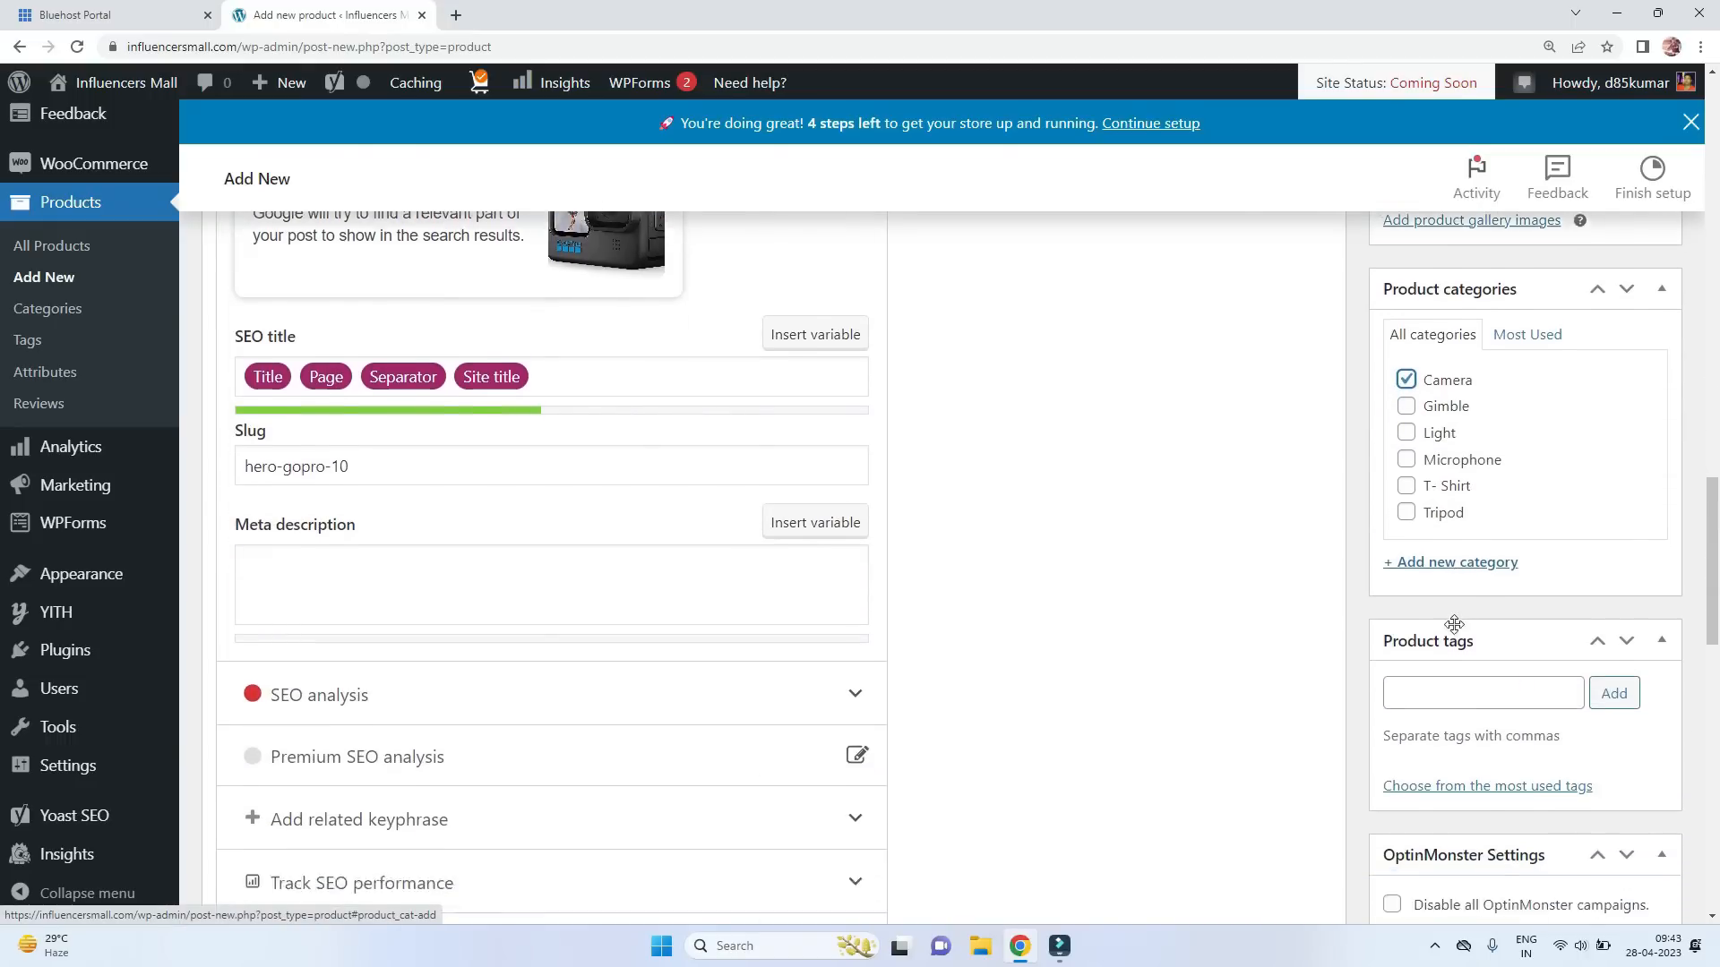
Add the product tag 'Gopro Camera'.
{"action": "left_click", "coordinate": [1433, 564]}
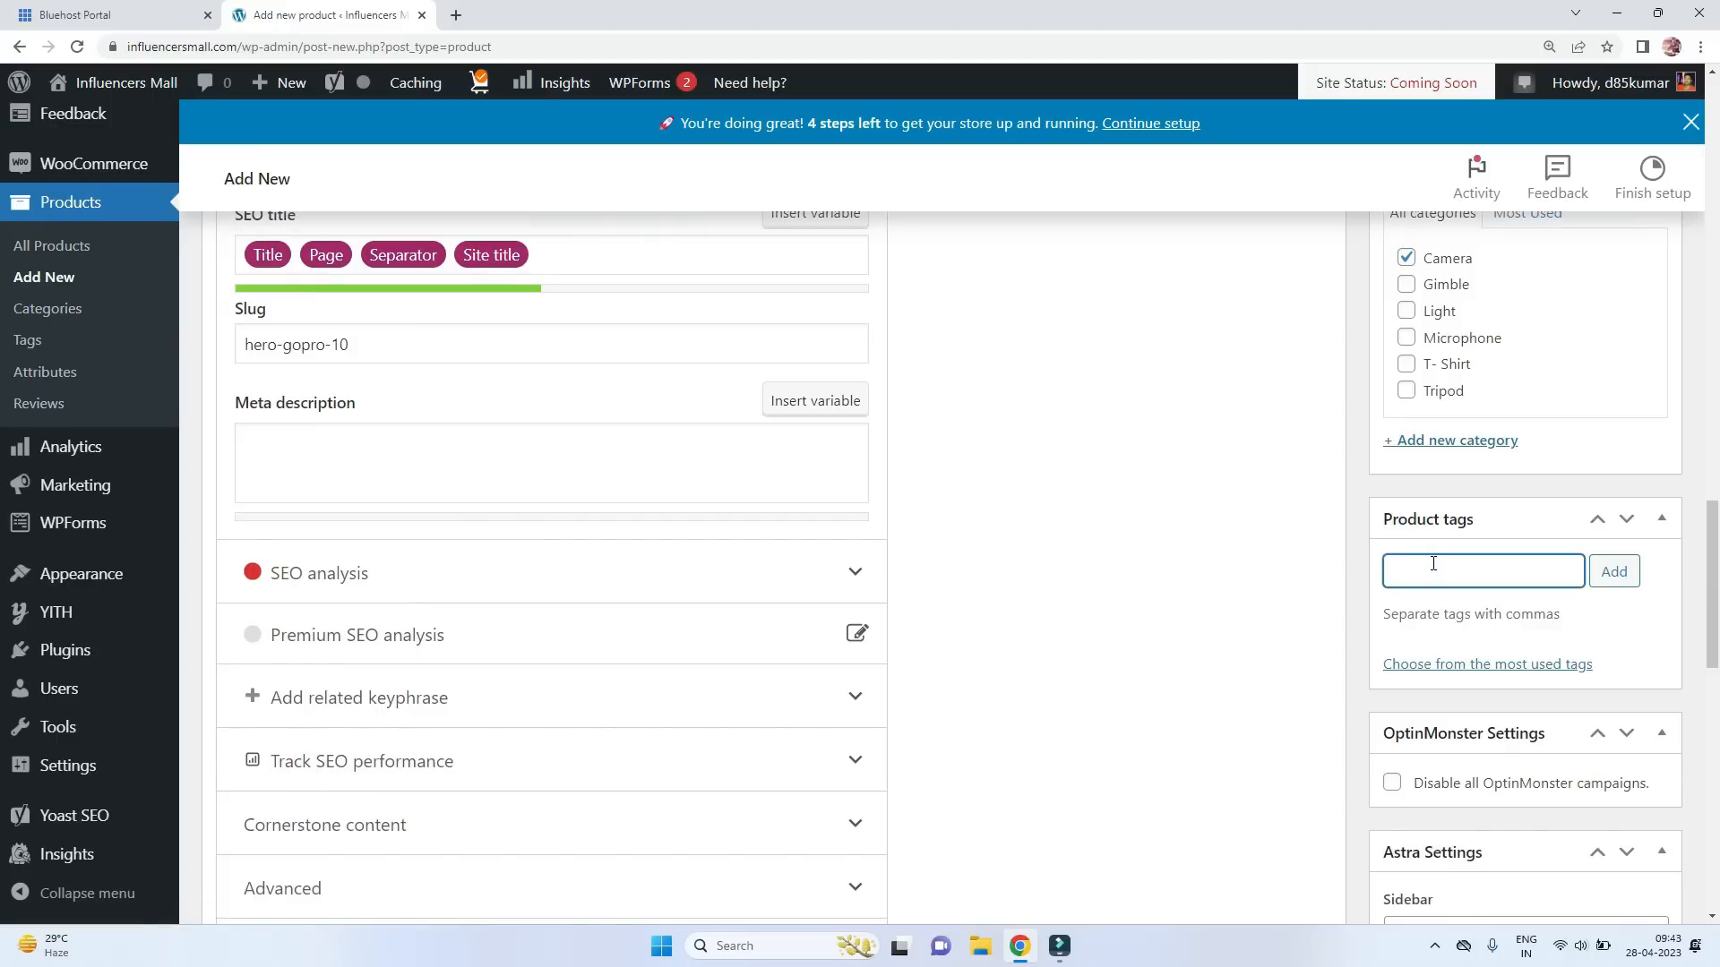
{"action": "type", "text": "Gopro Camera"}
{"action": "left_click", "coordinate": [1609, 584]}
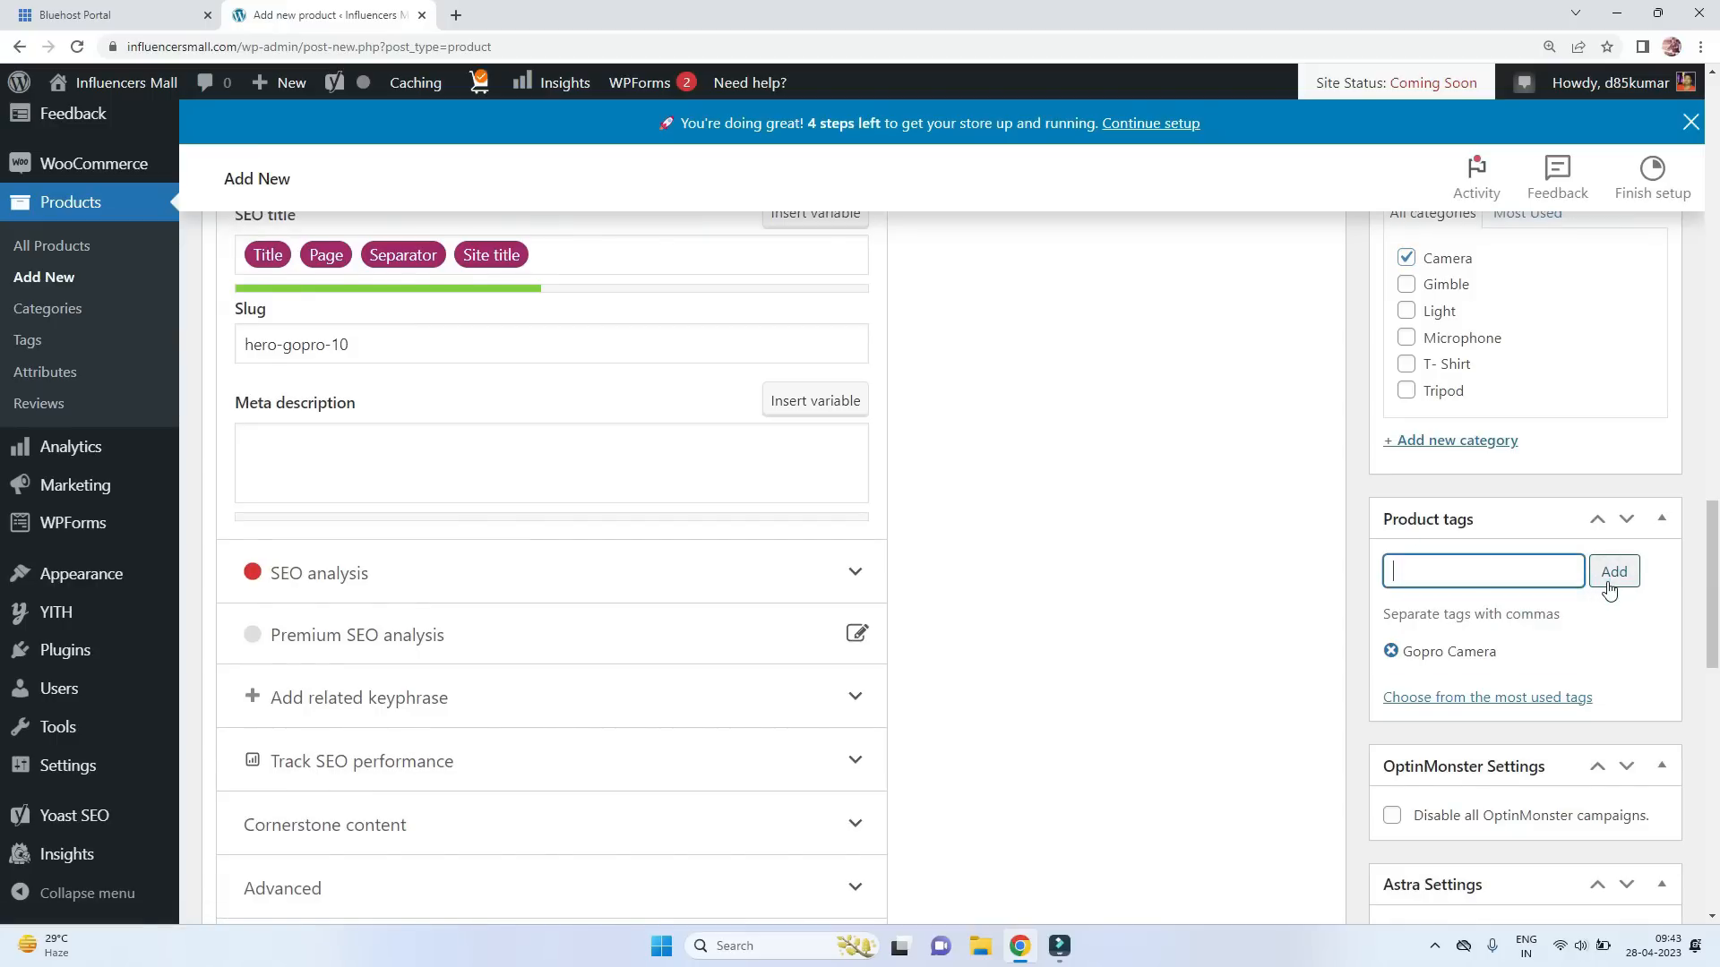
{"action": "scroll", "coordinate": [1610, 589], "scroll_direction": "down", "scroll_amount": 1}
{"action": "scroll", "coordinate": [1541, 727], "scroll_direction": "down", "scroll_amount": 4}
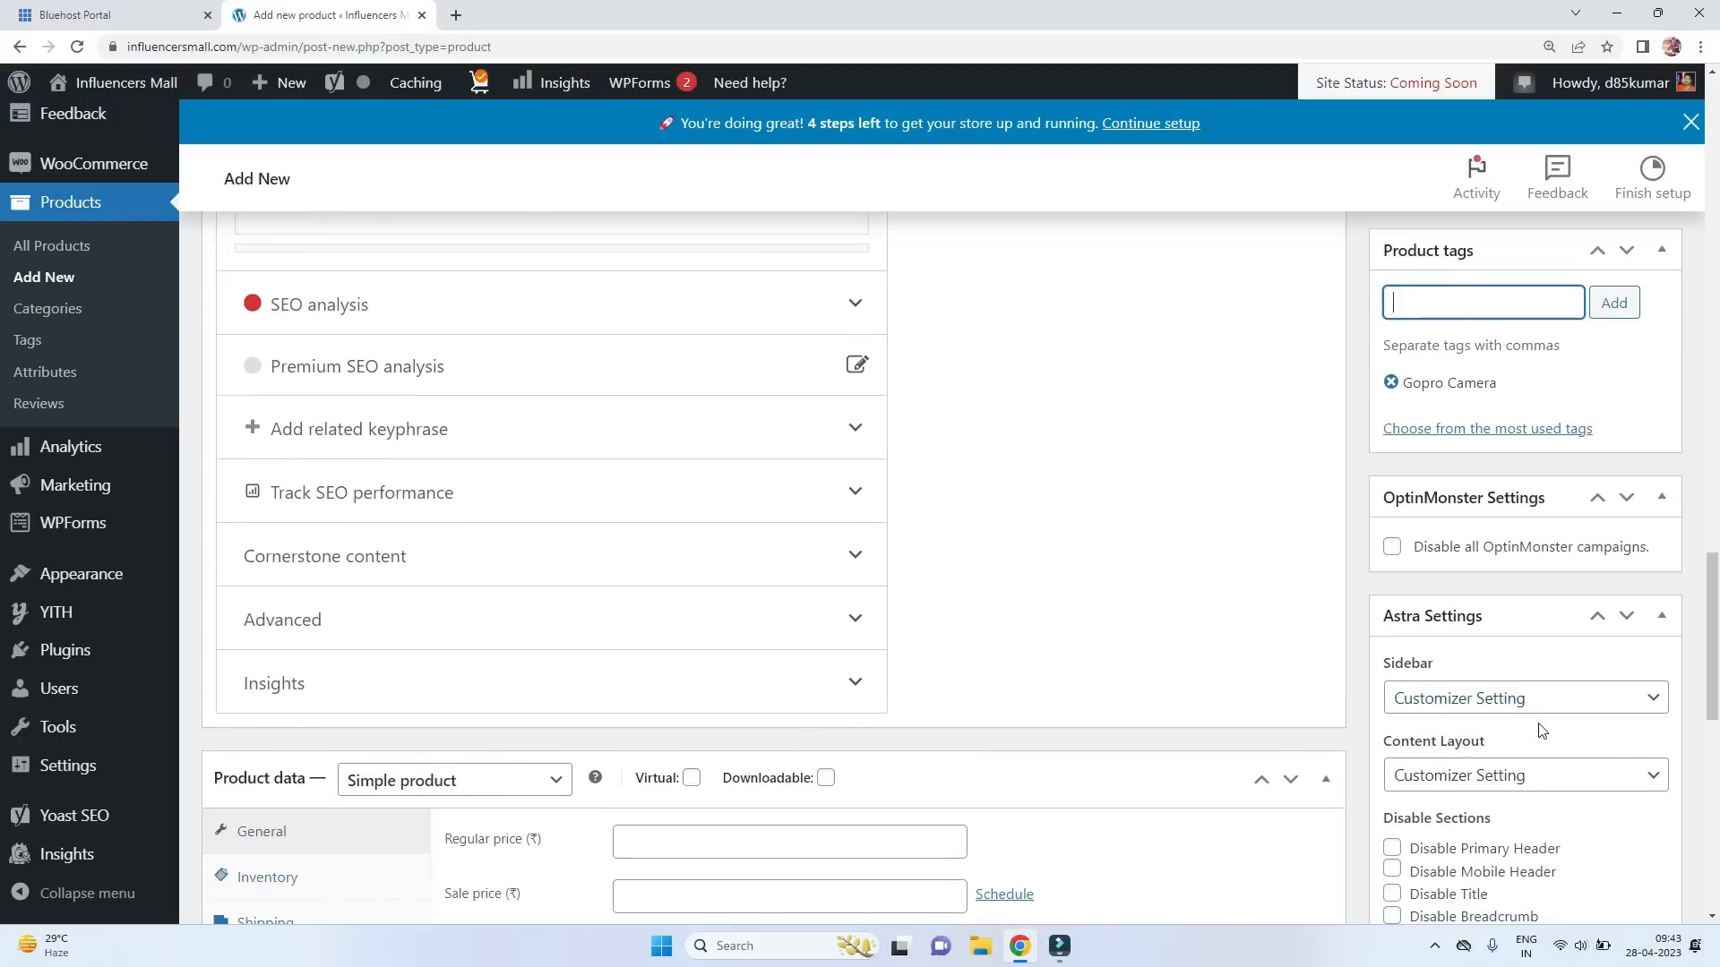
{"action": "scroll", "coordinate": [1537, 761], "scroll_direction": "down", "scroll_amount": 2}
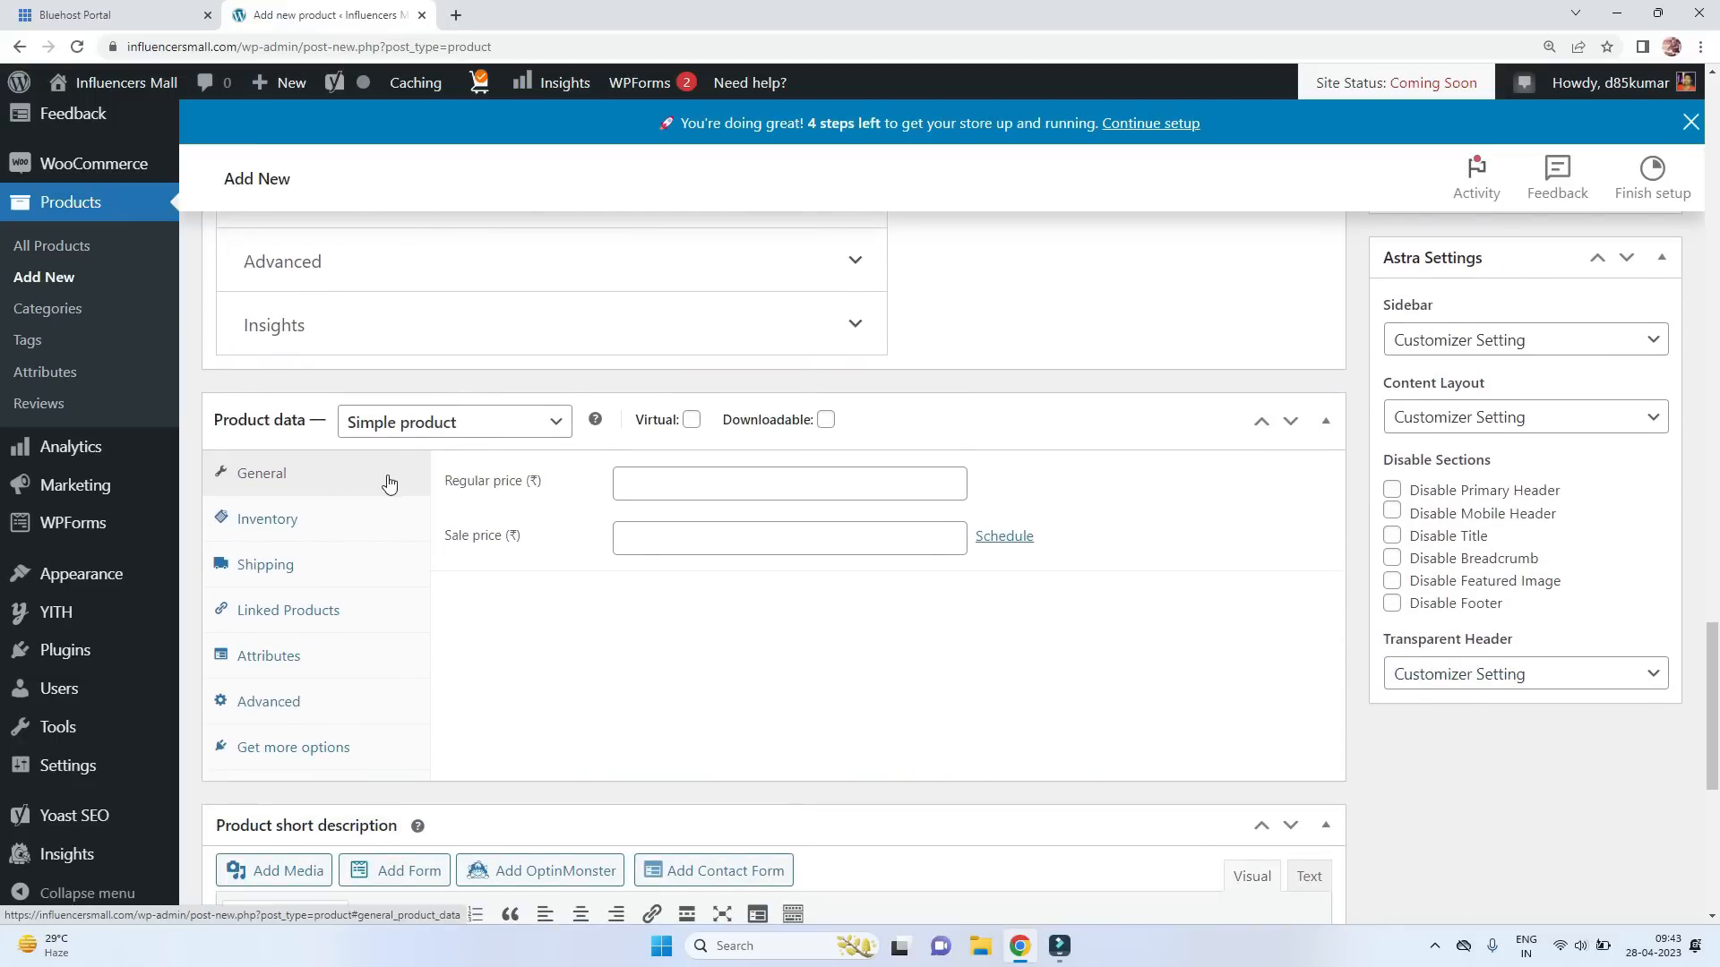
Set the regular price to 50000 and the sale price to 42000.
{"action": "scroll", "coordinate": [388, 484], "scroll_direction": "down", "scroll_amount": 2}
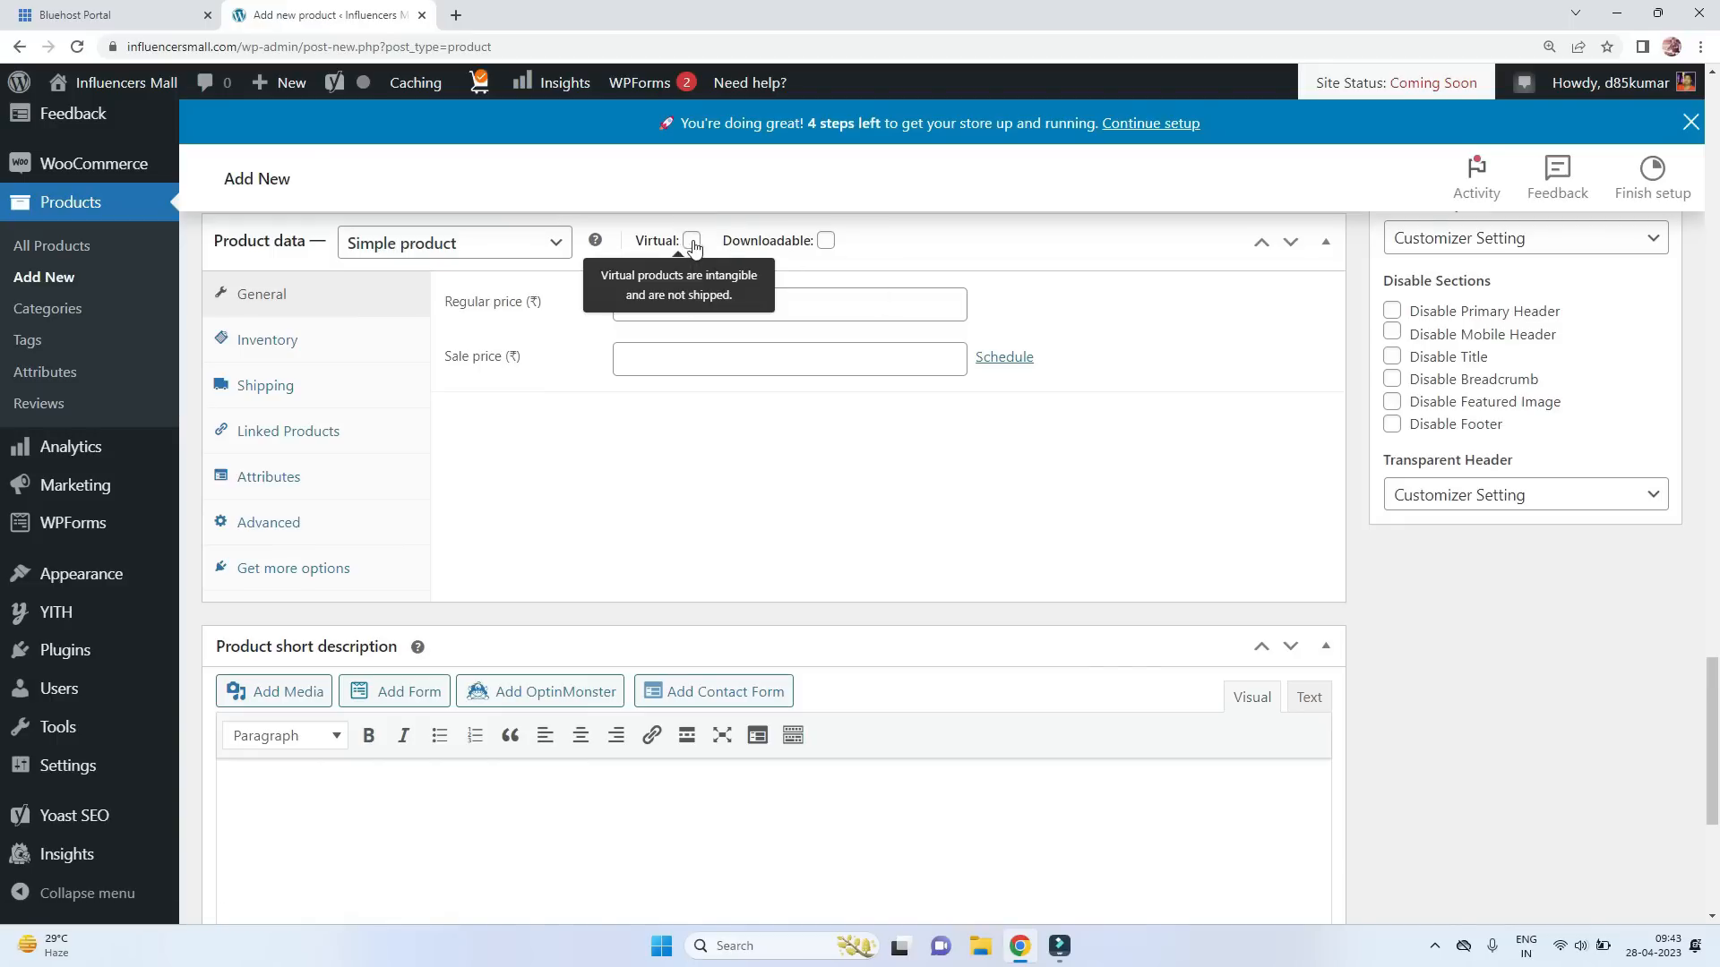
{"action": "left_click", "coordinate": [725, 311]}
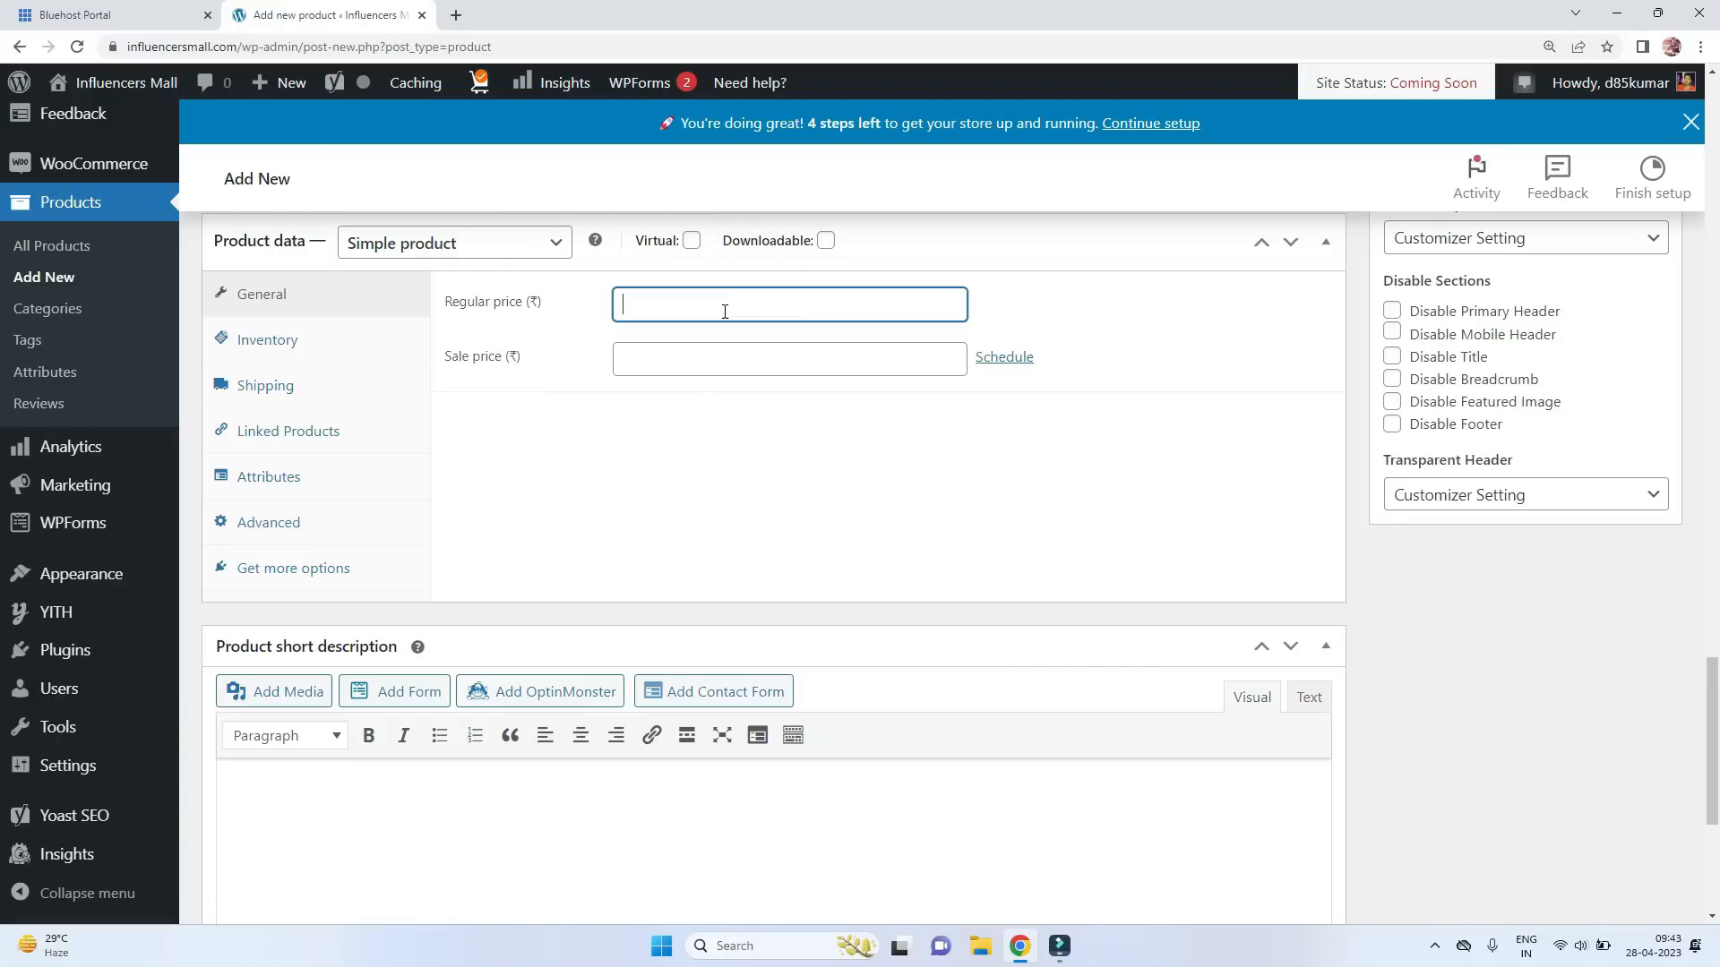
{"action": "left_click", "coordinate": [624, 307]}
{"action": "type", "text": "50000"}
{"action": "left_click", "coordinate": [653, 358]}
{"action": "type", "text": "42000"}
{"action": "left_click", "coordinate": [695, 459]}
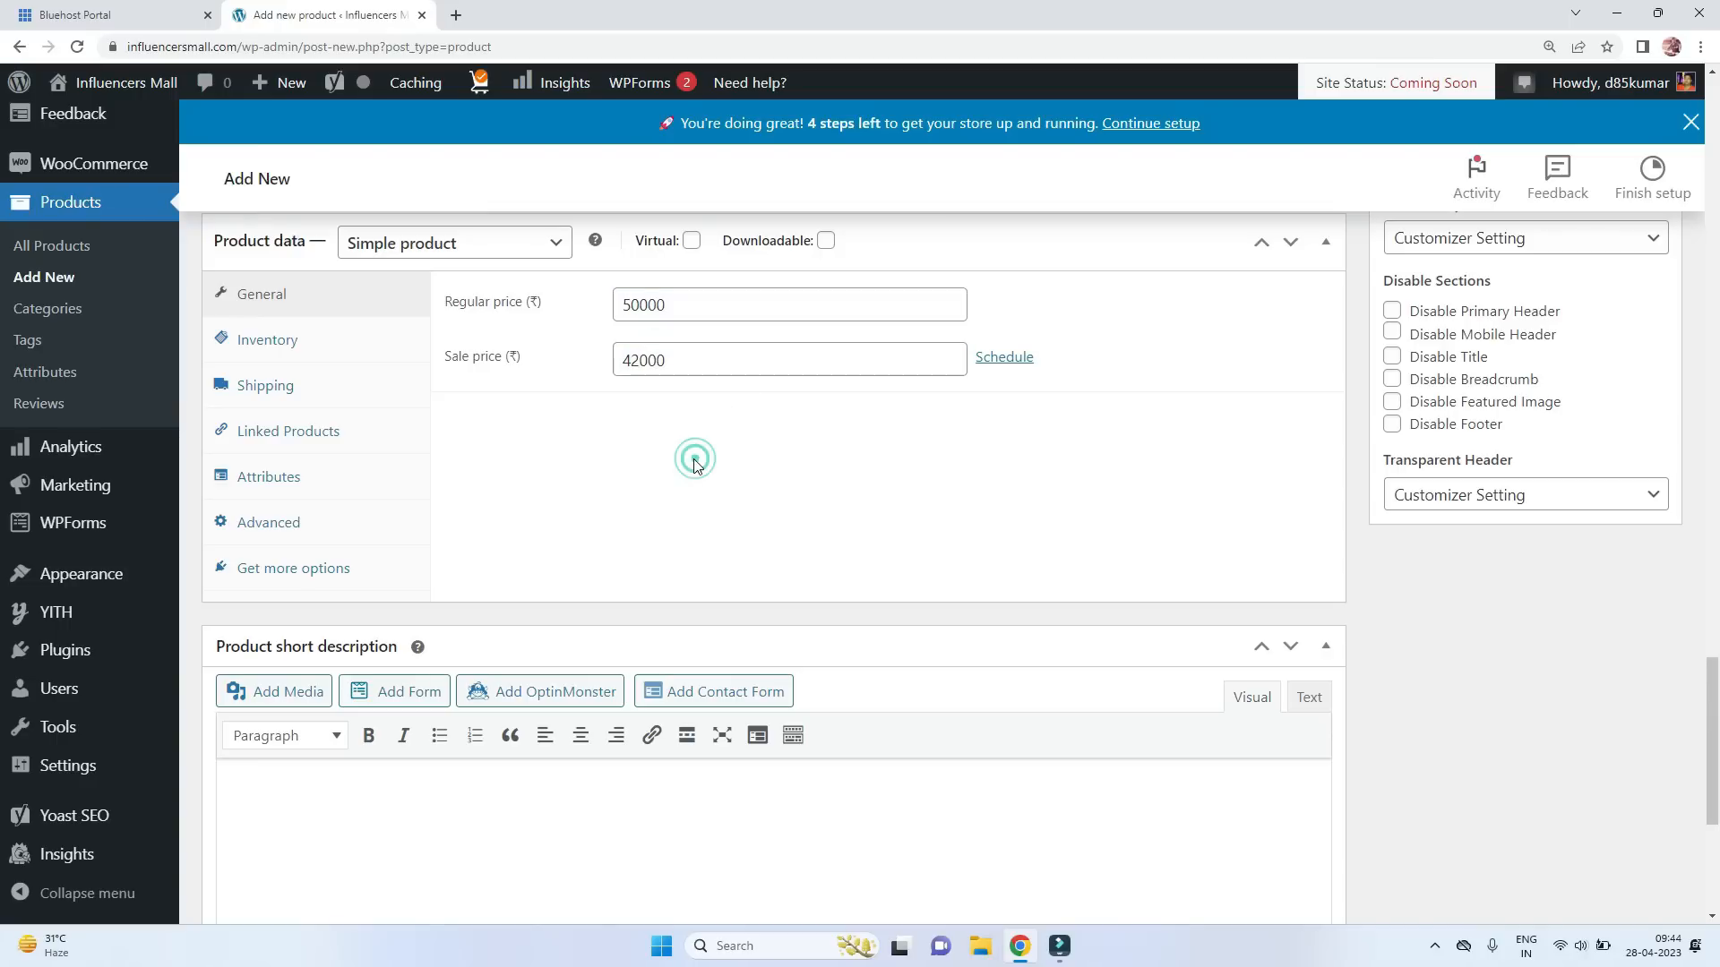
Set SKU GPR10, enable stock tracking with 10 in stock, and limit to one per order.
{"action": "left_click", "coordinate": [292, 353]}
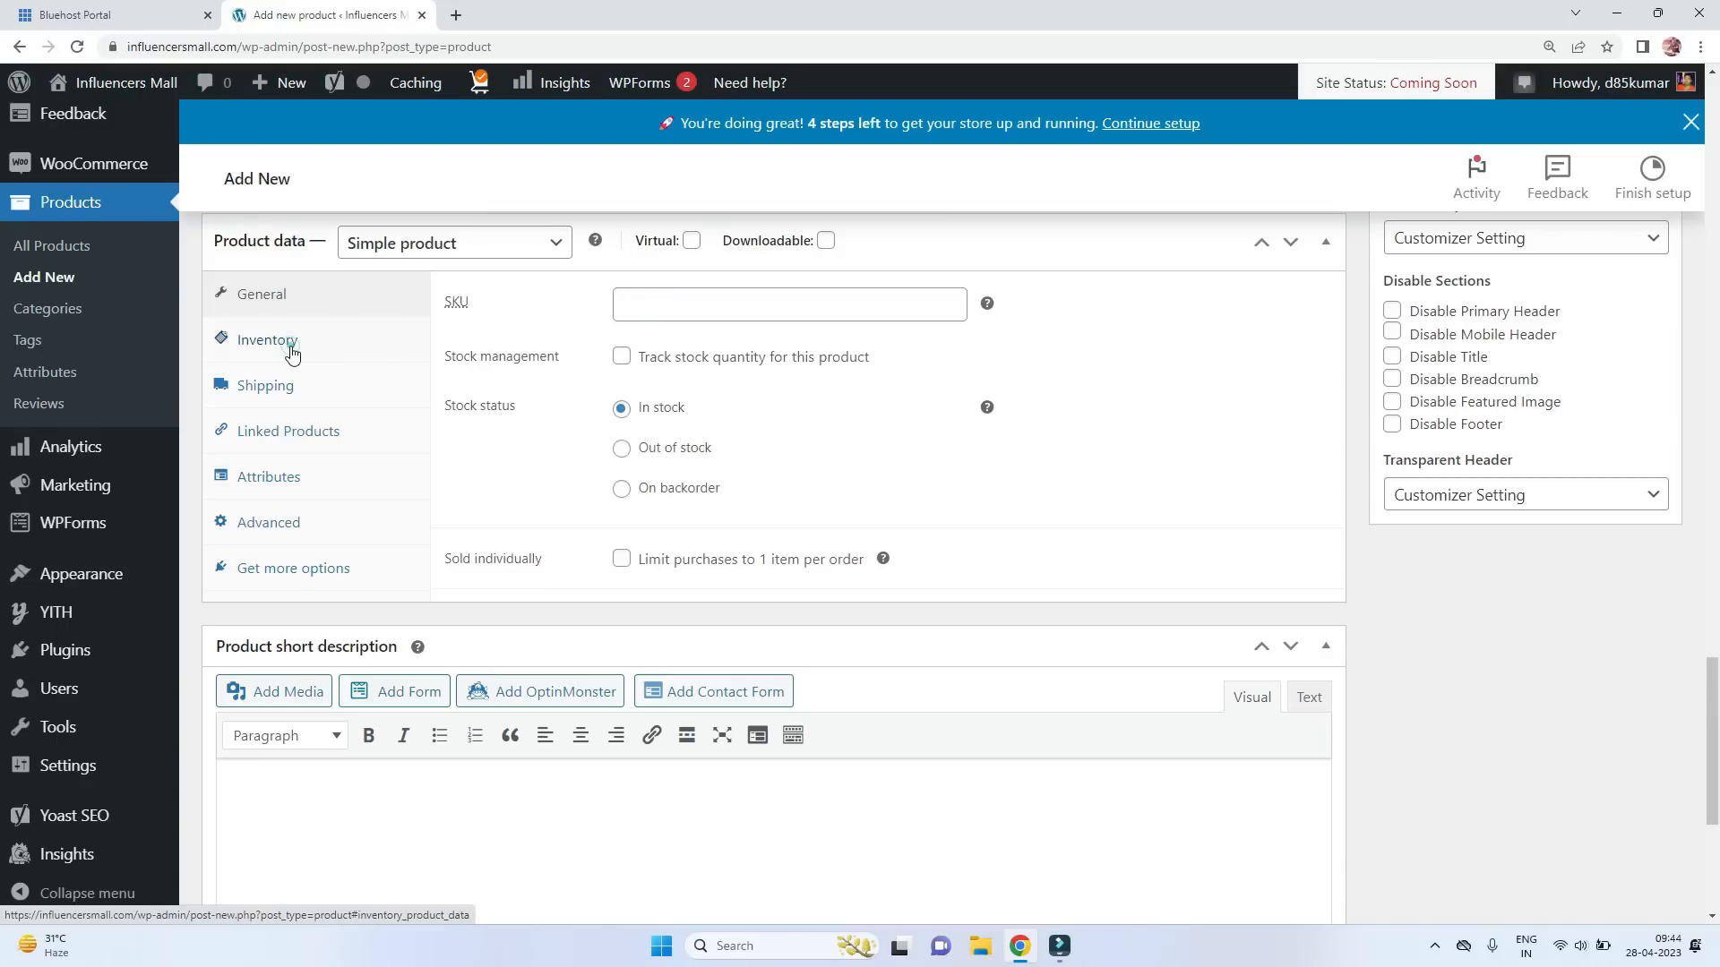
{"action": "left_click", "coordinate": [660, 303]}
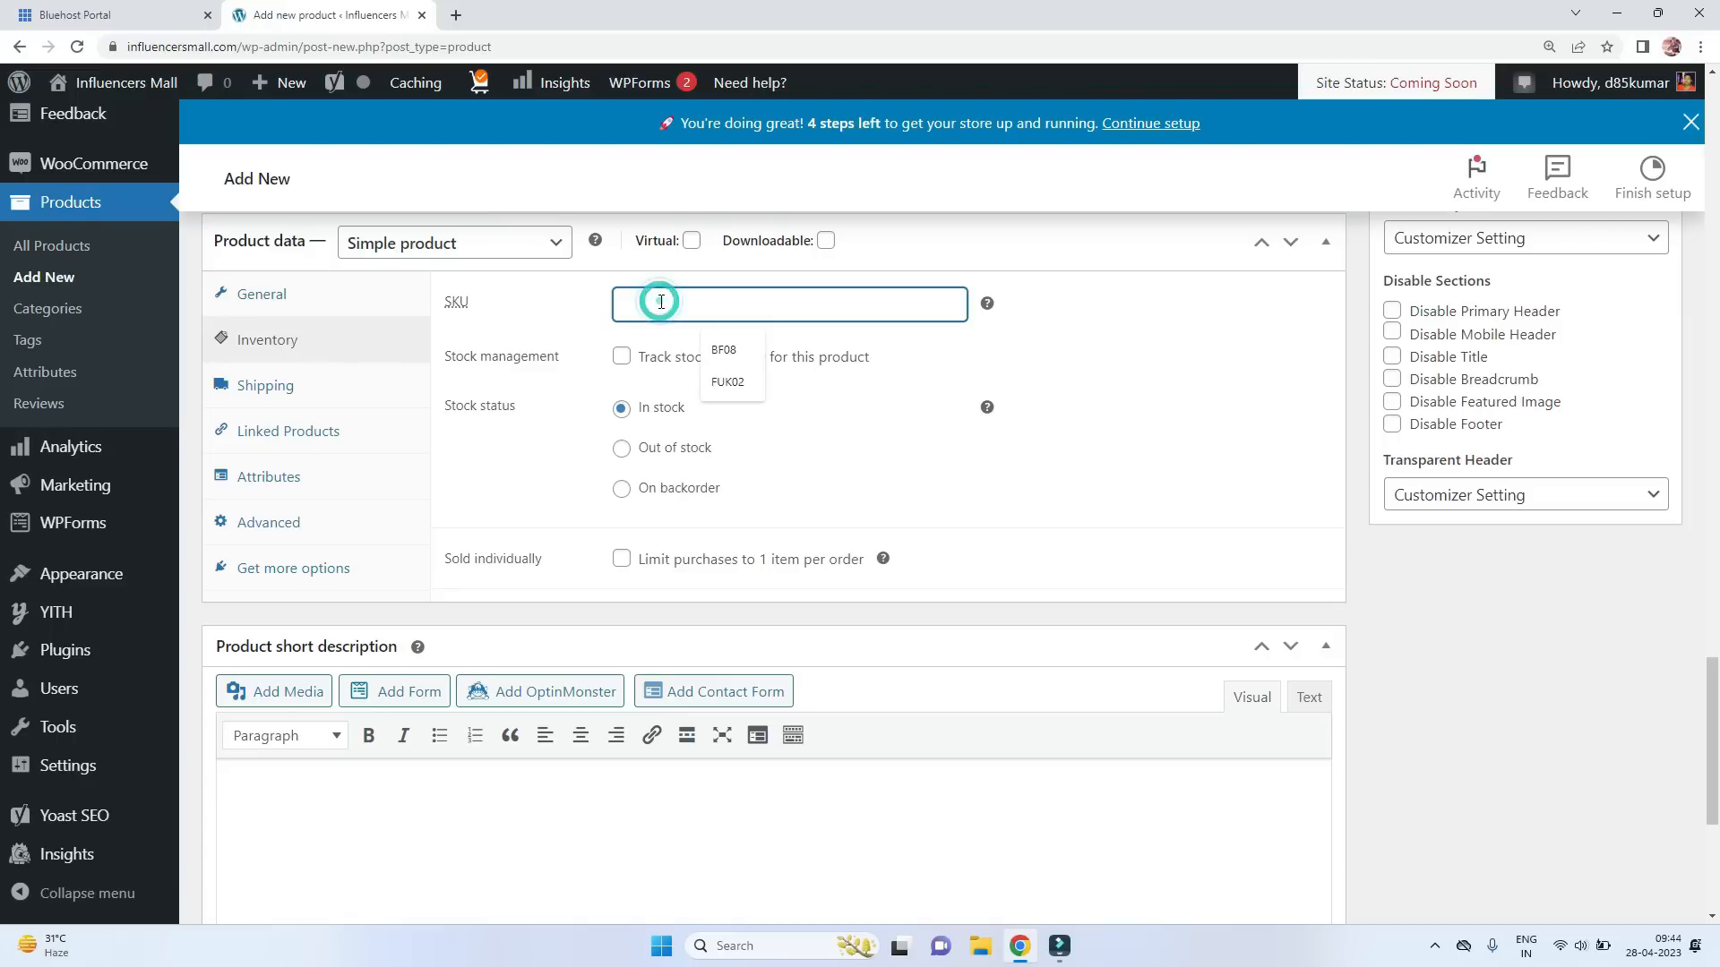
{"action": "type", "text": "GPR10"}
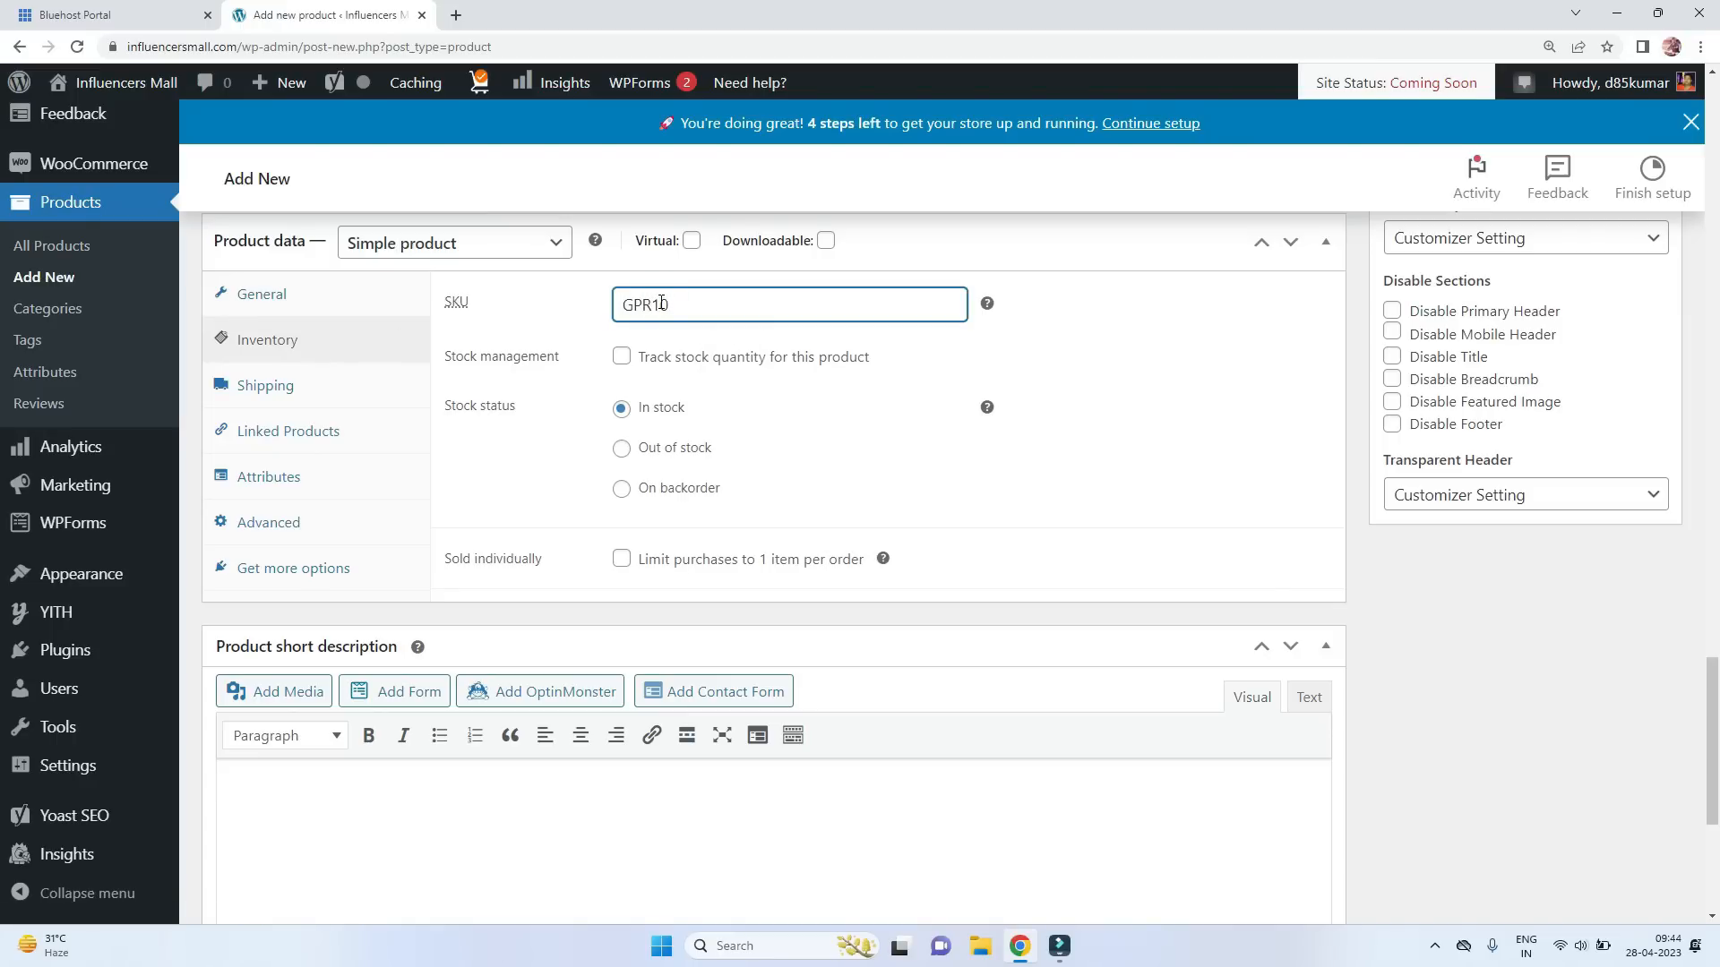
{"action": "left_click", "coordinate": [620, 357]}
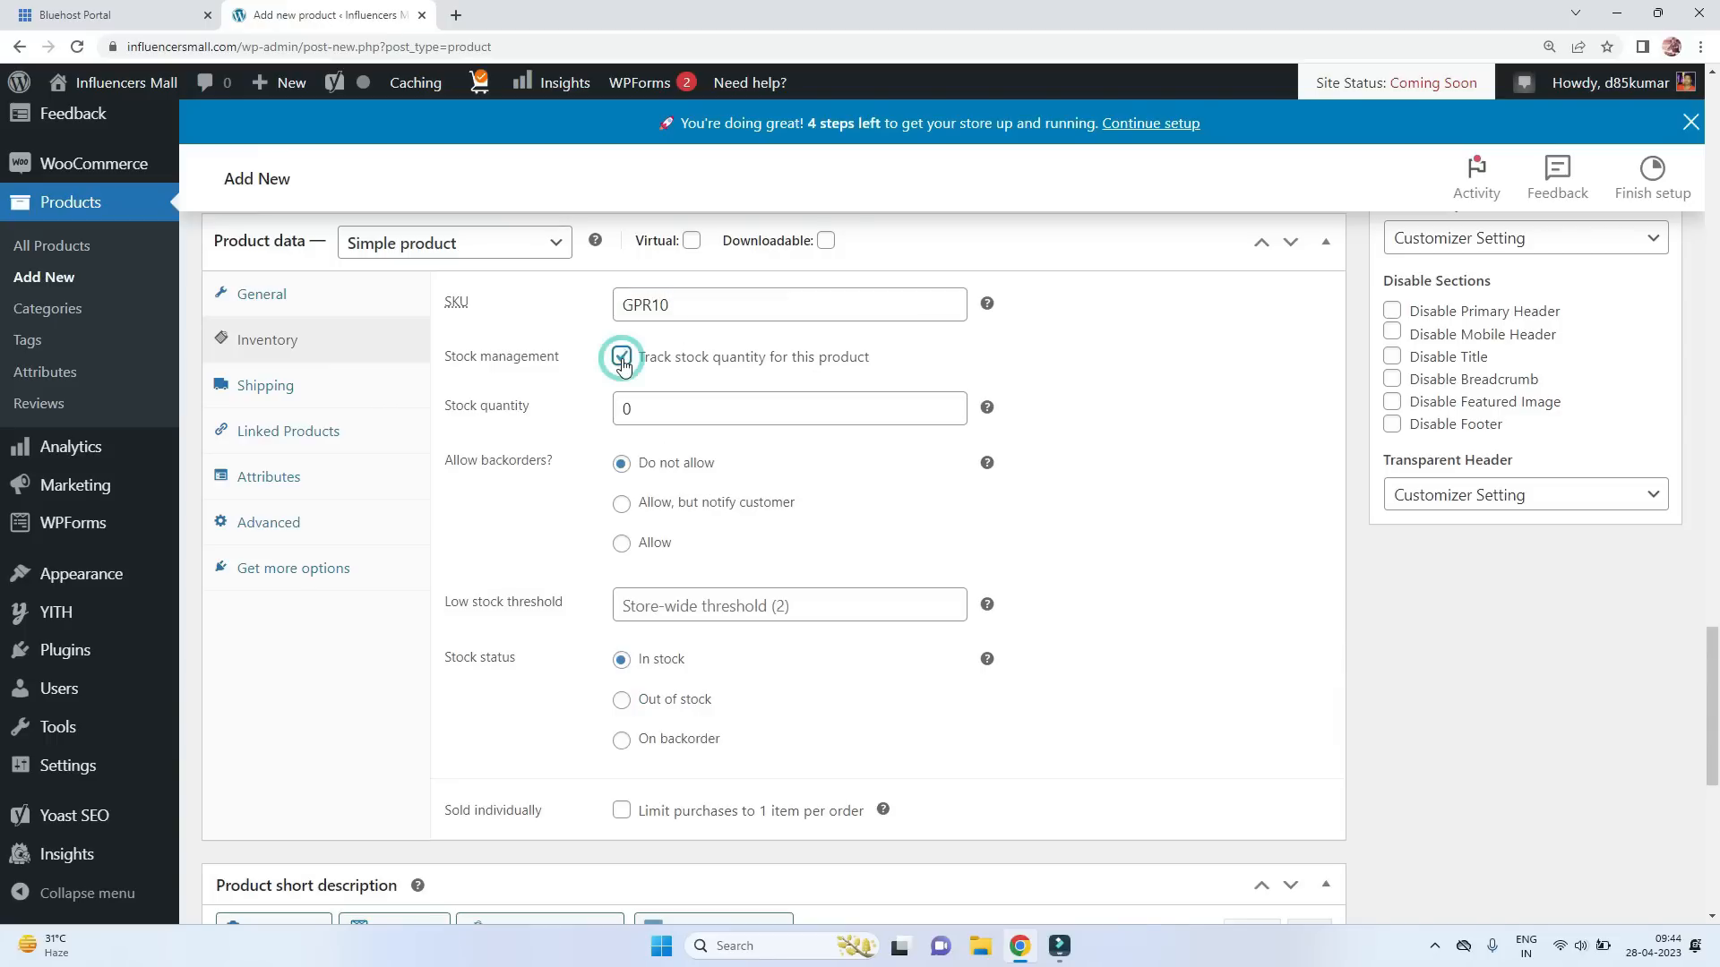
{"action": "left_click", "coordinate": [642, 412]}
{"action": "double_click", "coordinate": [631, 410]}
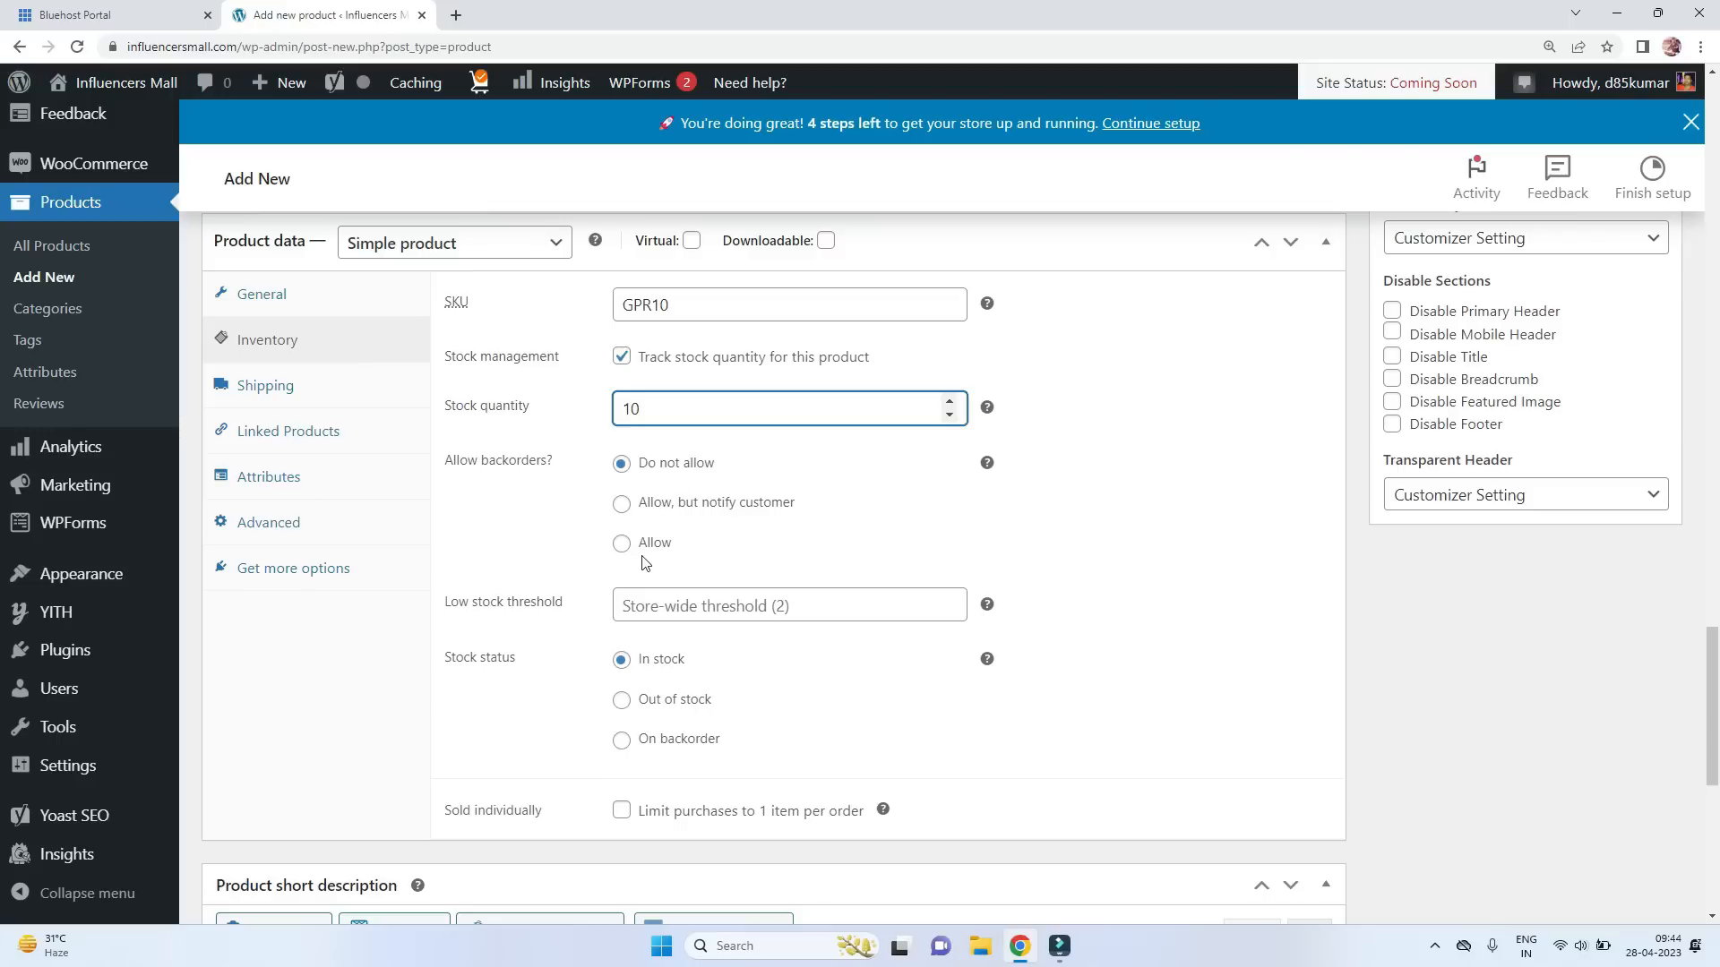
{"action": "scroll", "coordinate": [618, 557], "scroll_direction": "down", "scroll_amount": 2}
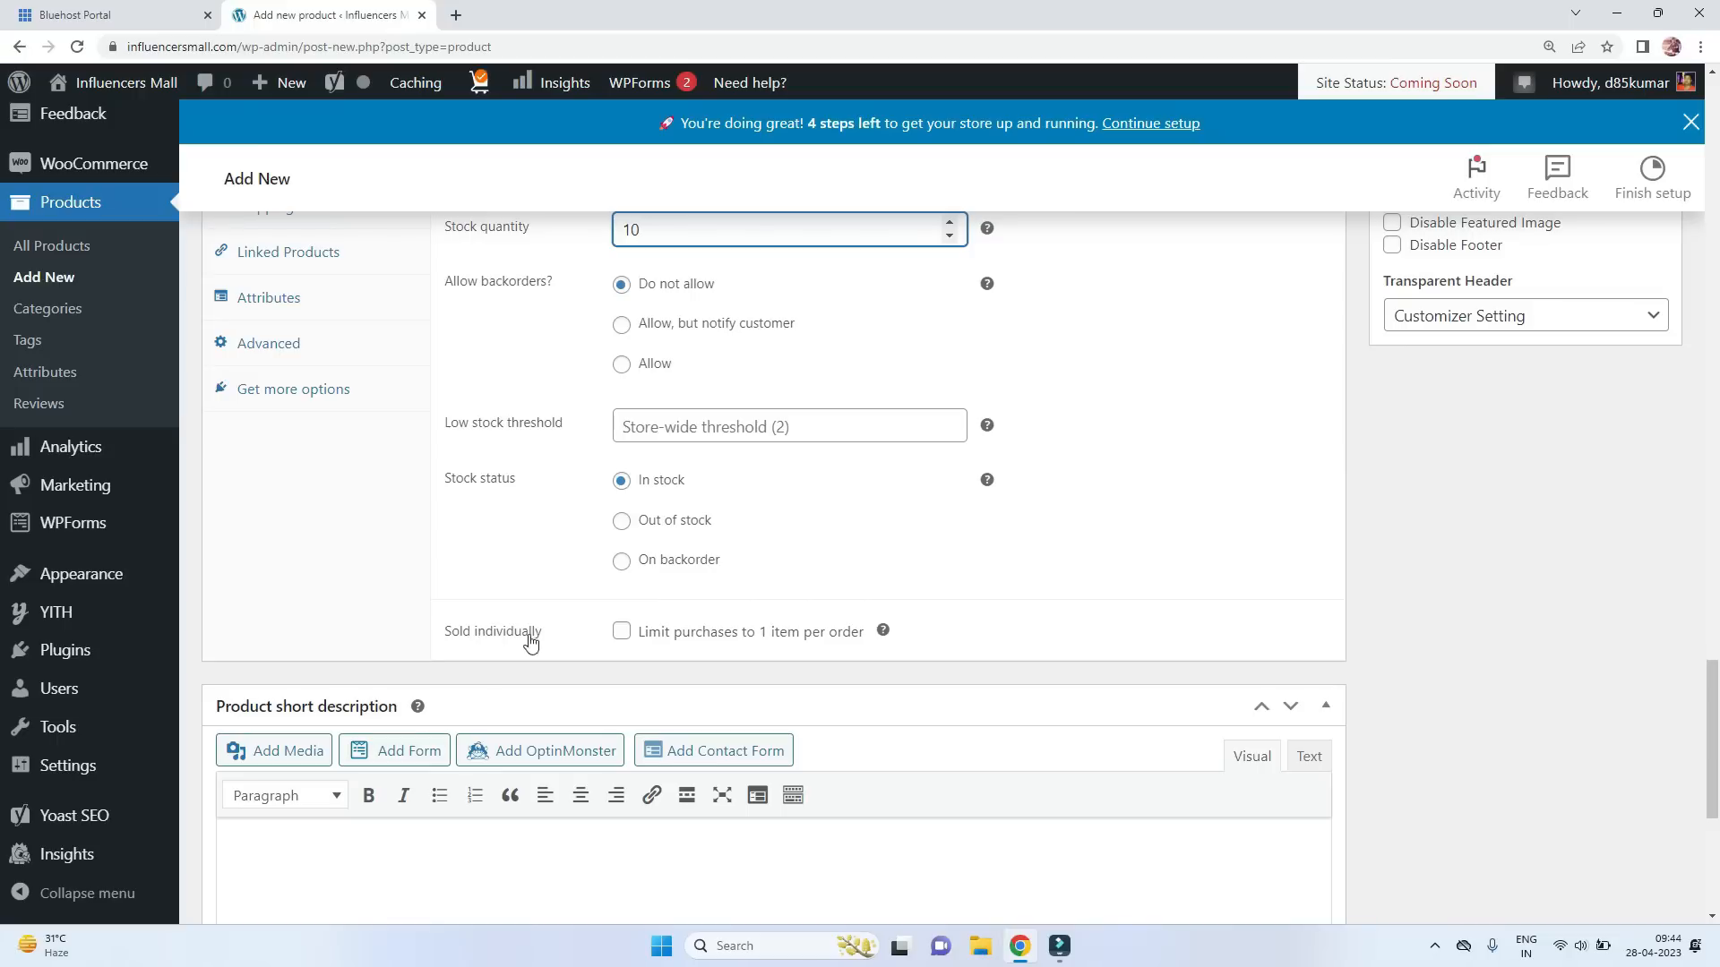
{"action": "left_click", "coordinate": [619, 634]}
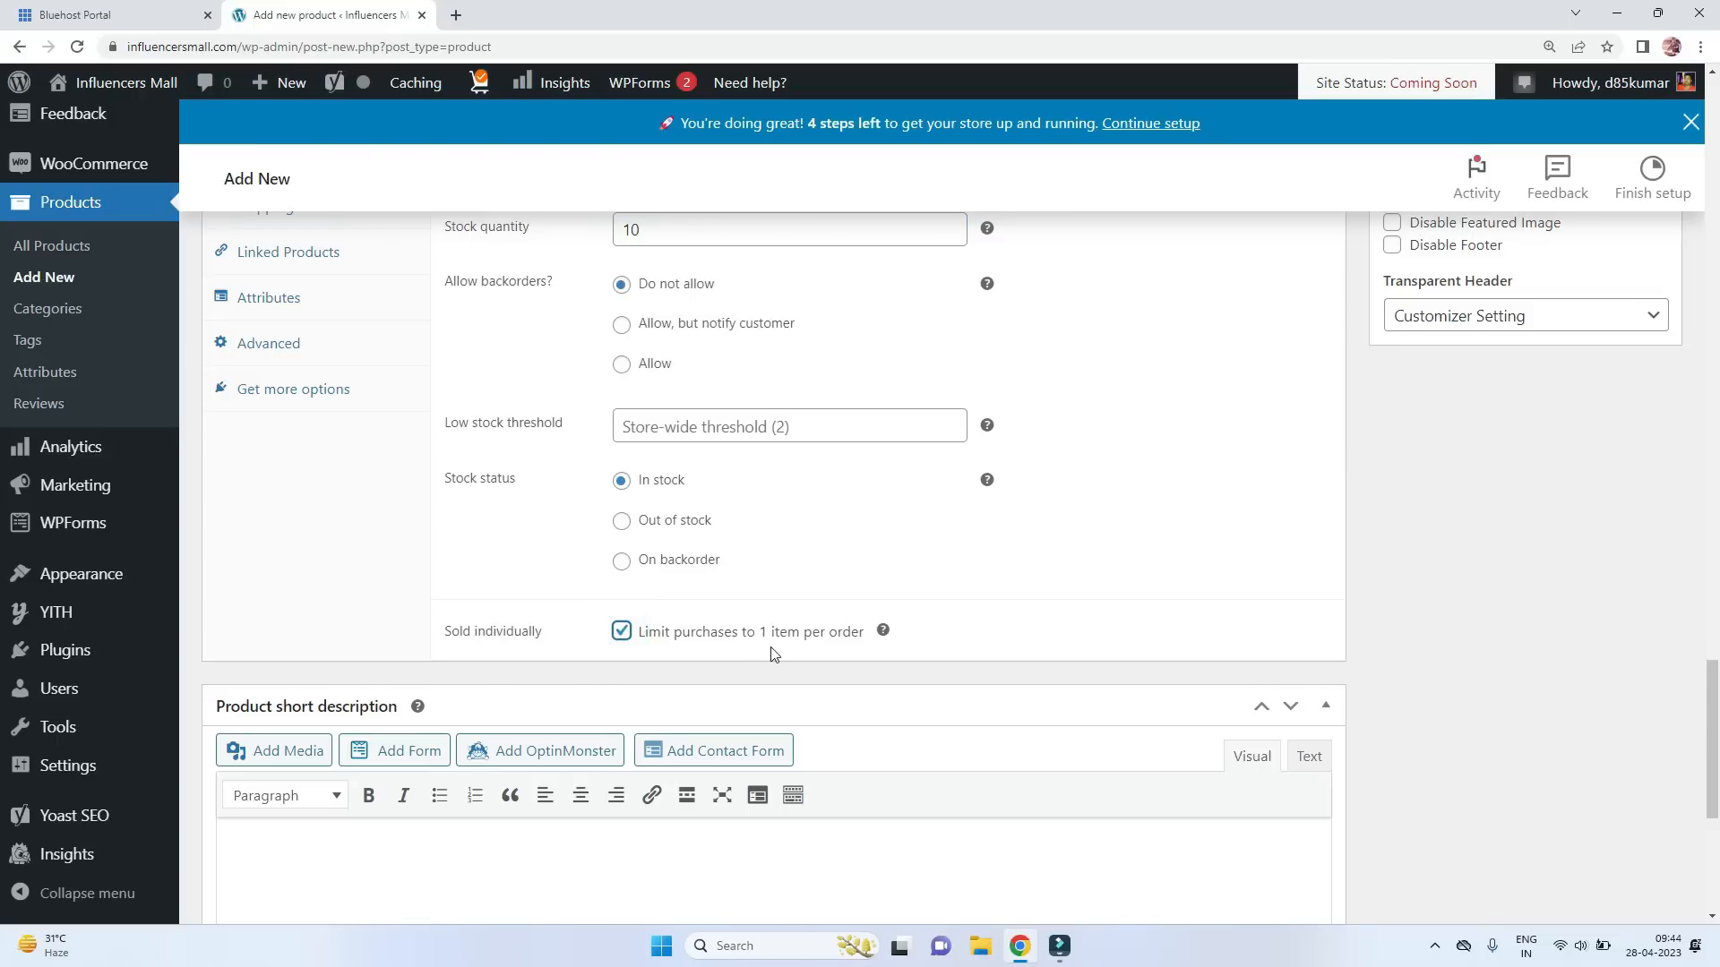
{"action": "scroll", "coordinate": [1000, 574], "scroll_direction": "up", "scroll_amount": 2}
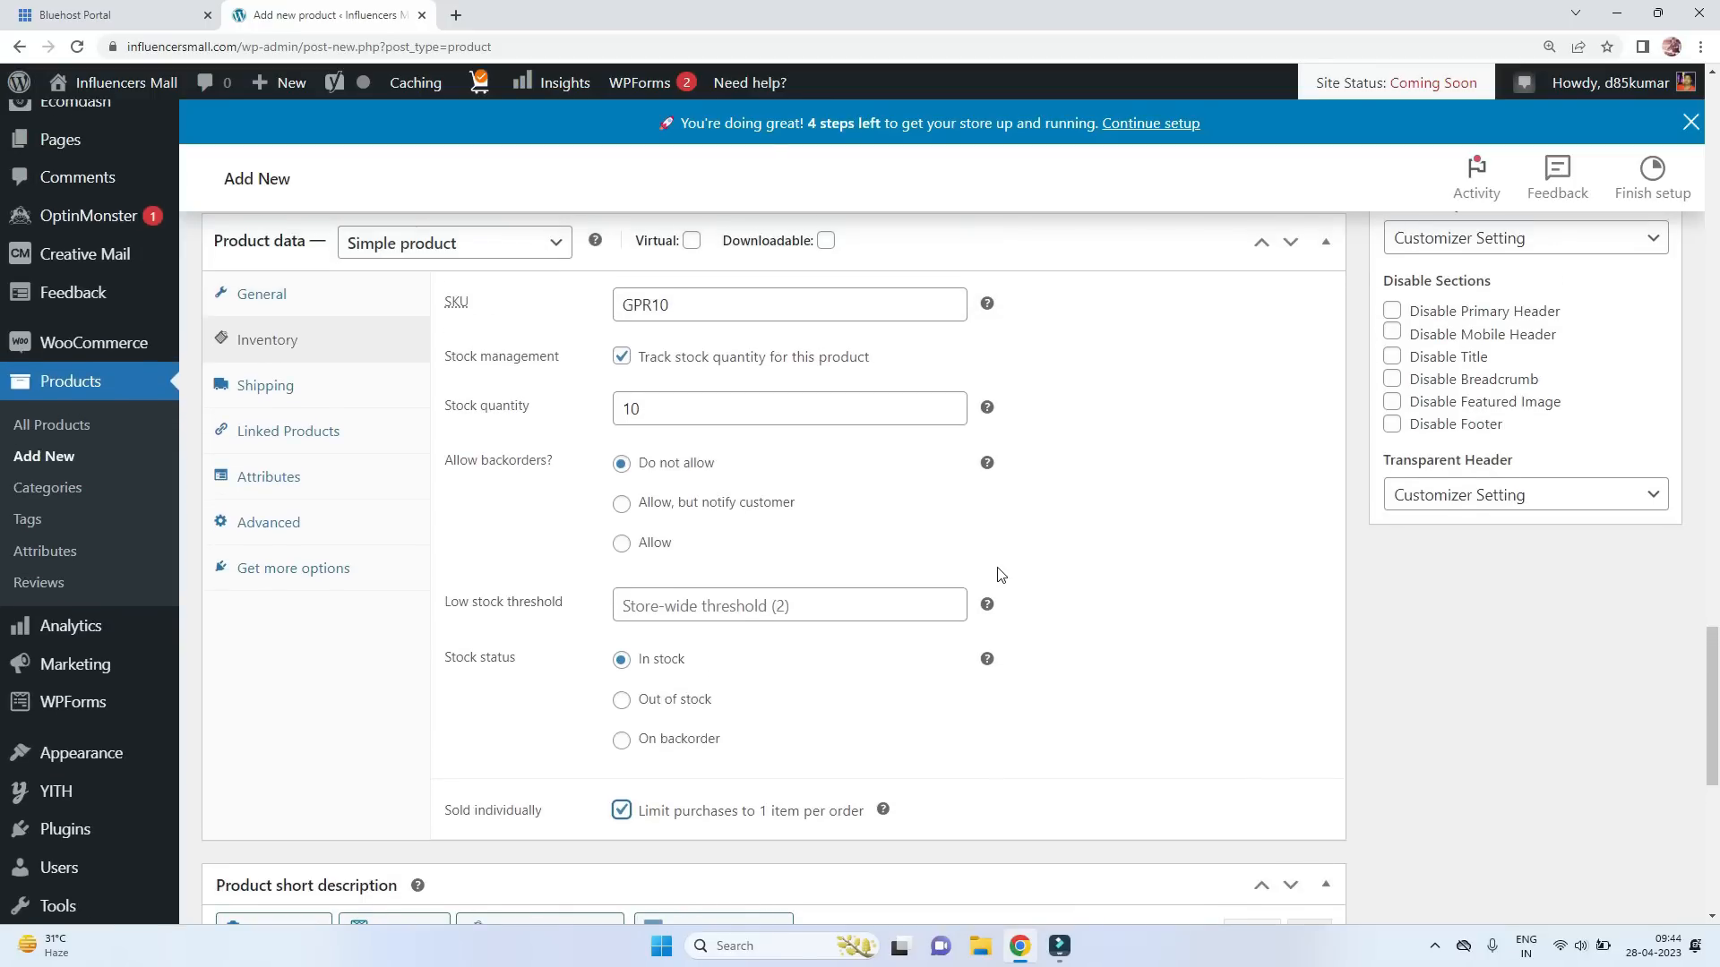
{"action": "scroll", "coordinate": [1001, 574], "scroll_direction": "up", "scroll_amount": 1}
Set the shipping weight to 0.30 kg.
{"action": "left_click", "coordinate": [263, 477]}
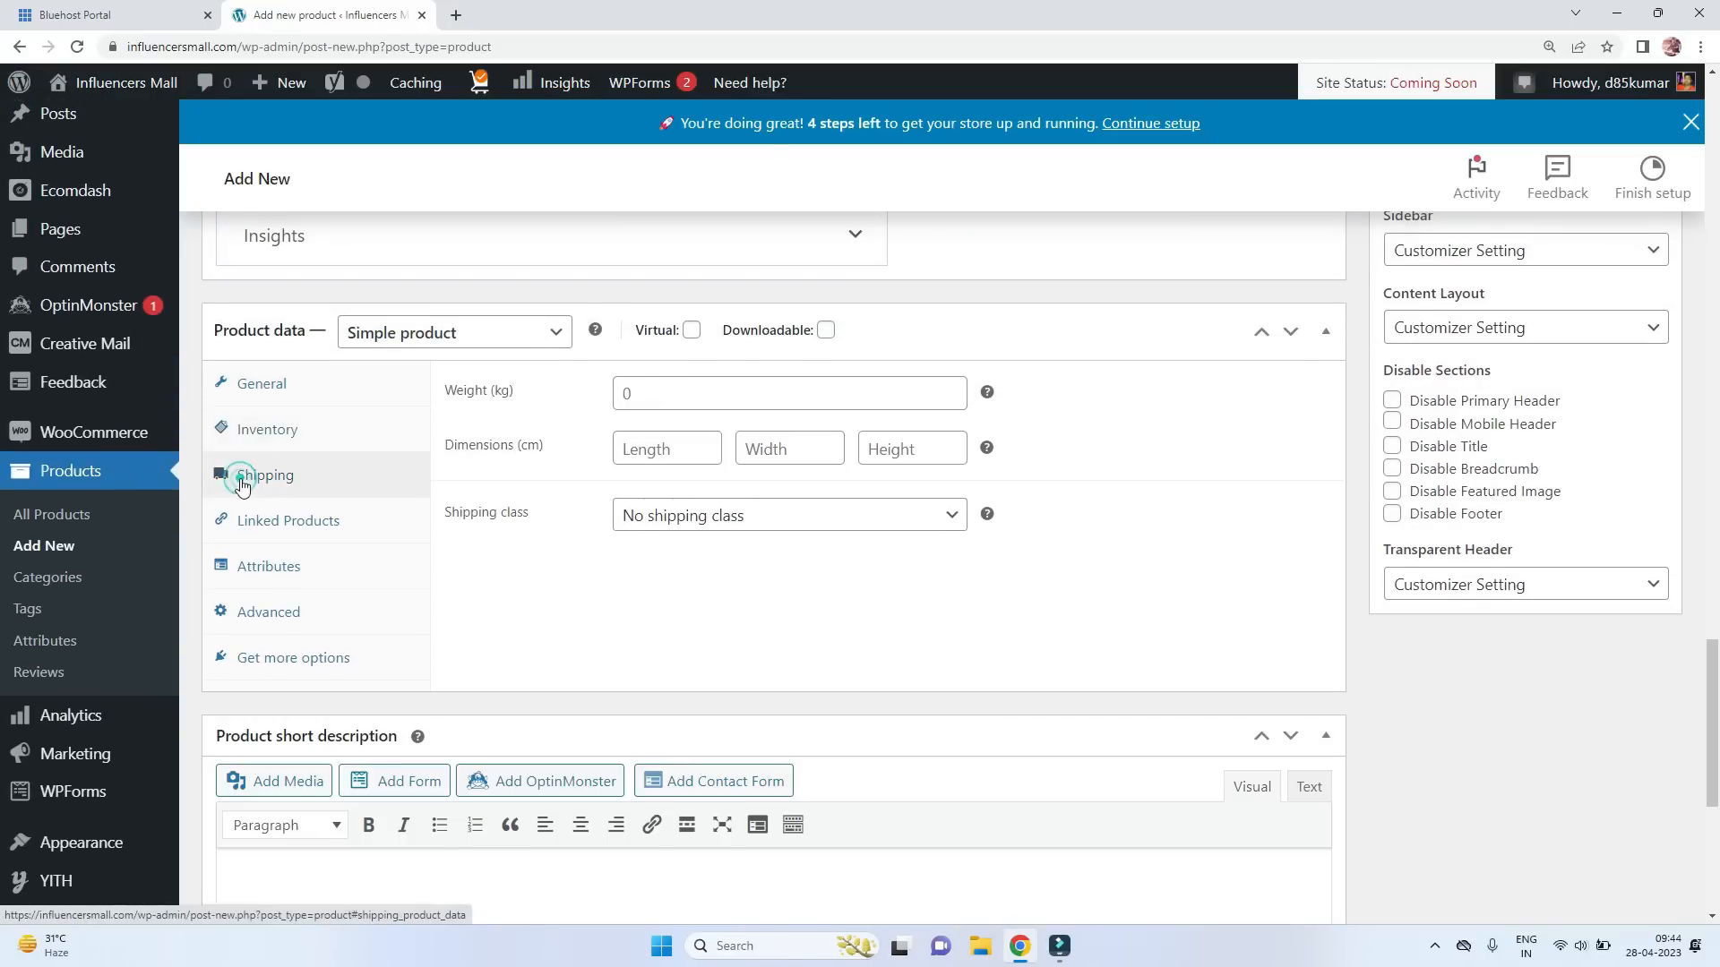
{"action": "left_click", "coordinate": [637, 398]}
{"action": "type", "text": "0.3"}
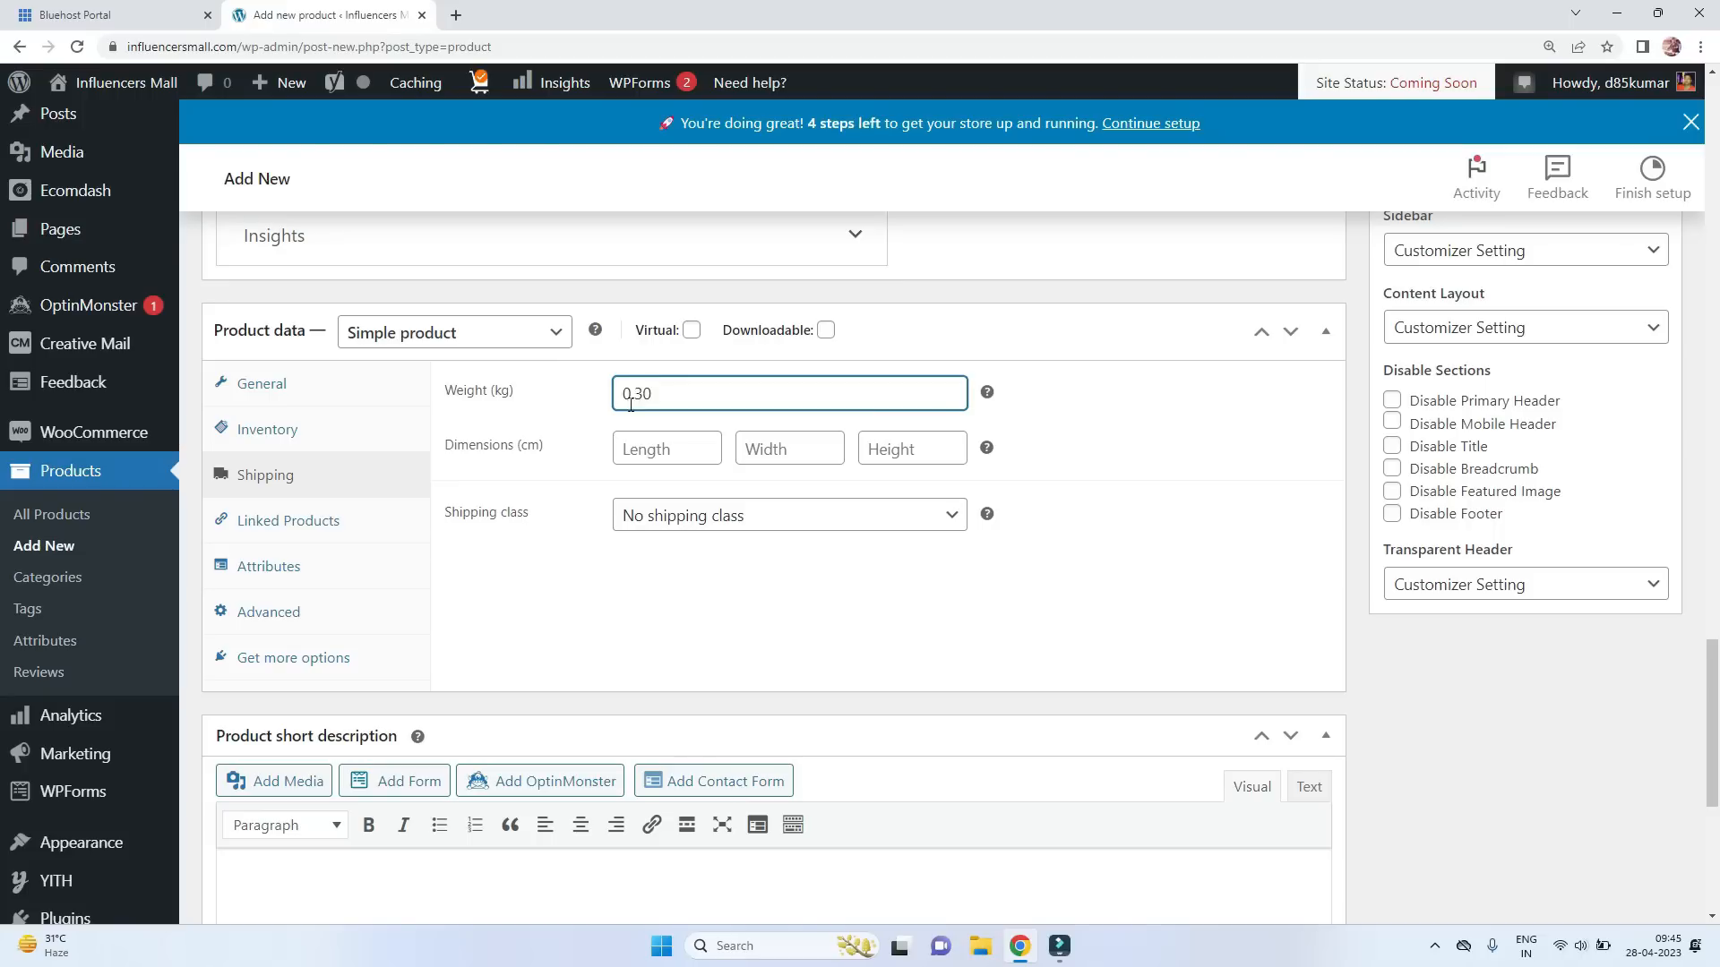
{"action": "left_click", "coordinate": [624, 449]}
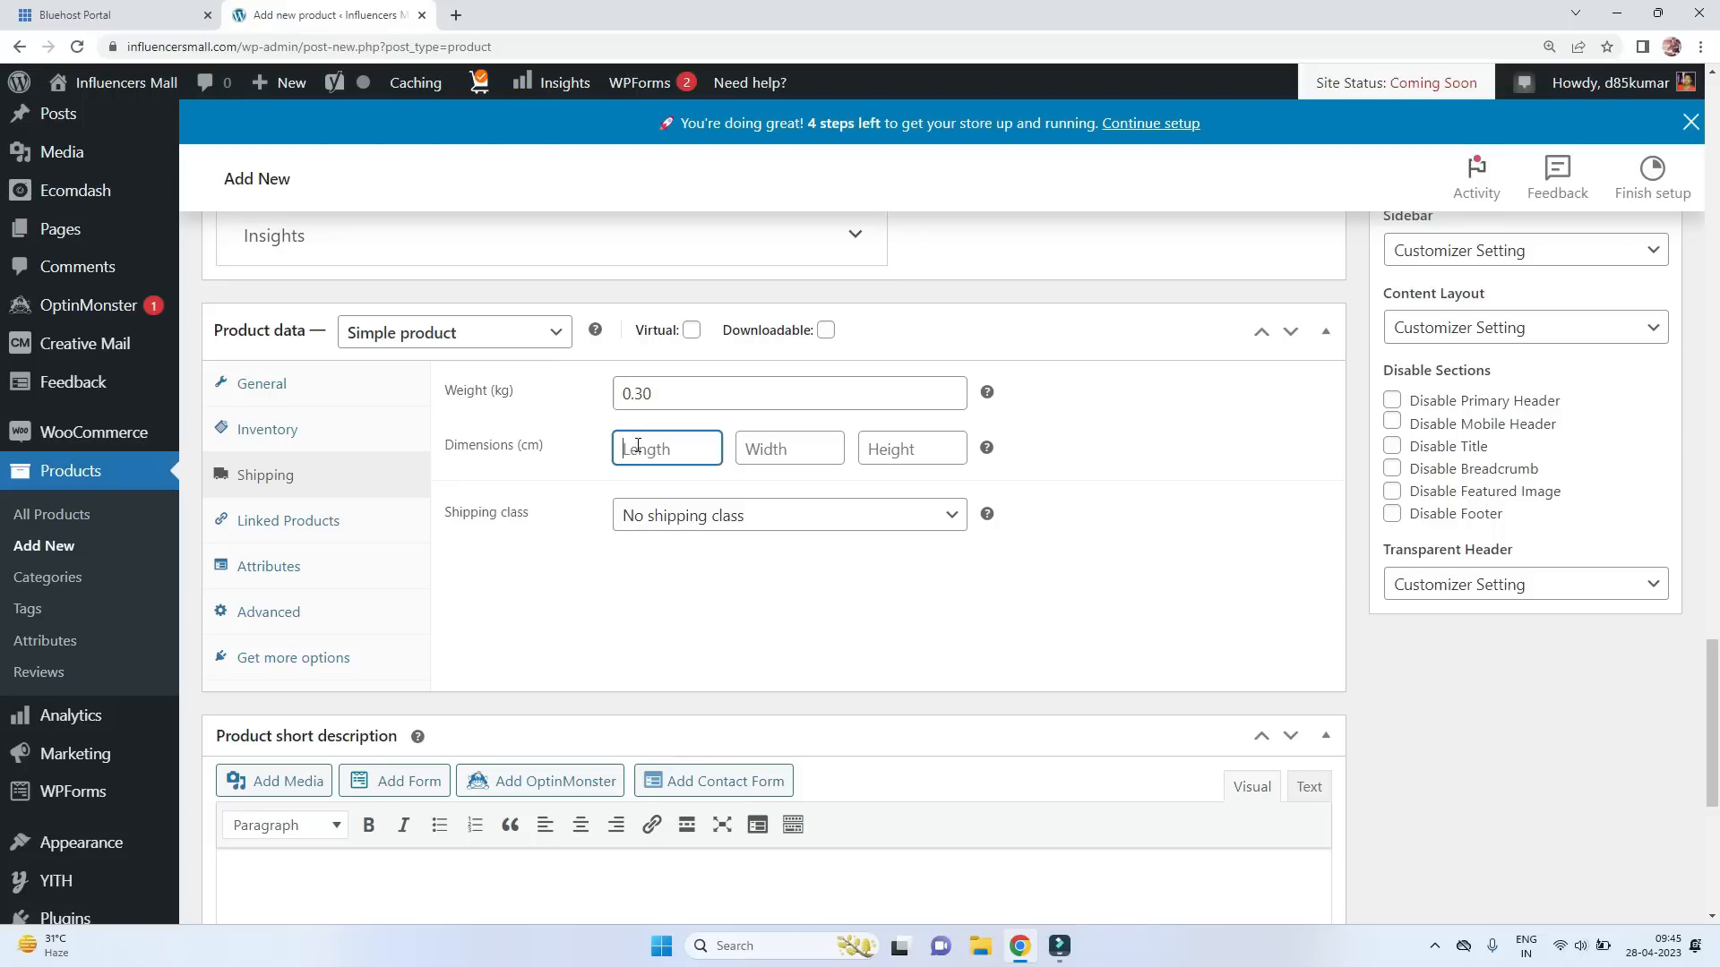
{"action": "left_click", "coordinate": [268, 393]}
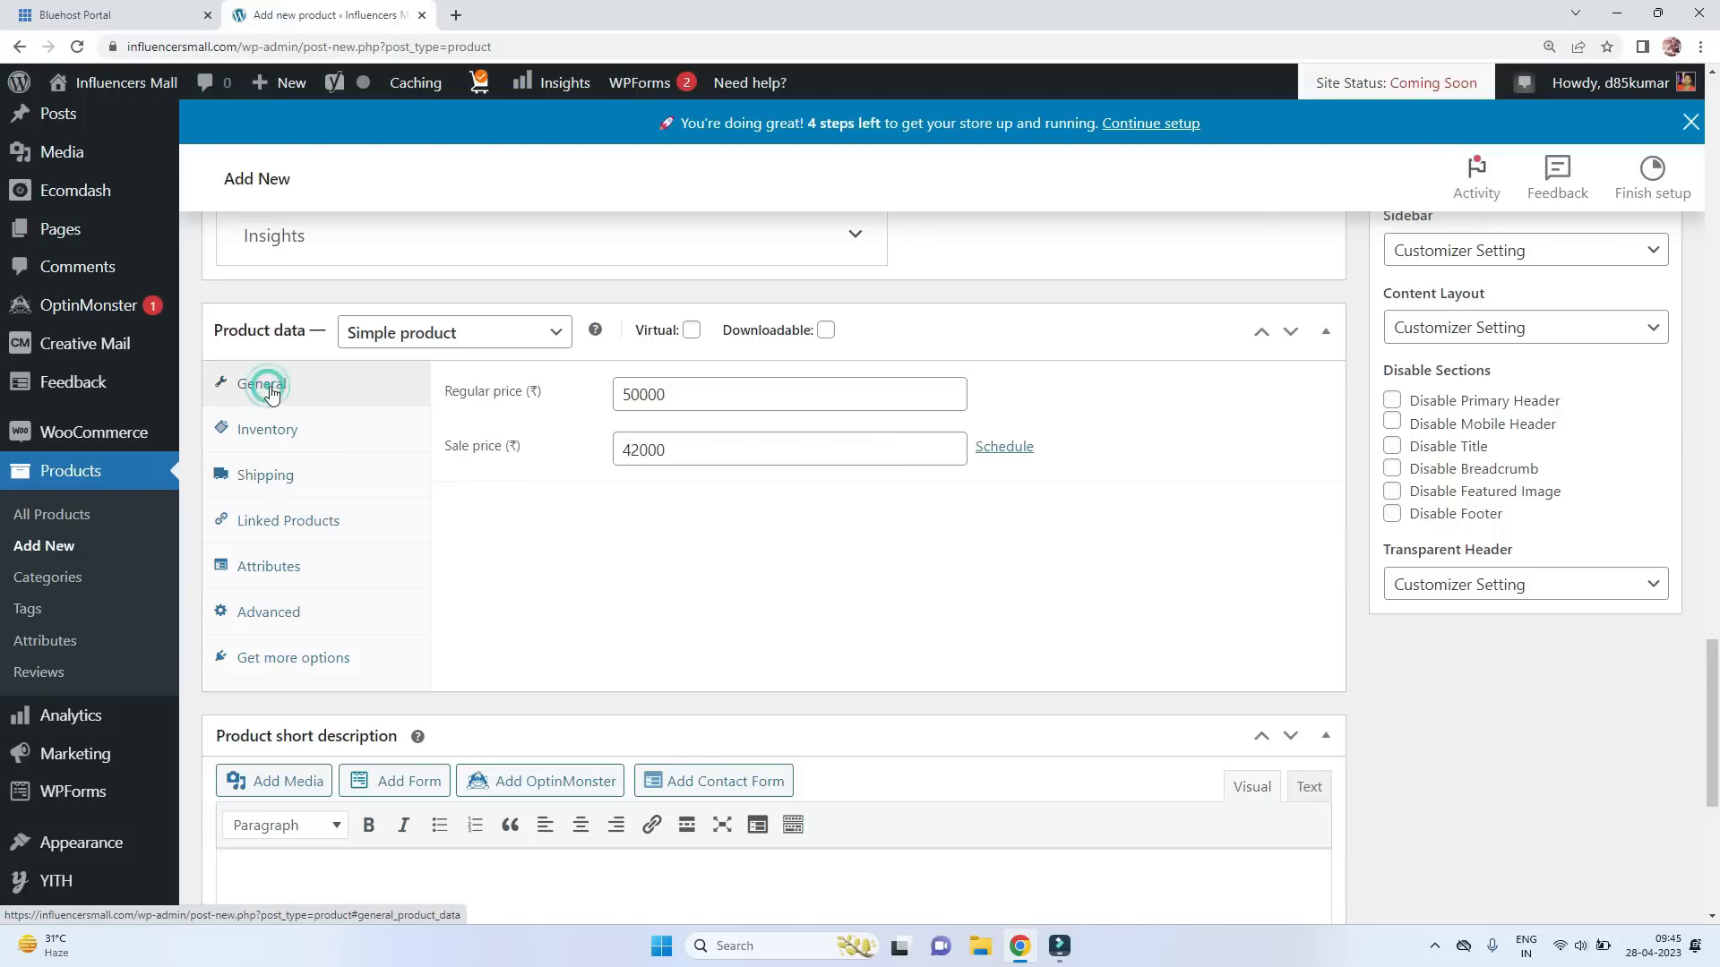
{"action": "scroll", "coordinate": [689, 477], "scroll_direction": "down", "scroll_amount": 3}
{"action": "left_click", "coordinate": [353, 460]}
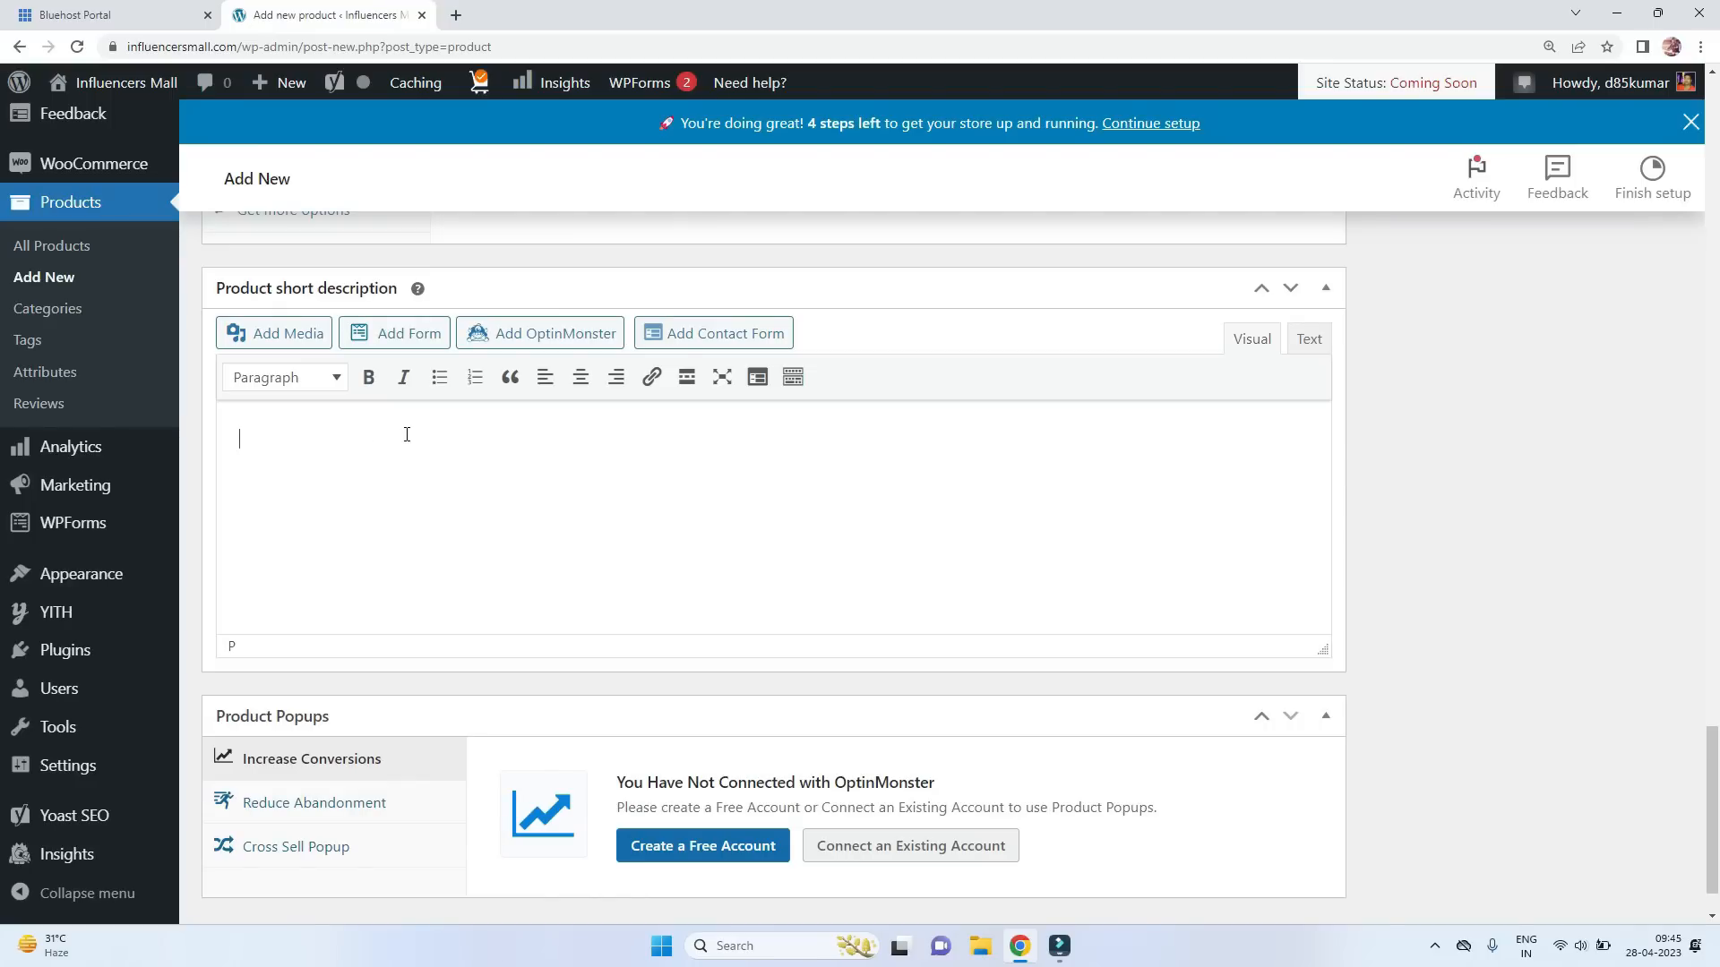
Paste the feature list into the product short description.
{"action": "key", "text": "ctrl+v"}
{"action": "scroll", "coordinate": [1013, 502], "scroll_direction": "up", "scroll_amount": 10}
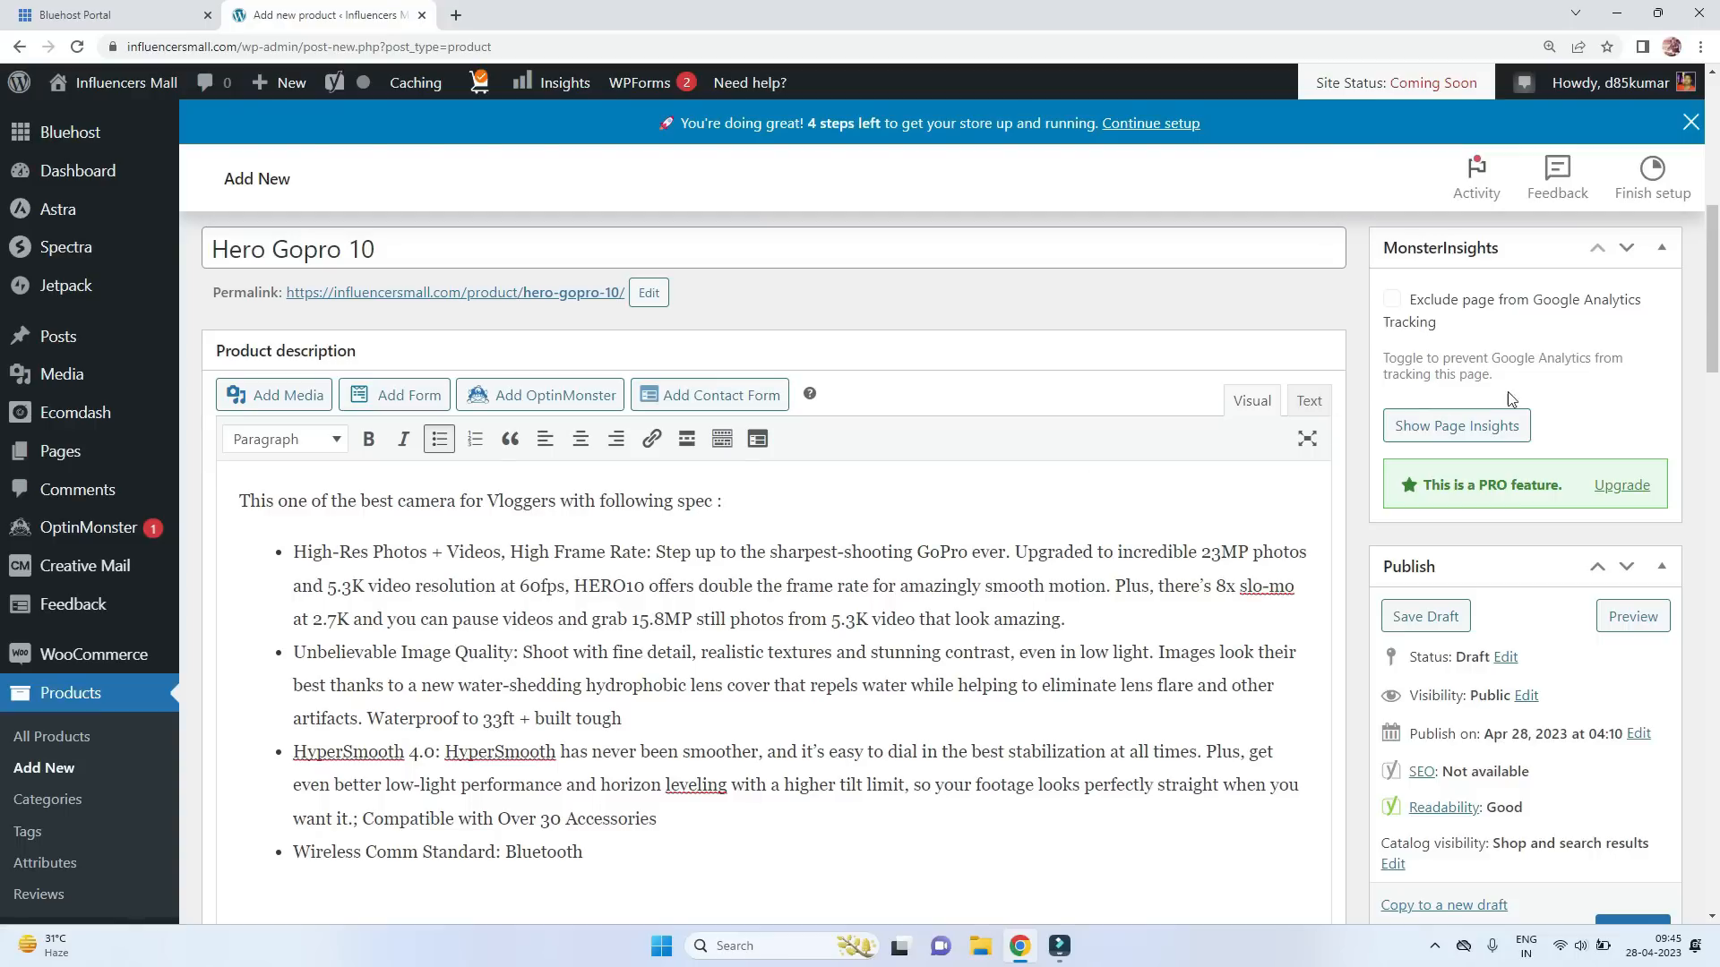
{"action": "scroll", "coordinate": [1586, 502], "scroll_direction": "down", "scroll_amount": 1}
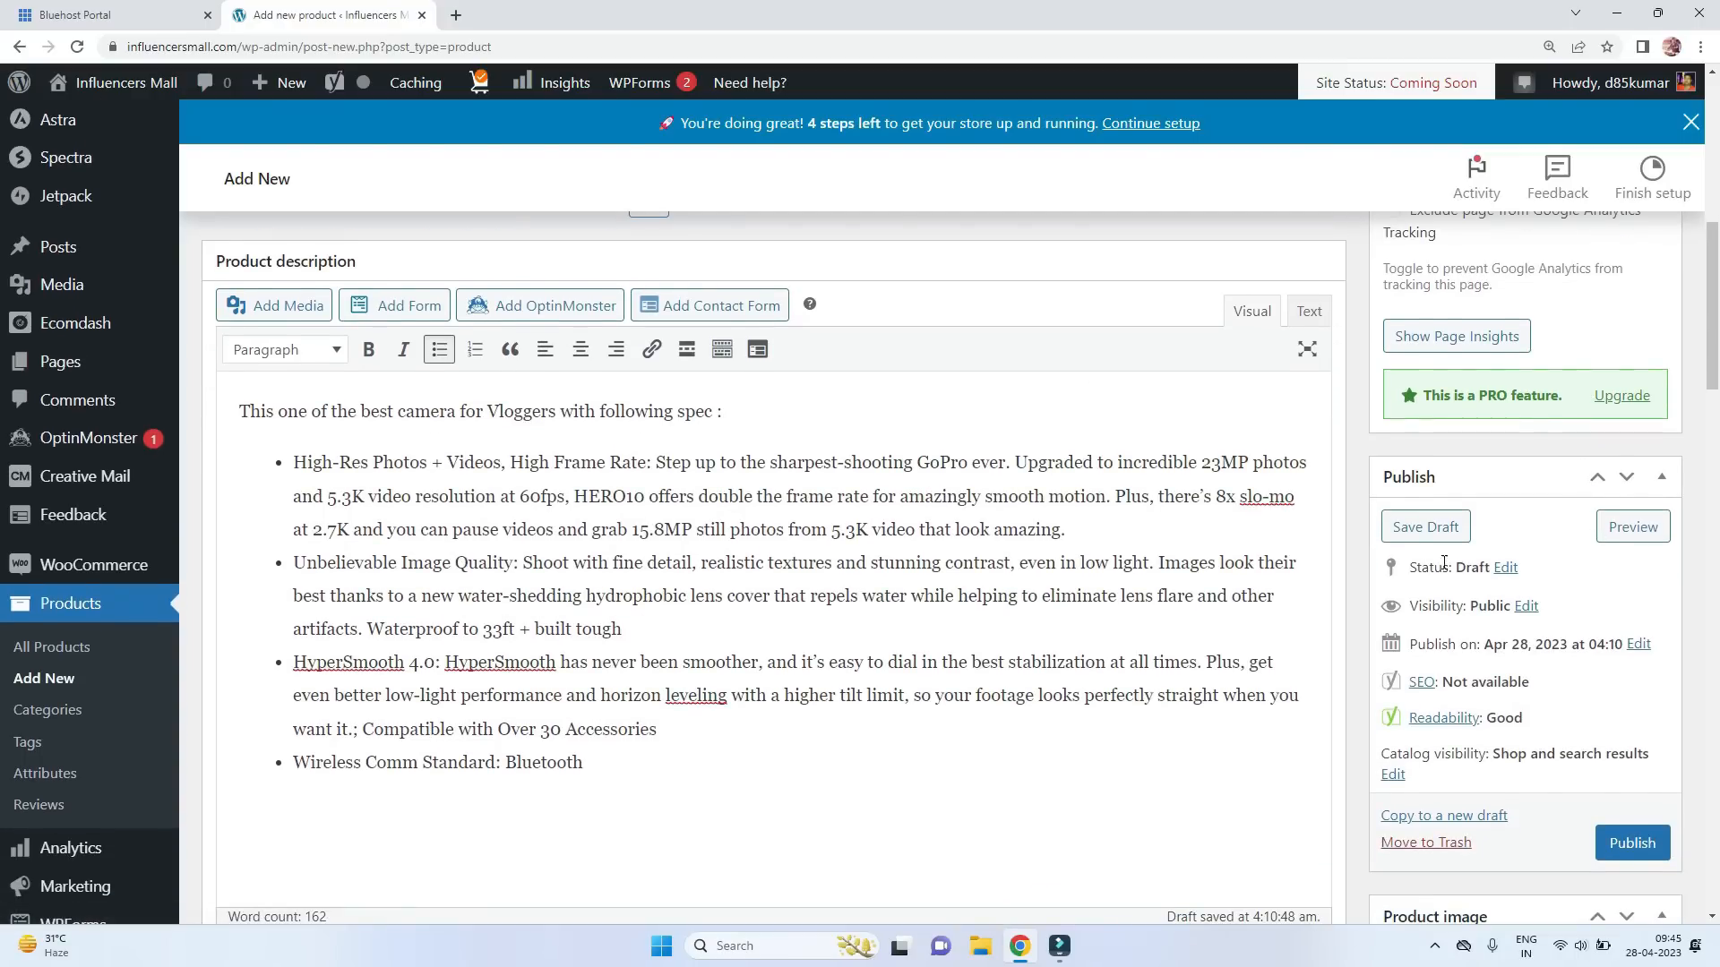
{"action": "scroll", "coordinate": [1652, 741], "scroll_direction": "down", "scroll_amount": 1}
Preview the product page, checking photos, Additional information and Reviews, then publish Hero Gopro 10.
{"action": "left_click", "coordinate": [1631, 436]}
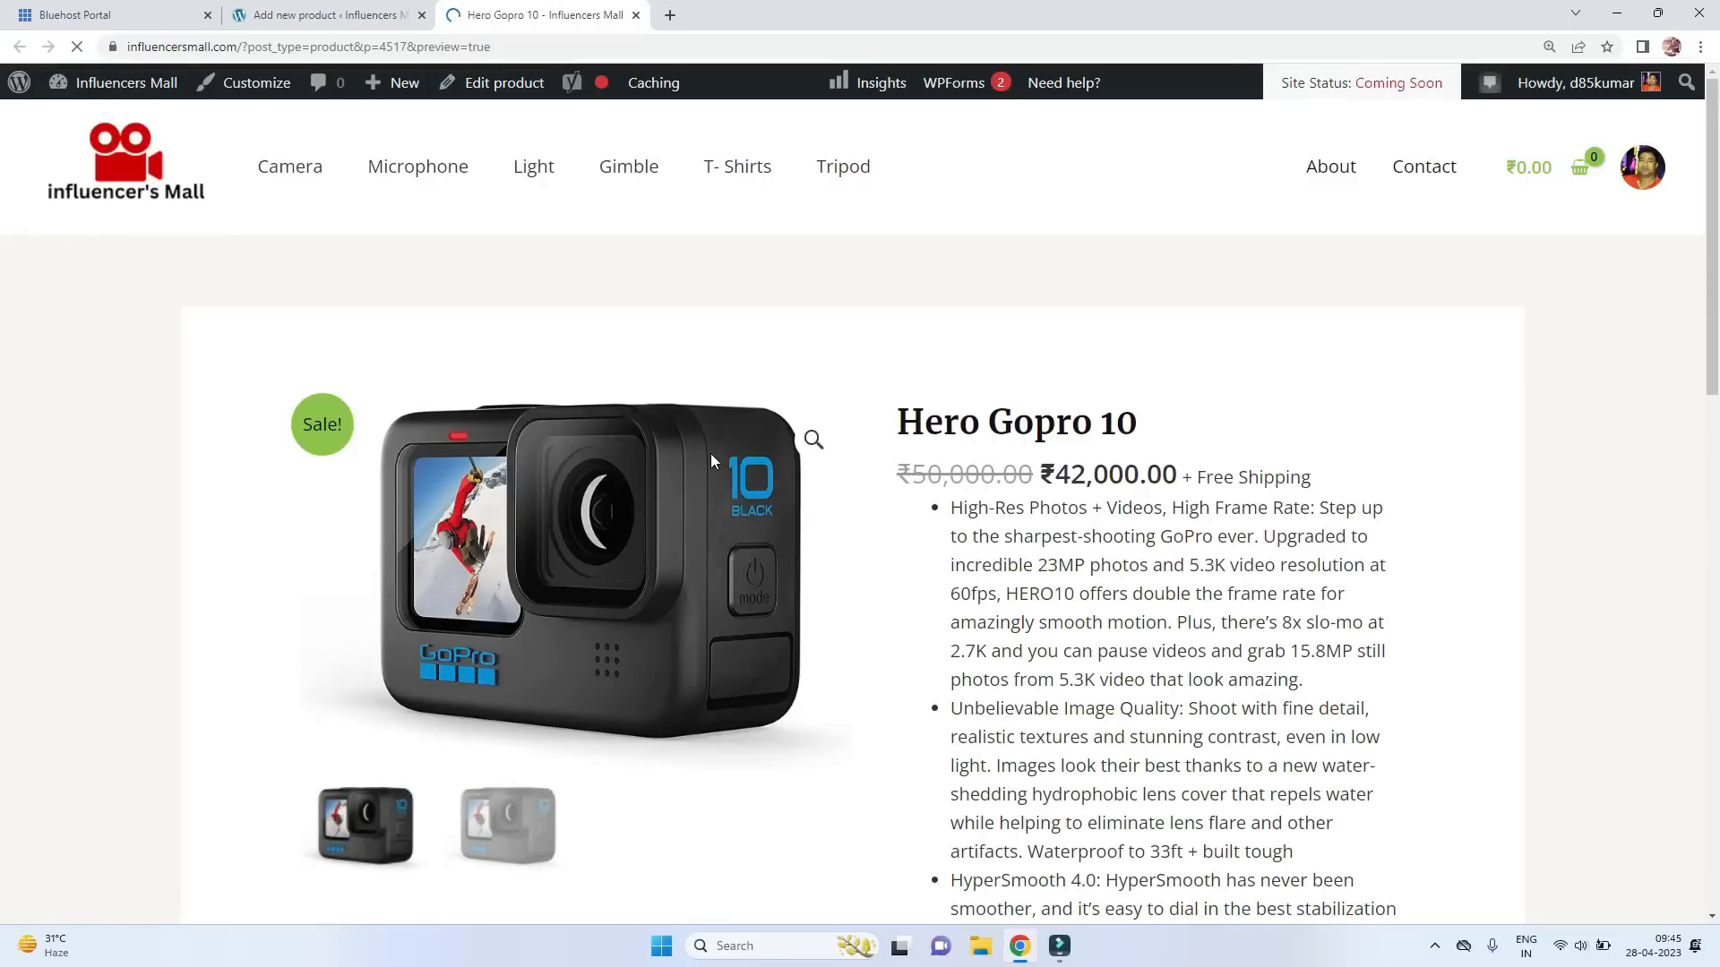
{"action": "scroll", "coordinate": [573, 538], "scroll_direction": "down", "scroll_amount": 1}
{"action": "left_click", "coordinate": [657, 757]}
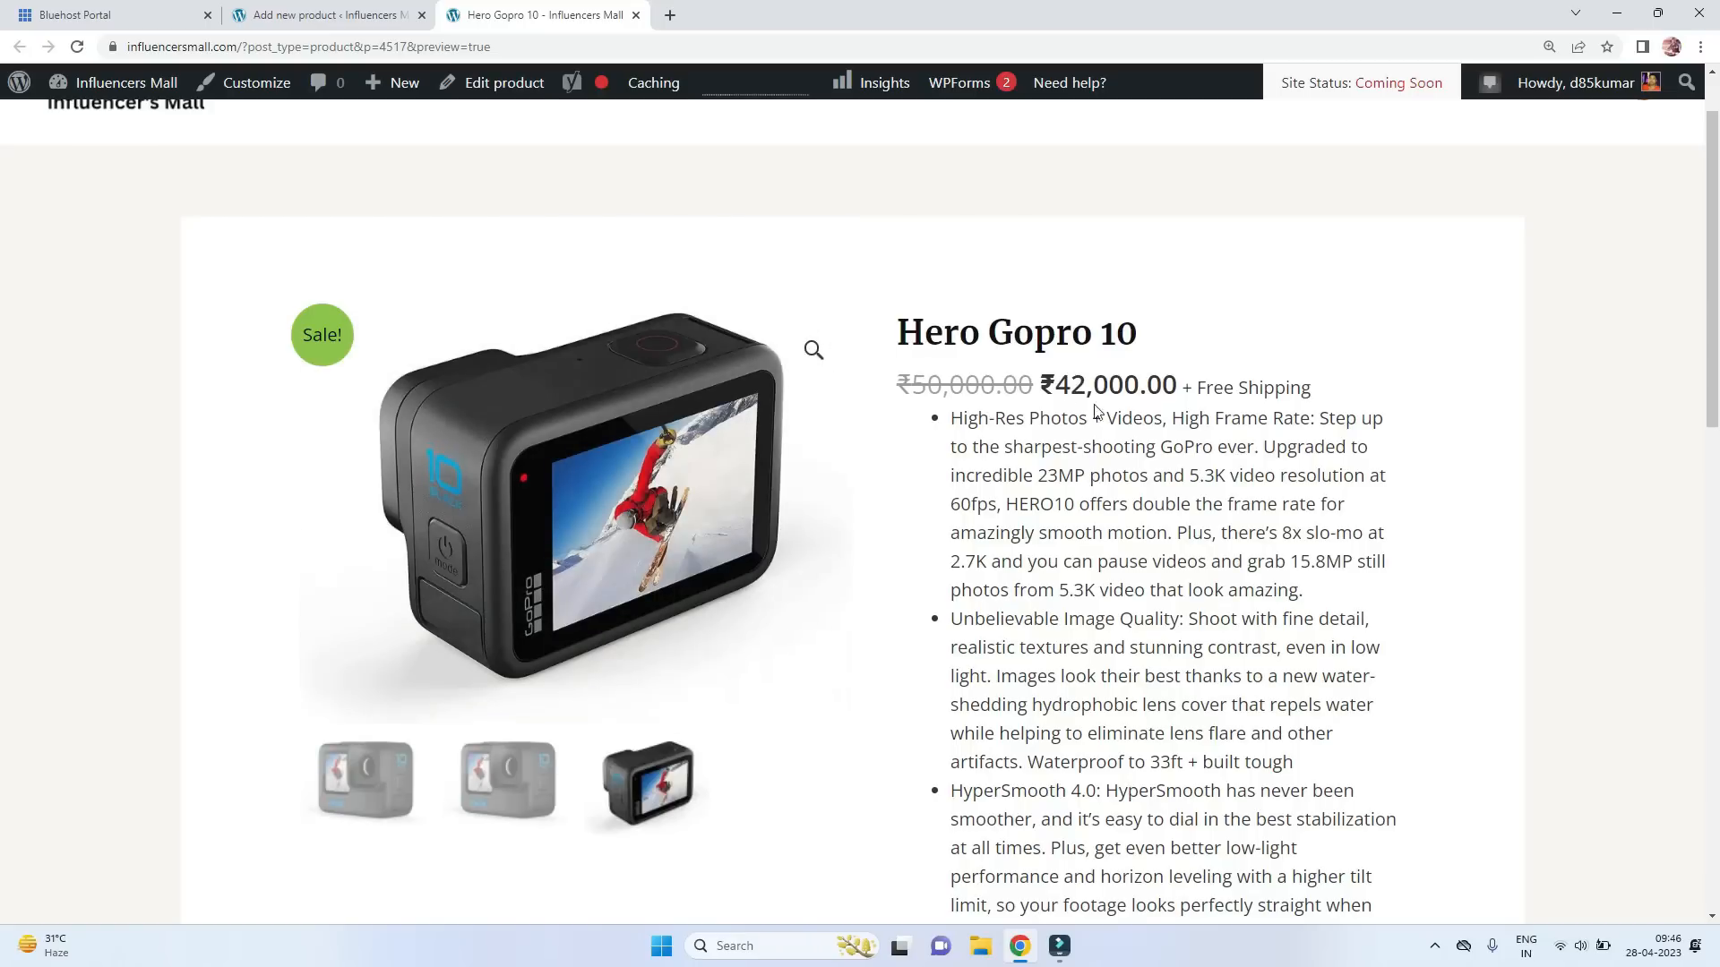
{"action": "scroll", "coordinate": [1270, 484], "scroll_direction": "down", "scroll_amount": 8}
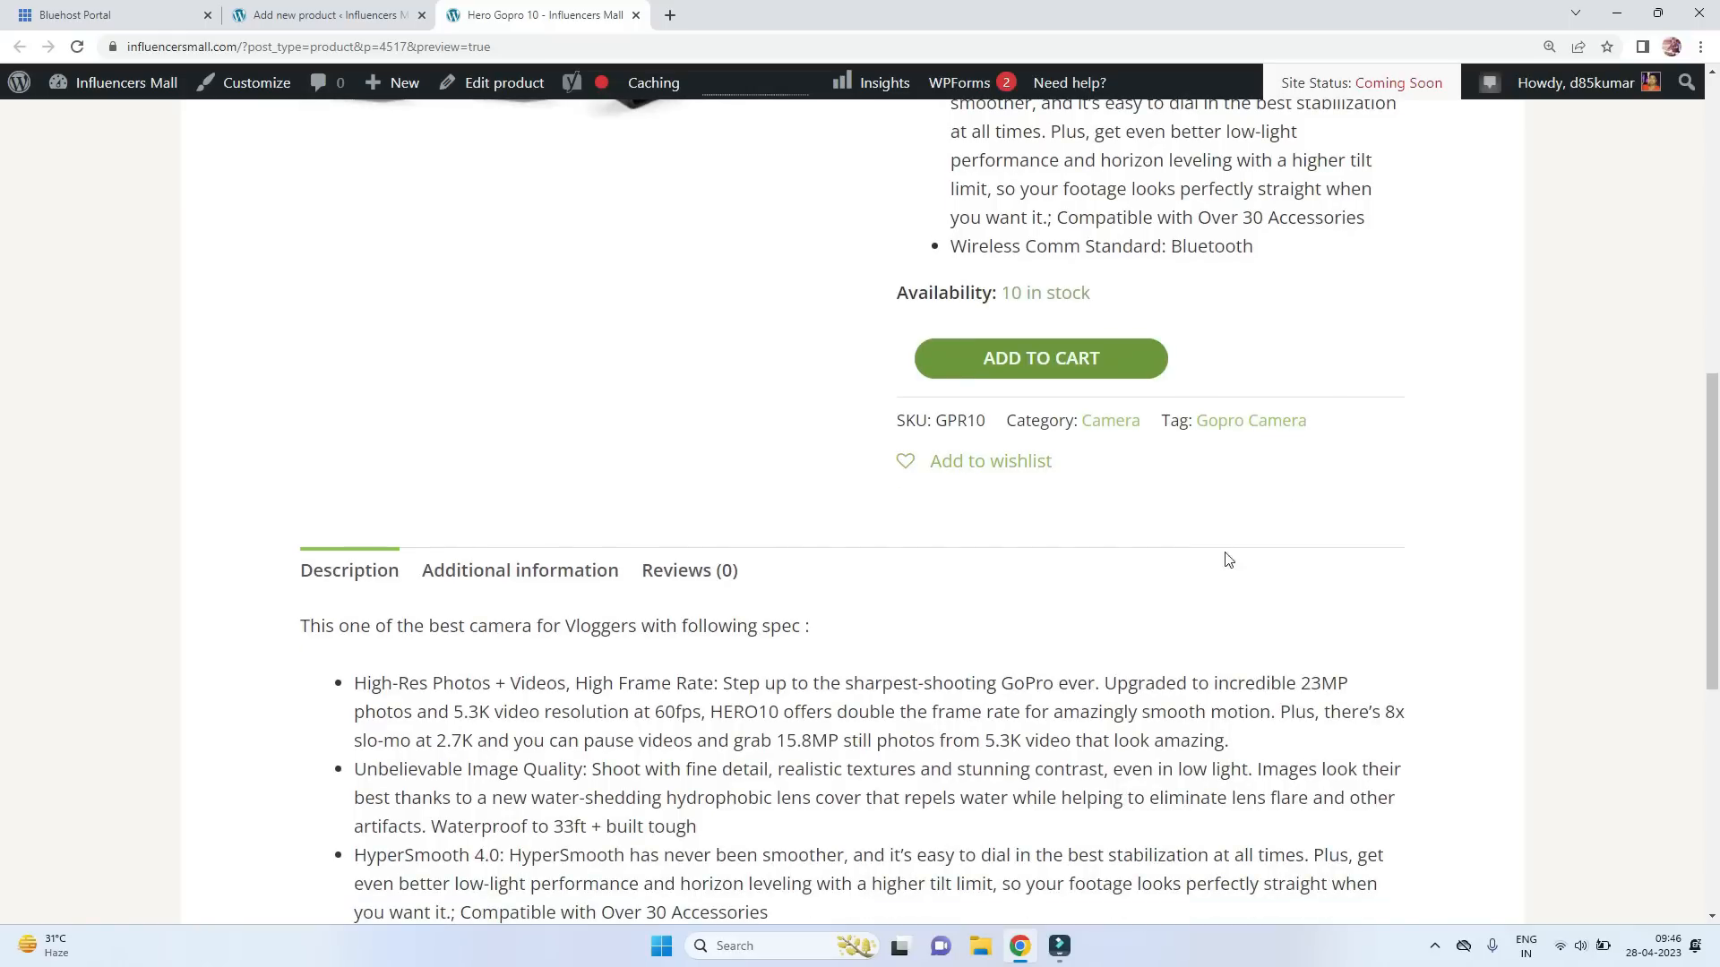
{"action": "scroll", "coordinate": [498, 630], "scroll_direction": "down", "scroll_amount": 3}
{"action": "left_click", "coordinate": [529, 309]}
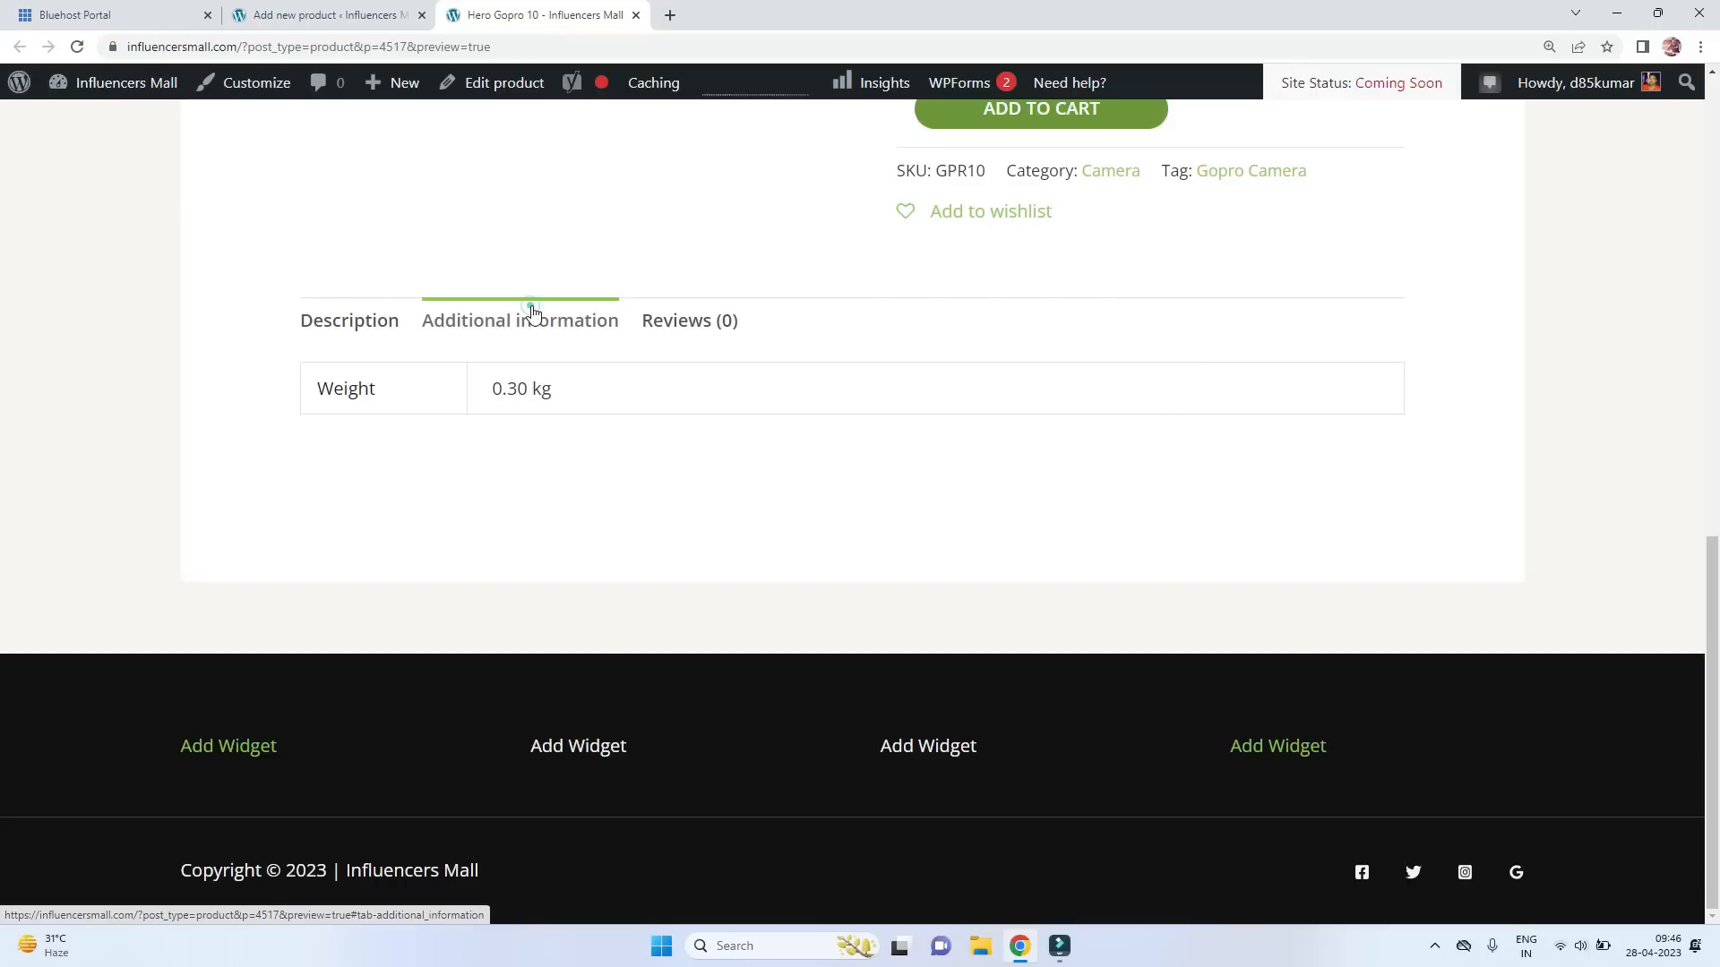
{"action": "left_click", "coordinate": [678, 315]}
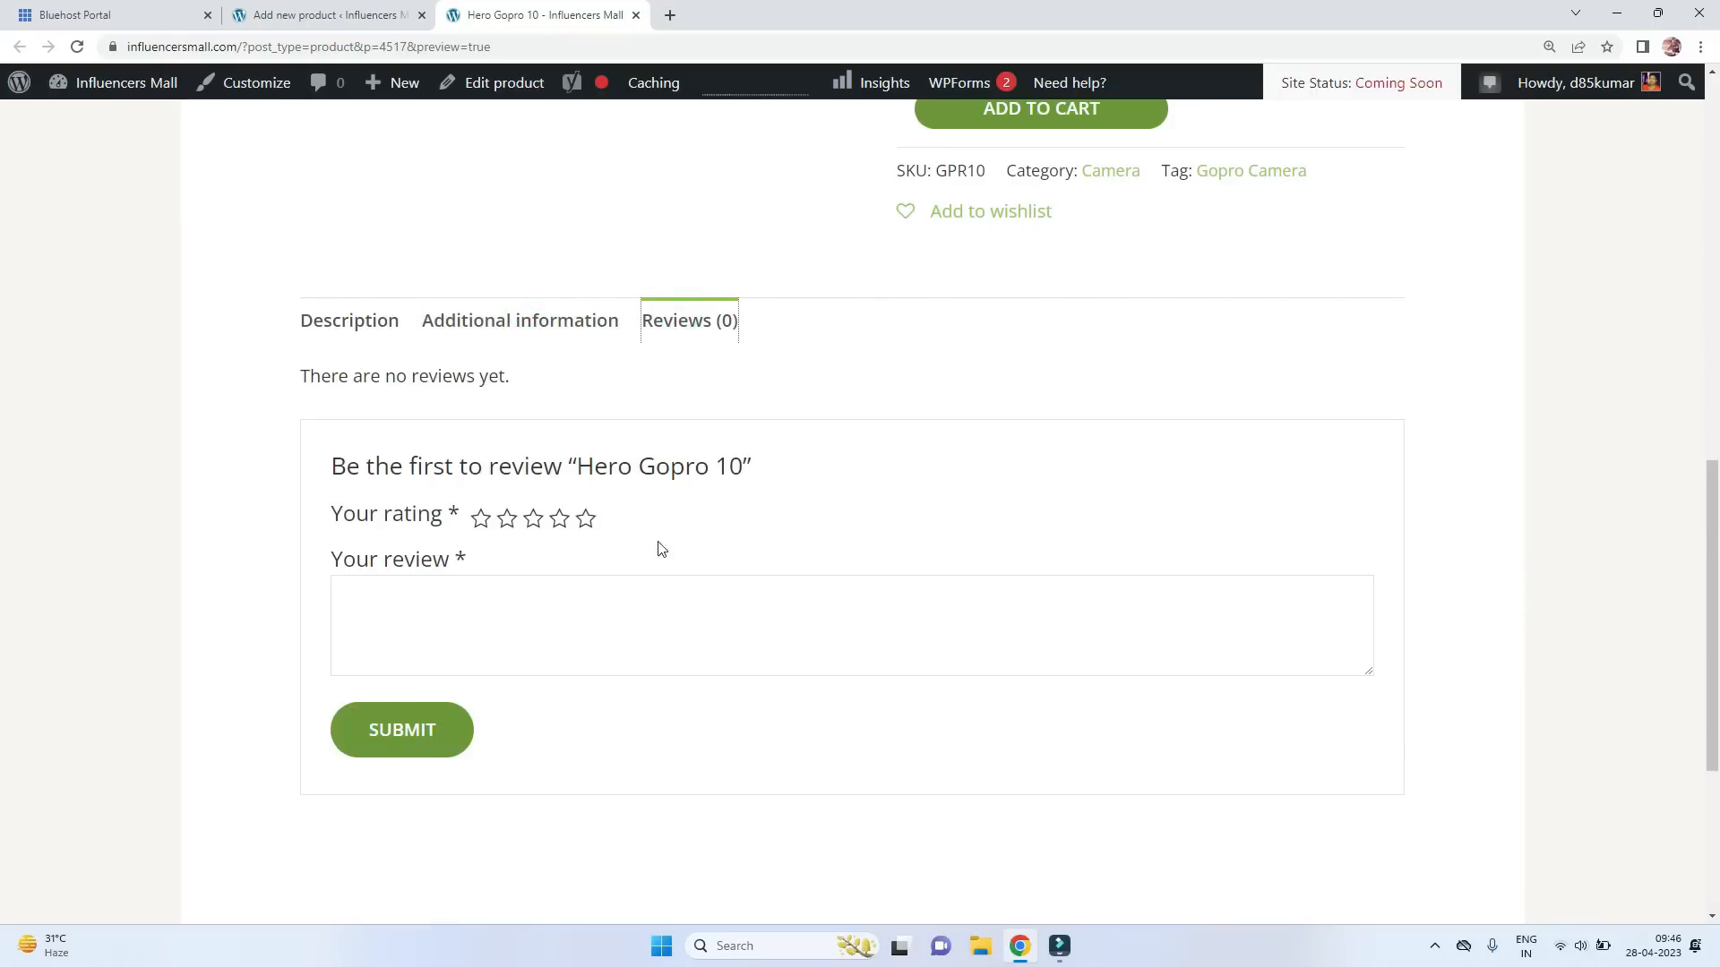
{"action": "scroll", "coordinate": [583, 556], "scroll_direction": "up", "scroll_amount": 15}
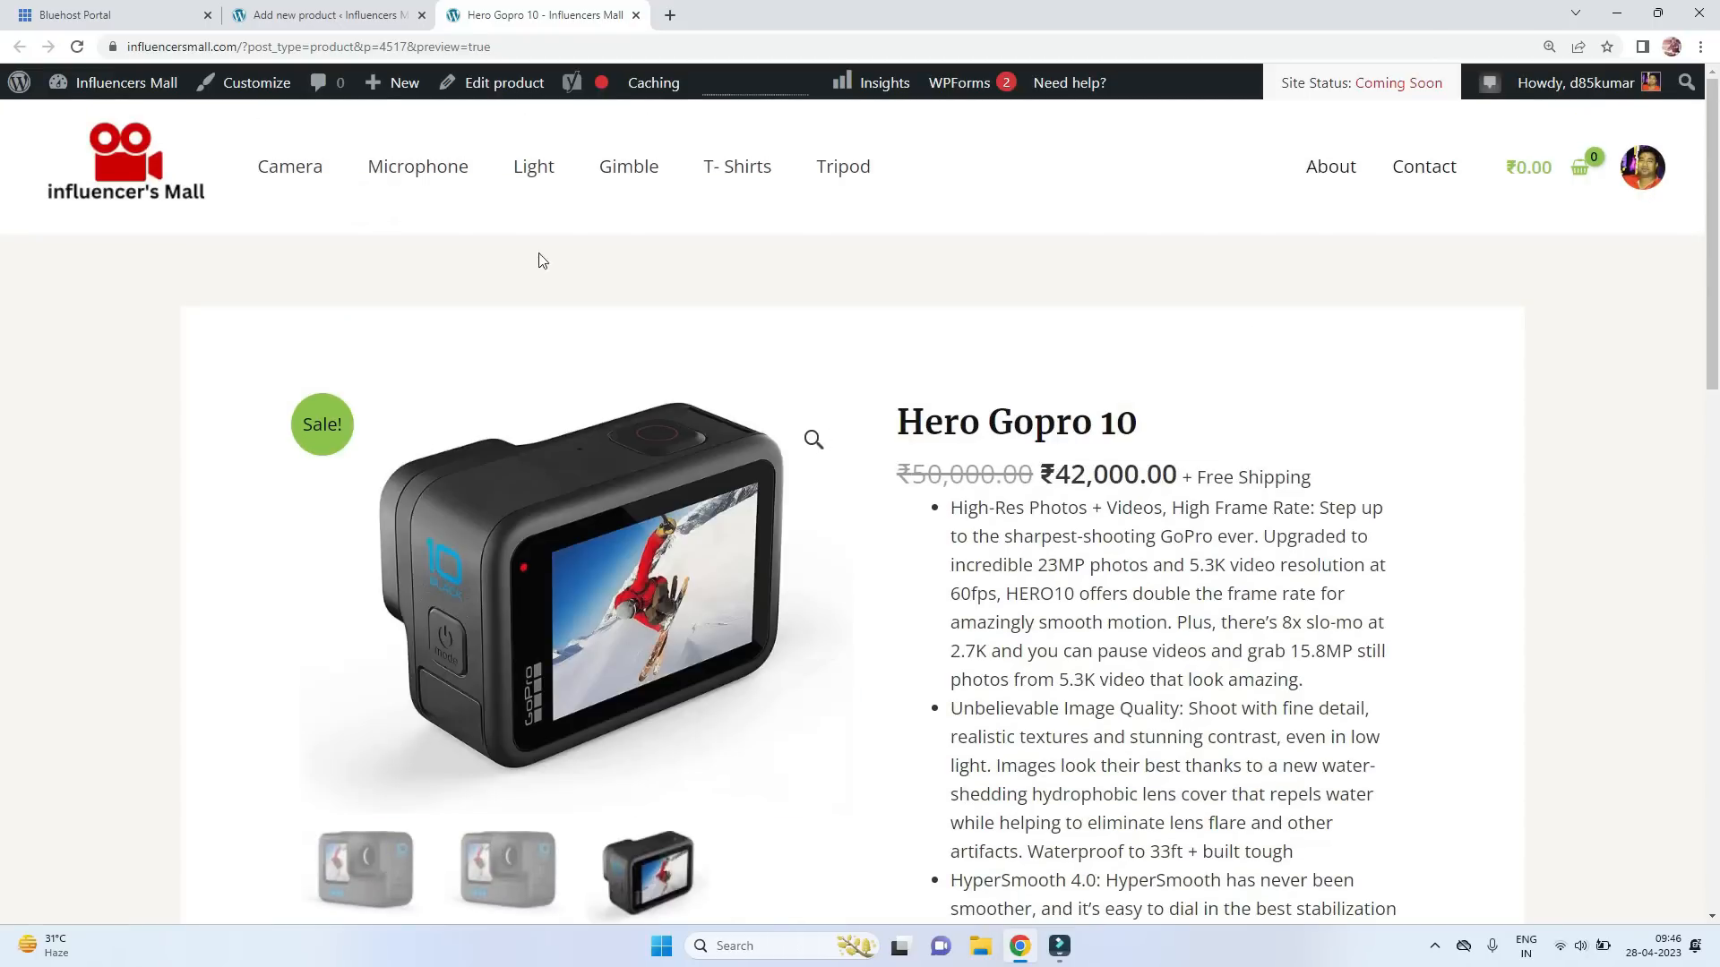
{"action": "left_click", "coordinate": [638, 16]}
{"action": "left_click", "coordinate": [1627, 685]}
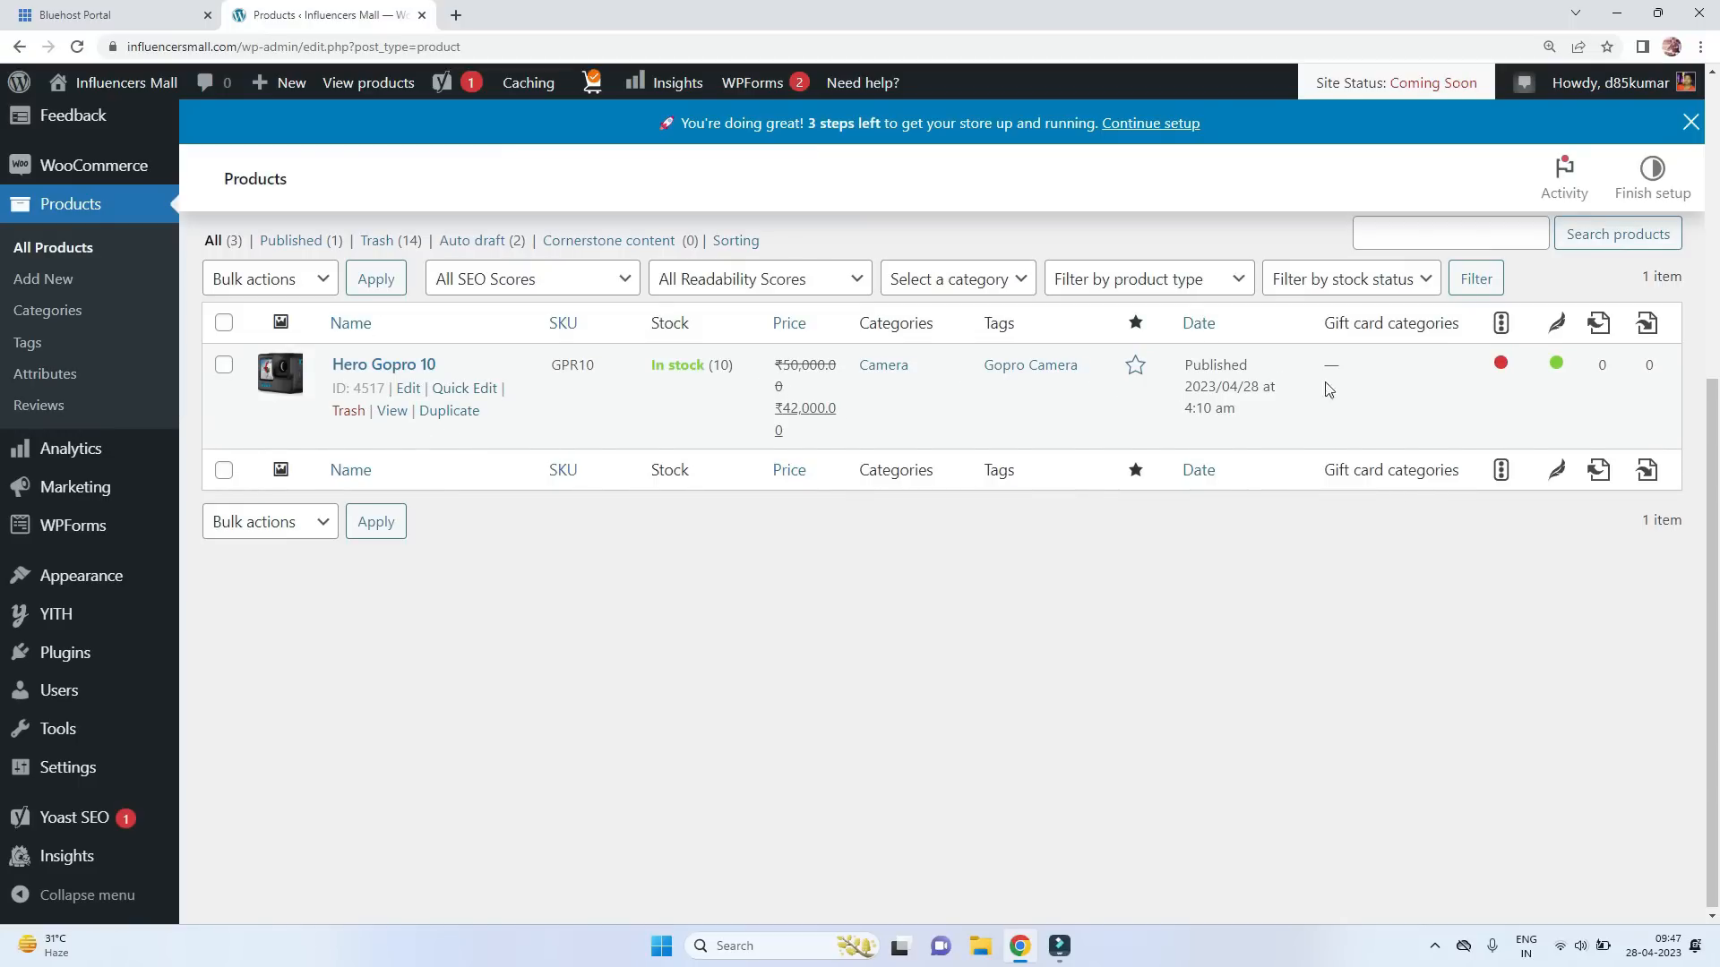
Create a new product named Rode Microphone and paste a bulleted feature list as its description.
{"action": "left_click", "coordinate": [42, 278]}
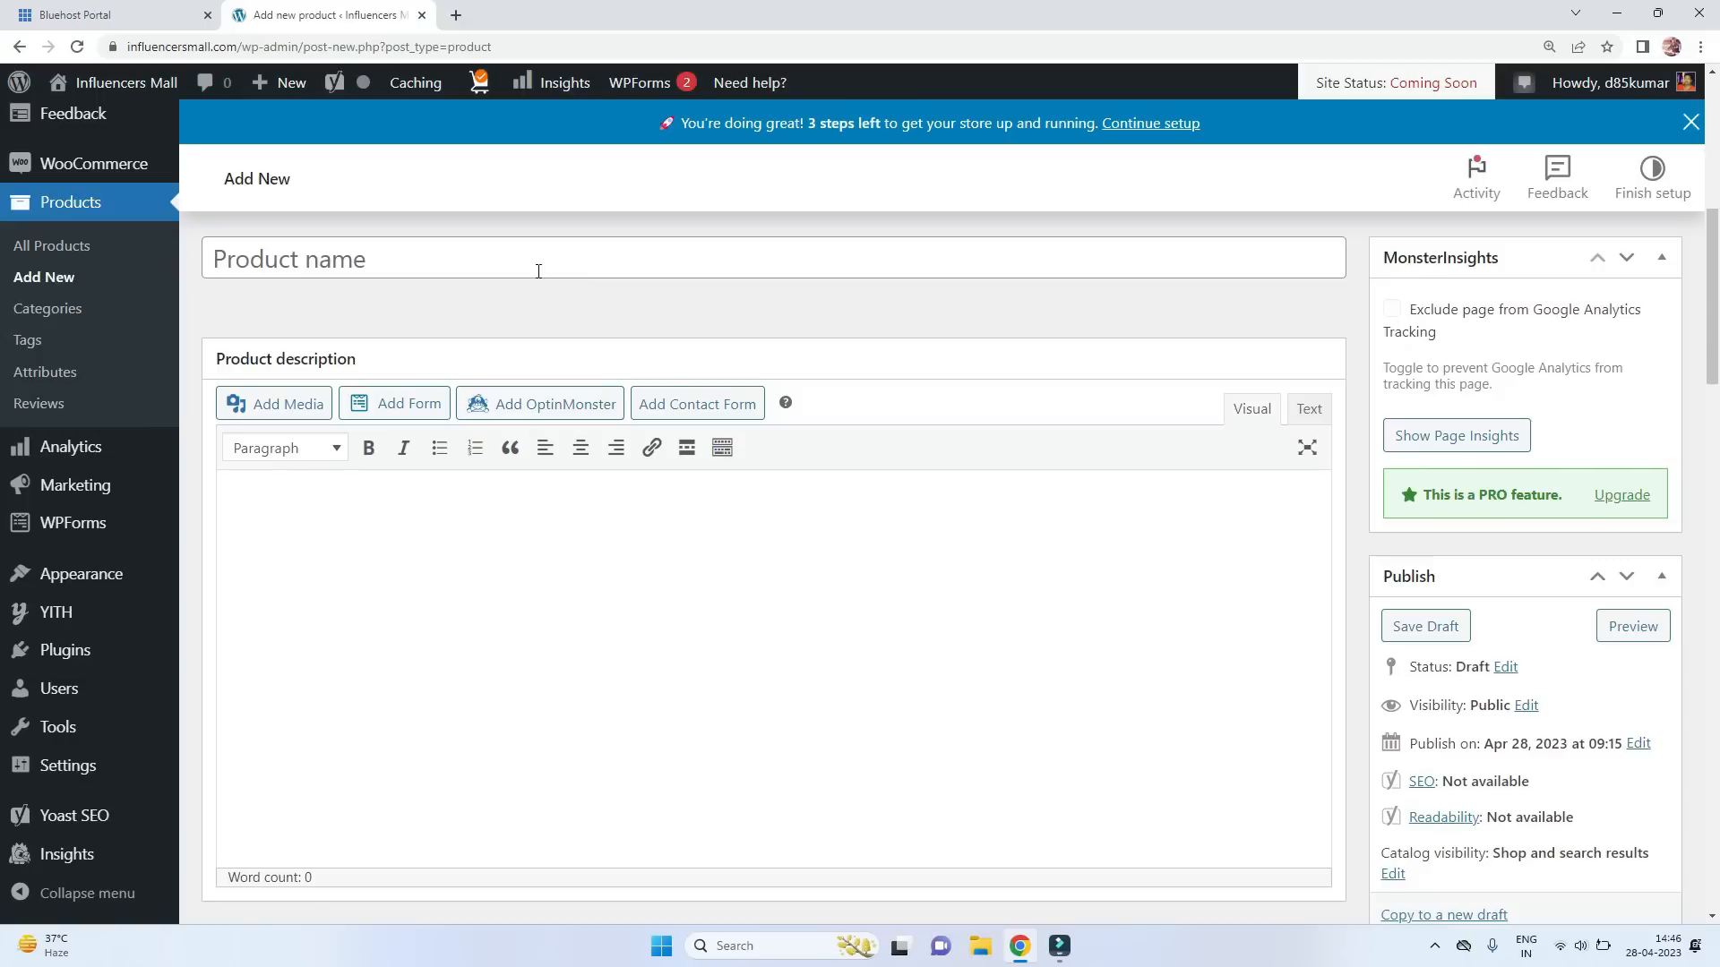
{"action": "type", "text": "Rode Microphone"}
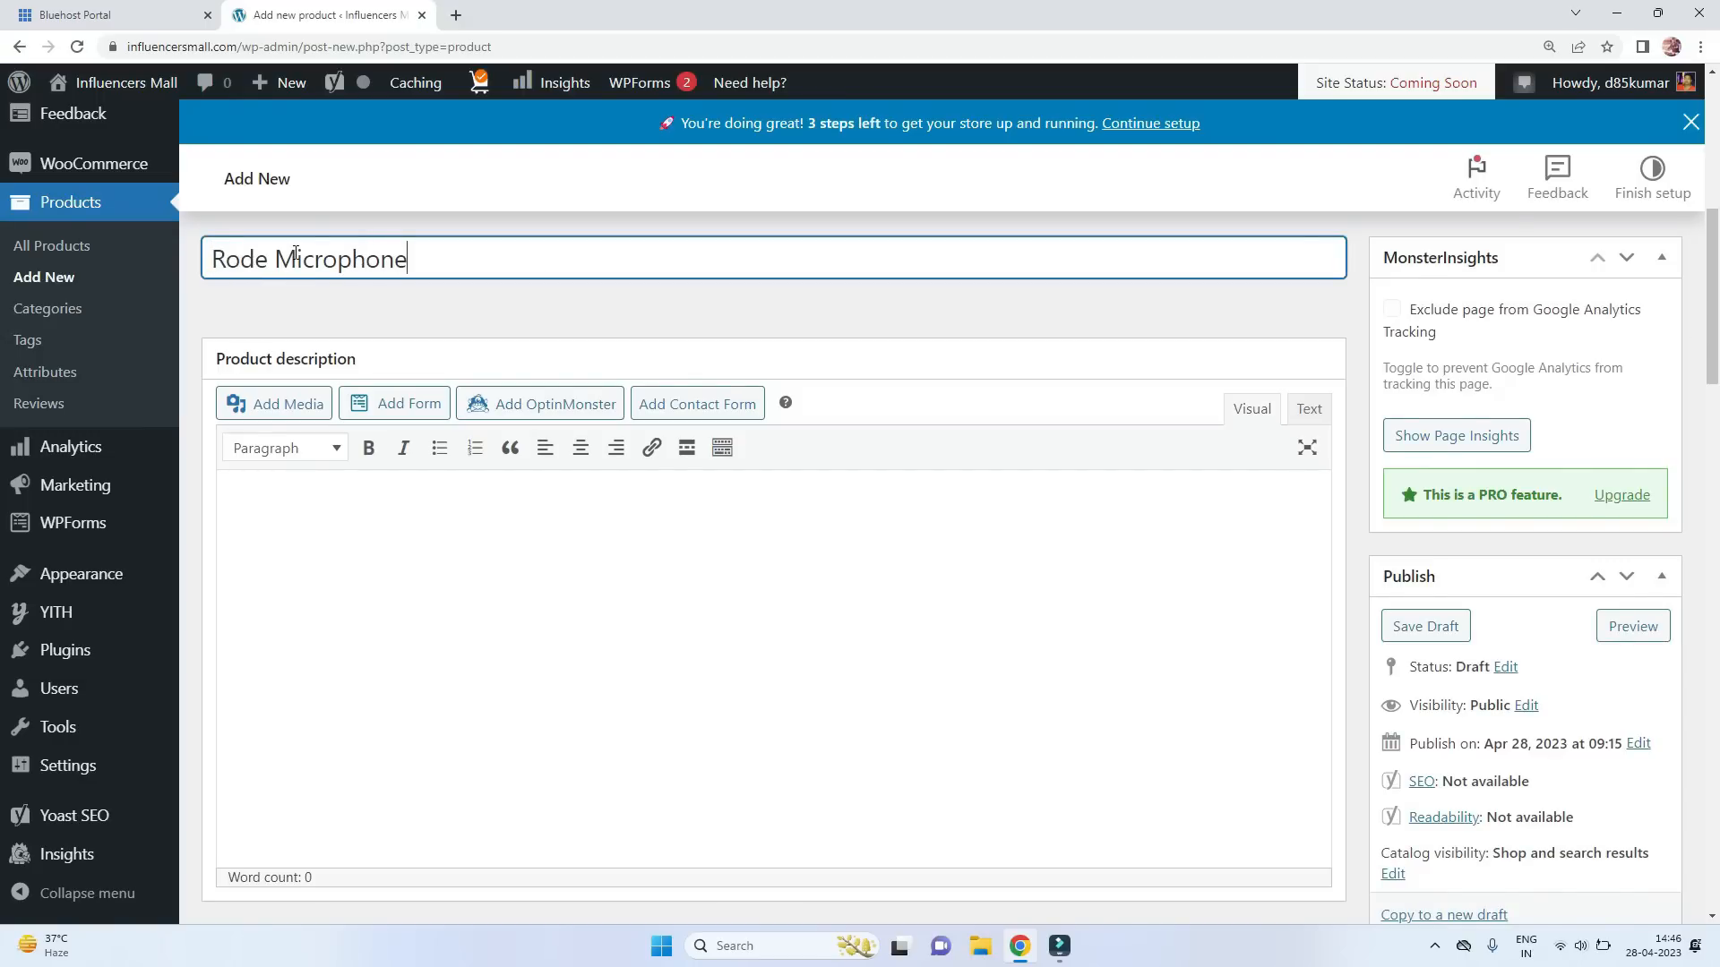
{"action": "left_click", "coordinate": [269, 503]}
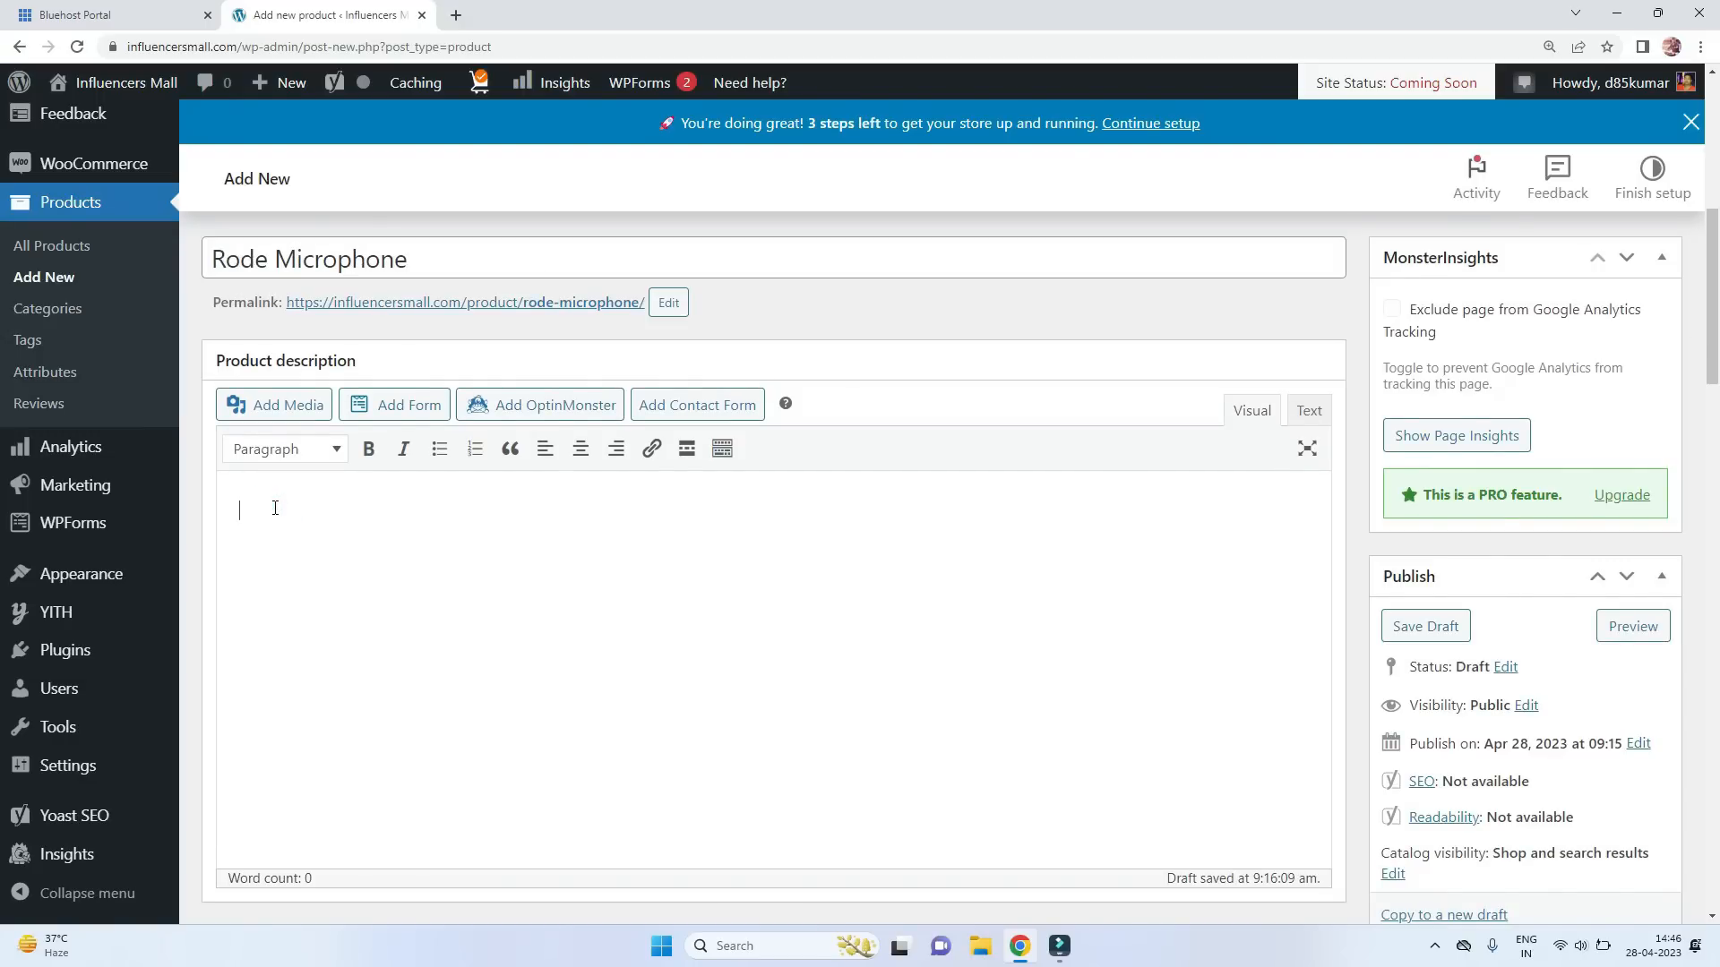
{"action": "type", "text": "Rode NT1A has large diaphragm 1\" gold-sputtered capsule Ultra low noise, self noise of only 5dB (A) Cardioid polar pattern Internal capsule shock mounting True condenser (externally biased) Complete Vocal recording solution package contains Rode SM6 shock mount, pop filter, 6 meter microphone cable and dust cover."}
{"action": "scroll", "coordinate": [1110, 687], "scroll_direction": "down", "scroll_amount": 7}
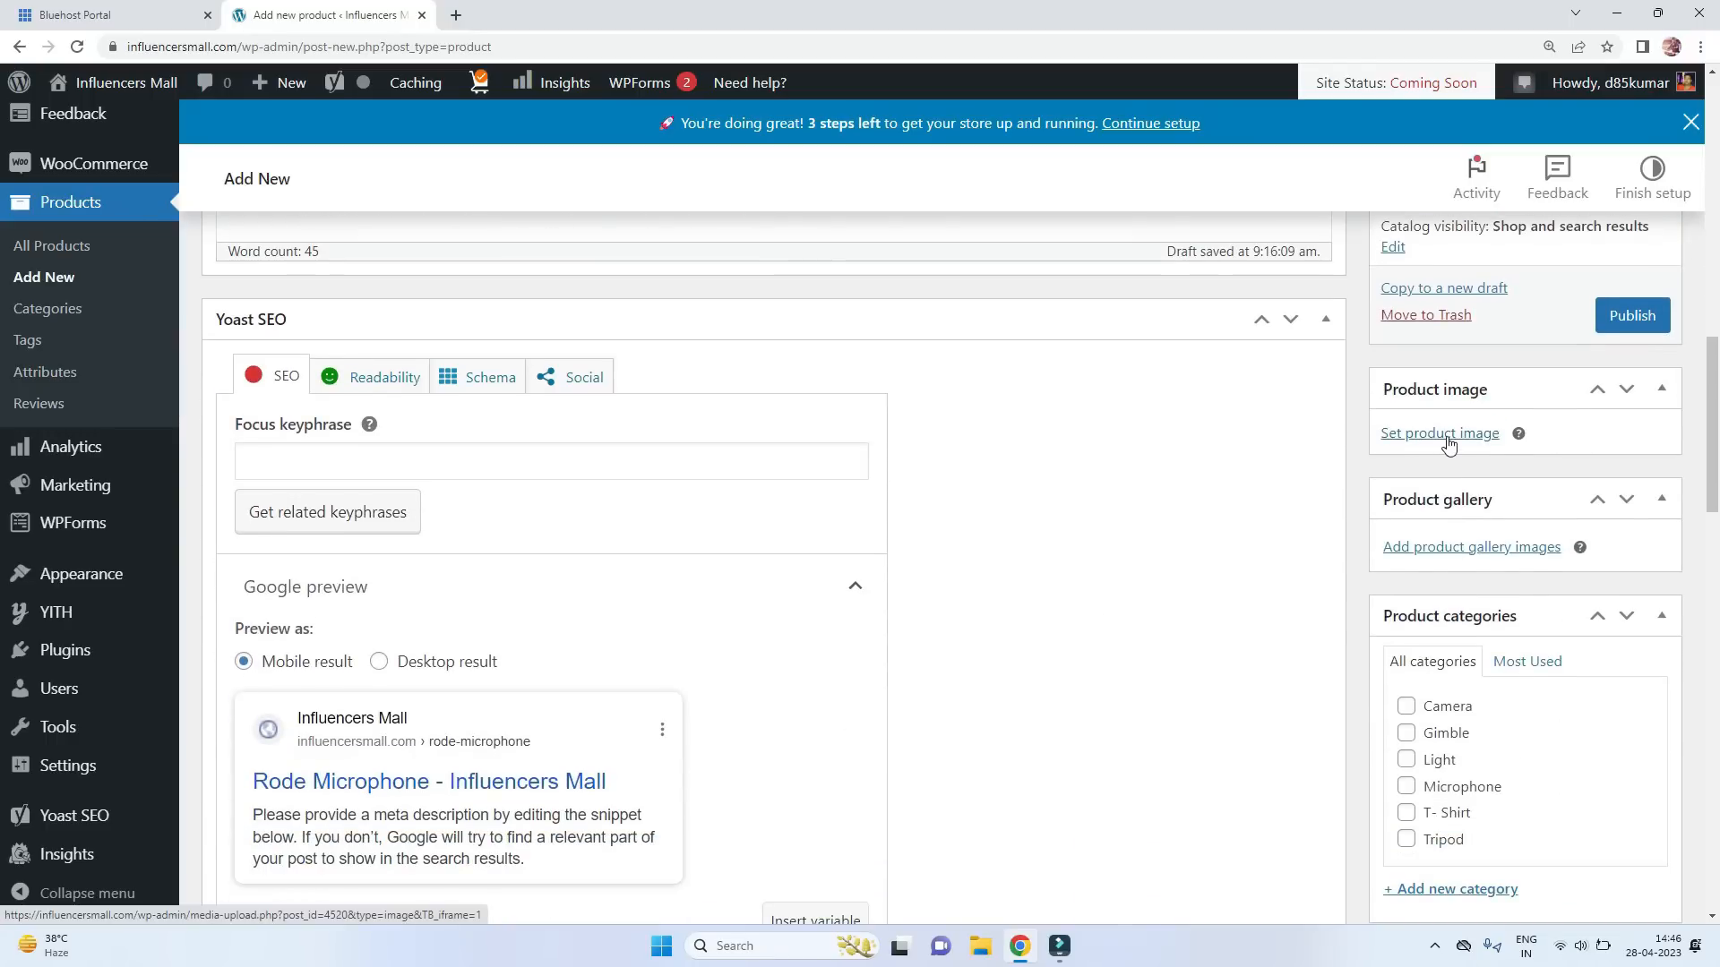
Upload the mic1 and mic 3 photos as Rode Microphone product images.
{"action": "left_click", "coordinate": [1472, 546]}
{"action": "left_click", "coordinate": [878, 516]}
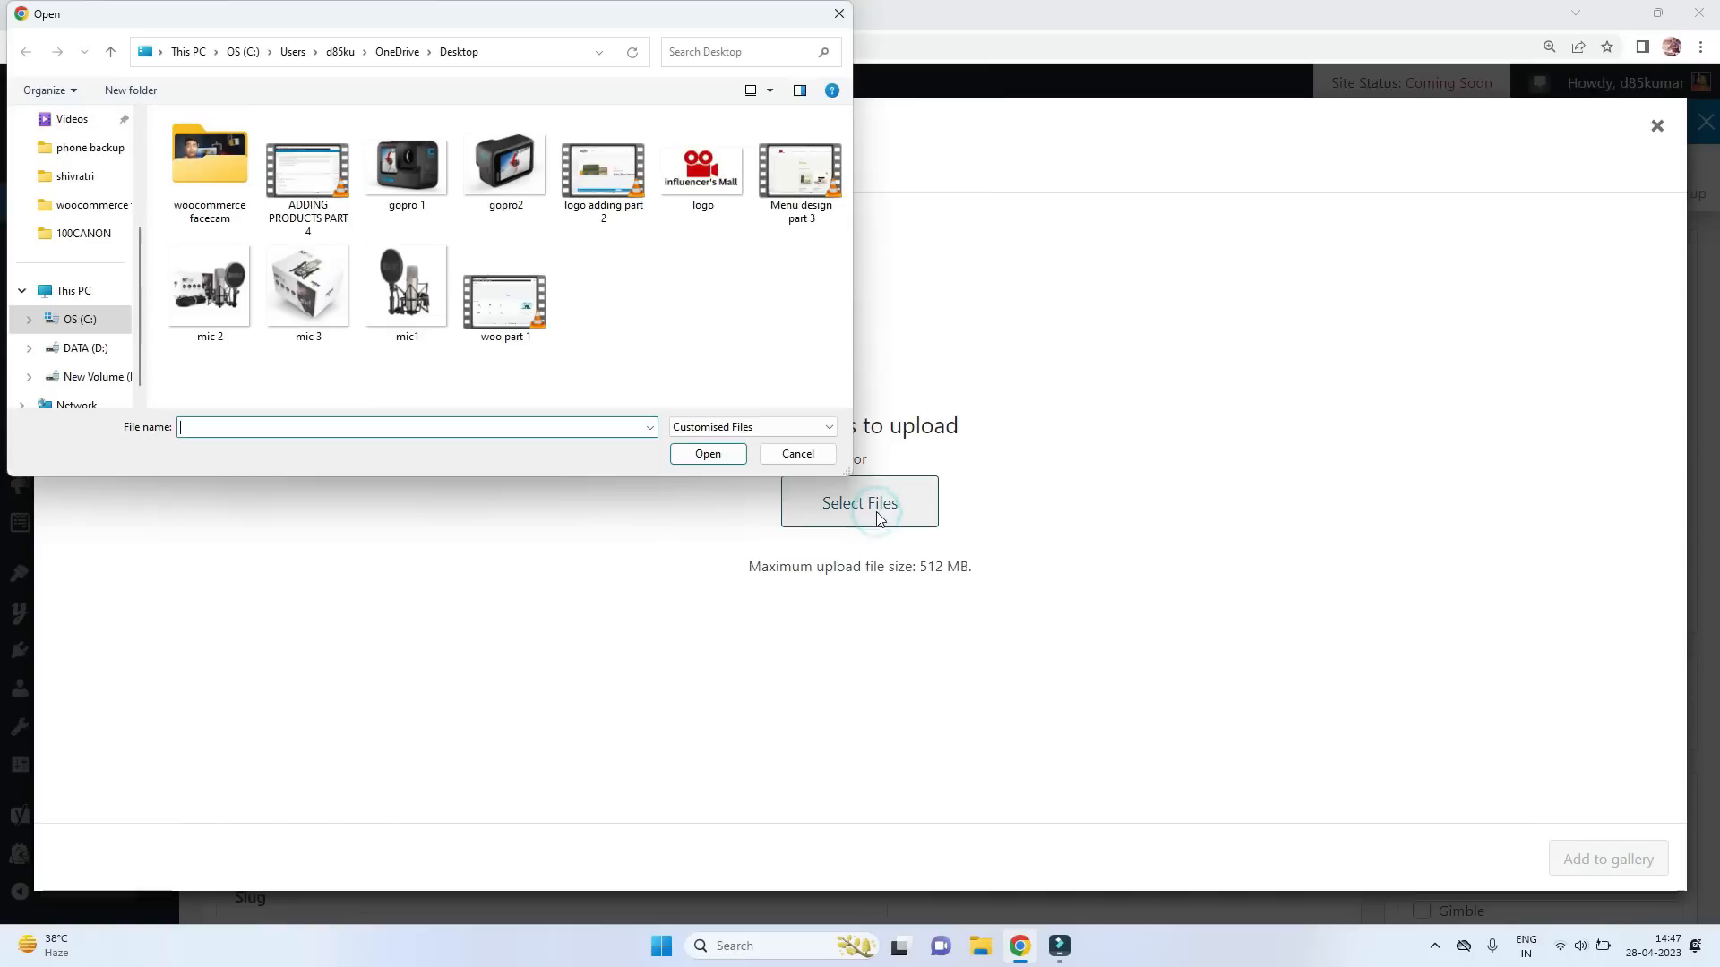
{"action": "left_click", "coordinate": [407, 311]}
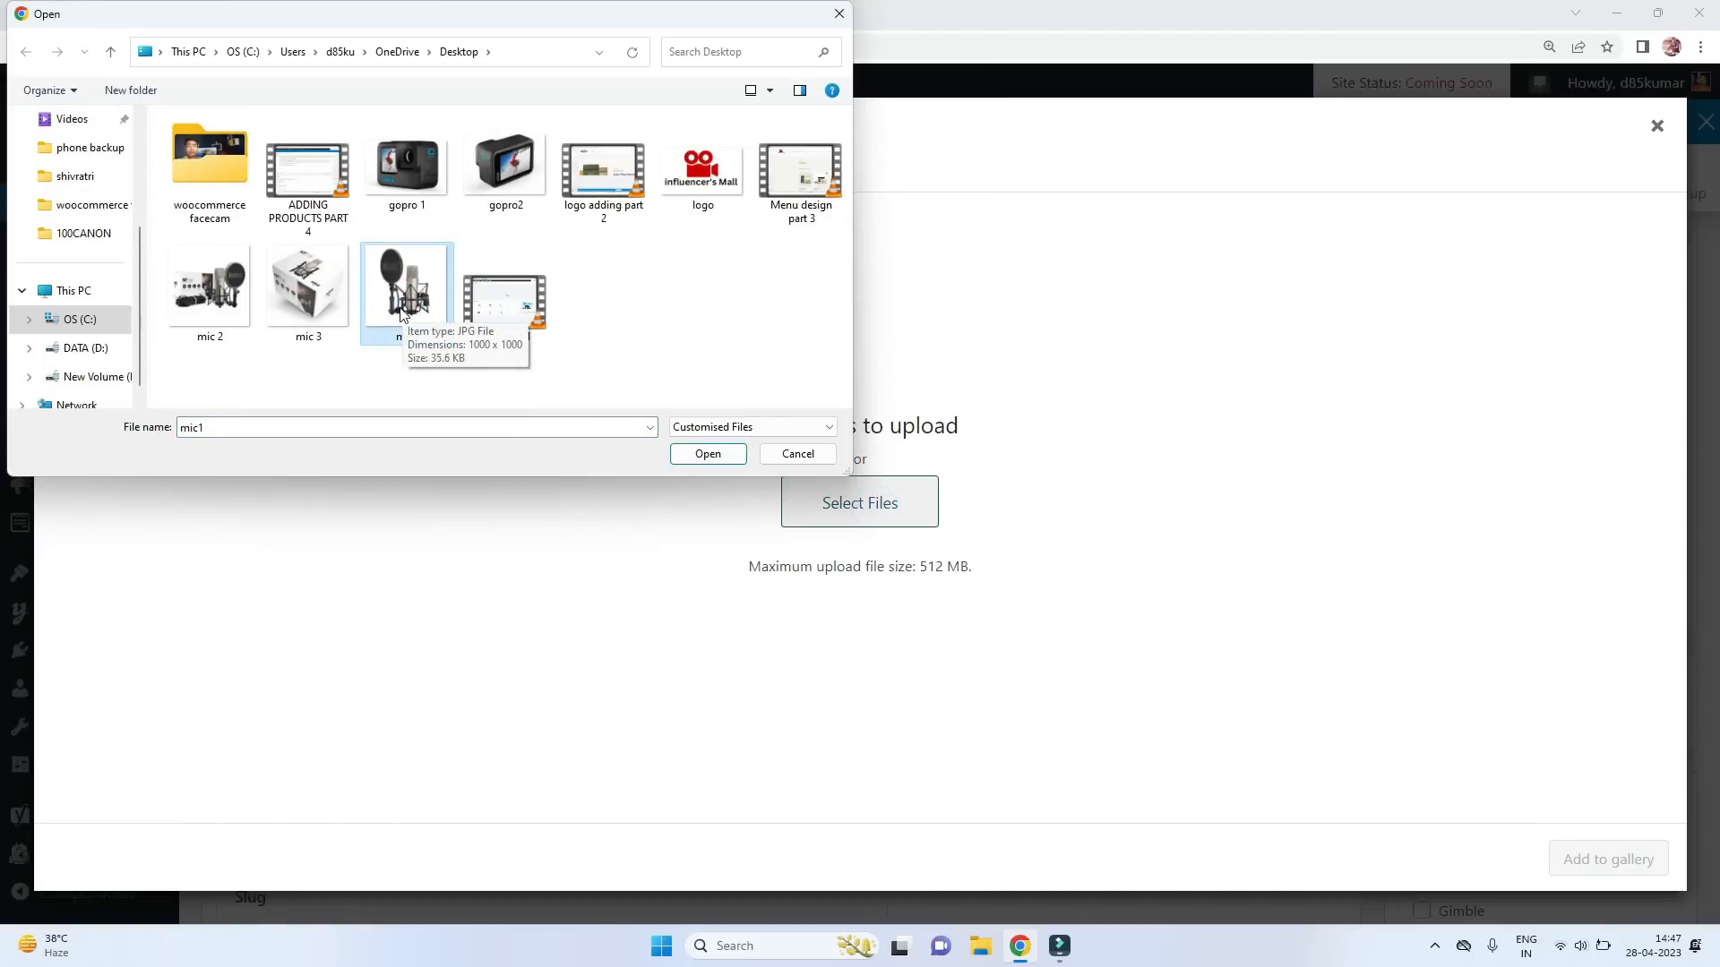
{"action": "left_click", "coordinate": [301, 311], "text": "ctrl"}
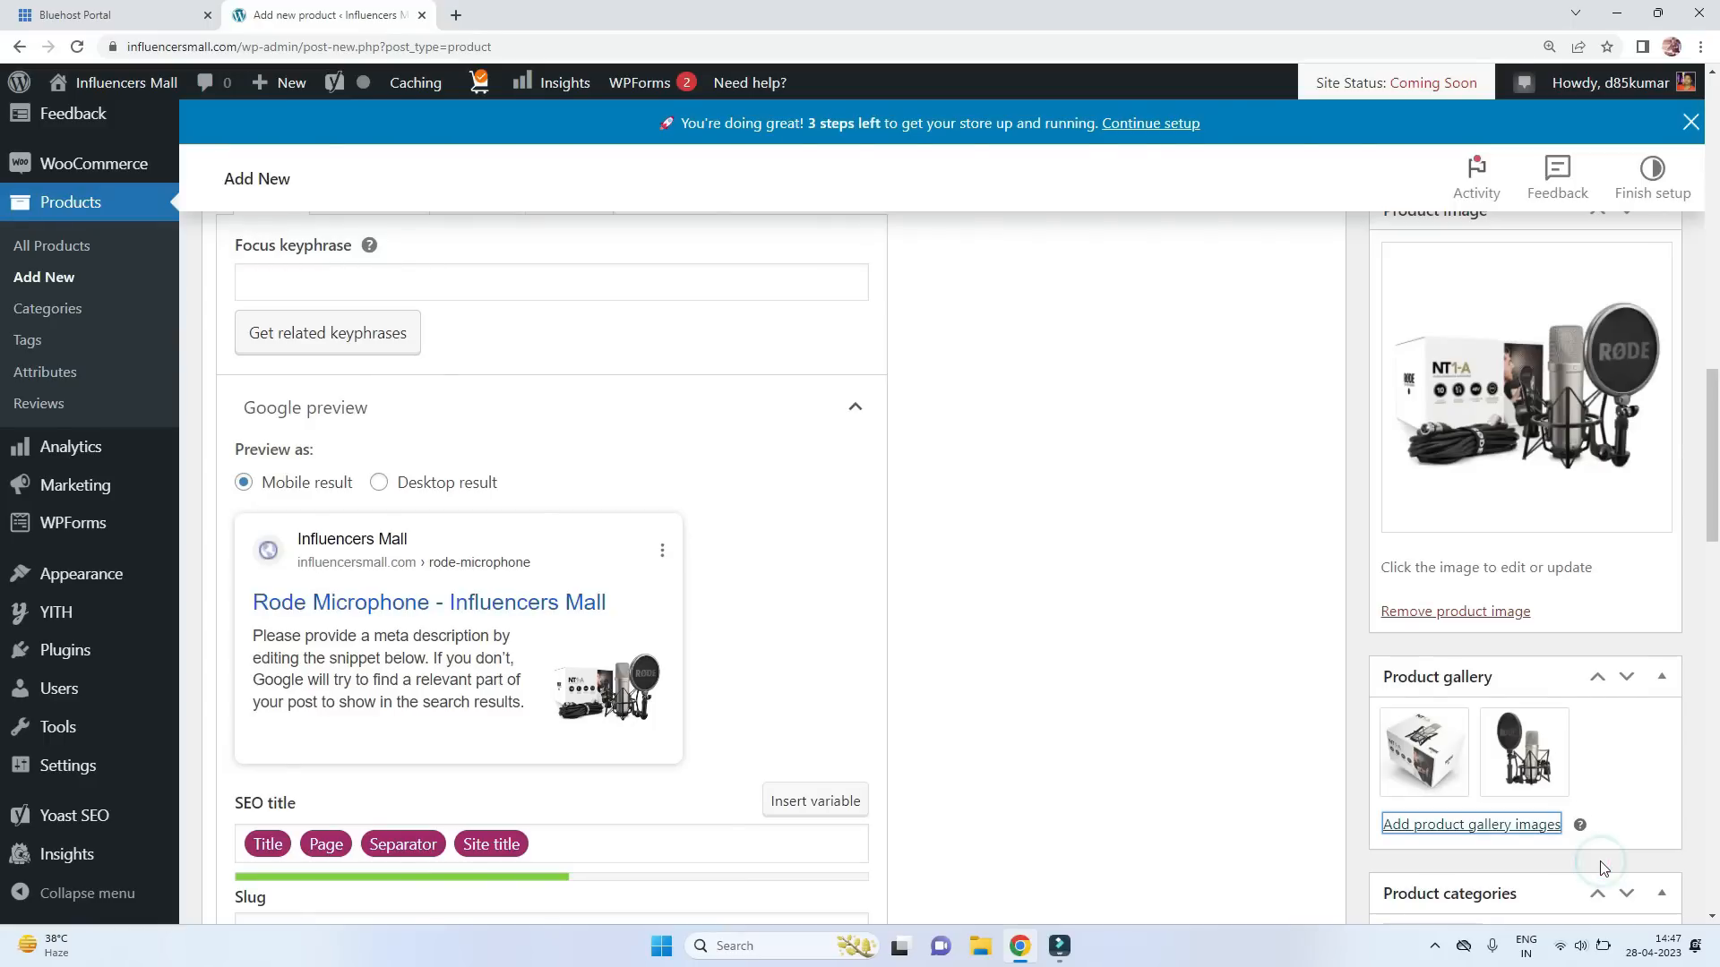
{"action": "scroll", "coordinate": [1489, 406], "scroll_direction": "up", "scroll_amount": 3}
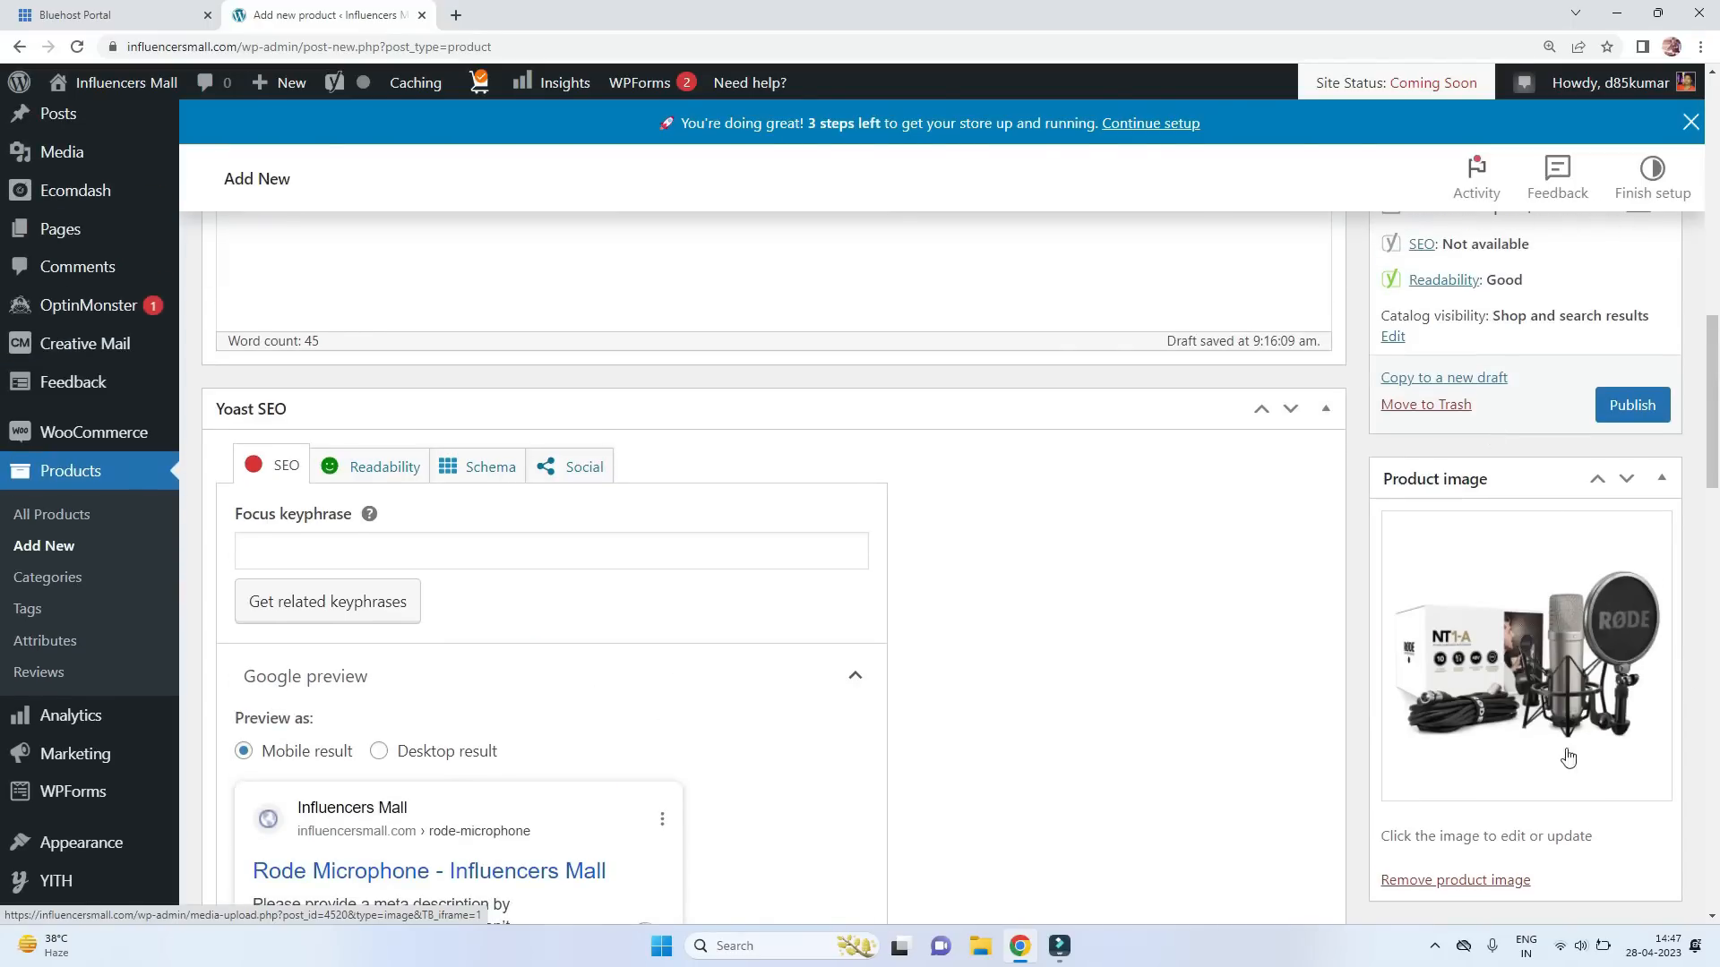
{"action": "scroll", "coordinate": [1525, 659], "scroll_direction": "down", "scroll_amount": 2}
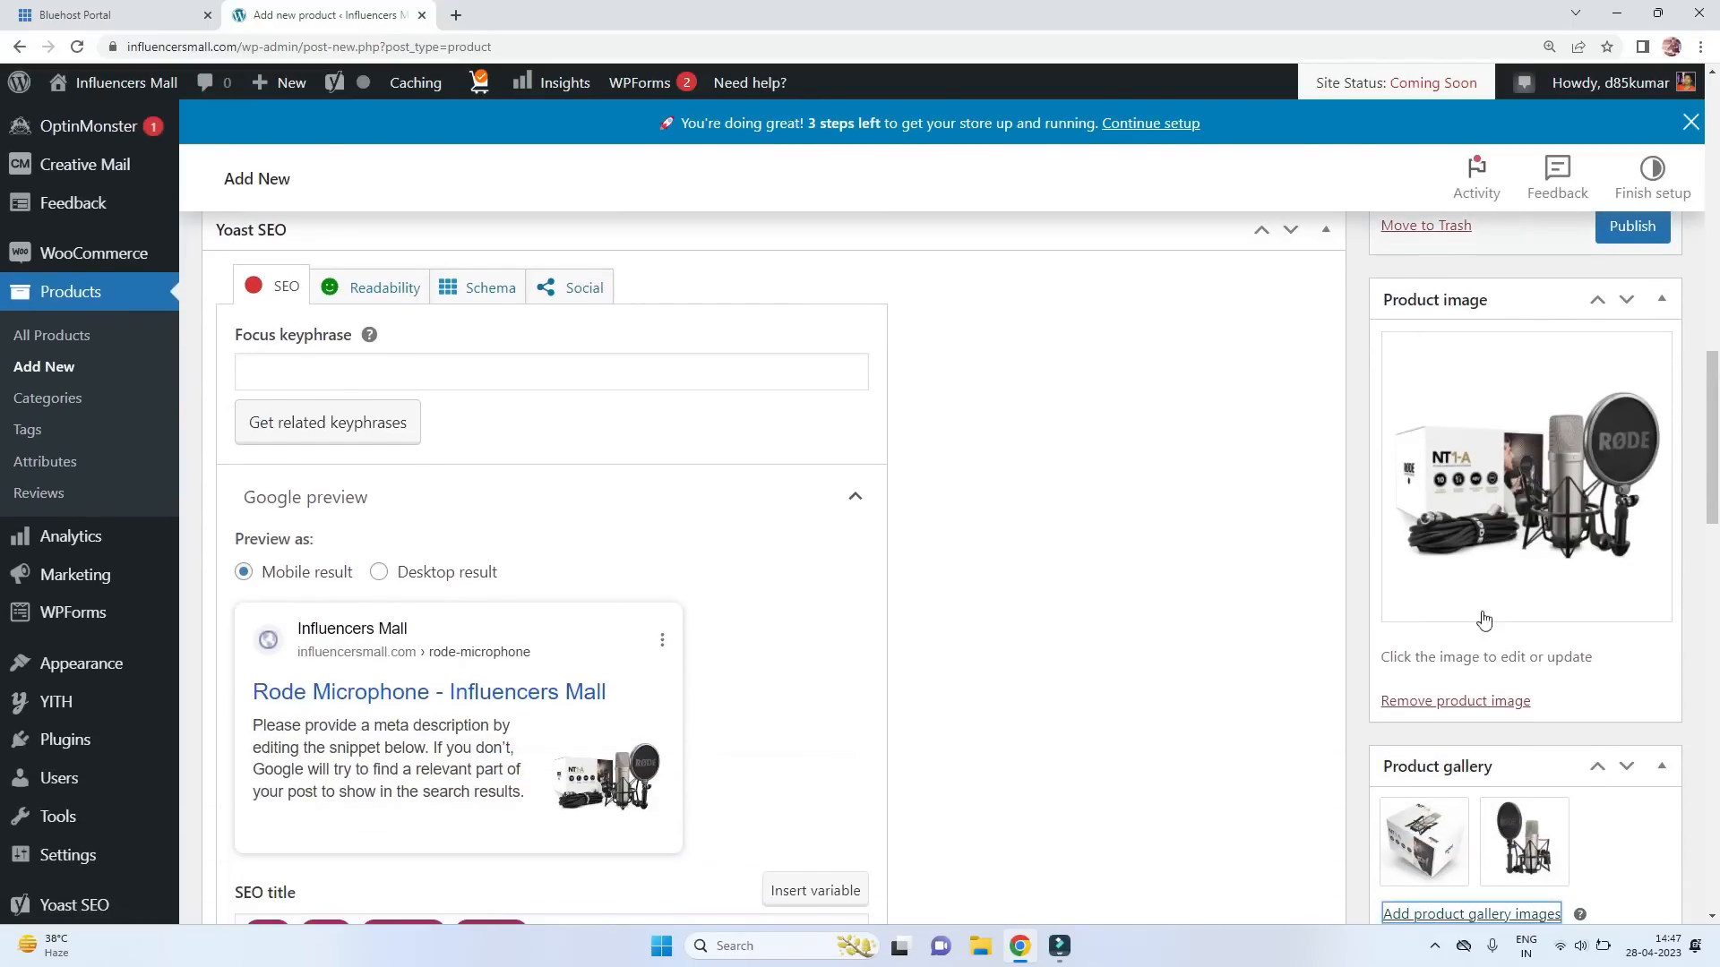
File the Rode Microphone under the Microphone product category.
{"action": "scroll", "coordinate": [1475, 618], "scroll_direction": "down", "scroll_amount": 3}
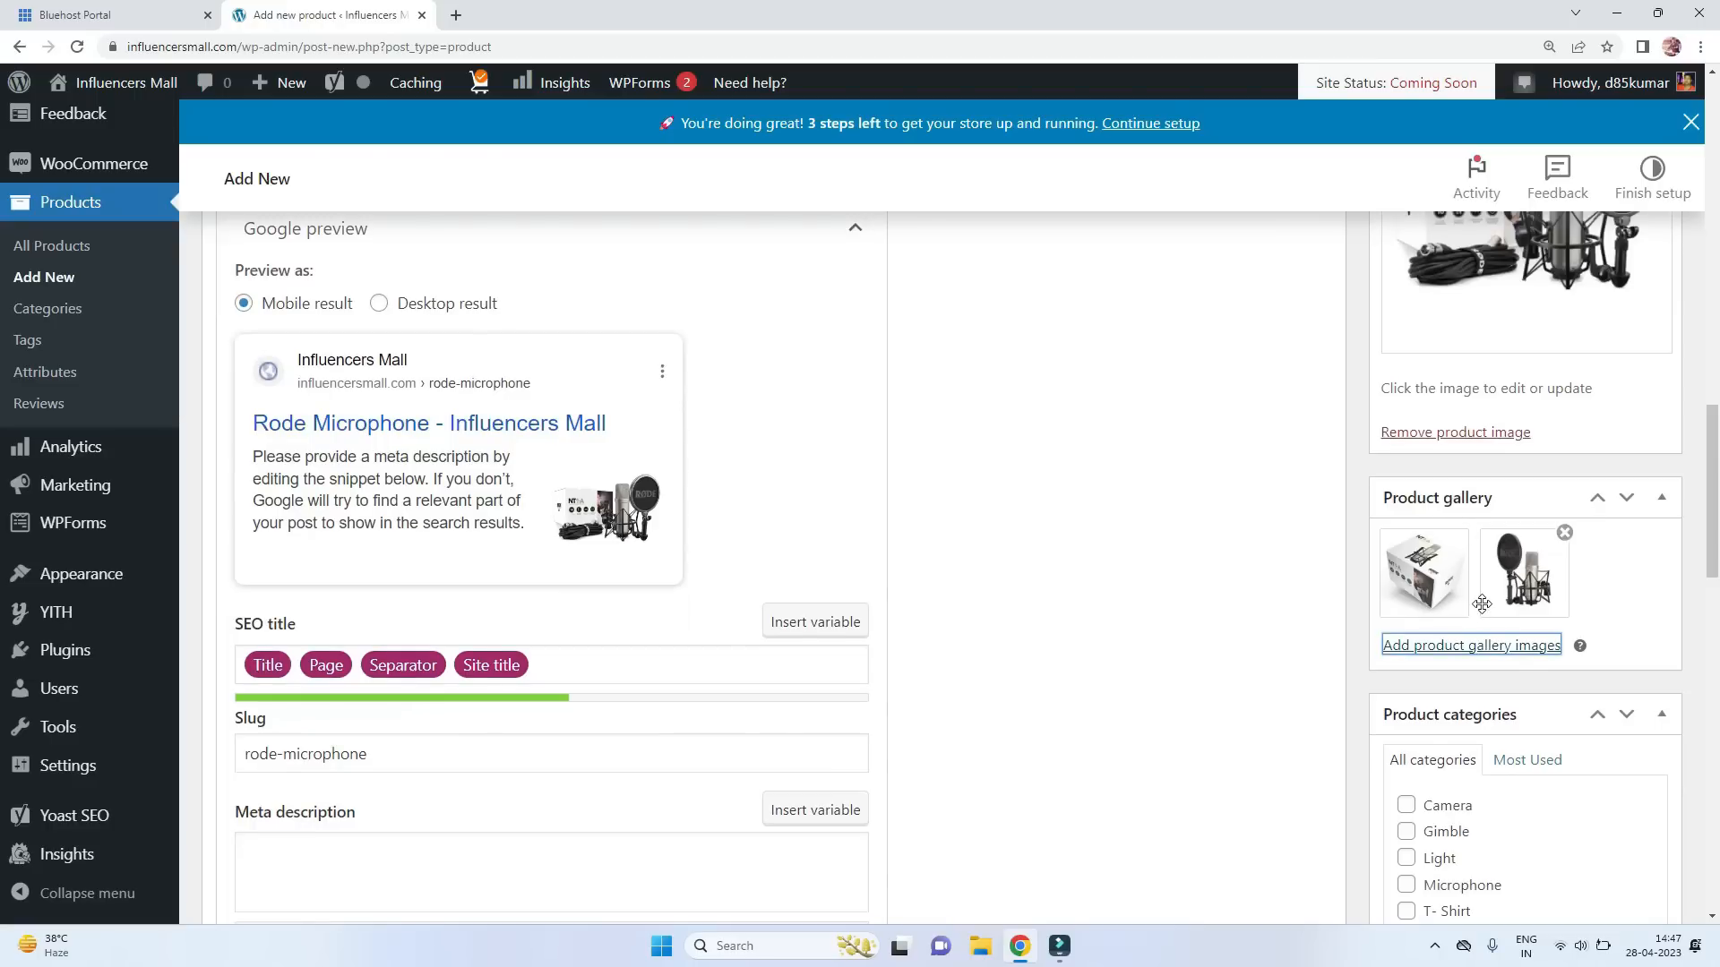
{"action": "scroll", "coordinate": [1483, 604], "scroll_direction": "down", "scroll_amount": 3}
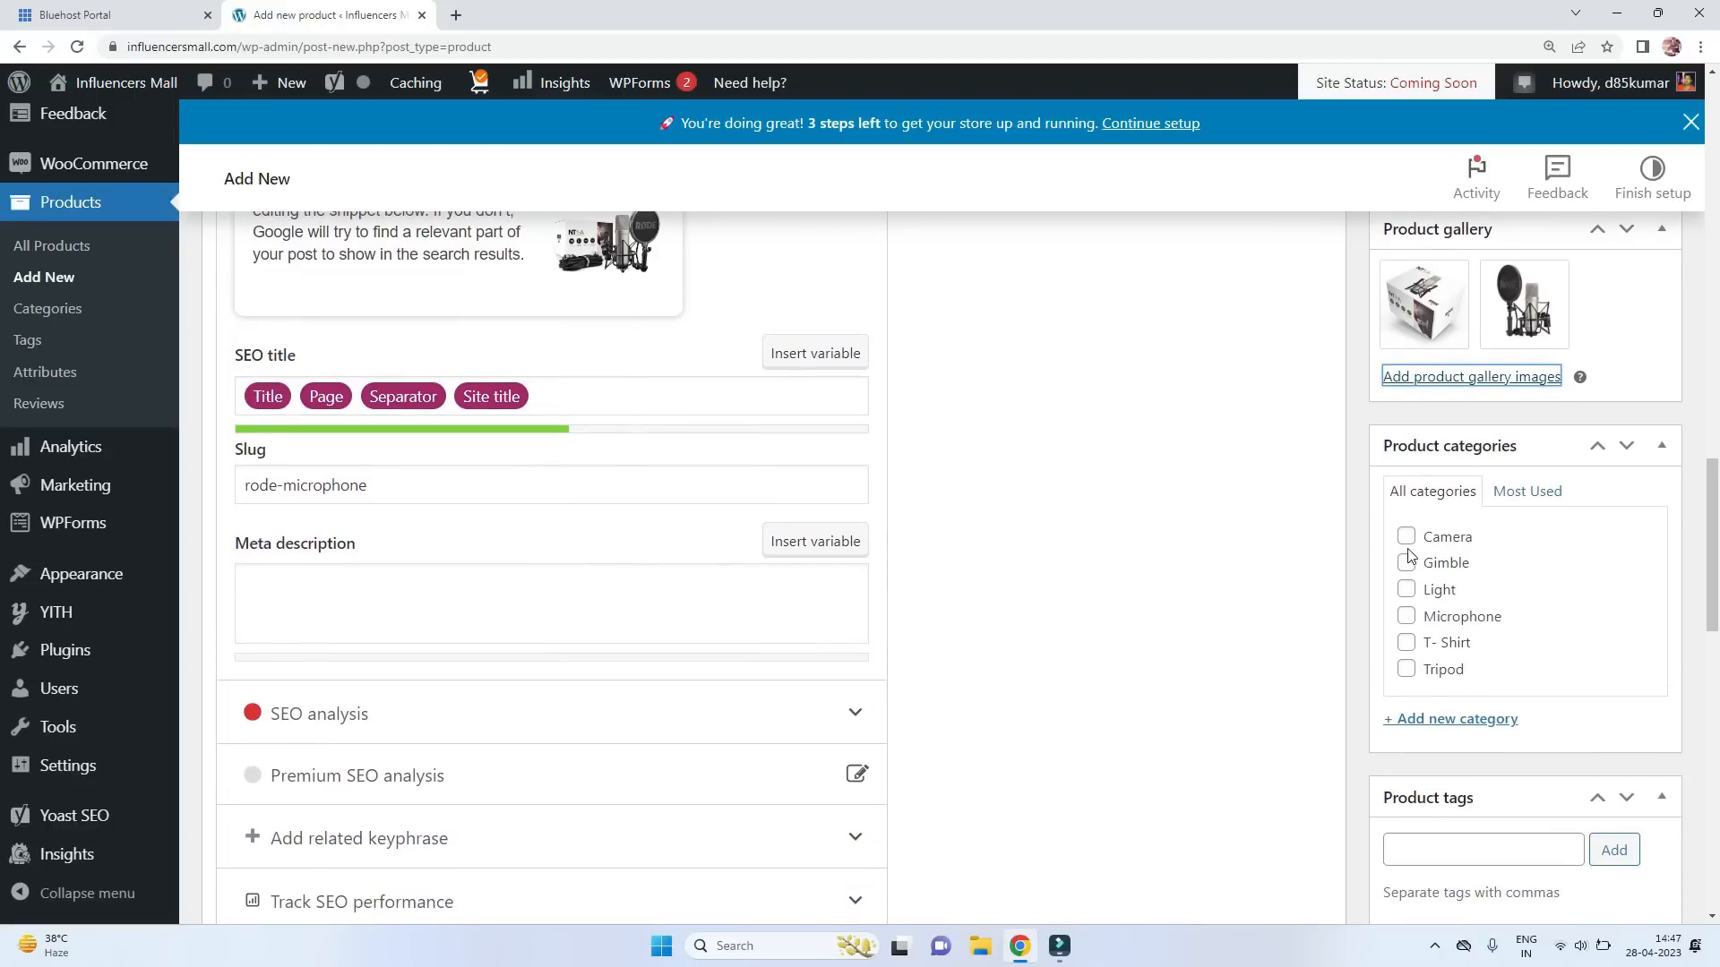
{"action": "left_click", "coordinate": [1406, 616]}
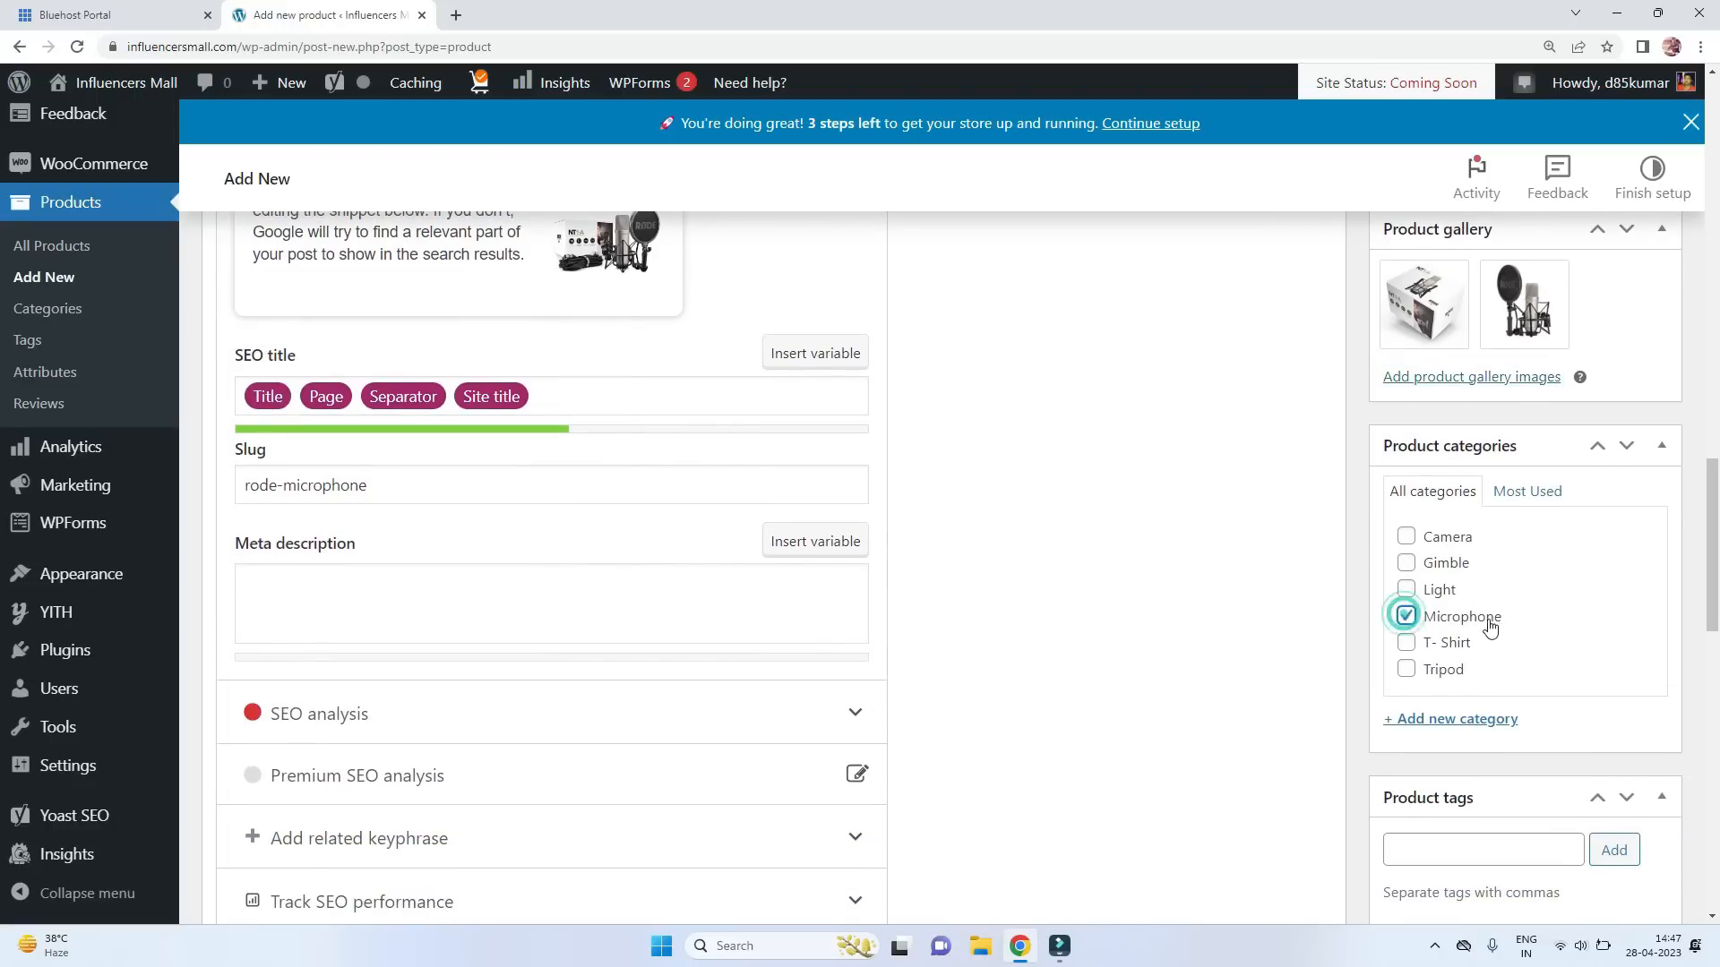
Add the product tag 'mic for youtubers'.
{"action": "scroll", "coordinate": [1475, 624], "scroll_direction": "down", "scroll_amount": 3}
{"action": "left_click", "coordinate": [1434, 589]}
{"action": "type", "text": "mic for youtubers"}
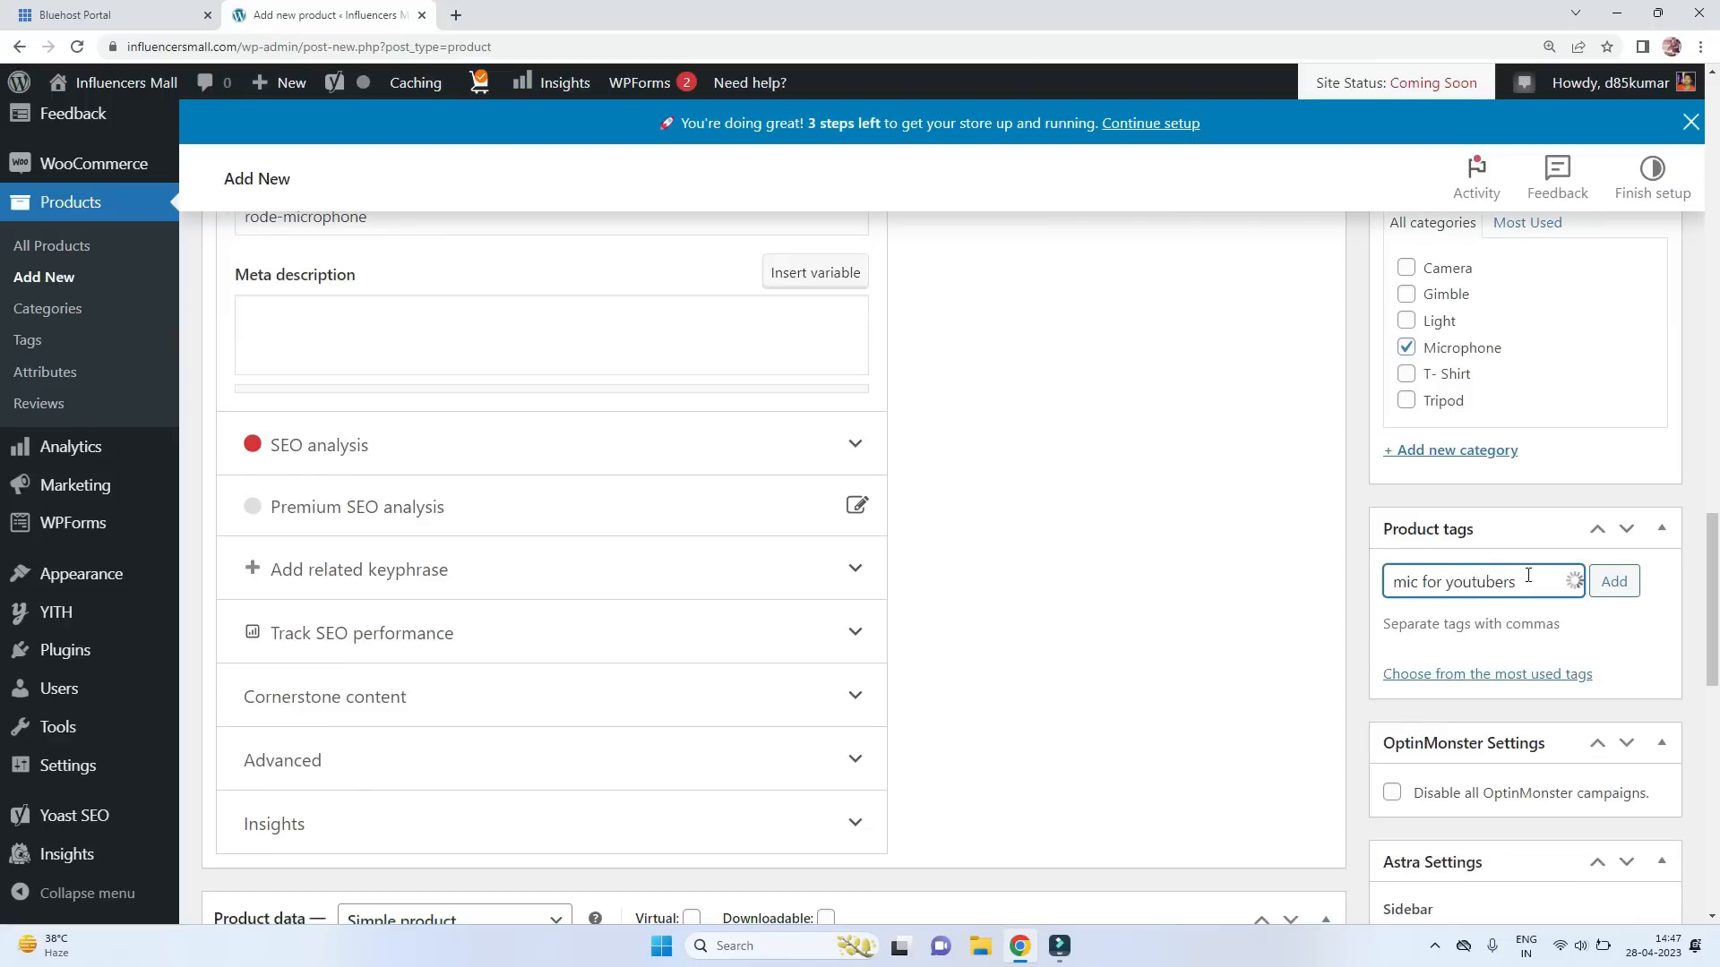
{"action": "left_click", "coordinate": [1611, 582]}
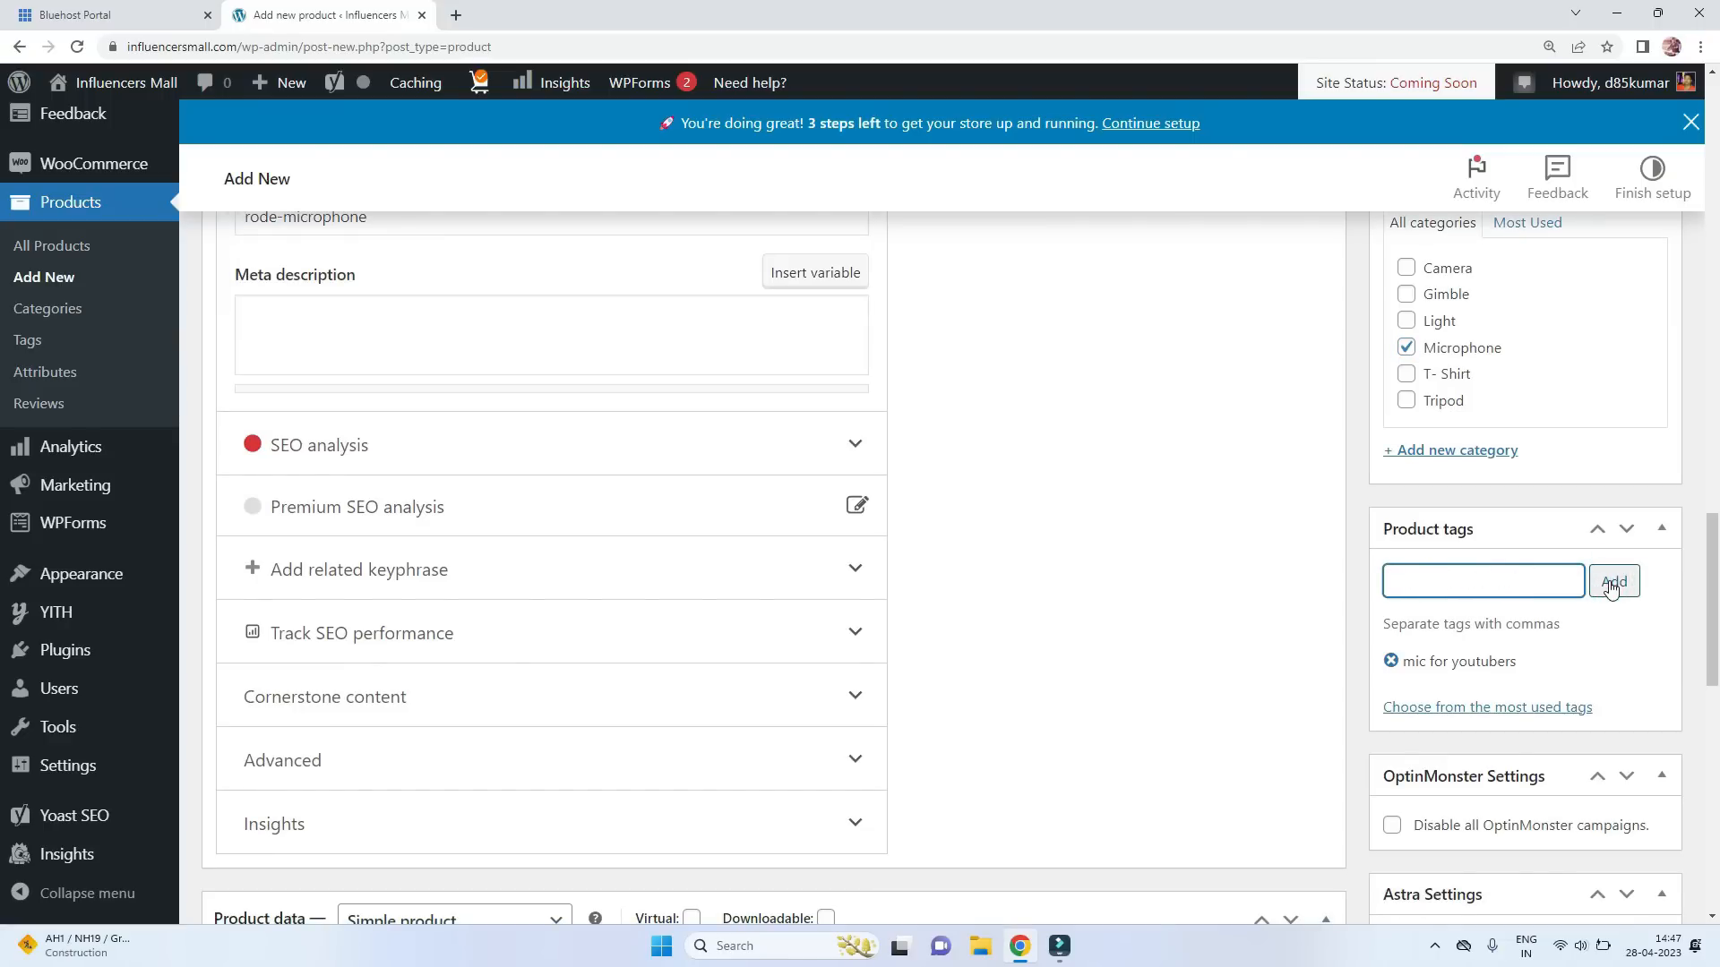
{"action": "scroll", "coordinate": [1611, 587], "scroll_direction": "down", "scroll_amount": 5}
Enter the regular price and a sale price of 23000.
{"action": "left_click", "coordinate": [684, 538]}
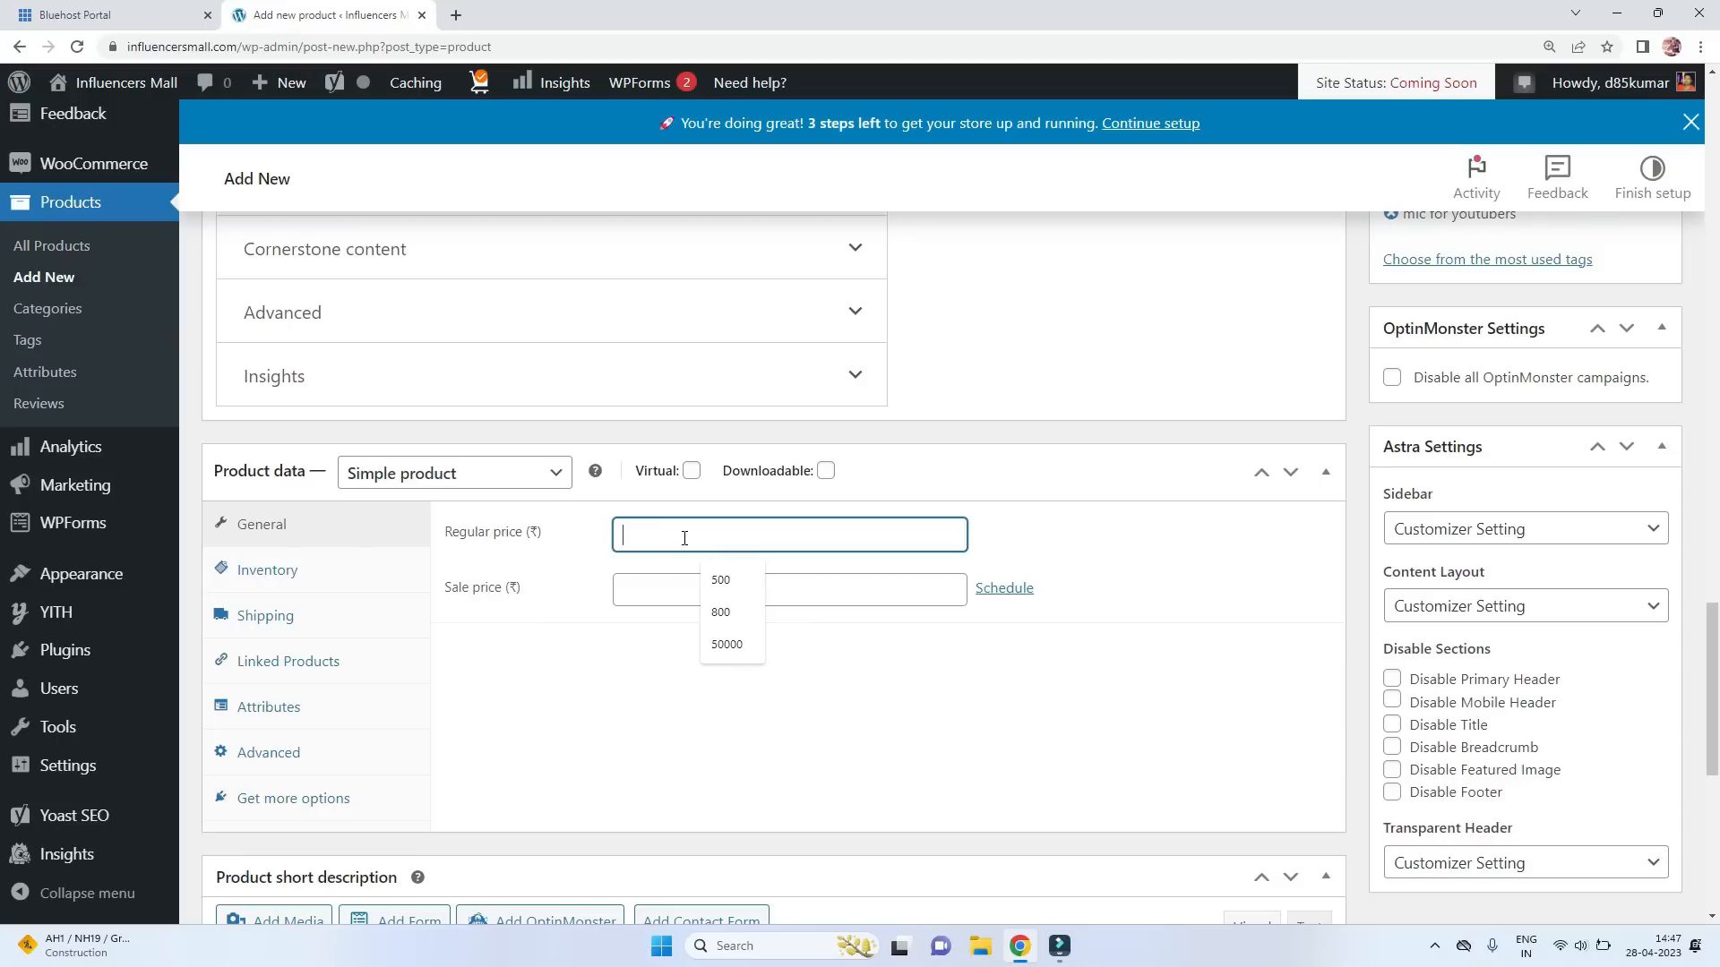
{"action": "type", "text": "25000"}
{"action": "left_click", "coordinate": [657, 581]}
{"action": "type", "text": "23000"}
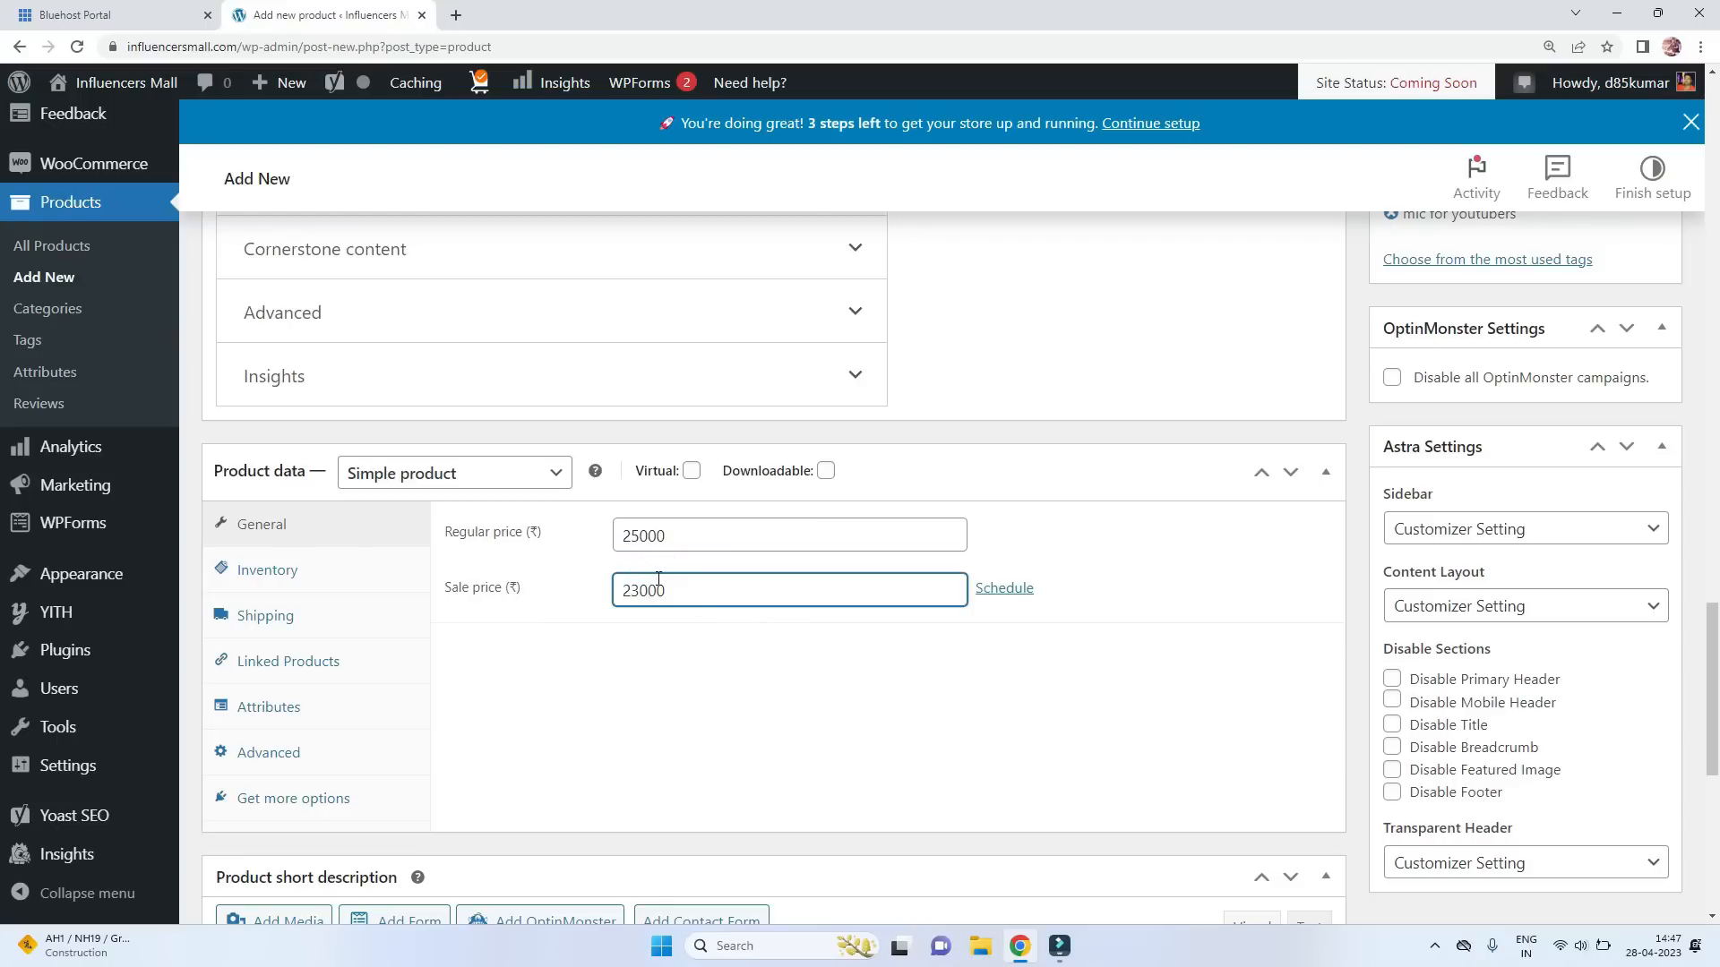
{"action": "left_click", "coordinate": [685, 638]}
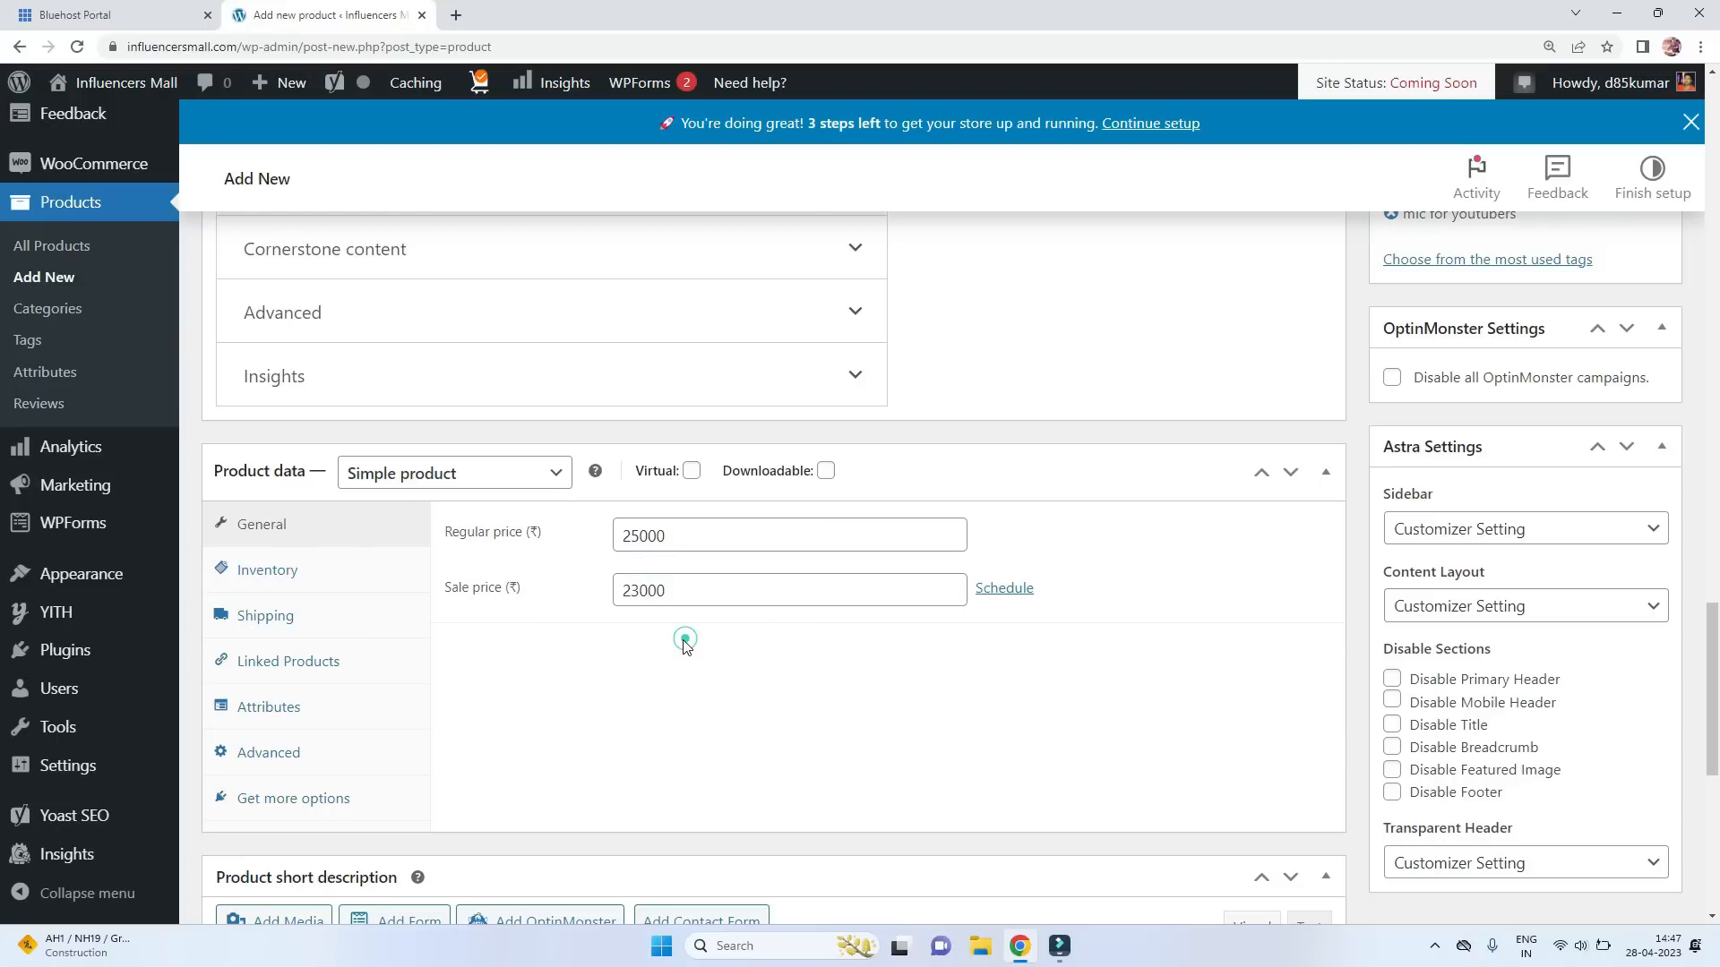
Set SKU RODM01, track stock with quantity 5, and limit to one per order.
{"action": "left_click", "coordinate": [283, 575]}
{"action": "left_click", "coordinate": [652, 534]}
{"action": "type", "text": "RODM01"}
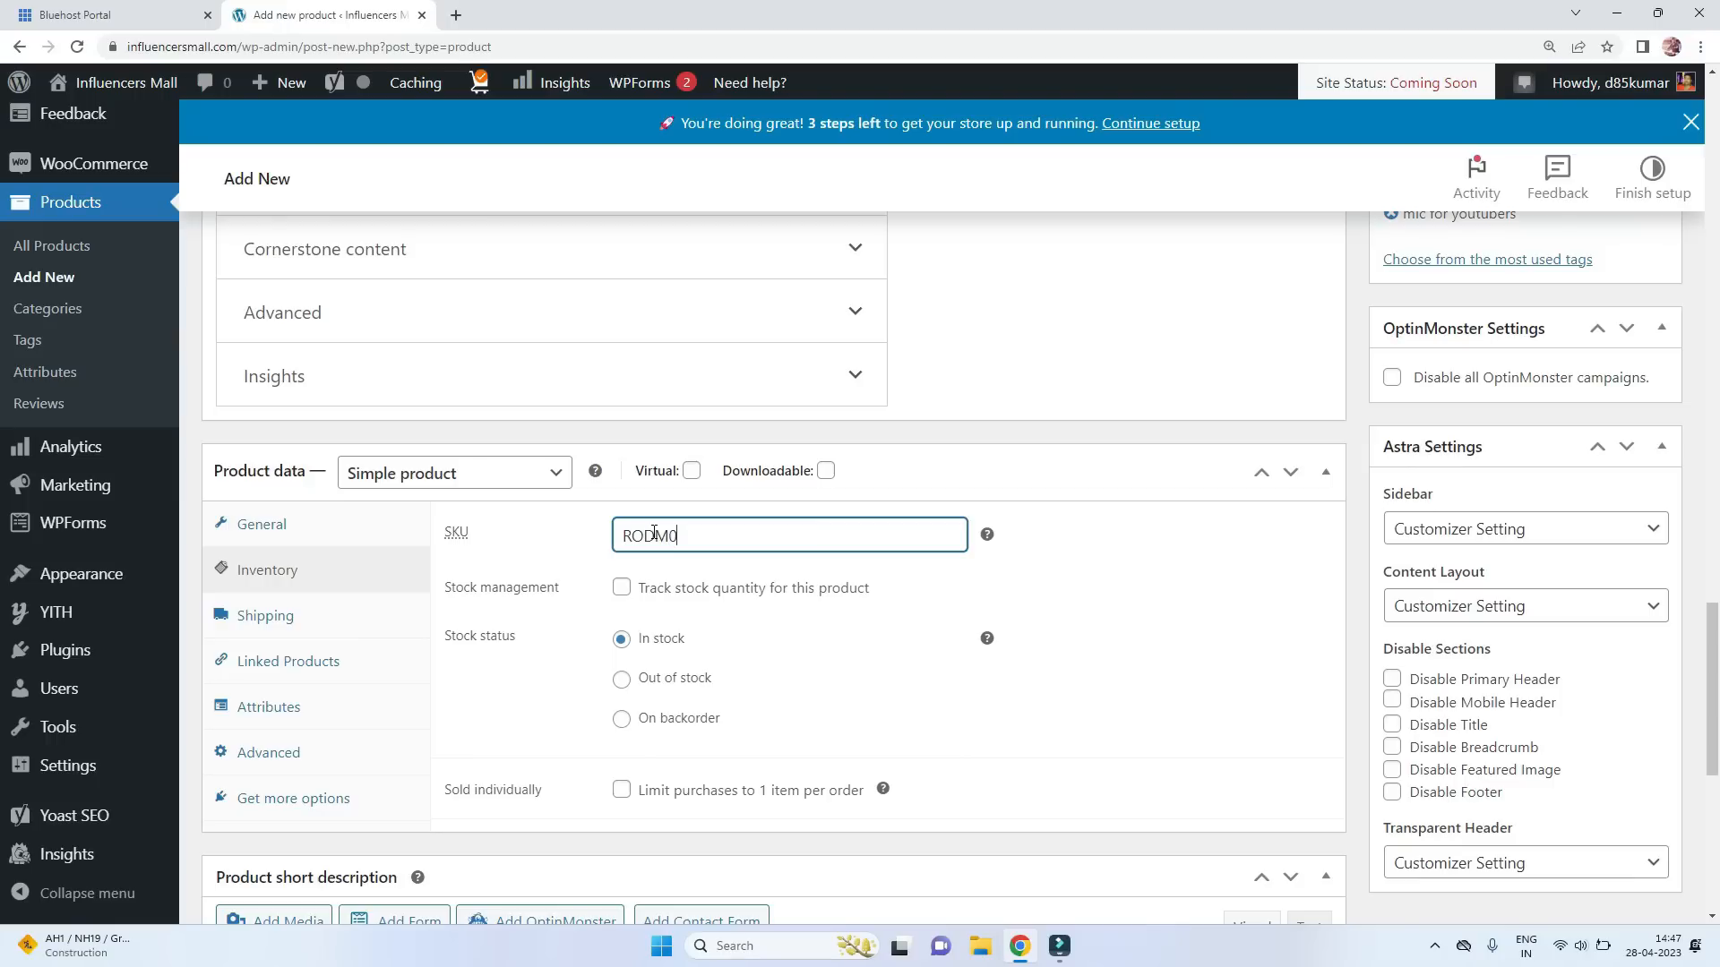
{"action": "left_click", "coordinate": [622, 588]}
{"action": "double_click", "coordinate": [632, 638]}
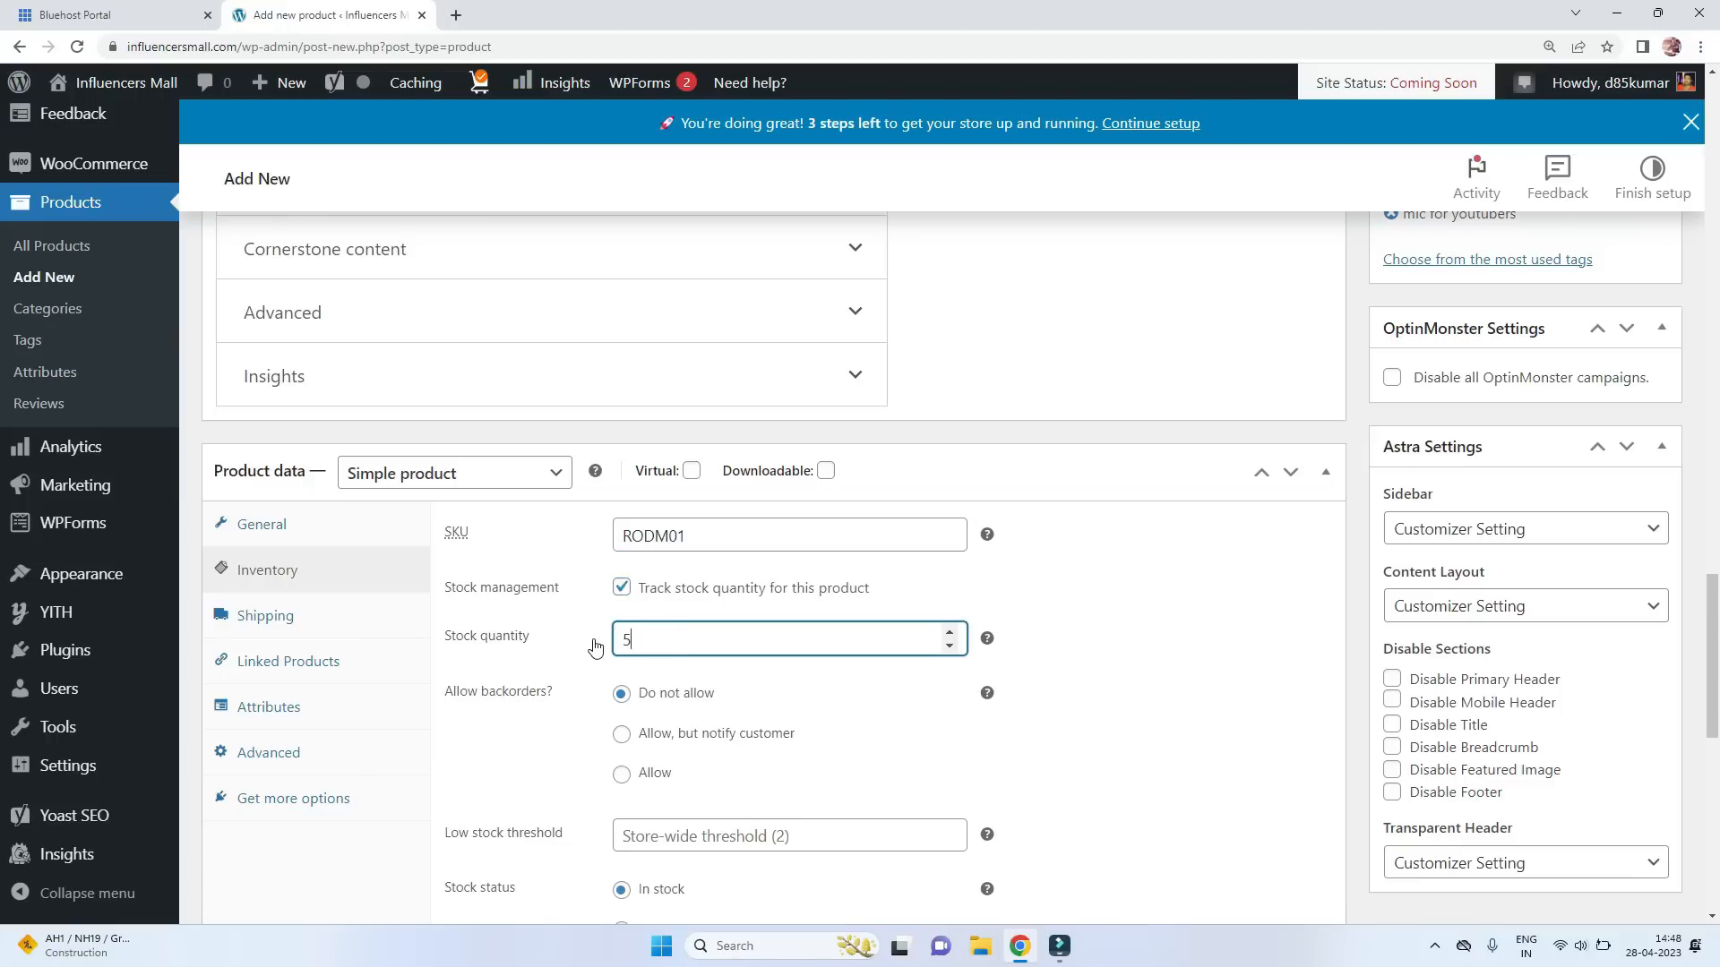
{"action": "scroll", "coordinate": [691, 751], "scroll_direction": "down", "scroll_amount": 3}
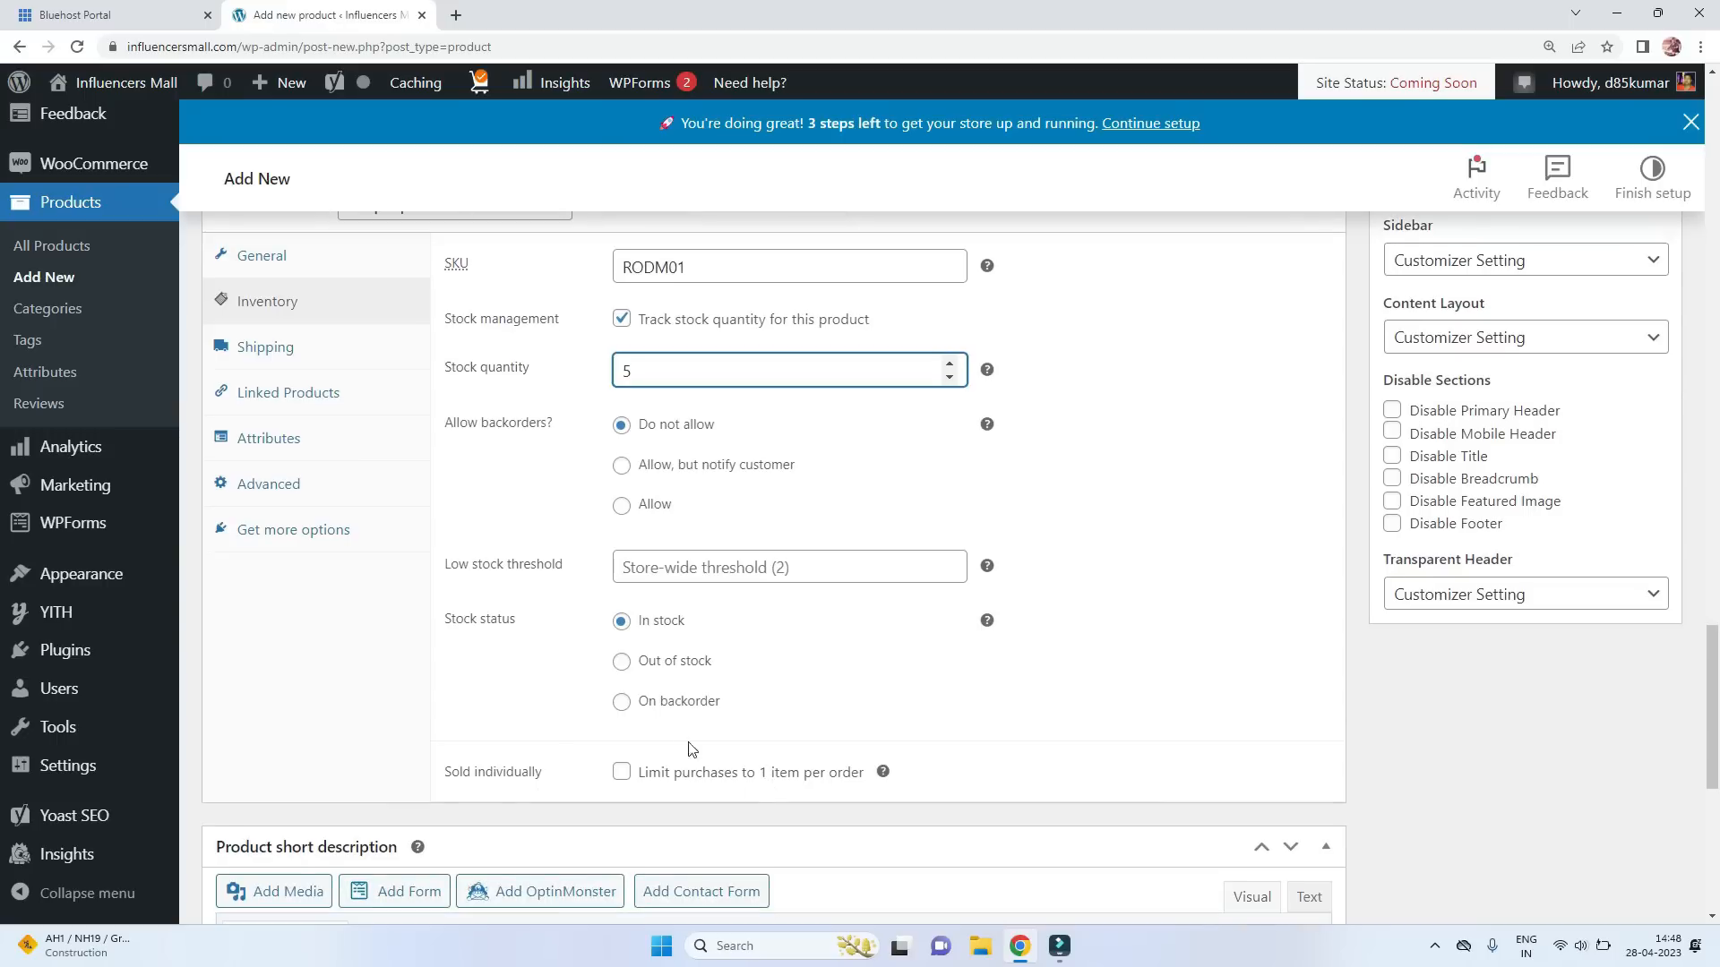
{"action": "left_click", "coordinate": [624, 776]}
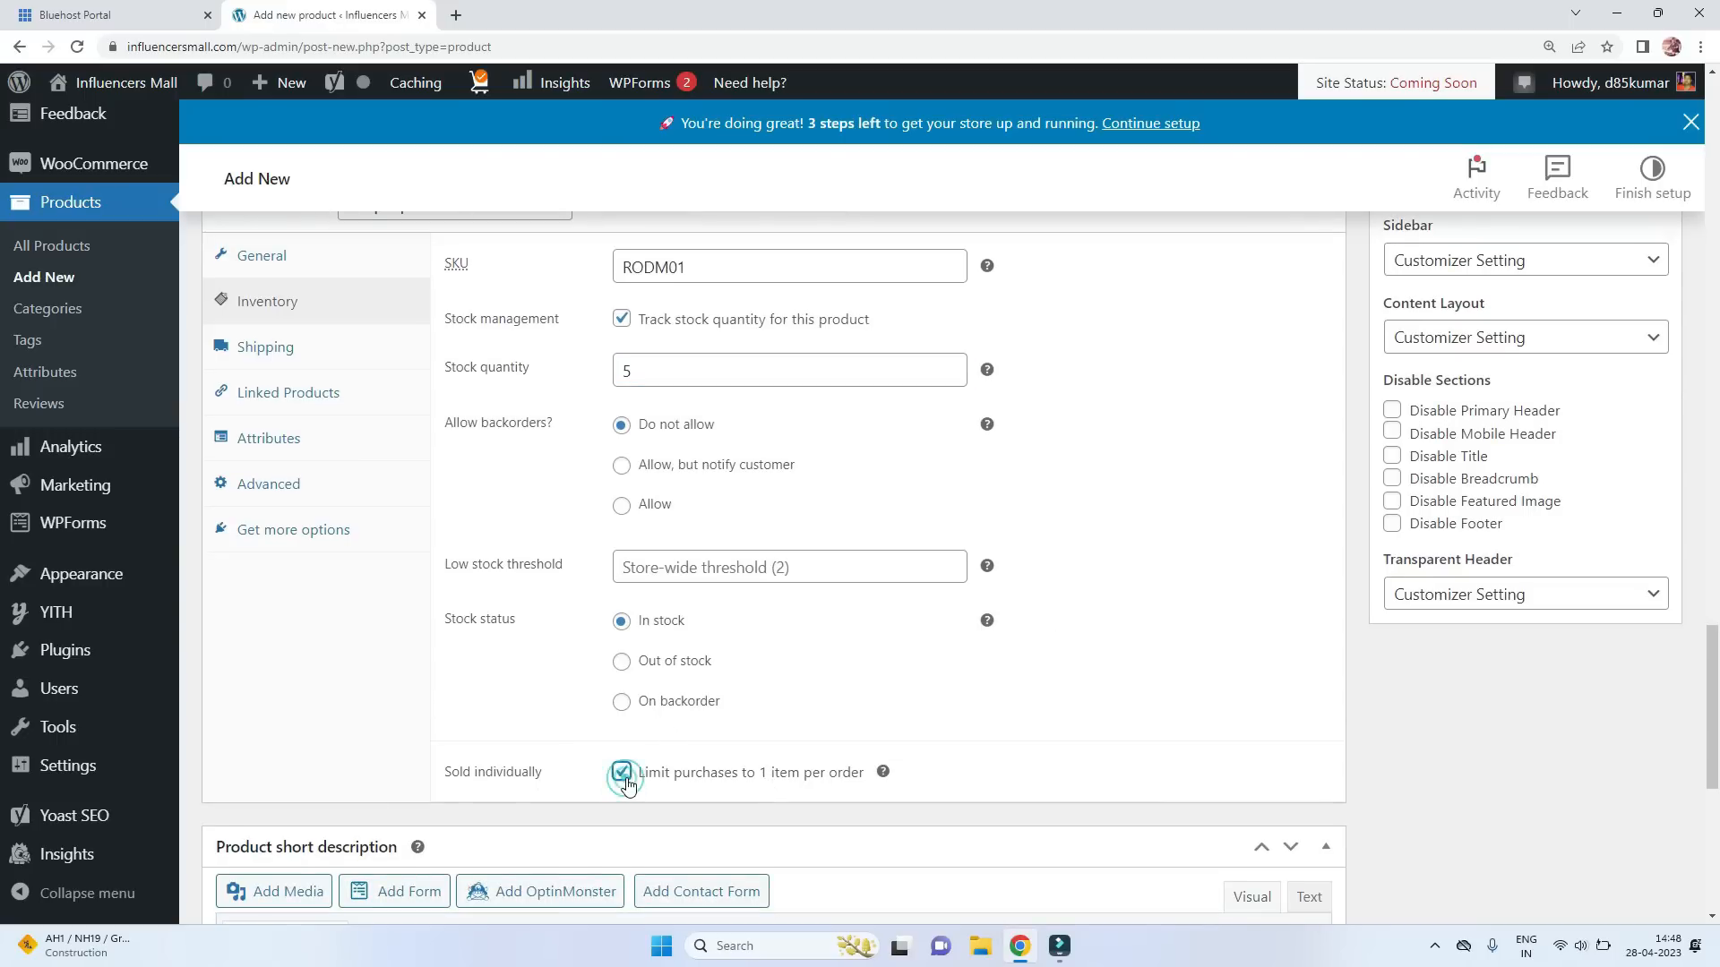
{"action": "scroll", "coordinate": [577, 647], "scroll_direction": "up", "scroll_amount": 2}
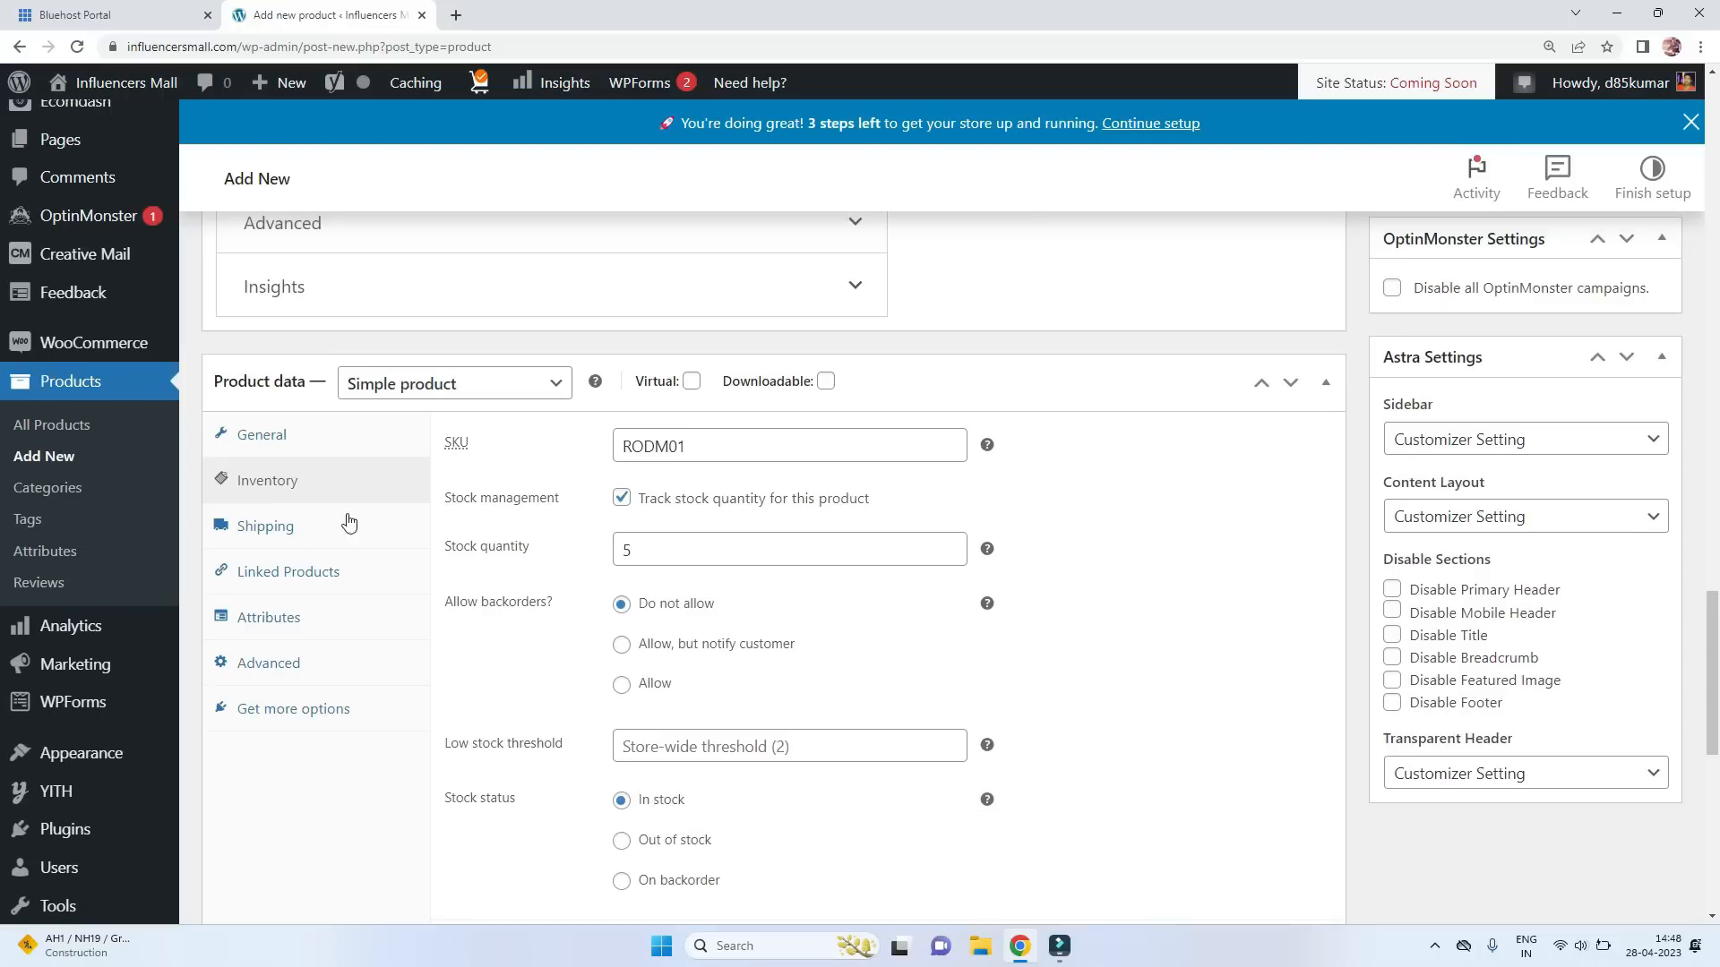
Set the shipping weight to 0.20 kg.
{"action": "left_click", "coordinate": [288, 525]}
{"action": "left_click", "coordinate": [660, 446]}
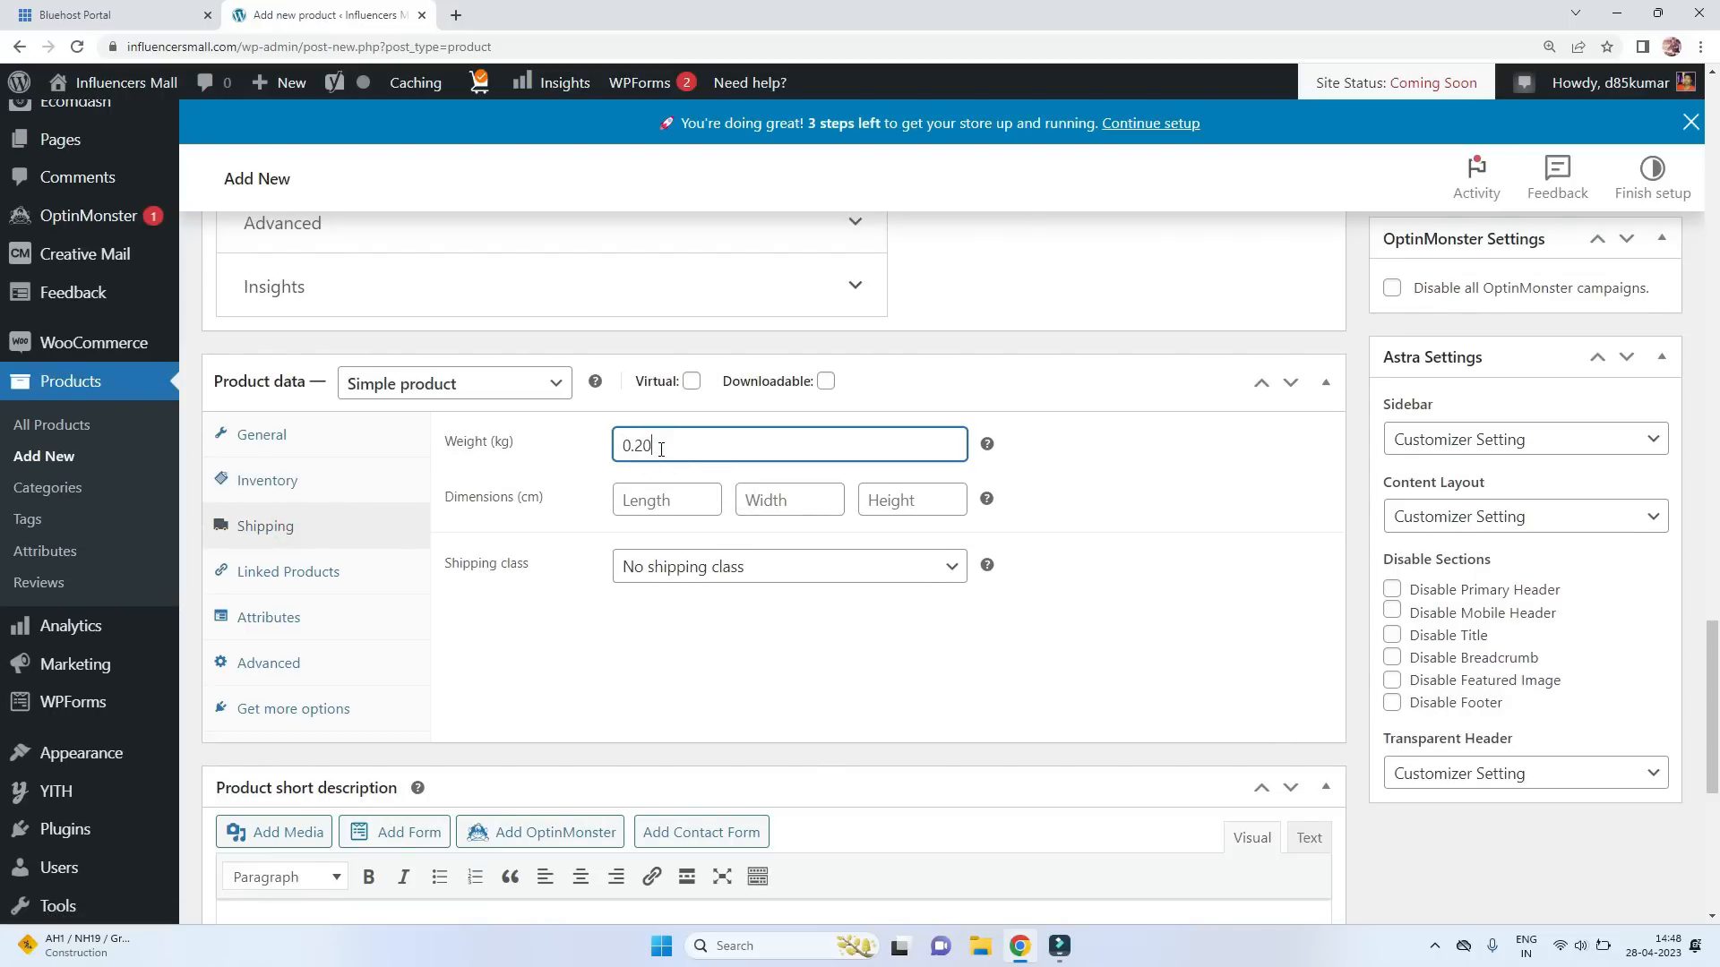
{"action": "left_click", "coordinate": [664, 504]}
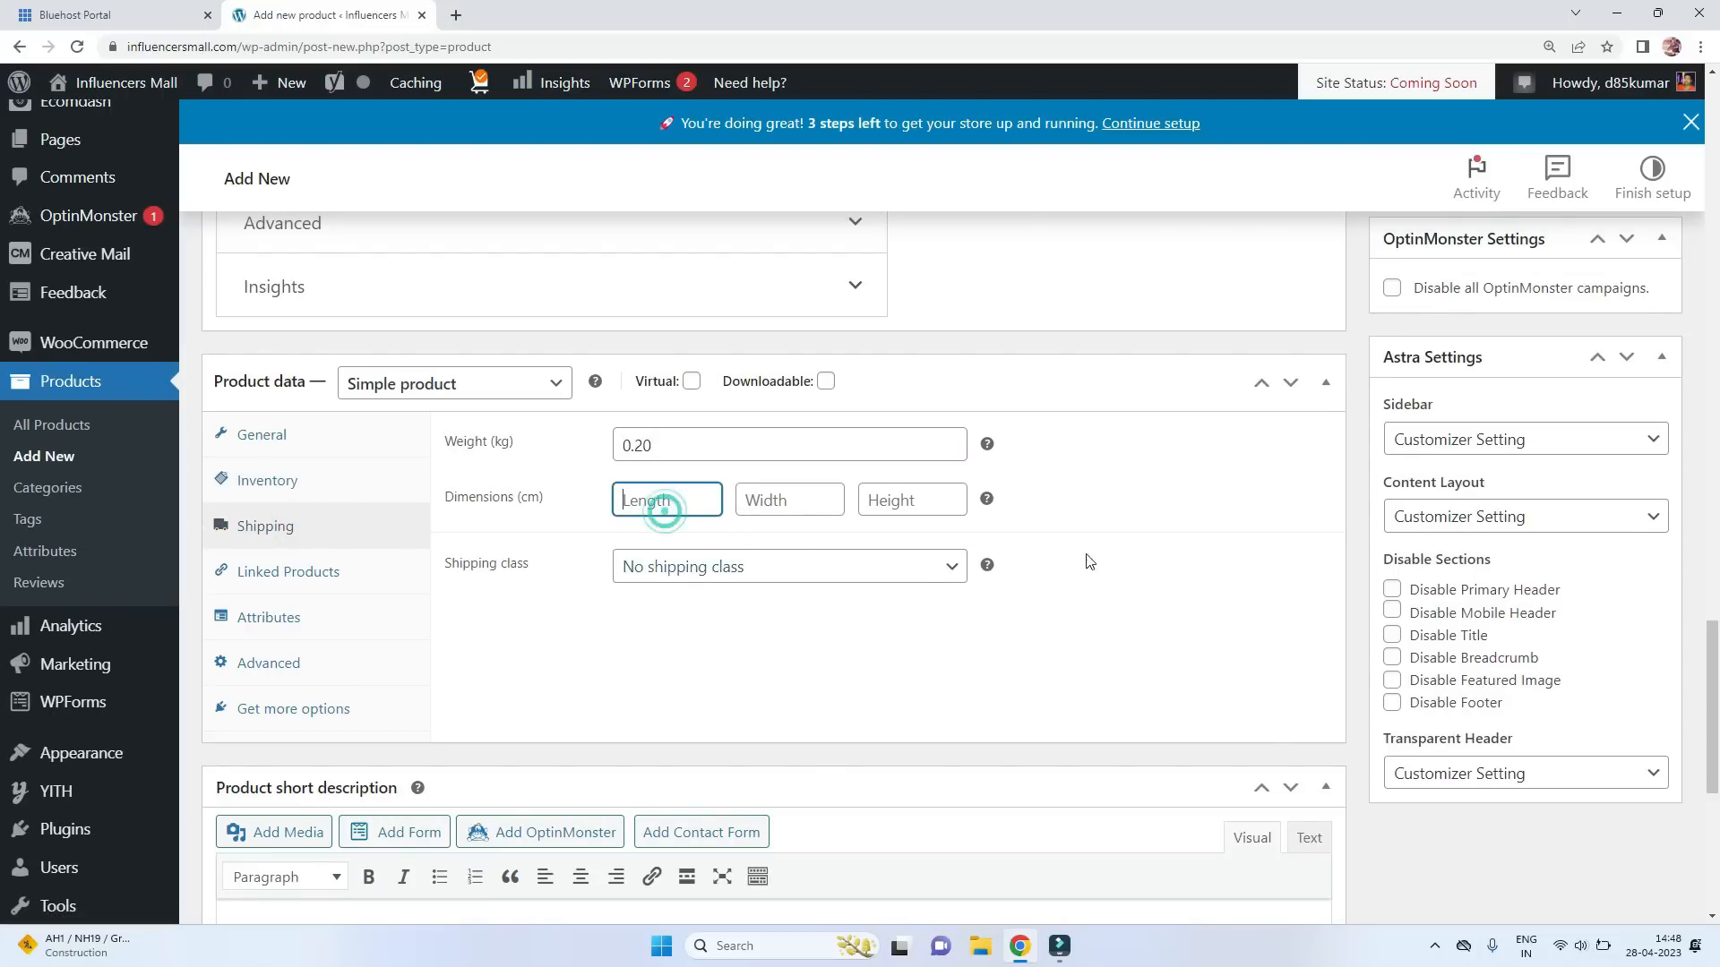
{"action": "scroll", "coordinate": [945, 722], "scroll_direction": "down", "scroll_amount": 5}
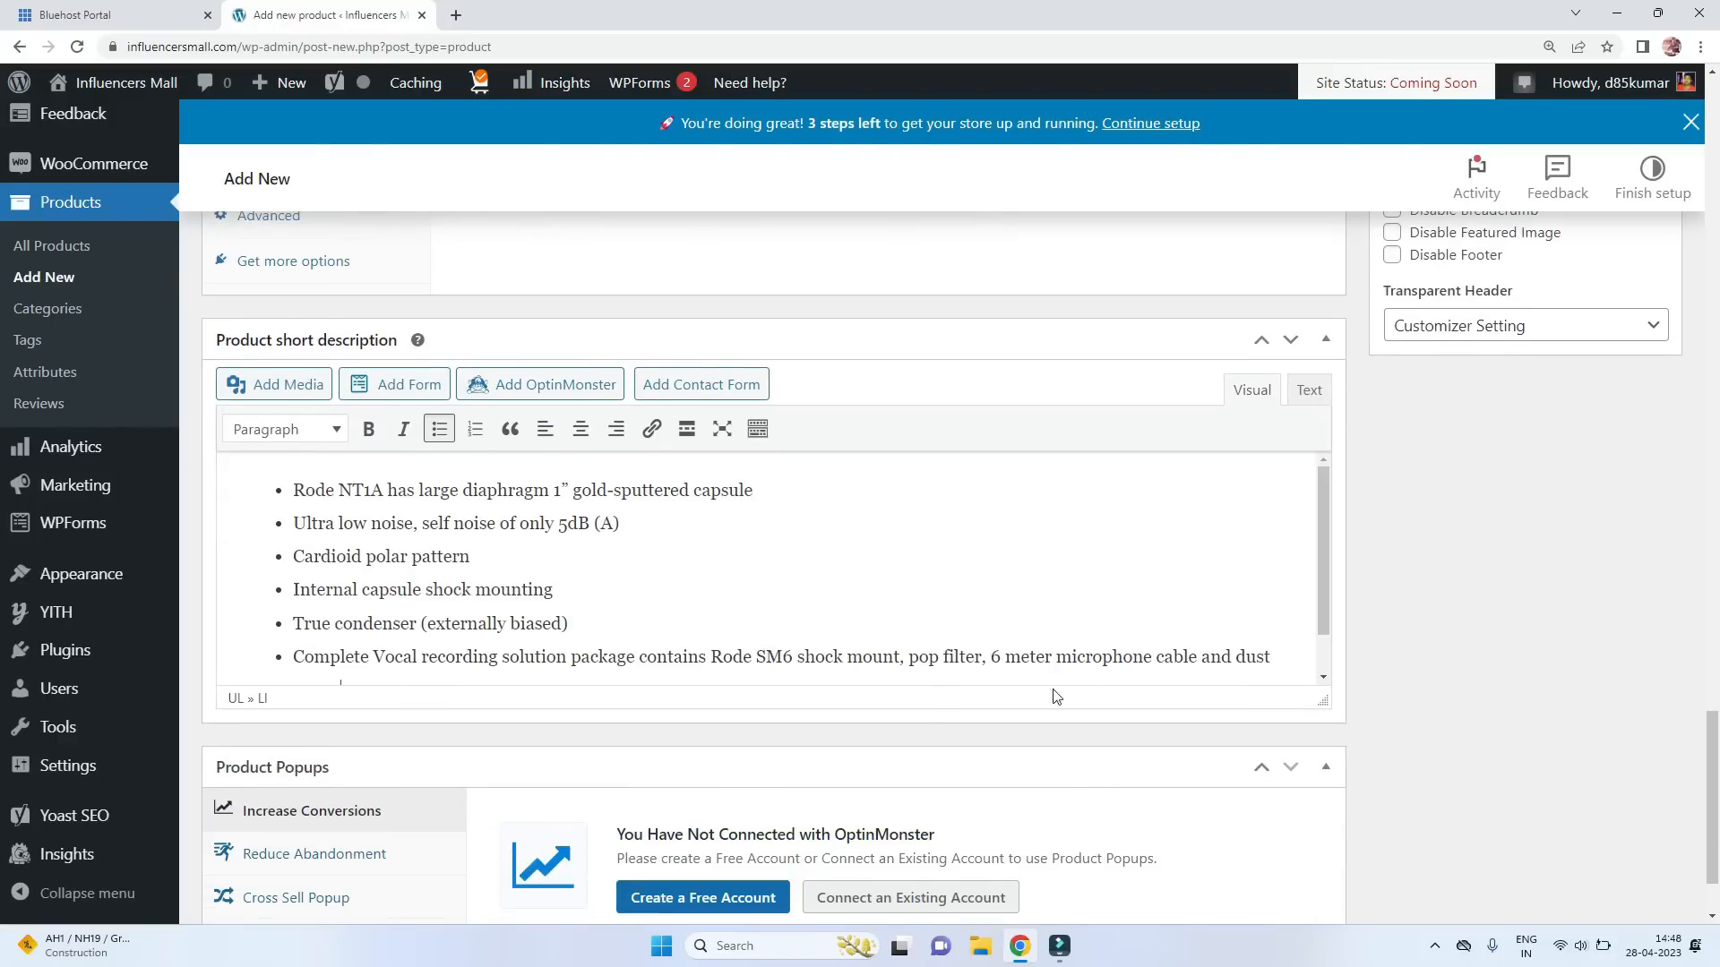
{"action": "scroll", "coordinate": [1056, 696], "scroll_direction": "up", "scroll_amount": 10}
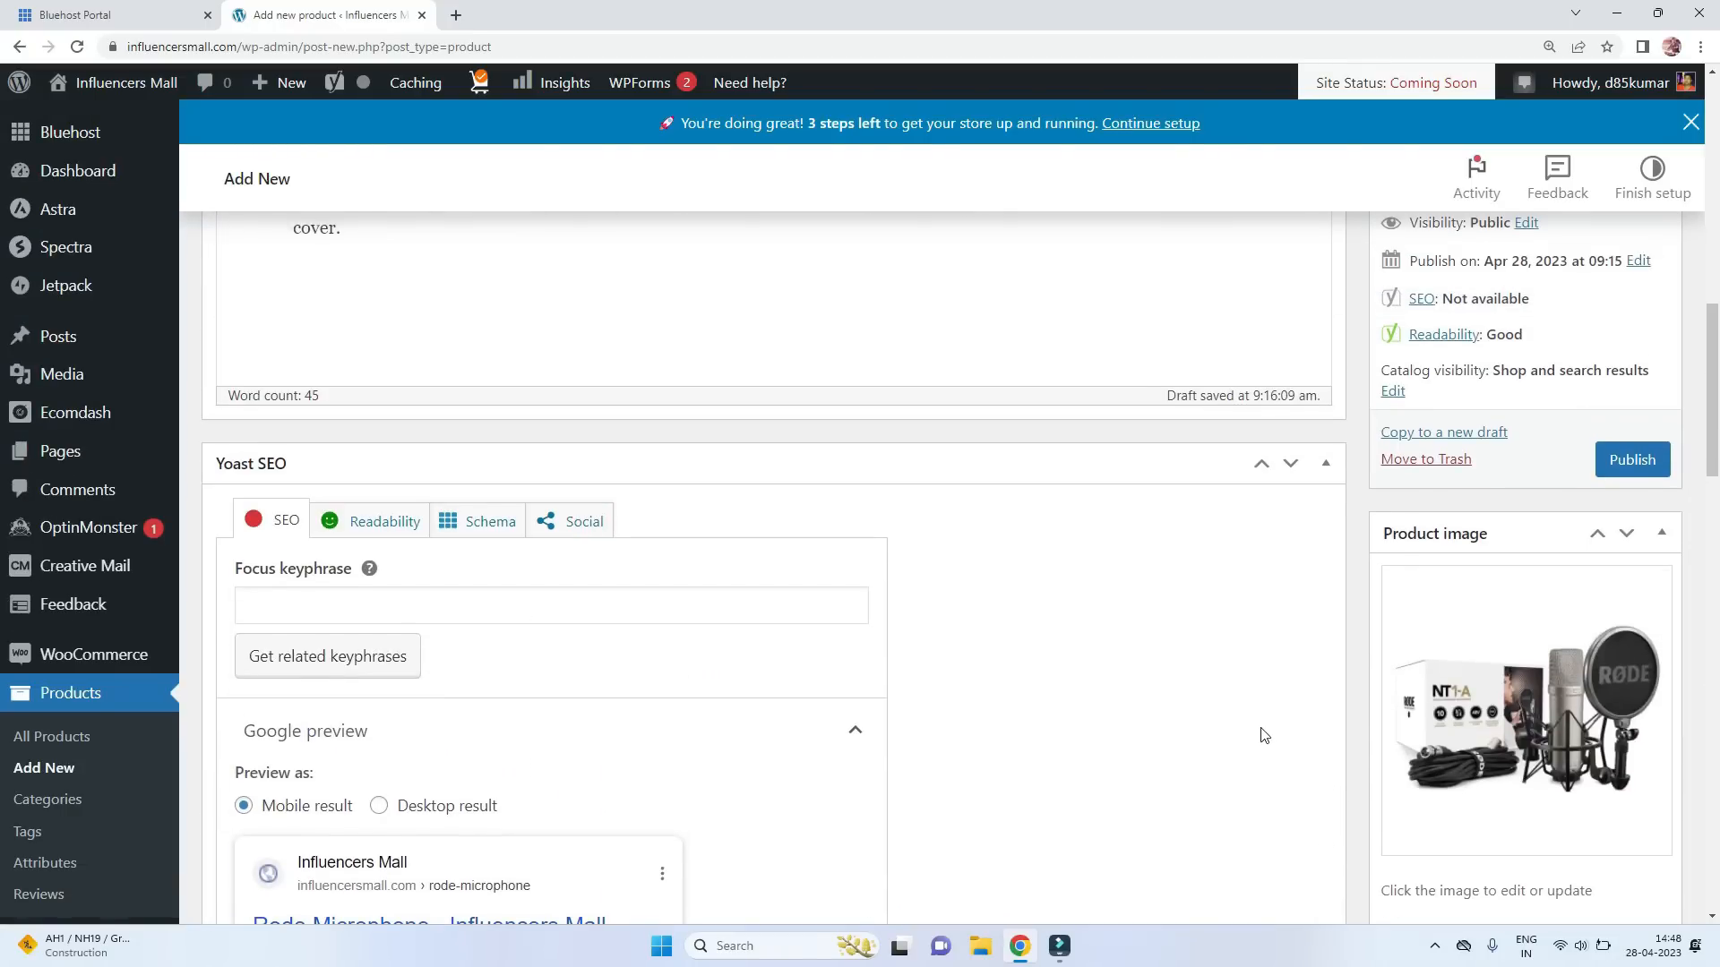
{"action": "scroll", "coordinate": [1265, 736], "scroll_direction": "up", "scroll_amount": 2}
{"action": "scroll", "coordinate": [1563, 660], "scroll_direction": "up", "scroll_amount": 3}
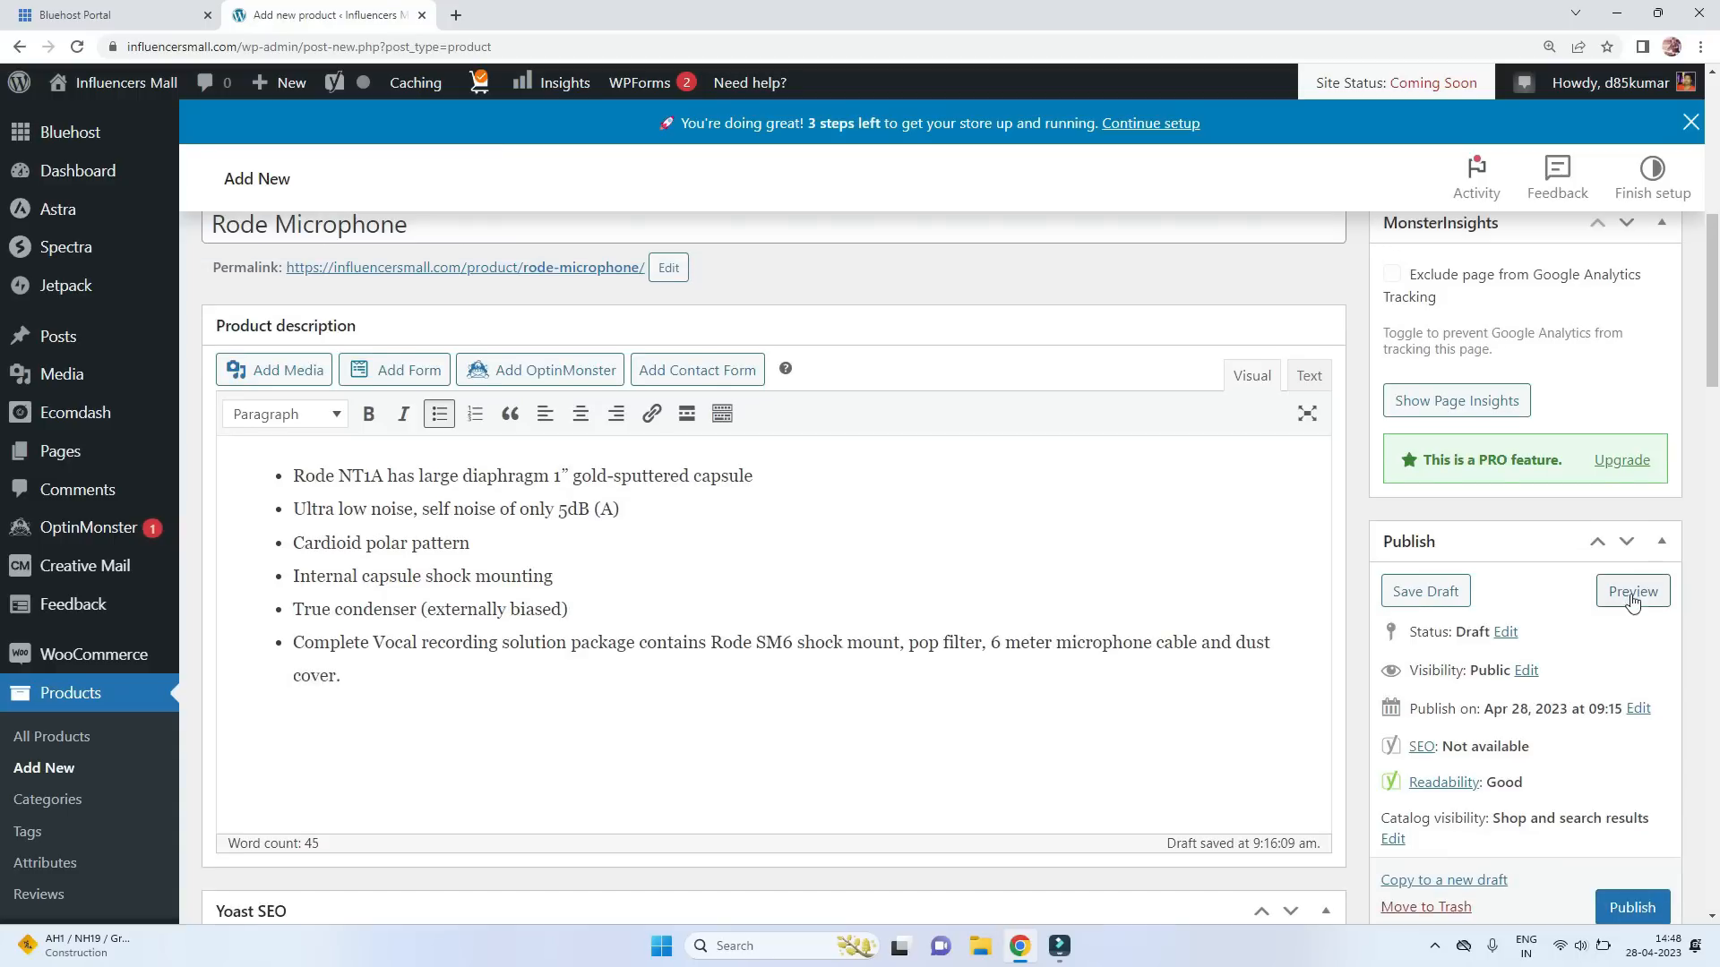
{"action": "left_click", "coordinate": [1632, 587]}
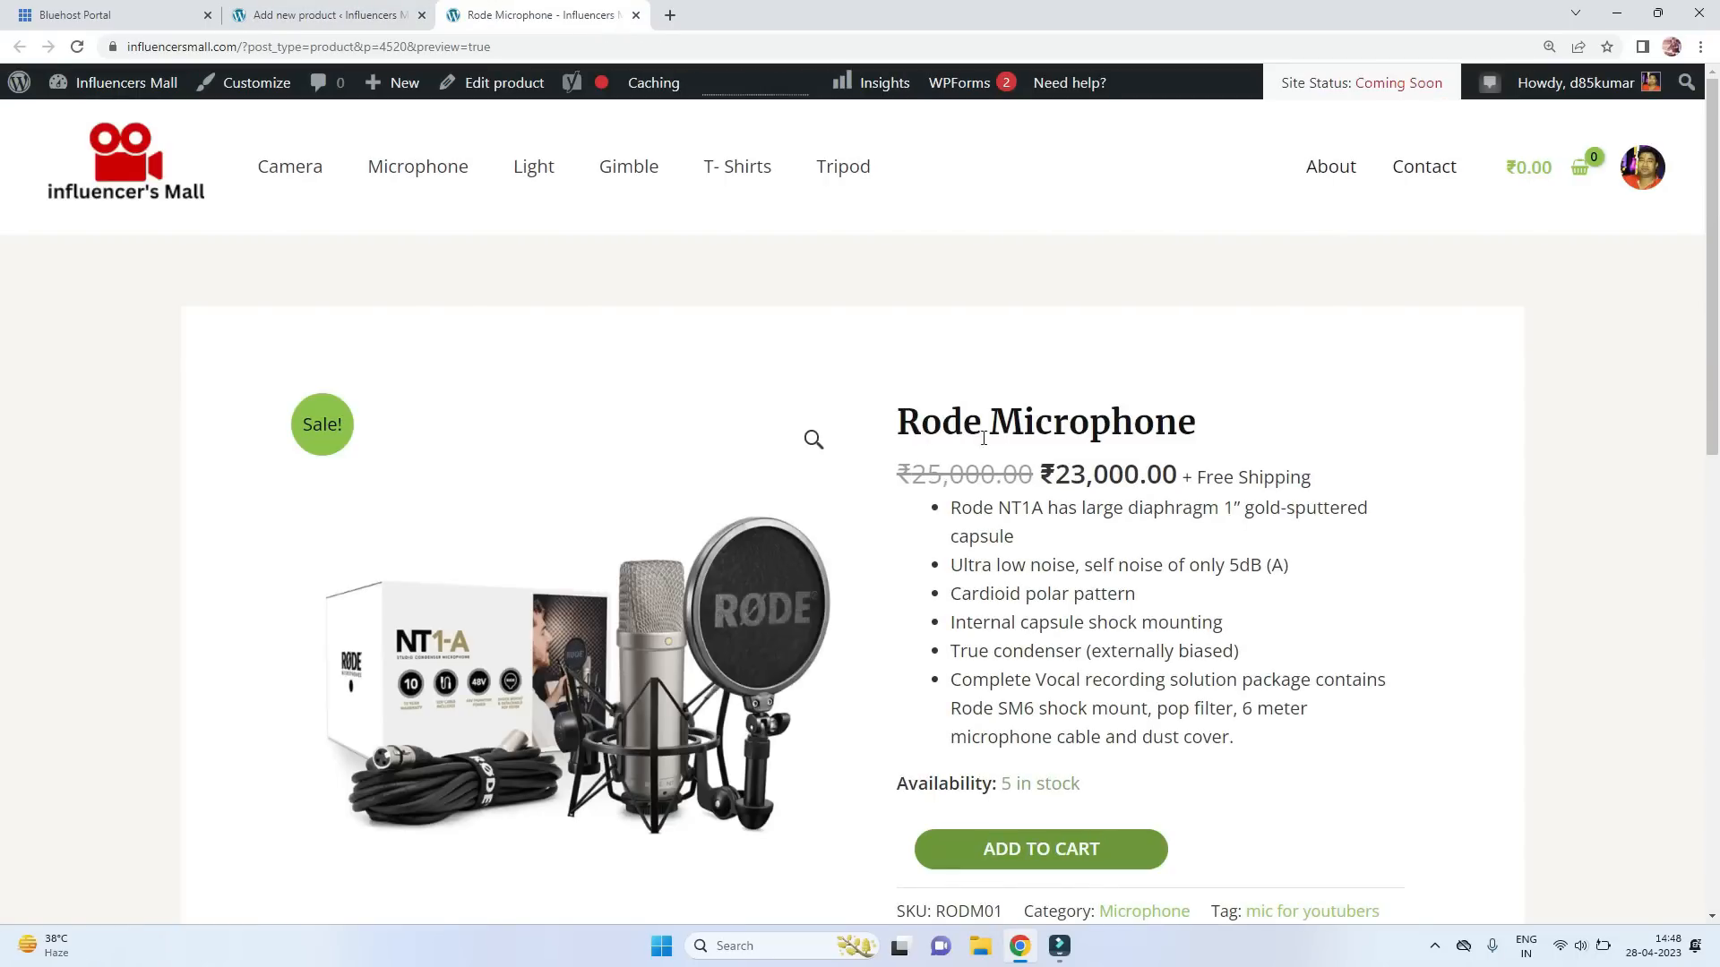
{"action": "scroll", "coordinate": [1143, 507], "scroll_direction": "down", "scroll_amount": 2}
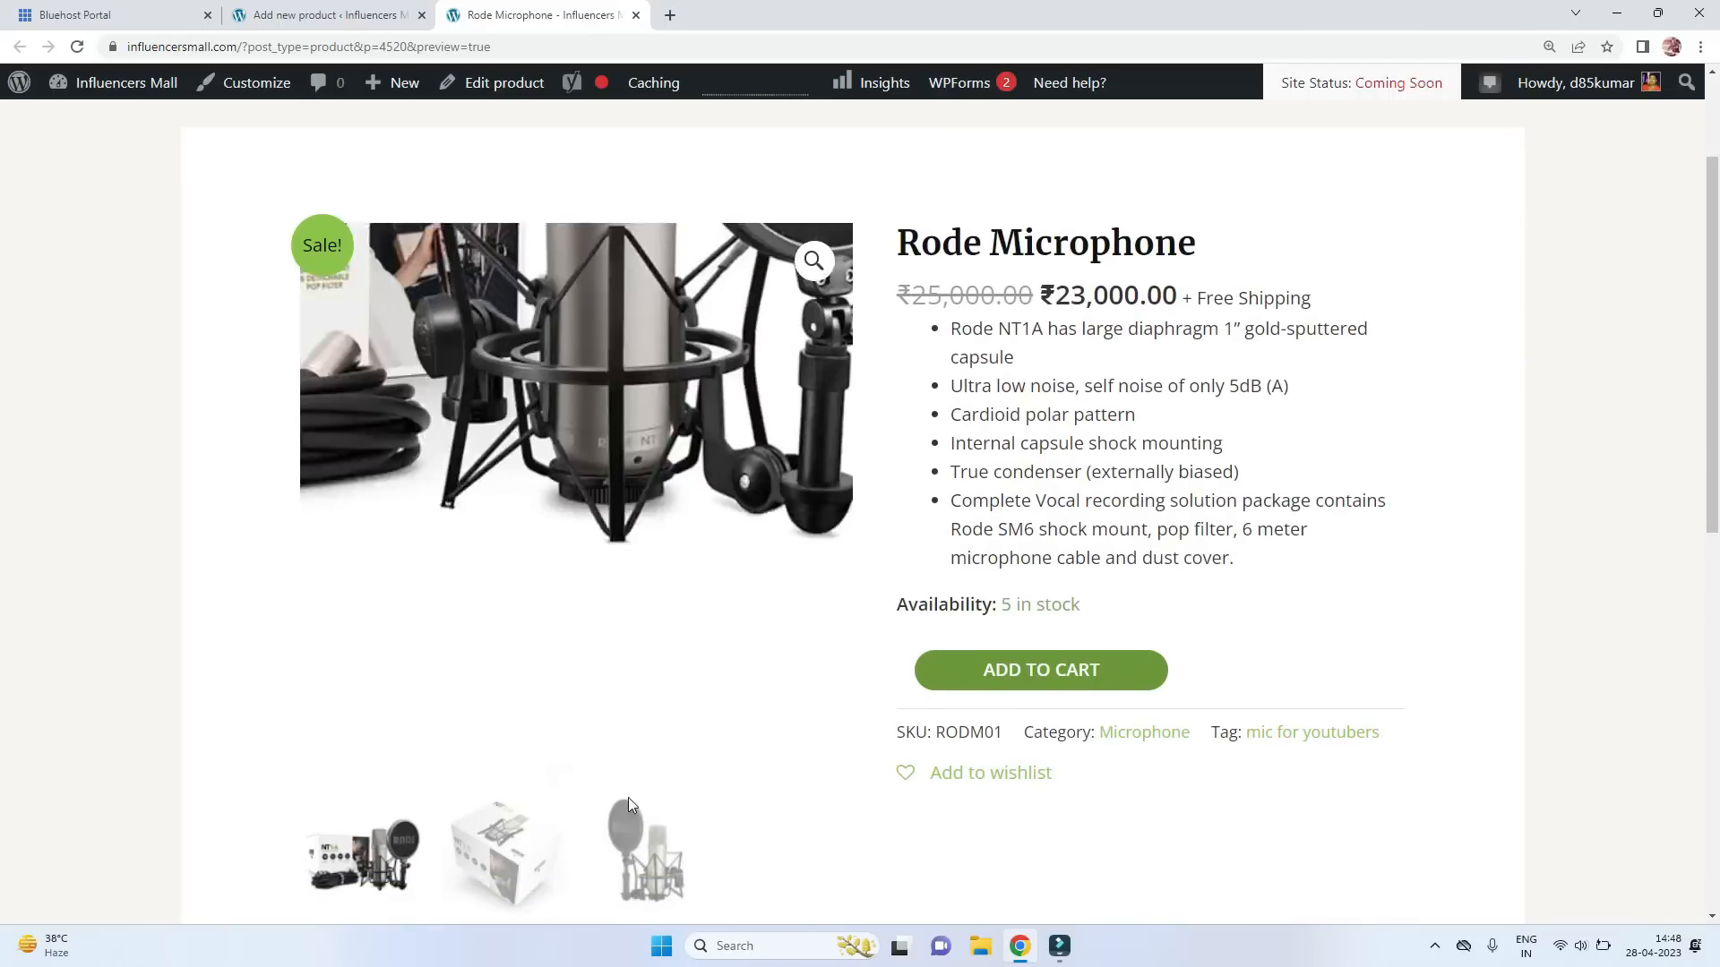
{"action": "left_click", "coordinate": [632, 856]}
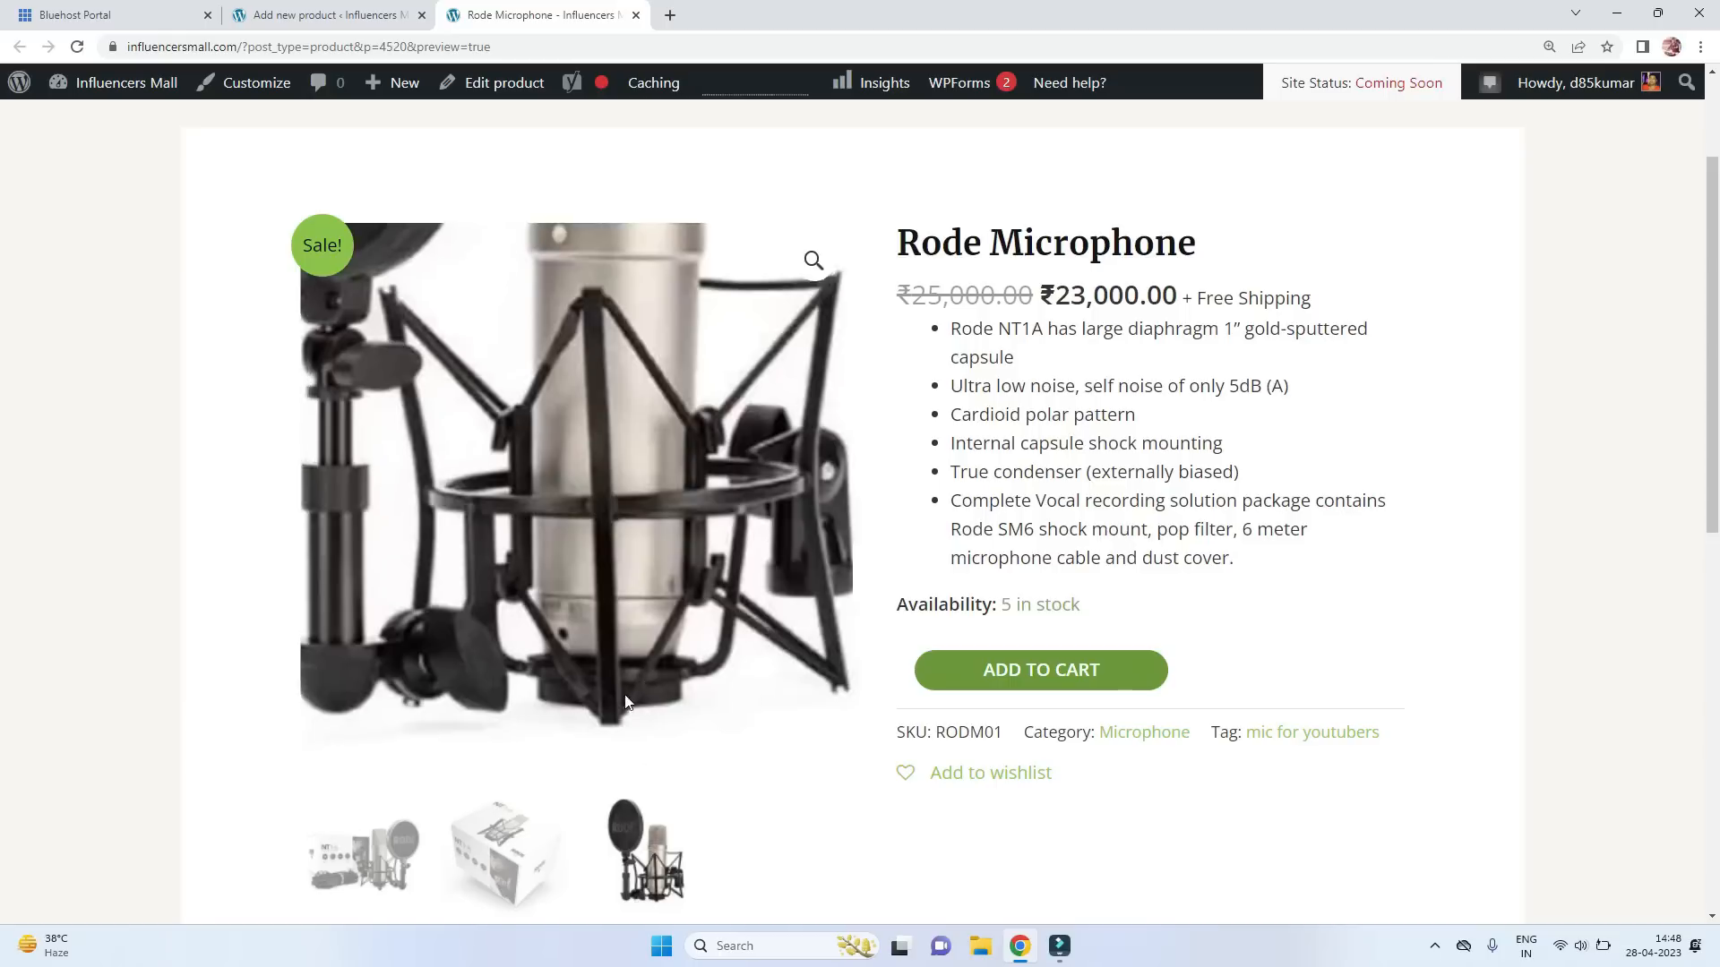
{"action": "left_click", "coordinate": [499, 884]}
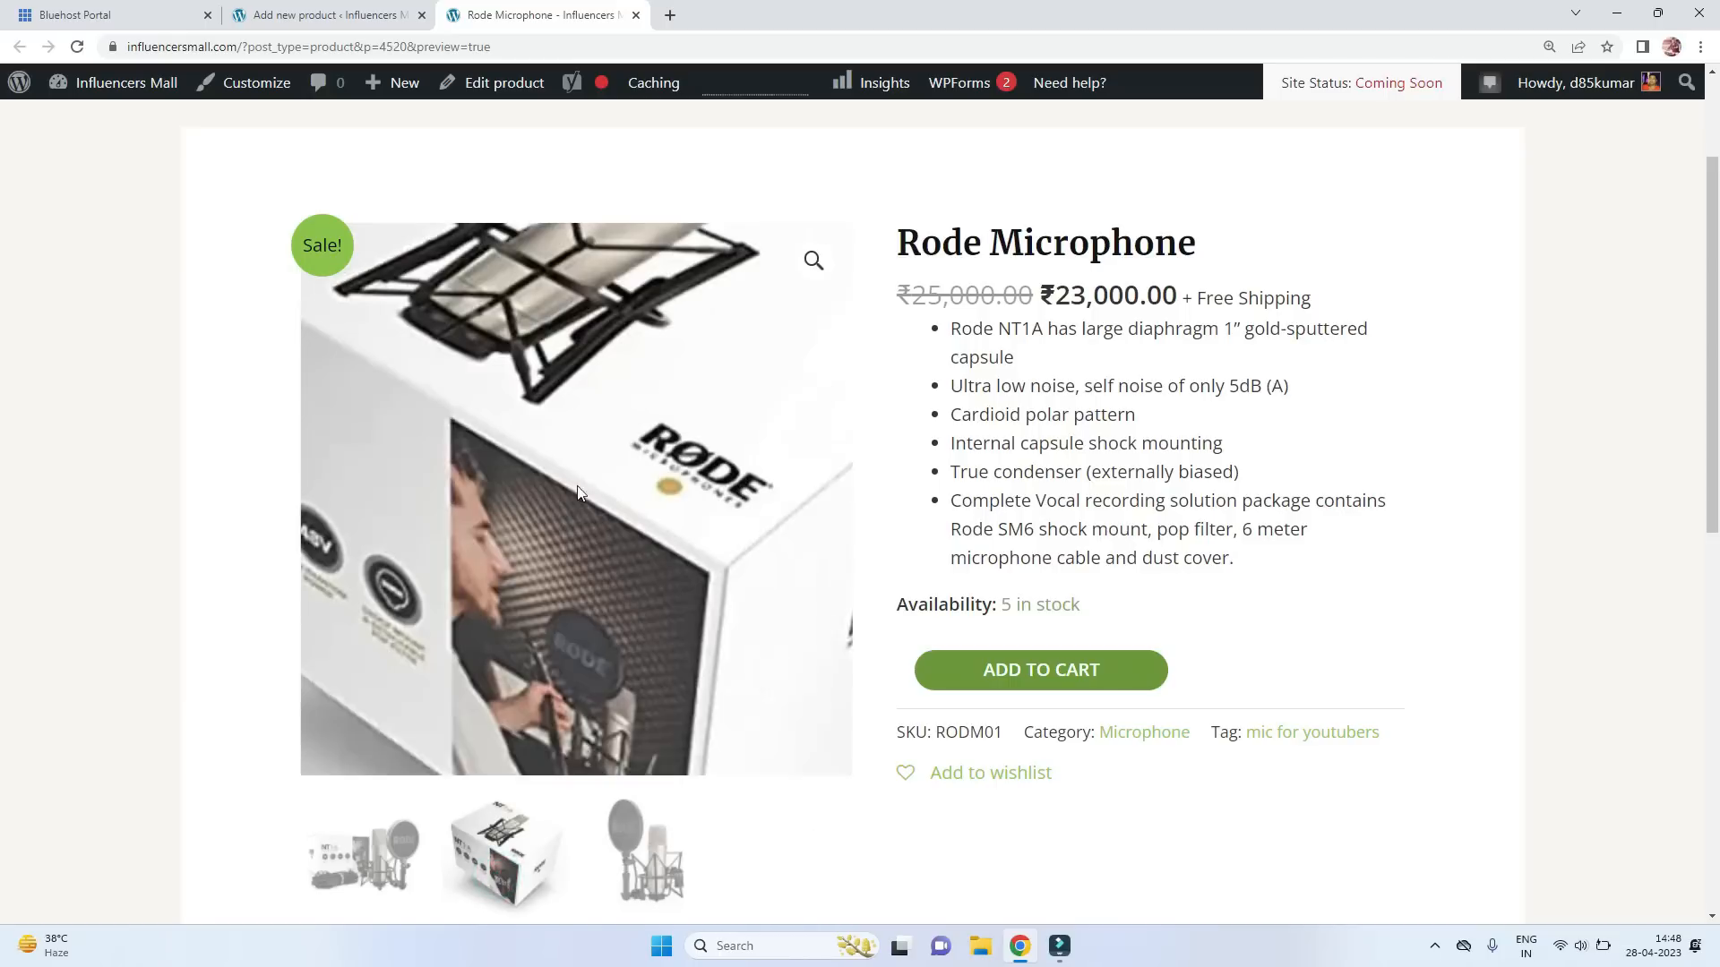
{"action": "left_click", "coordinate": [362, 855]}
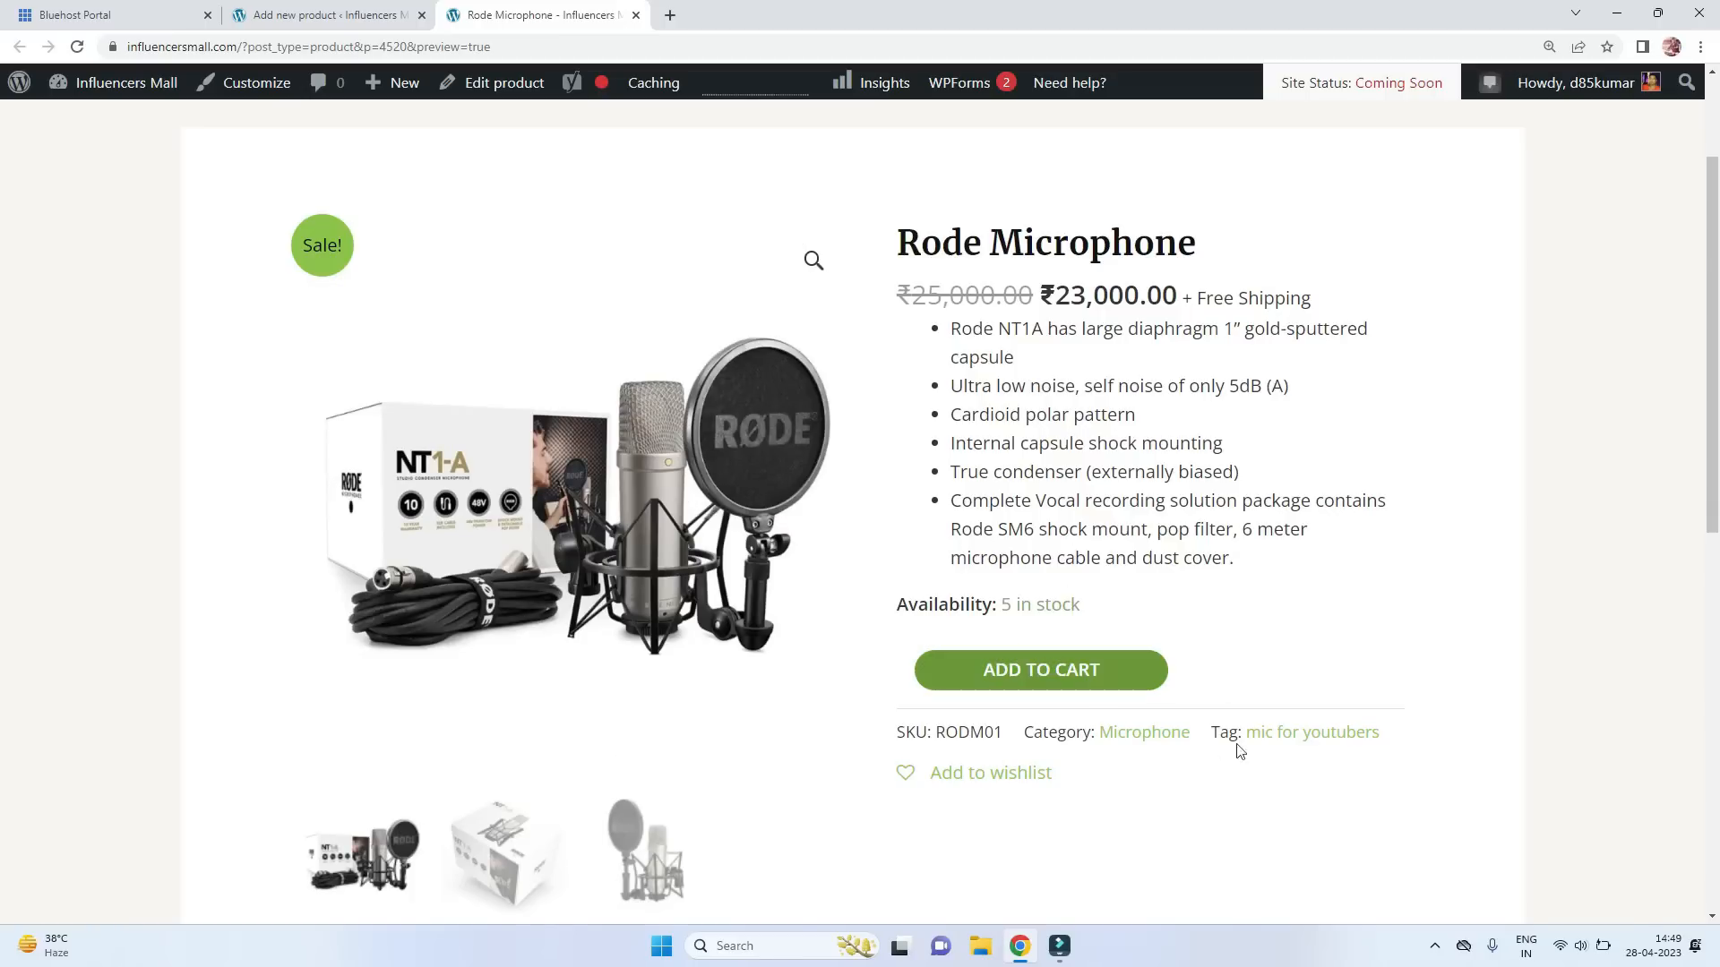
{"action": "scroll", "coordinate": [1234, 750], "scroll_direction": "down", "scroll_amount": 7}
{"action": "left_click", "coordinate": [530, 402]}
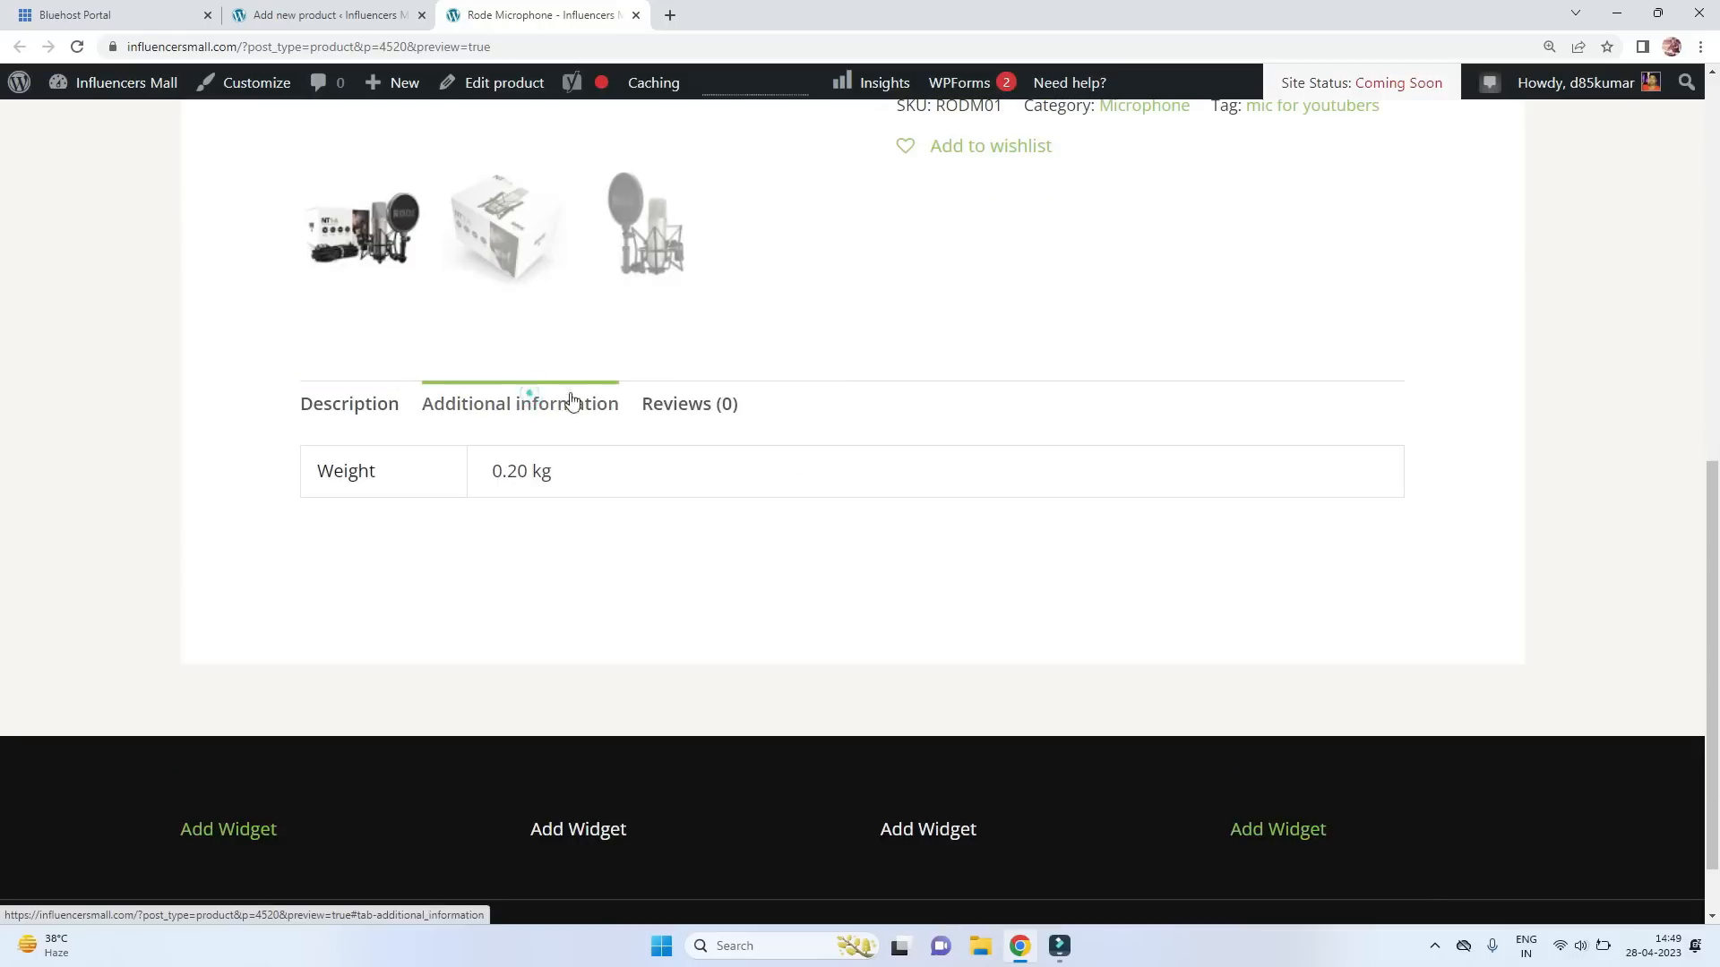
{"action": "left_click", "coordinate": [685, 401]}
{"action": "scroll", "coordinate": [477, 502], "scroll_direction": "up", "scroll_amount": 12}
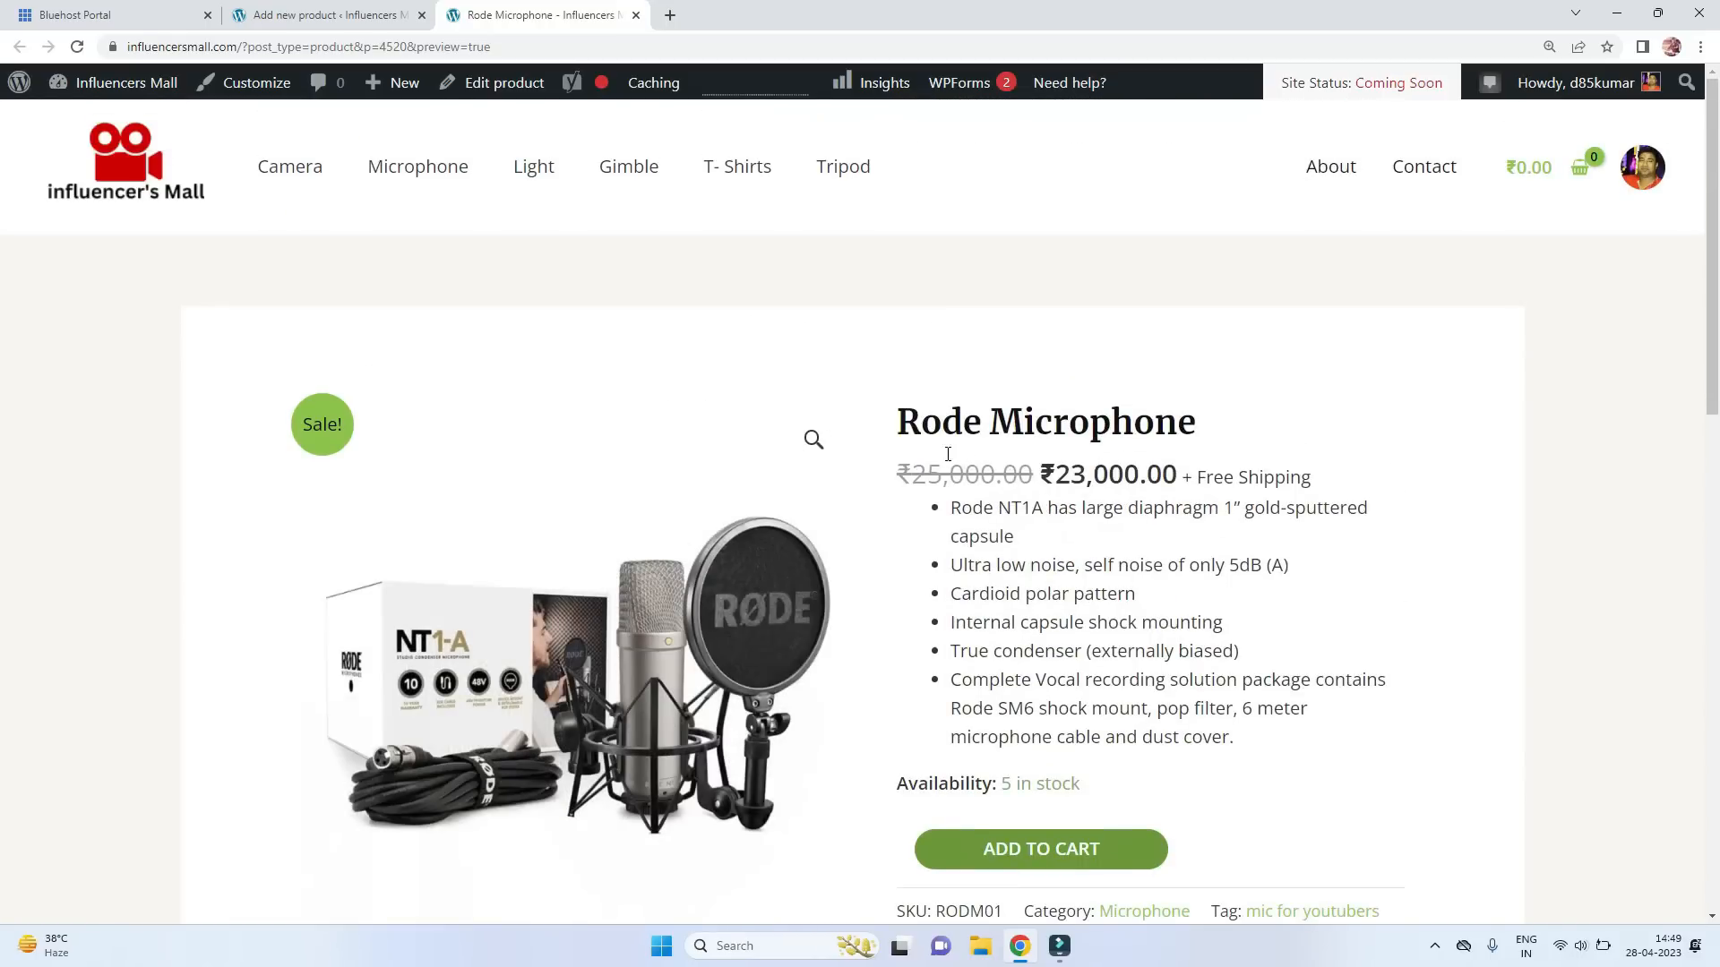
{"action": "left_click", "coordinate": [636, 16]}
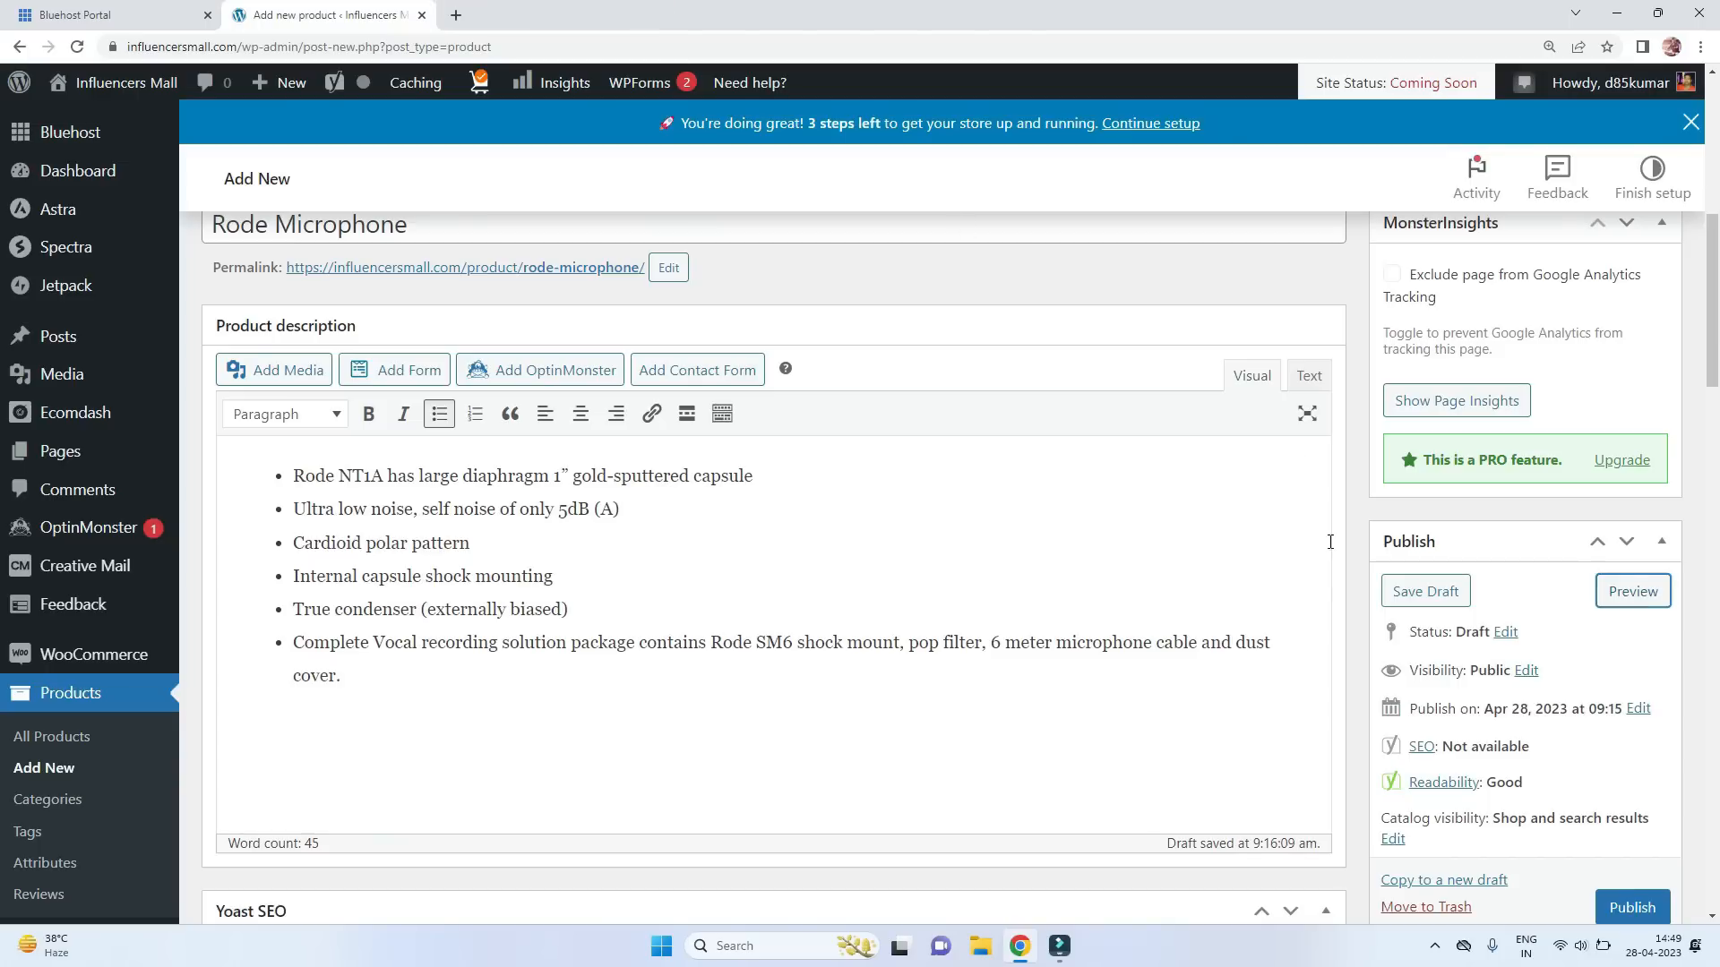
Publish the Rode Microphone product, then show the store setup's Products and Services and Pages sections.
{"action": "scroll", "coordinate": [1330, 542], "scroll_direction": "down", "scroll_amount": 2}
{"action": "left_click", "coordinate": [1620, 733]}
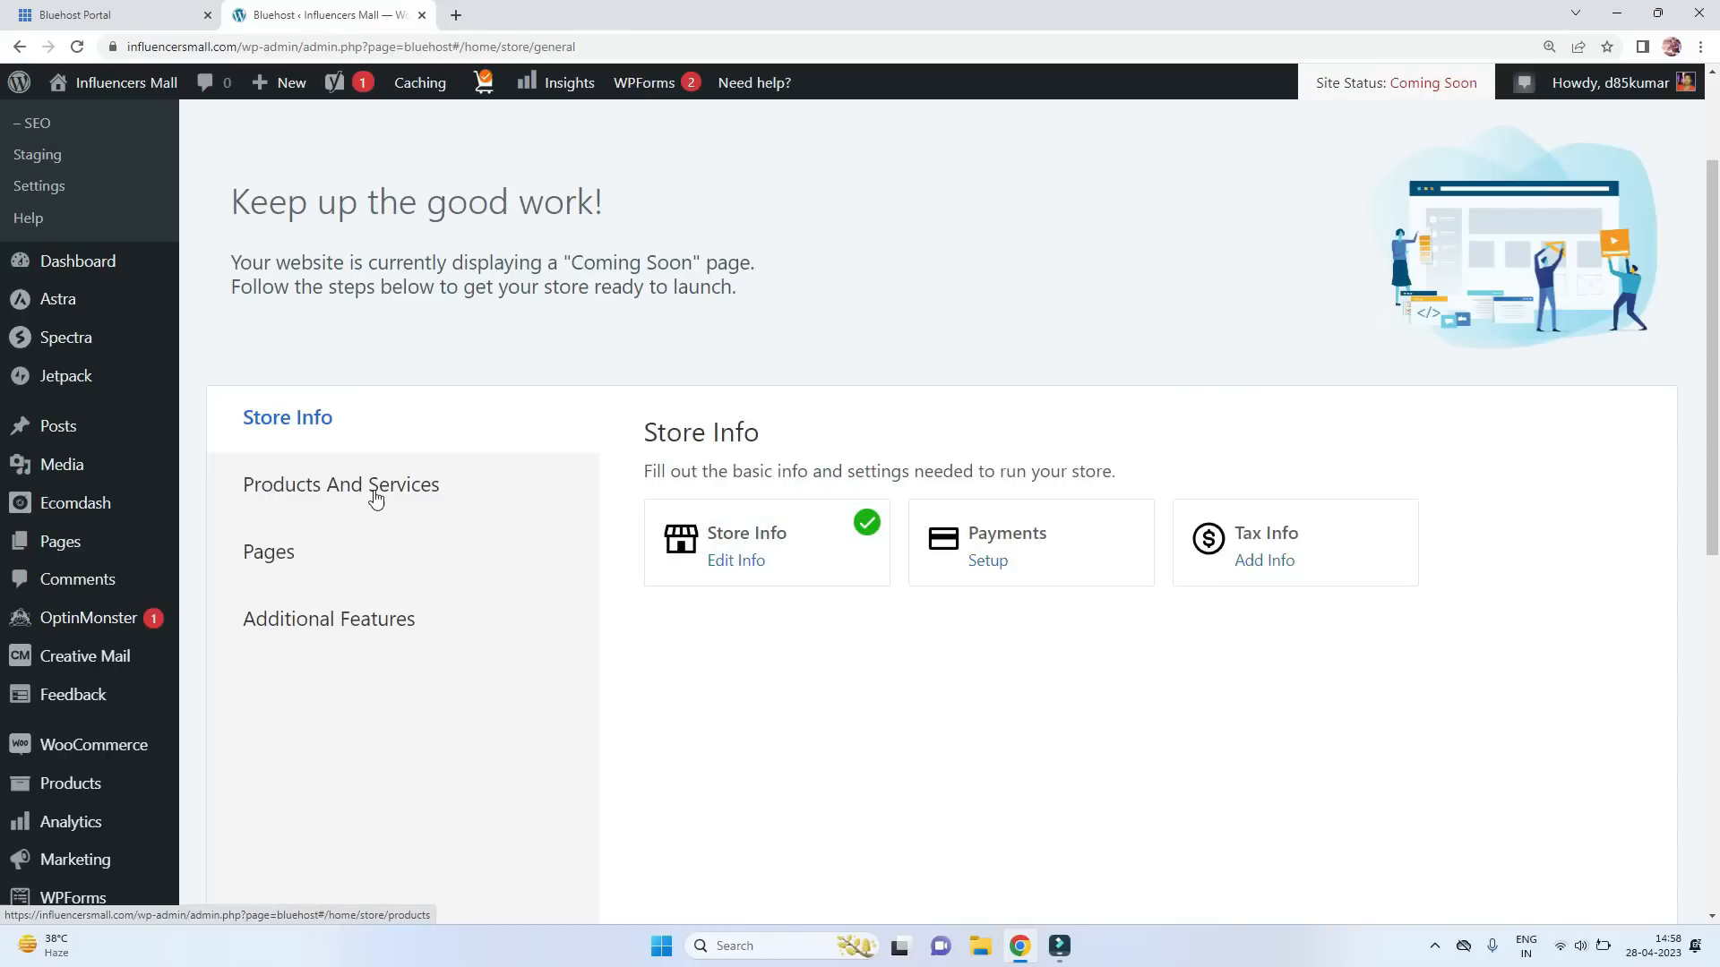
{"action": "left_click", "coordinate": [372, 491]}
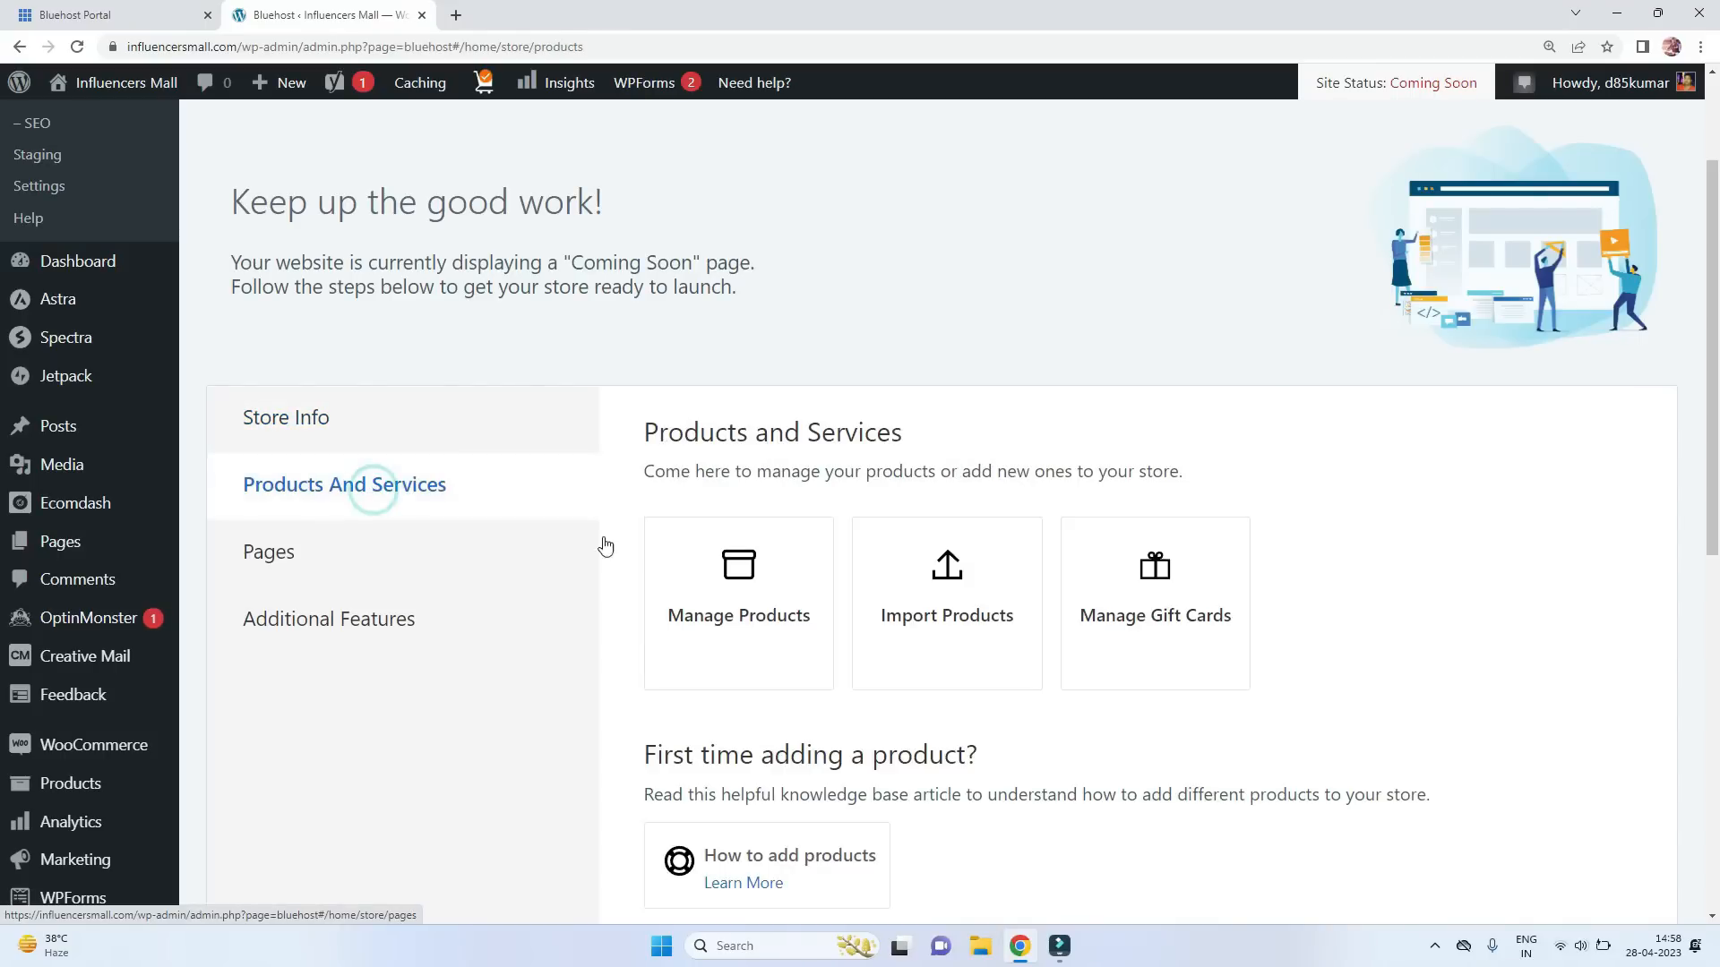
{"action": "scroll", "coordinate": [740, 561], "scroll_direction": "down", "scroll_amount": 1}
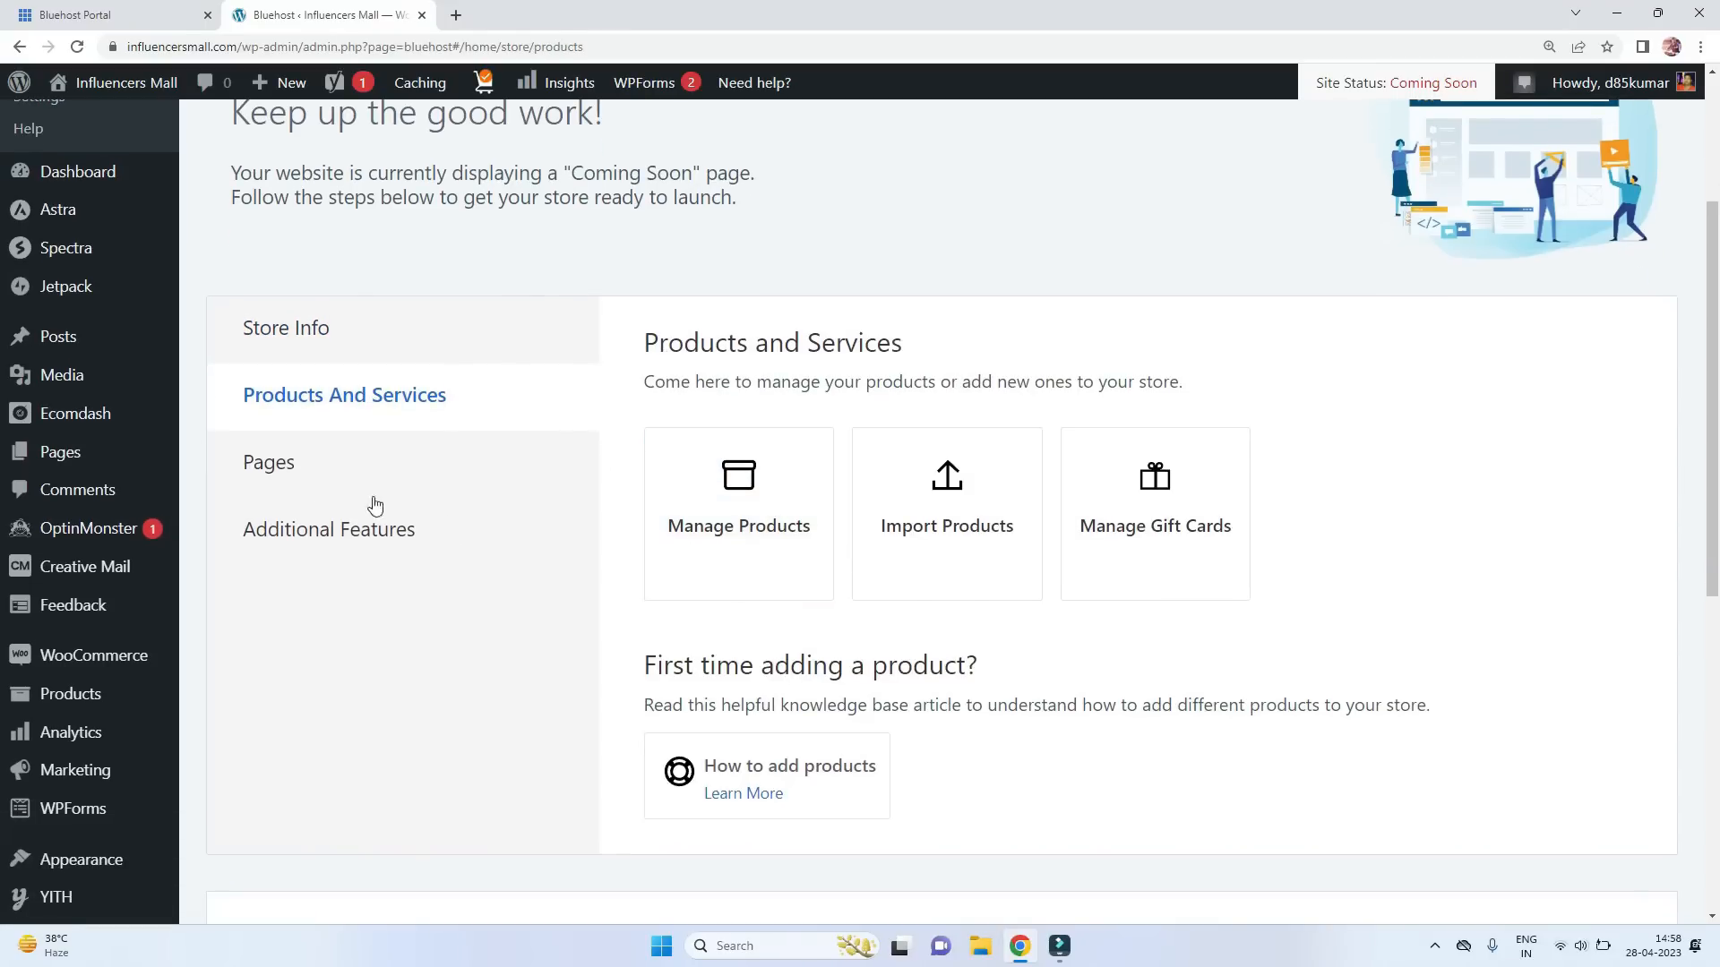
{"action": "left_click", "coordinate": [278, 475]}
Create an 'About Us' page with the pasted About Us text and preview it in a new tab.
{"action": "left_click", "coordinate": [730, 583]}
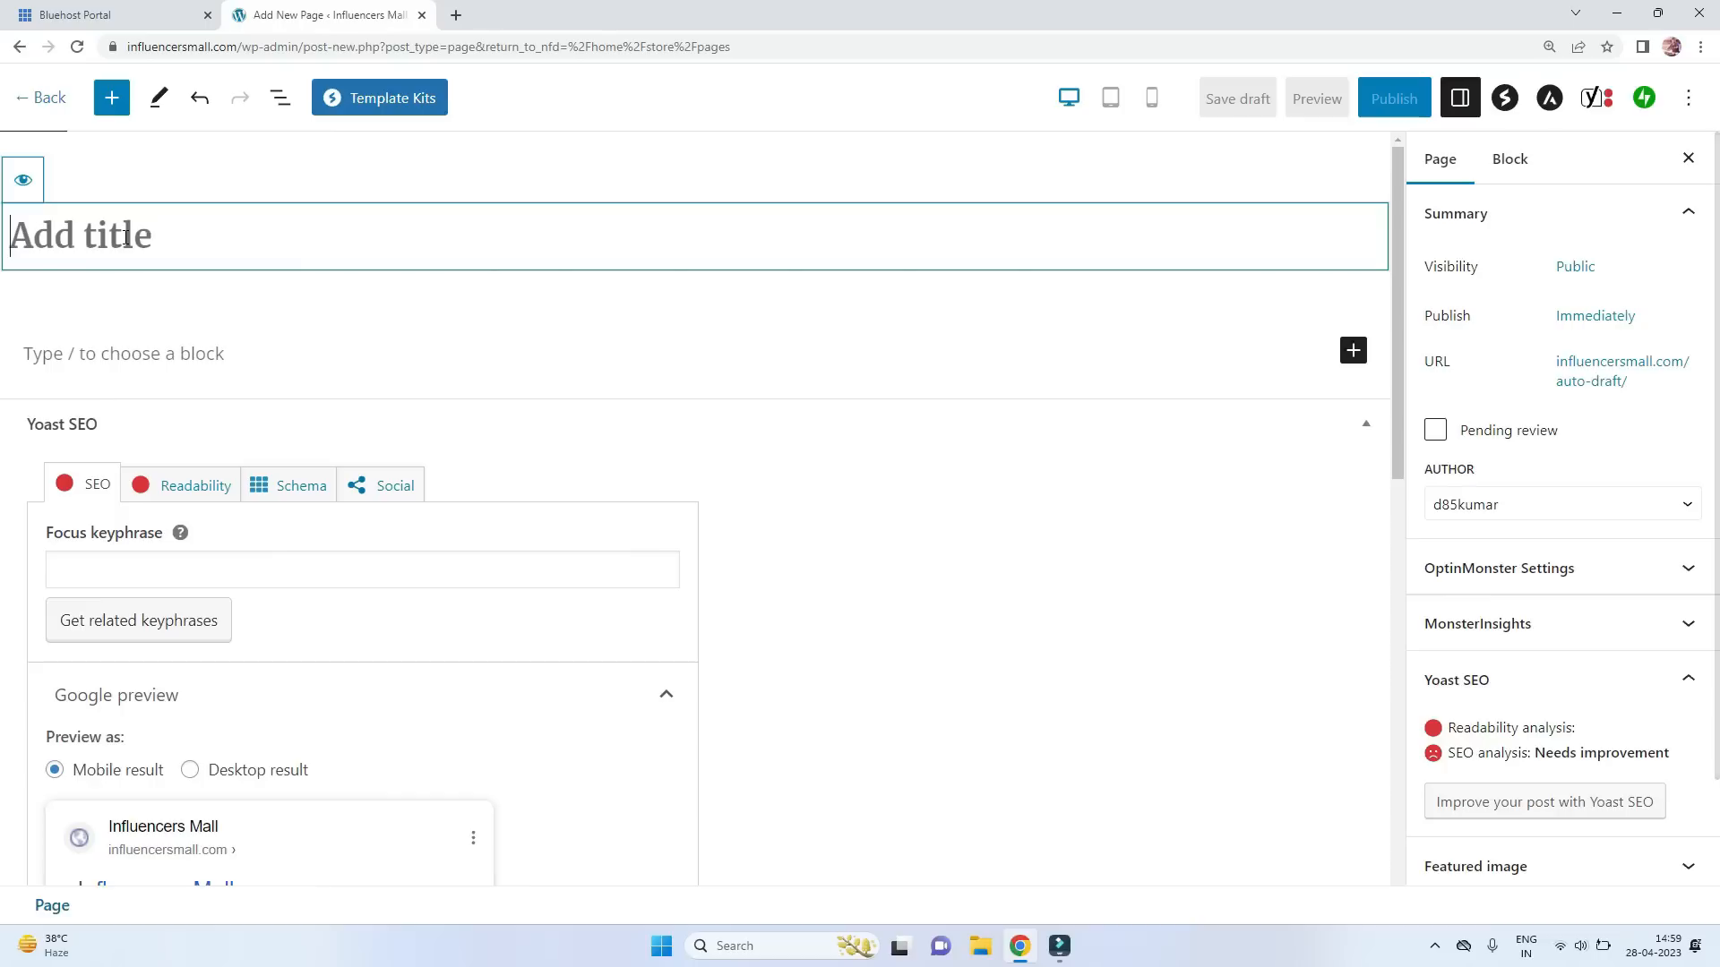
{"action": "type", "text": "Abo"}
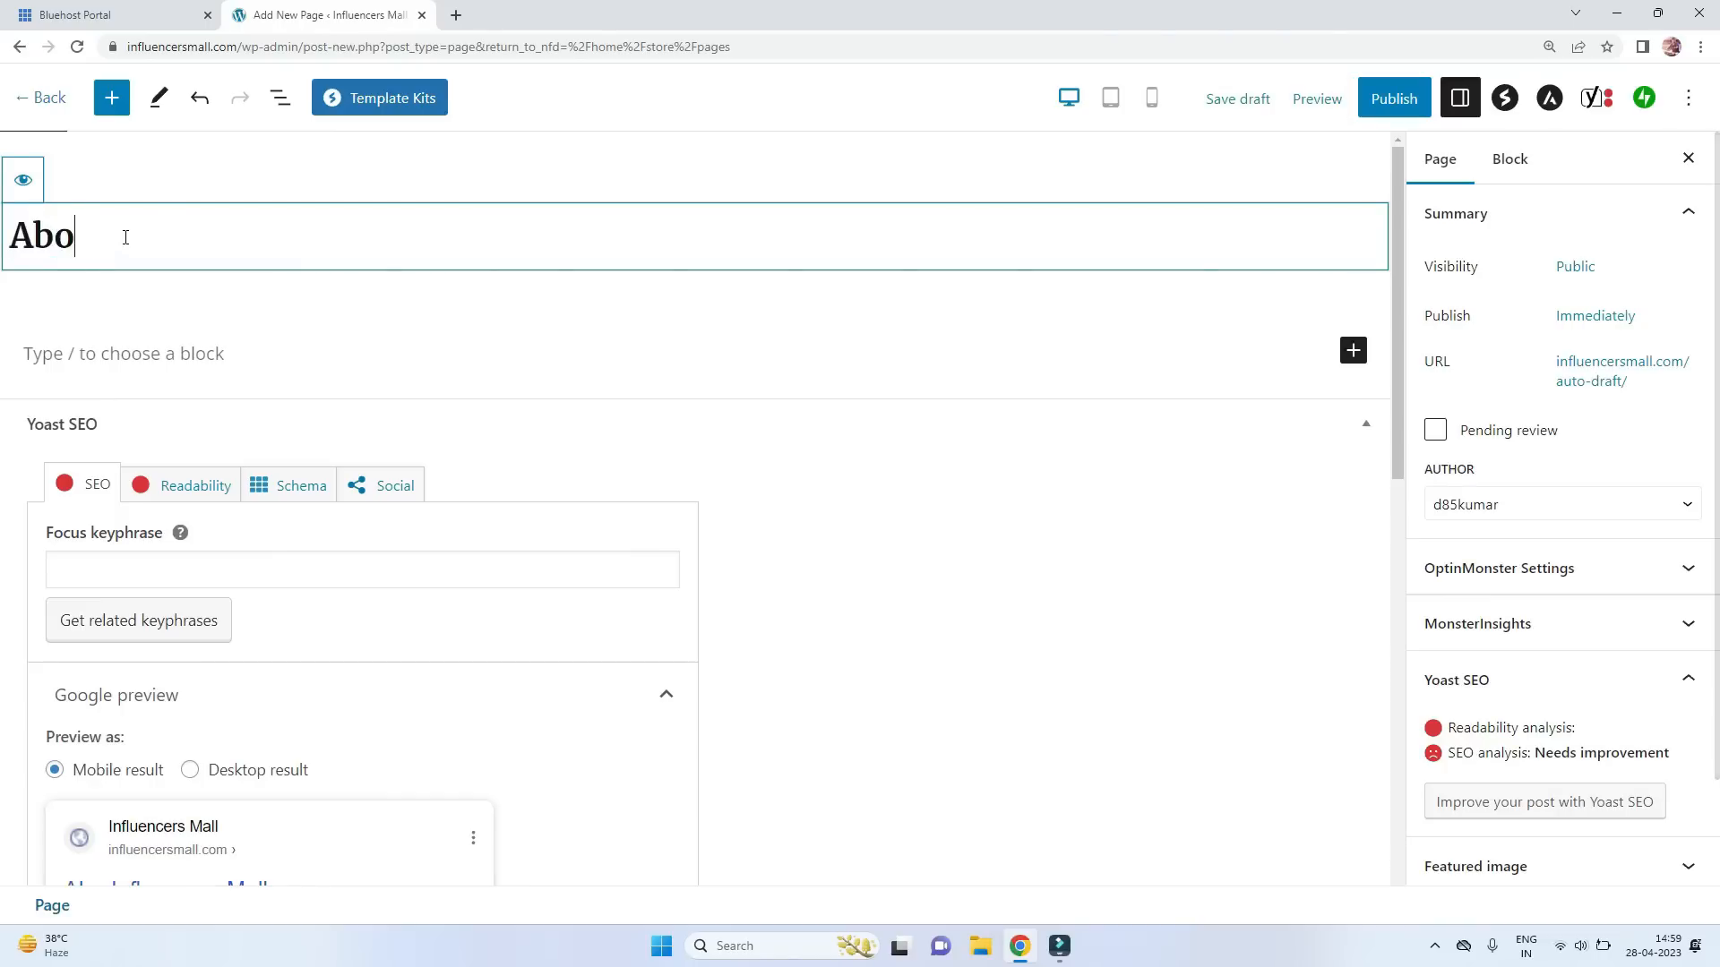
{"action": "type", "text": "ut Us"}
{"action": "key", "text": "ctrl+v"}
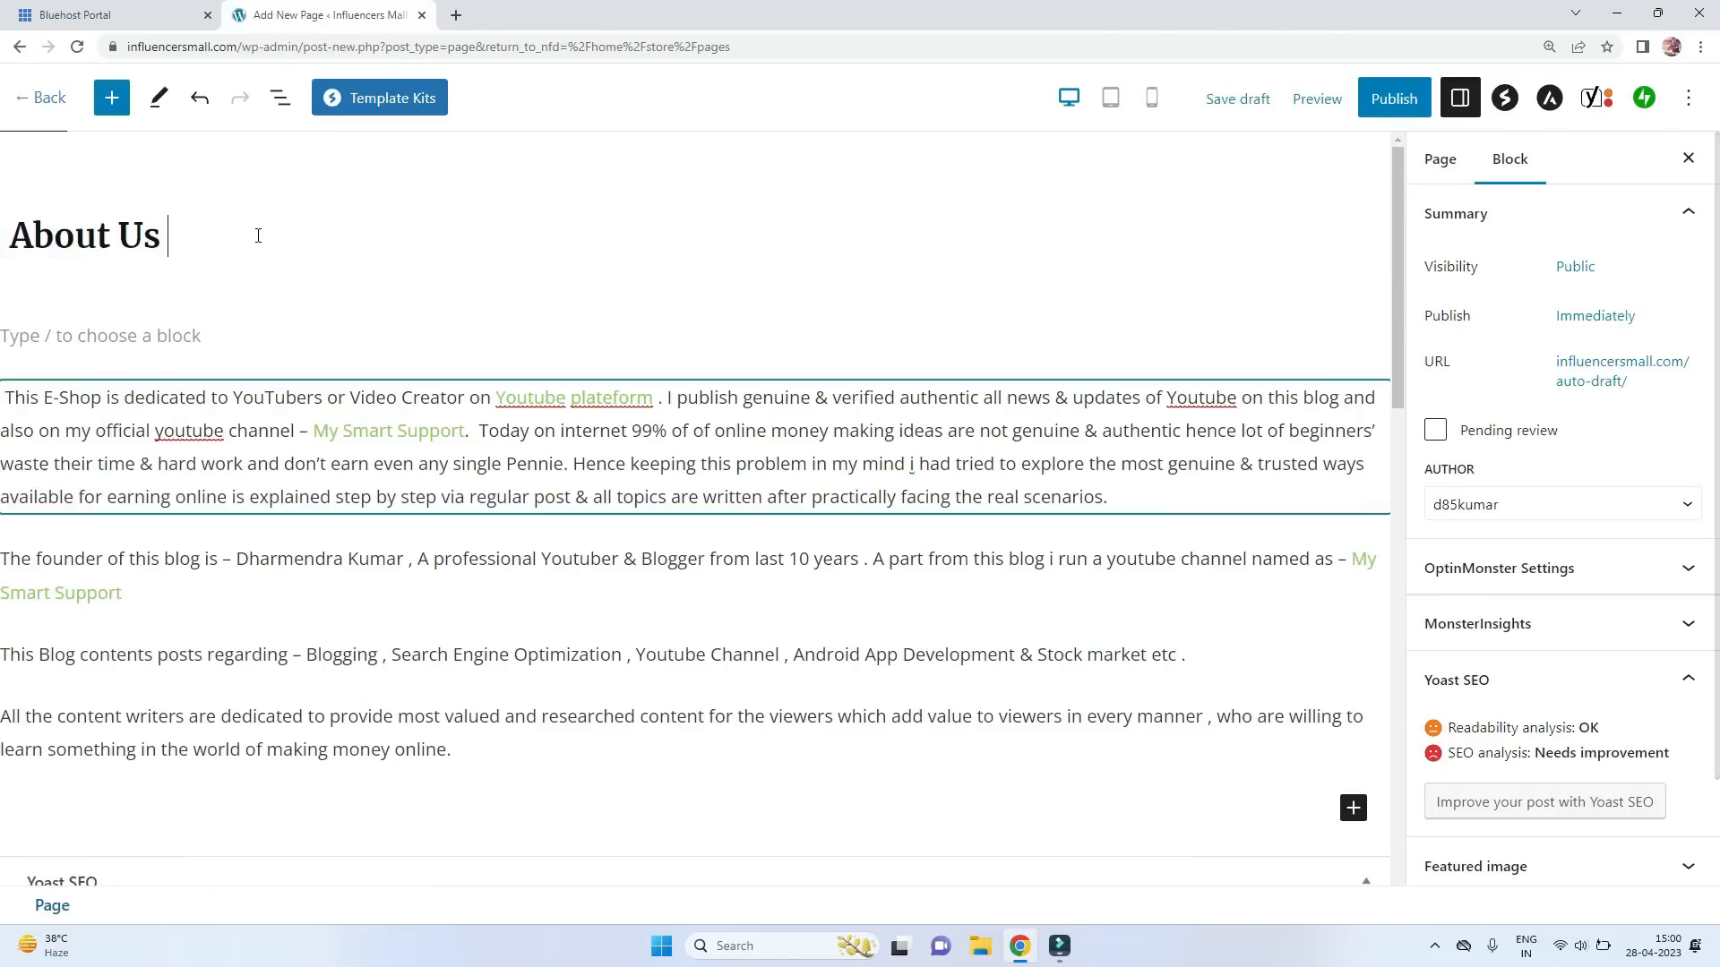
{"action": "left_click", "coordinate": [154, 387]}
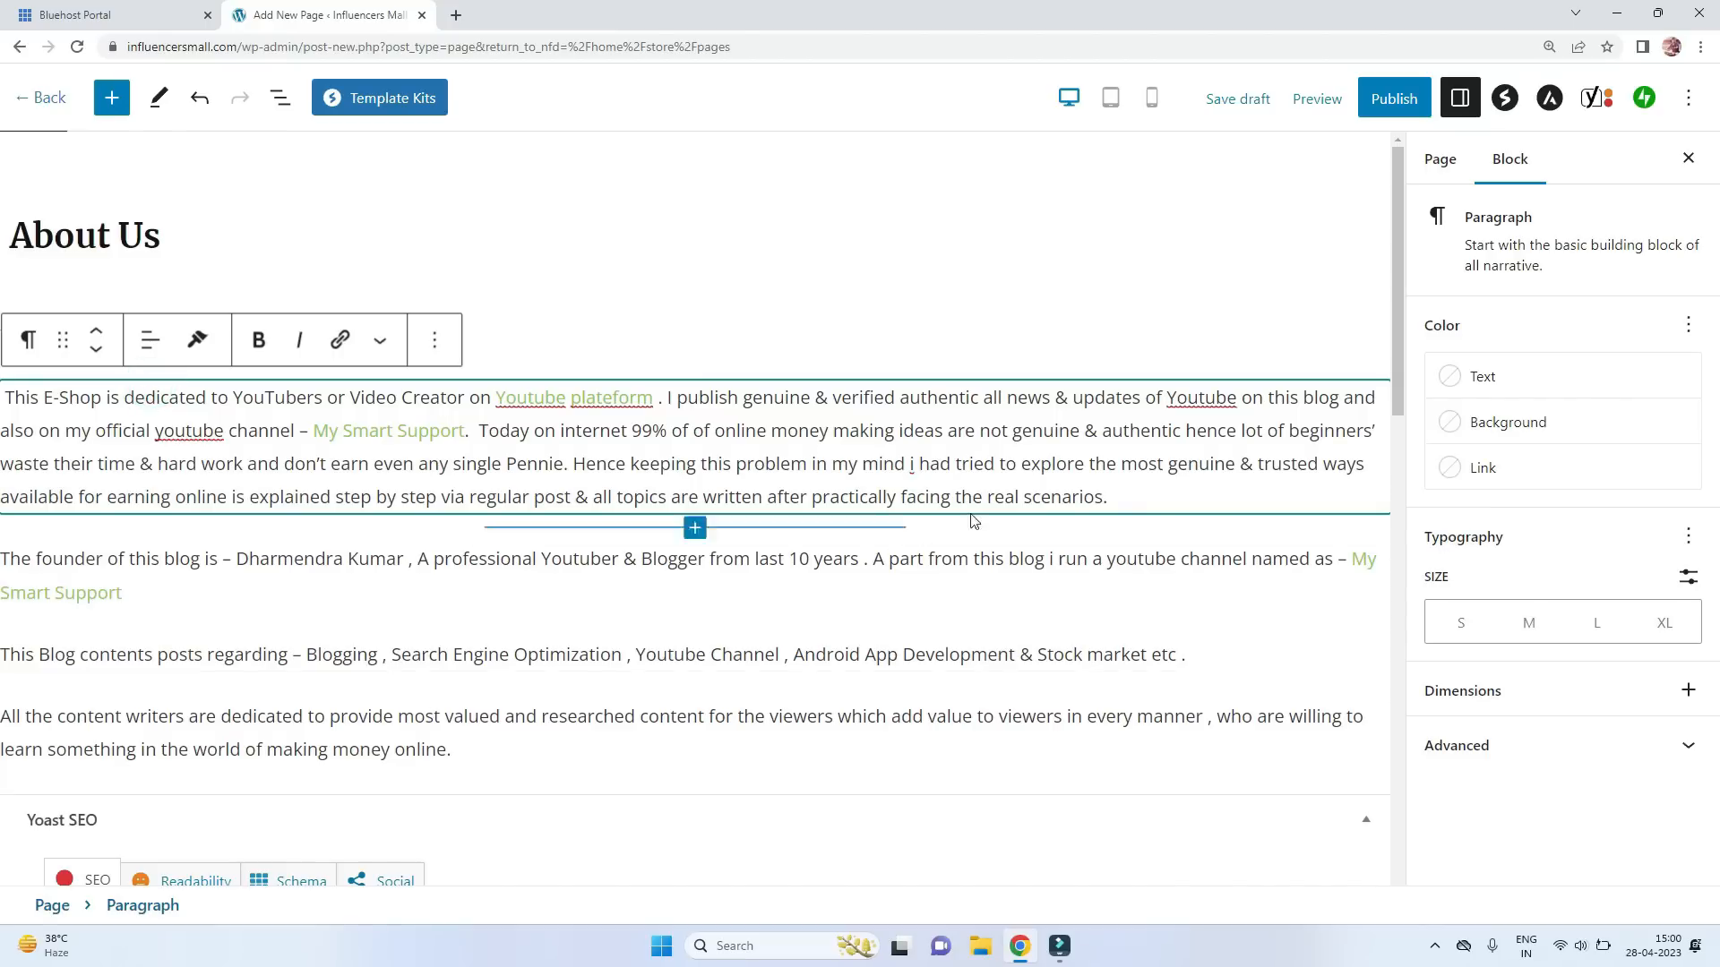
{"action": "left_click", "coordinate": [1316, 100]}
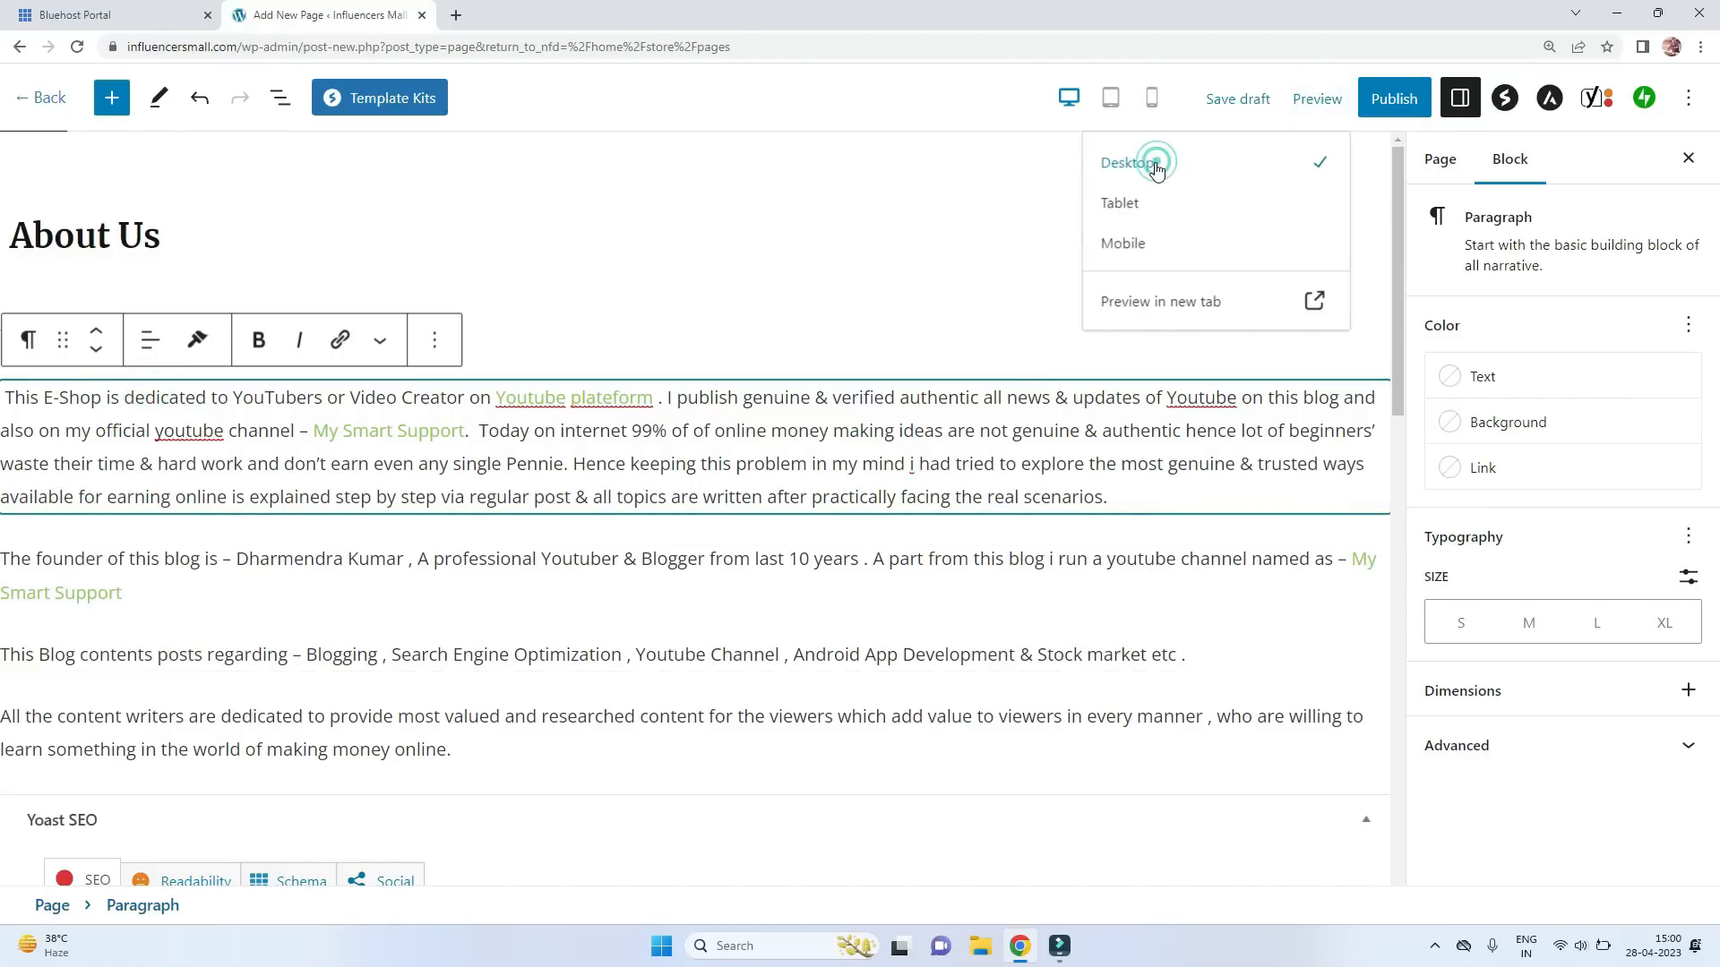
{"action": "left_click", "coordinate": [1147, 303]}
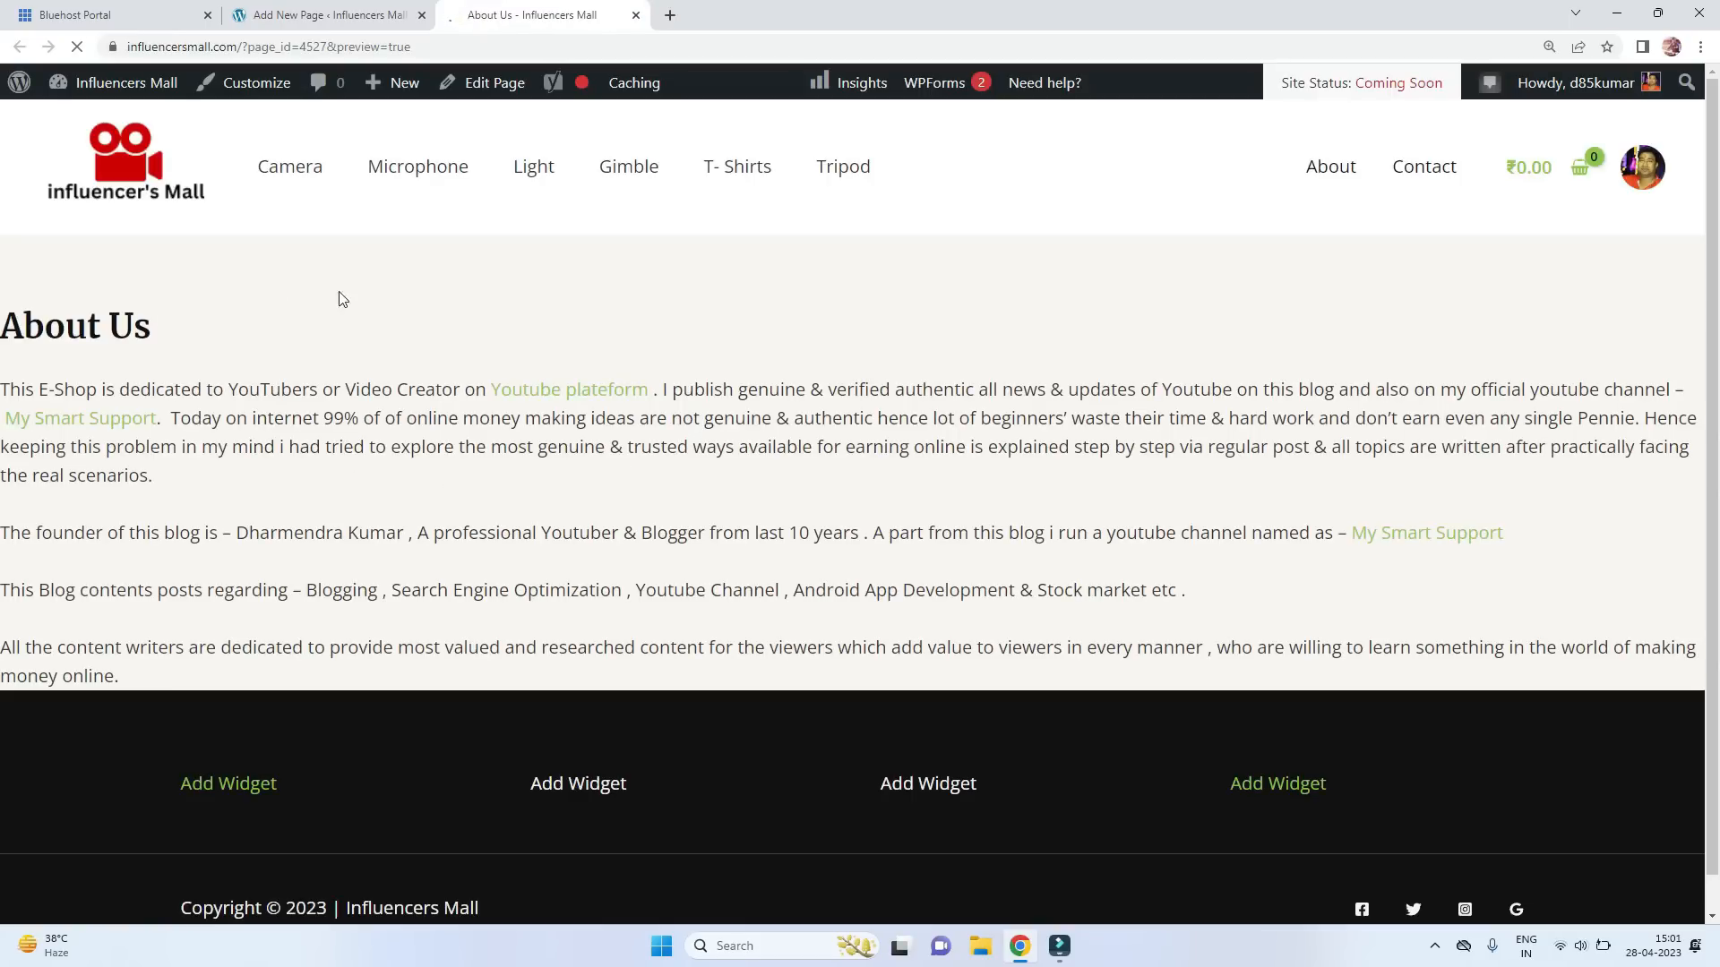
Publish a new 'Privacy Policy' page, then bring up the store layout configuration.
{"action": "left_click", "coordinate": [636, 15]}
{"action": "type", "text": "P"}
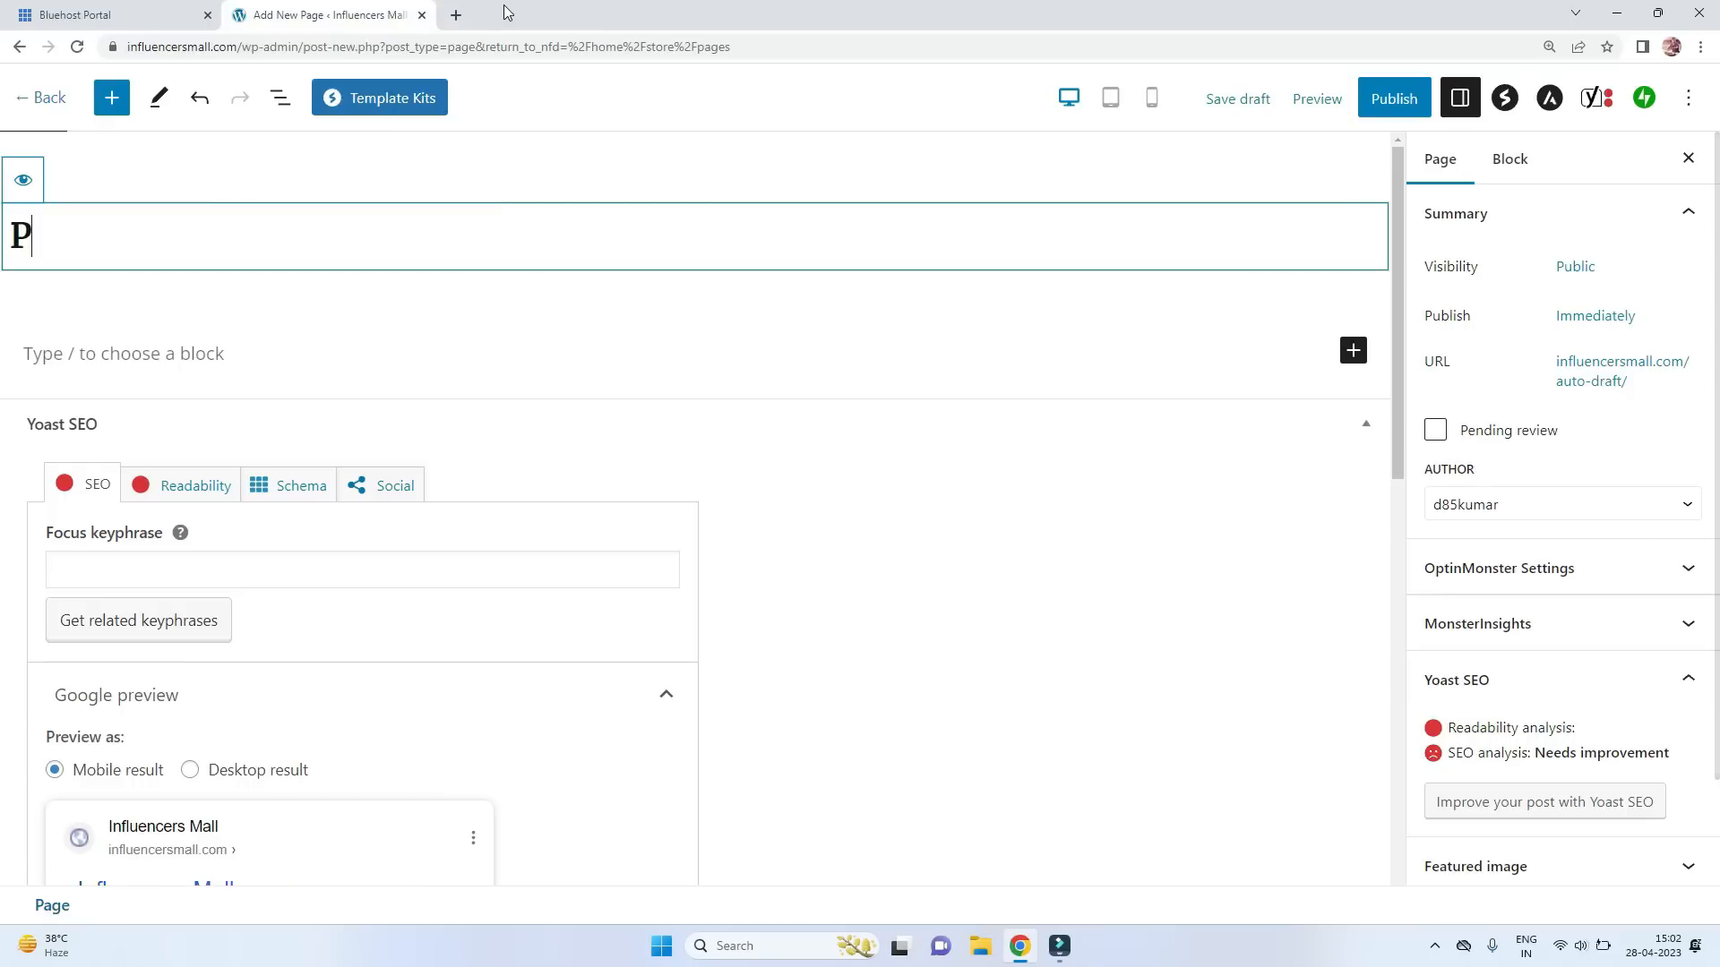
{"action": "type", "text": "rivacy Policy"}
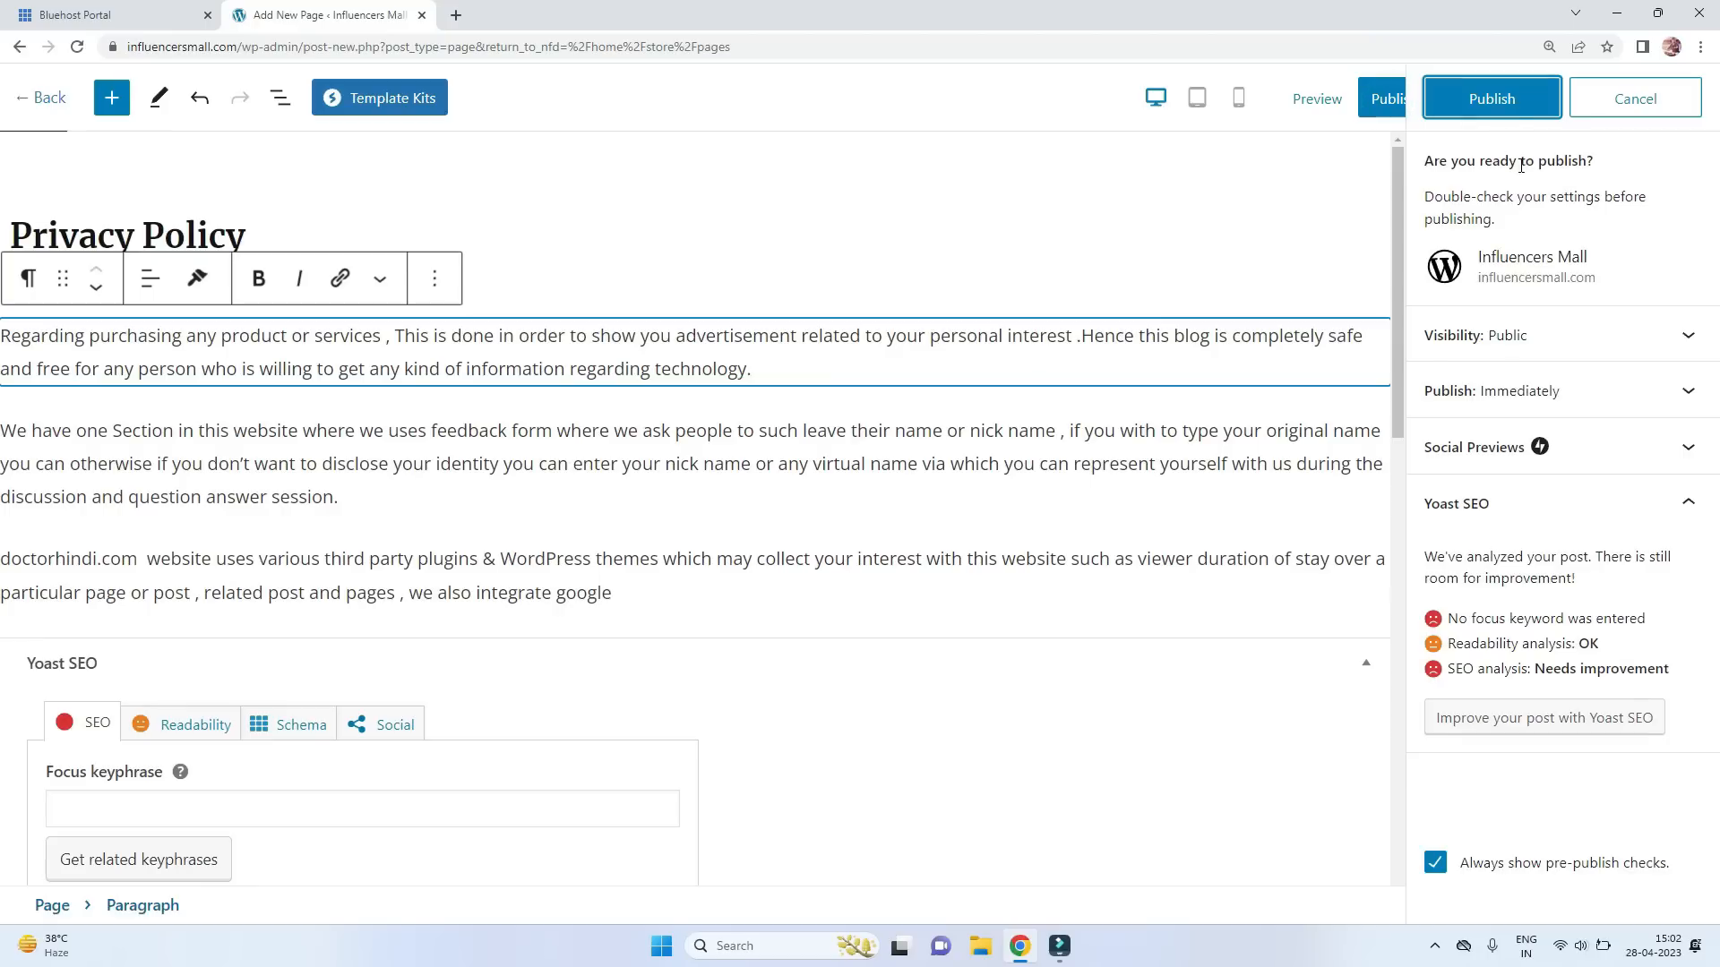
{"action": "left_click", "coordinate": [1512, 100]}
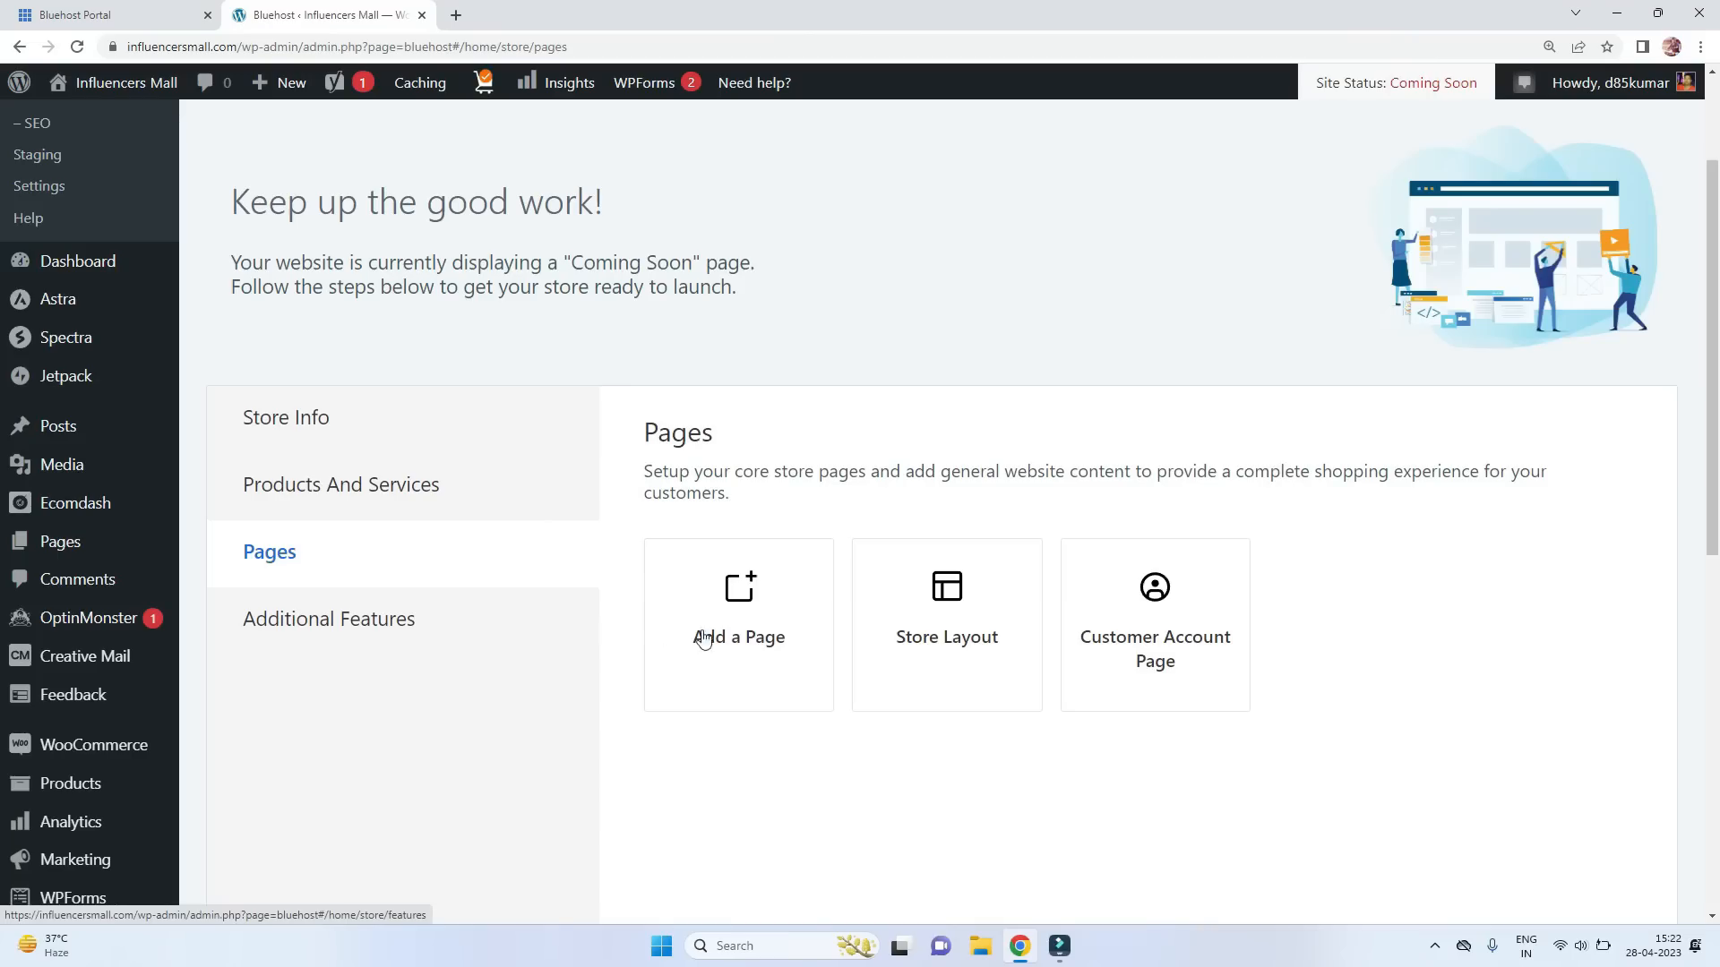
{"action": "left_click", "coordinate": [914, 641]}
{"action": "left_click", "coordinate": [934, 690]}
{"action": "left_click", "coordinate": [1294, 86]}
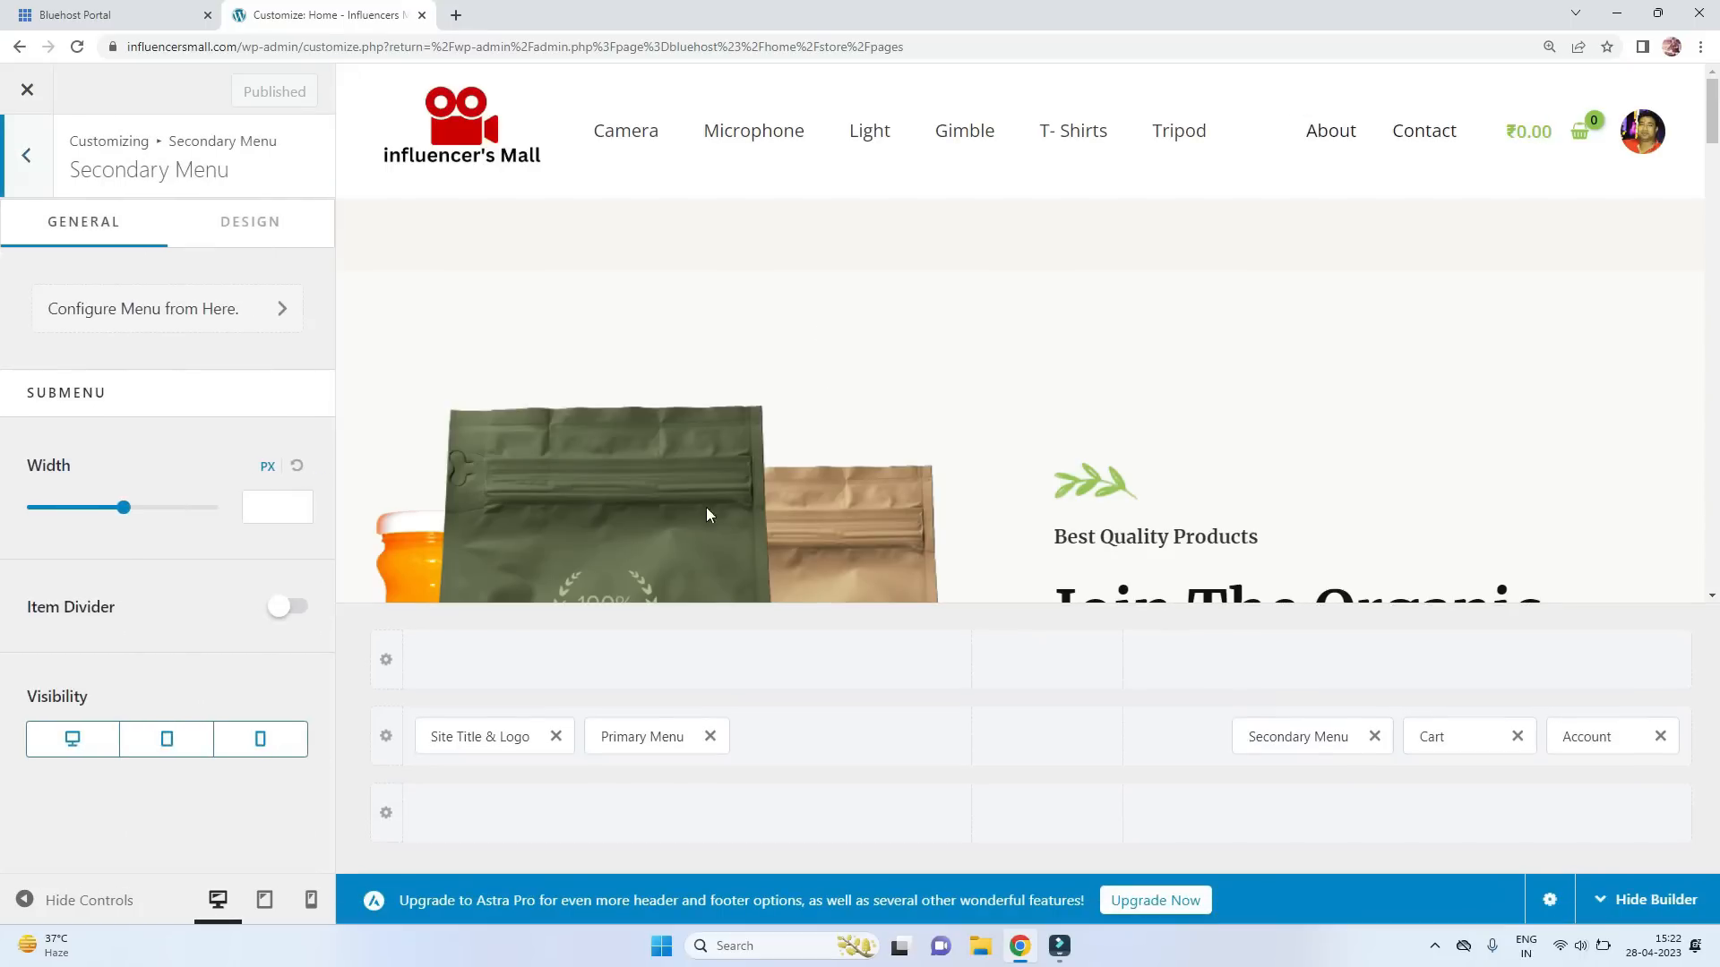
{"action": "scroll", "coordinate": [971, 320], "scroll_direction": "down", "scroll_amount": 7}
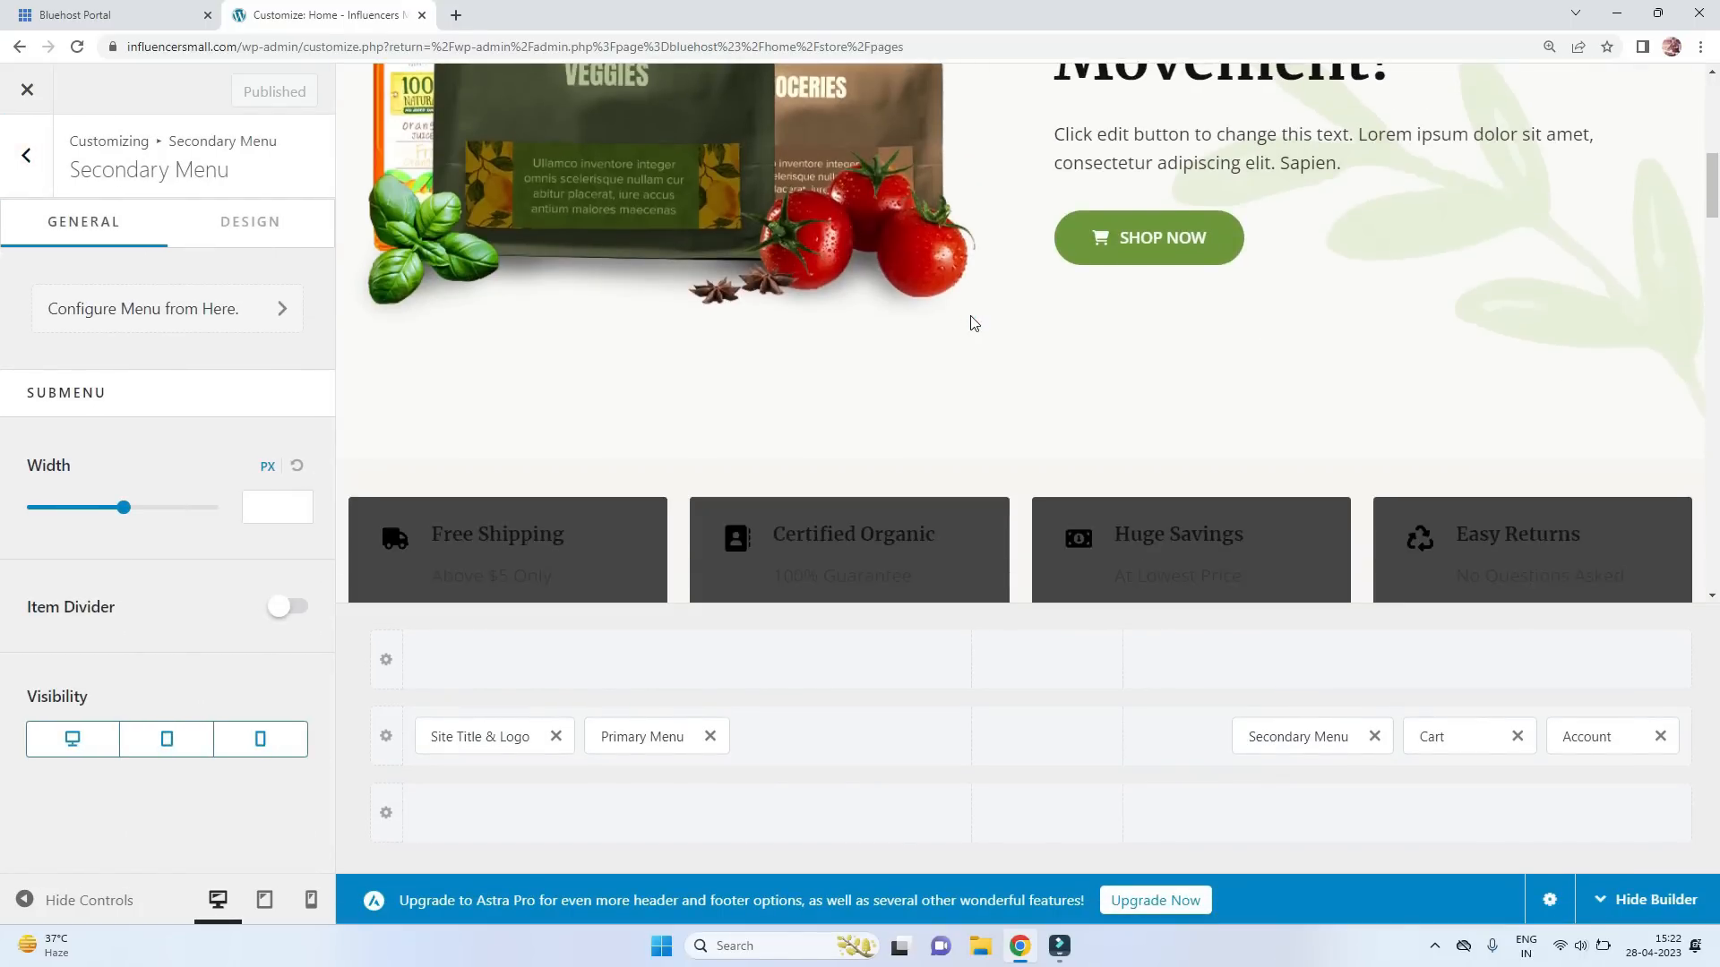
{"action": "scroll", "coordinate": [651, 447], "scroll_direction": "down", "scroll_amount": 5}
{"action": "scroll", "coordinate": [1044, 421], "scroll_direction": "down", "scroll_amount": 10}
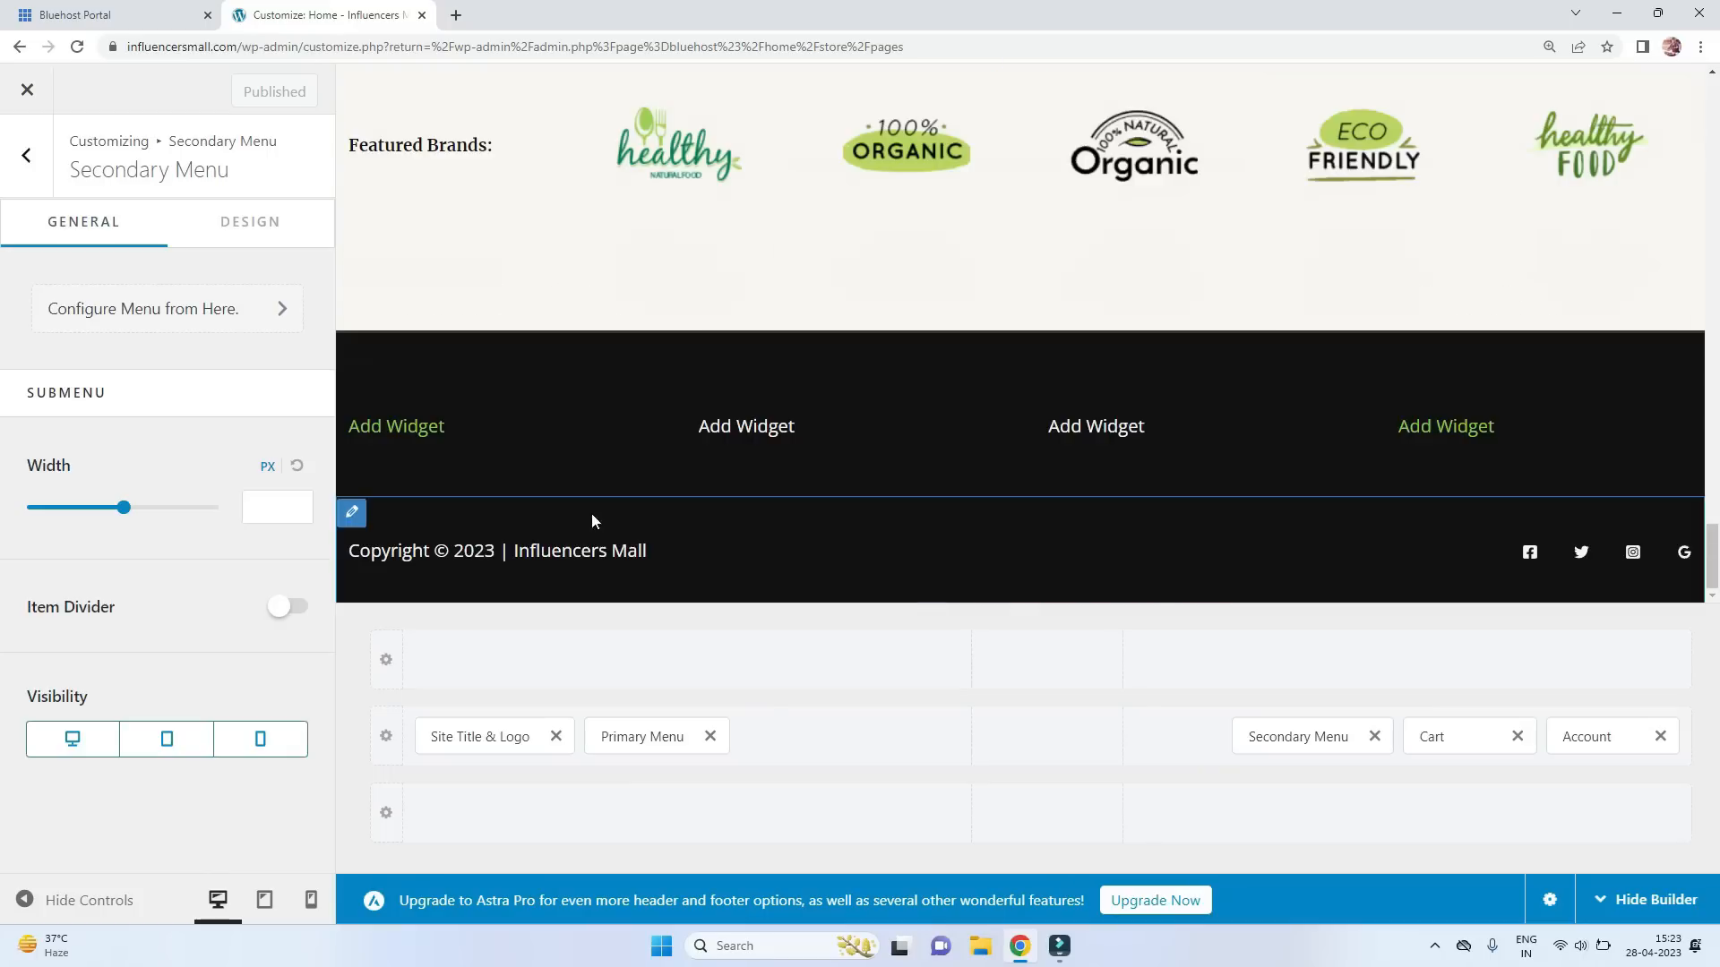
{"action": "left_click", "coordinate": [416, 455]}
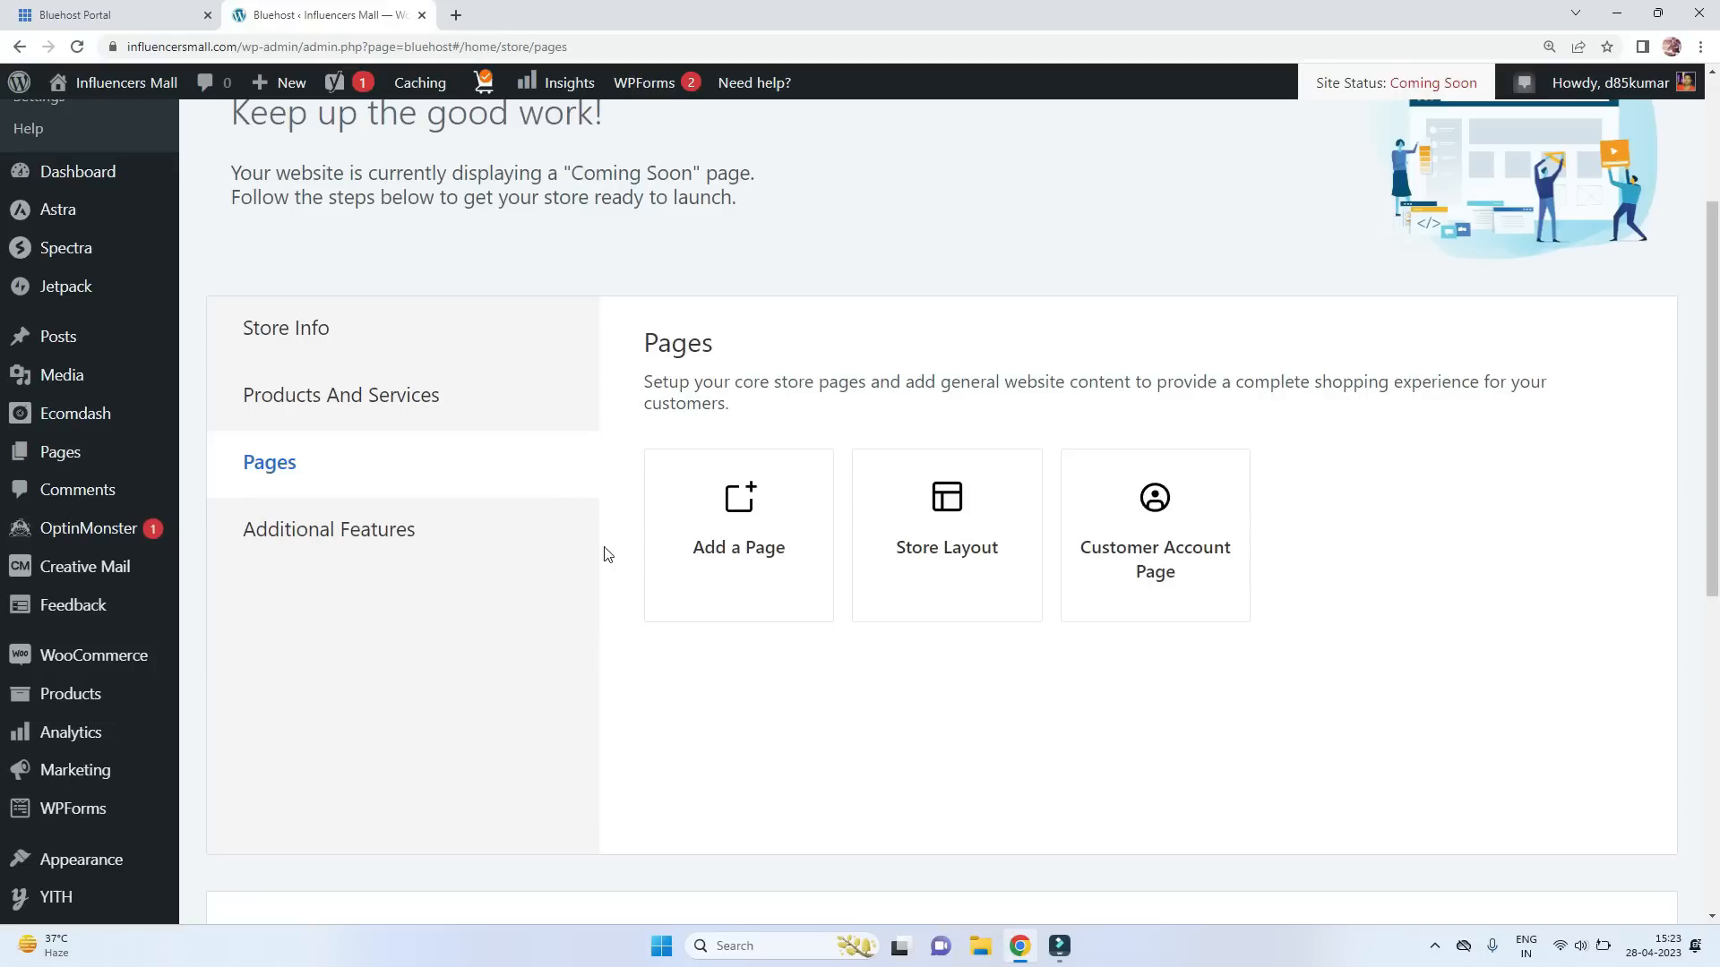
Inspect the customer account page's Dashboard endpoint, then show the store's Additional Features add-ons.
{"action": "left_click", "coordinate": [1145, 530]}
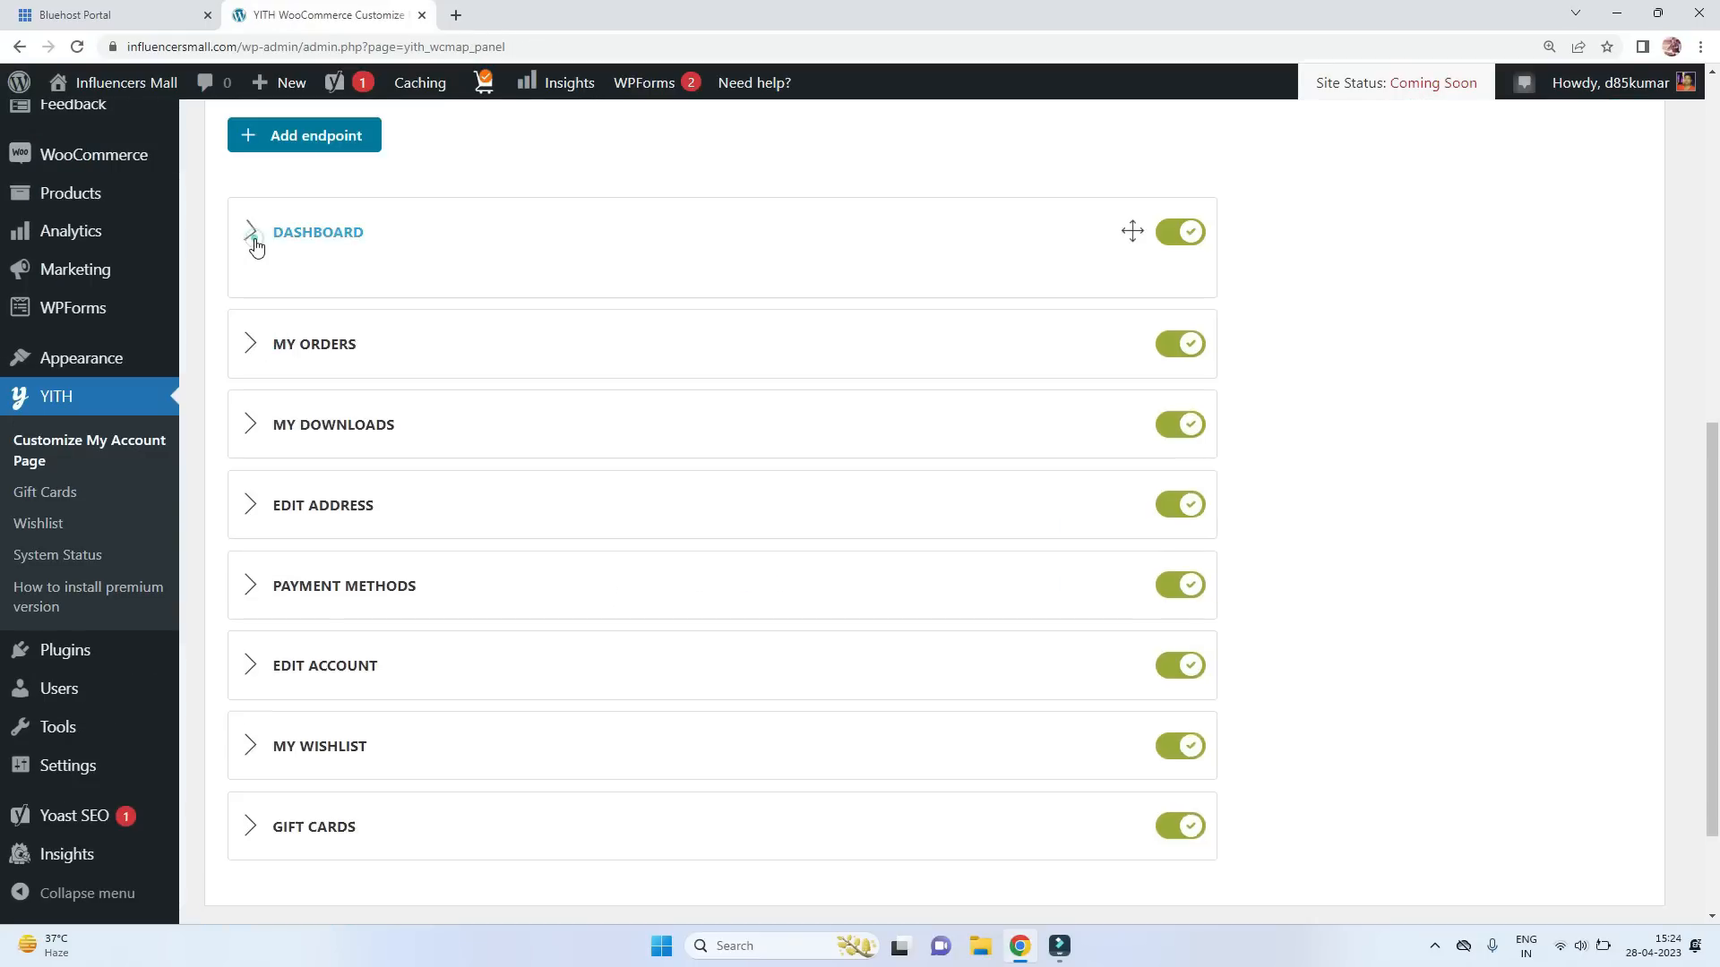
{"action": "left_click", "coordinate": [251, 235]}
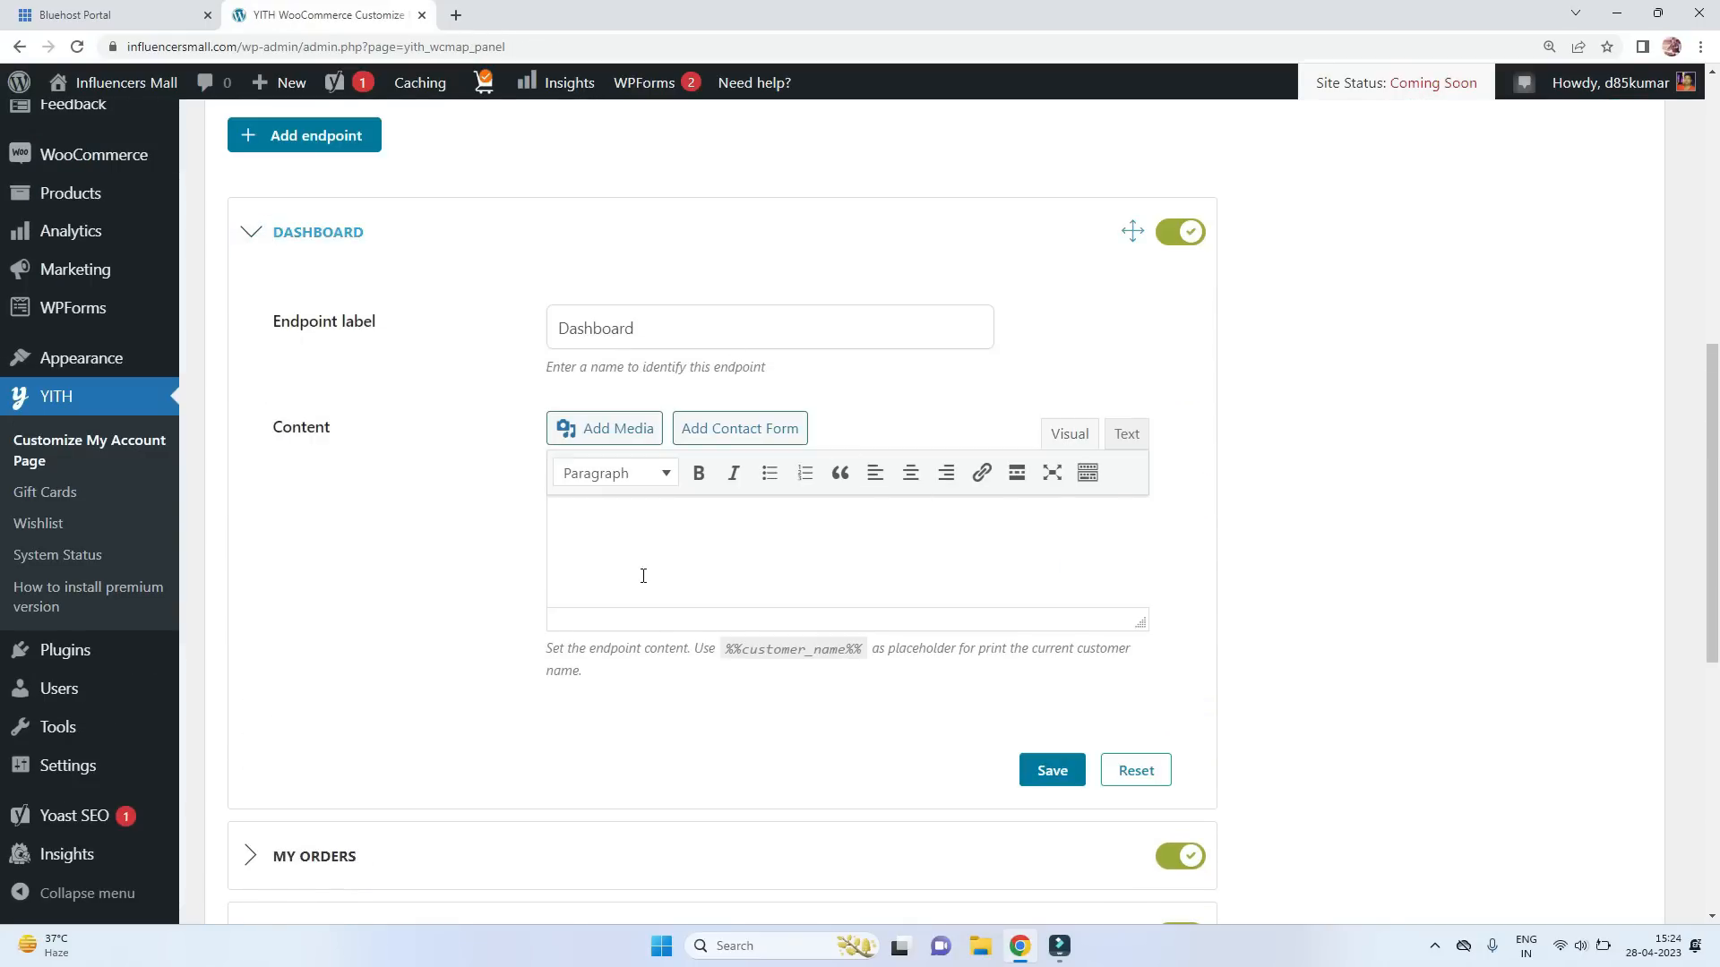
{"action": "left_click", "coordinate": [252, 235]}
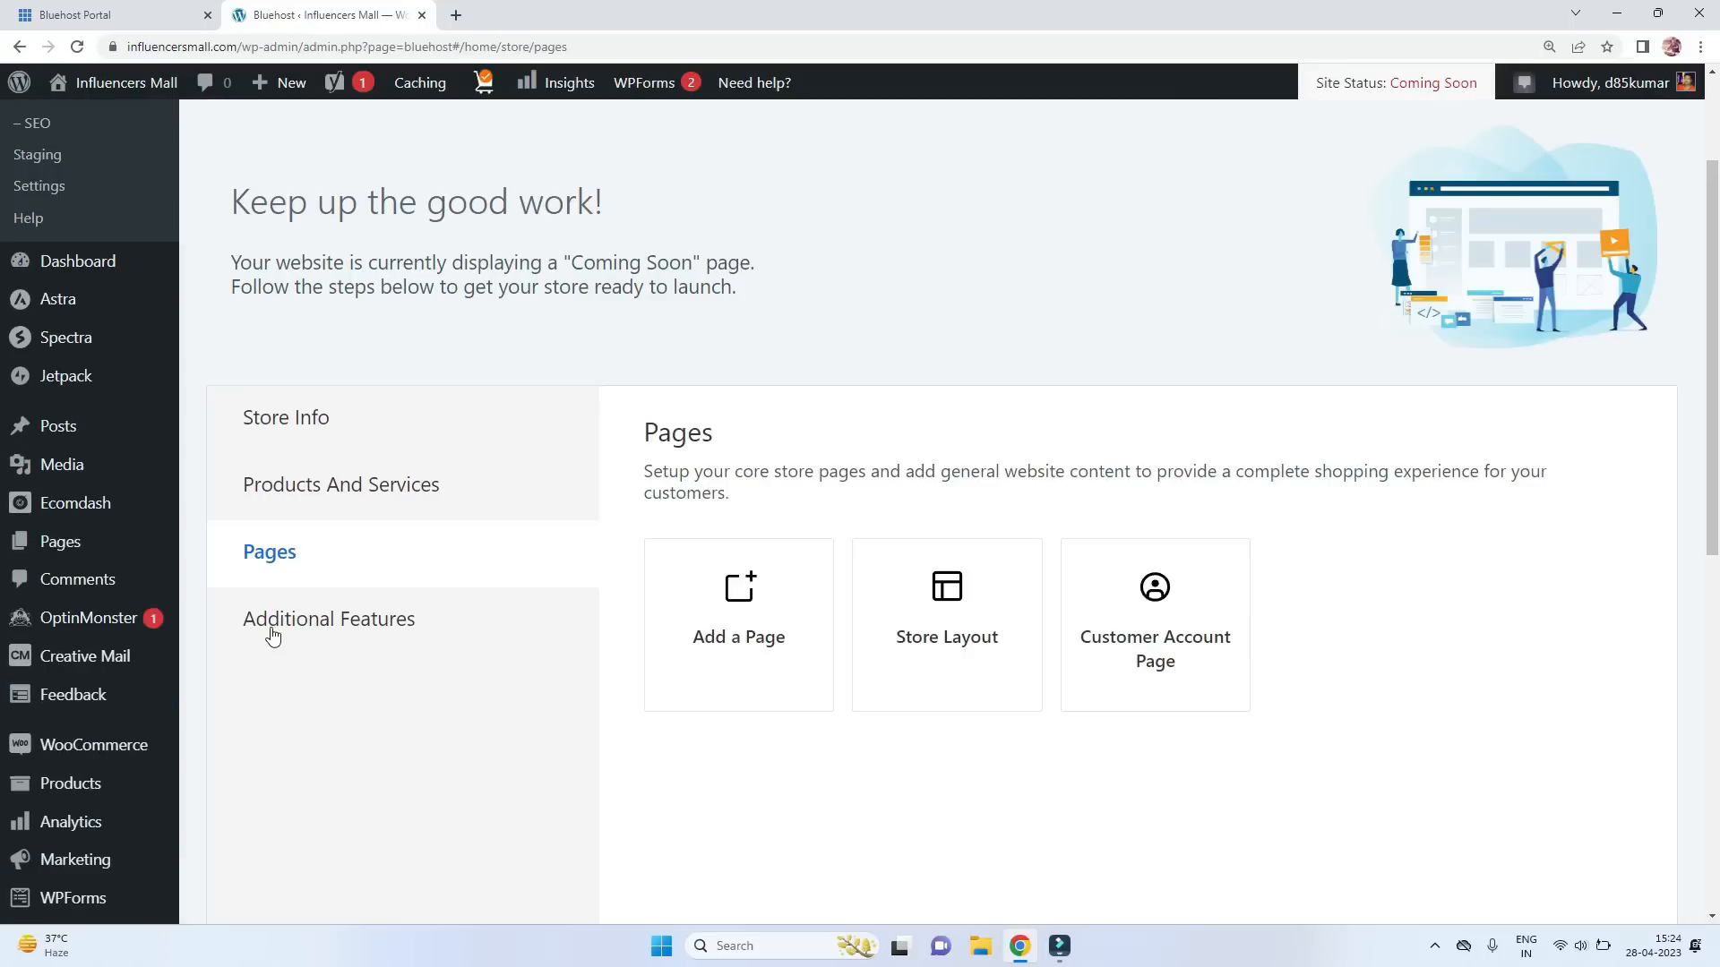
{"action": "left_click", "coordinate": [274, 632]}
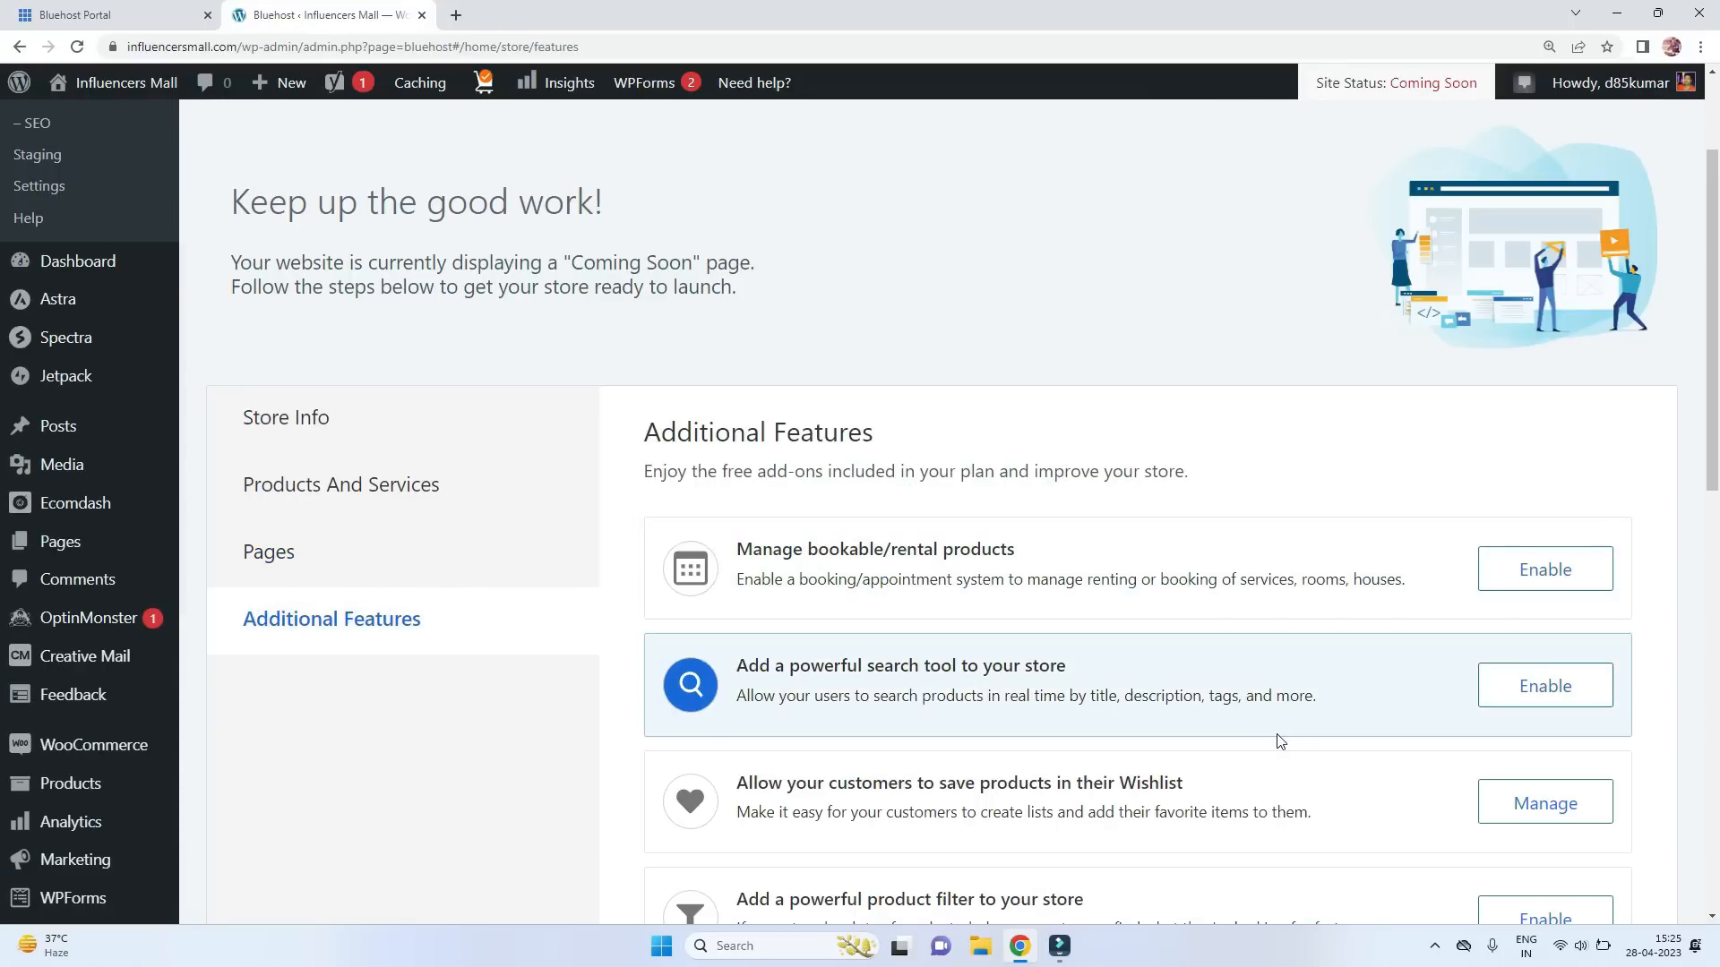
Look through the Additional Features add-ons and switch to the Store Info section.
{"action": "scroll", "coordinate": [1279, 741], "scroll_direction": "down", "scroll_amount": 4}
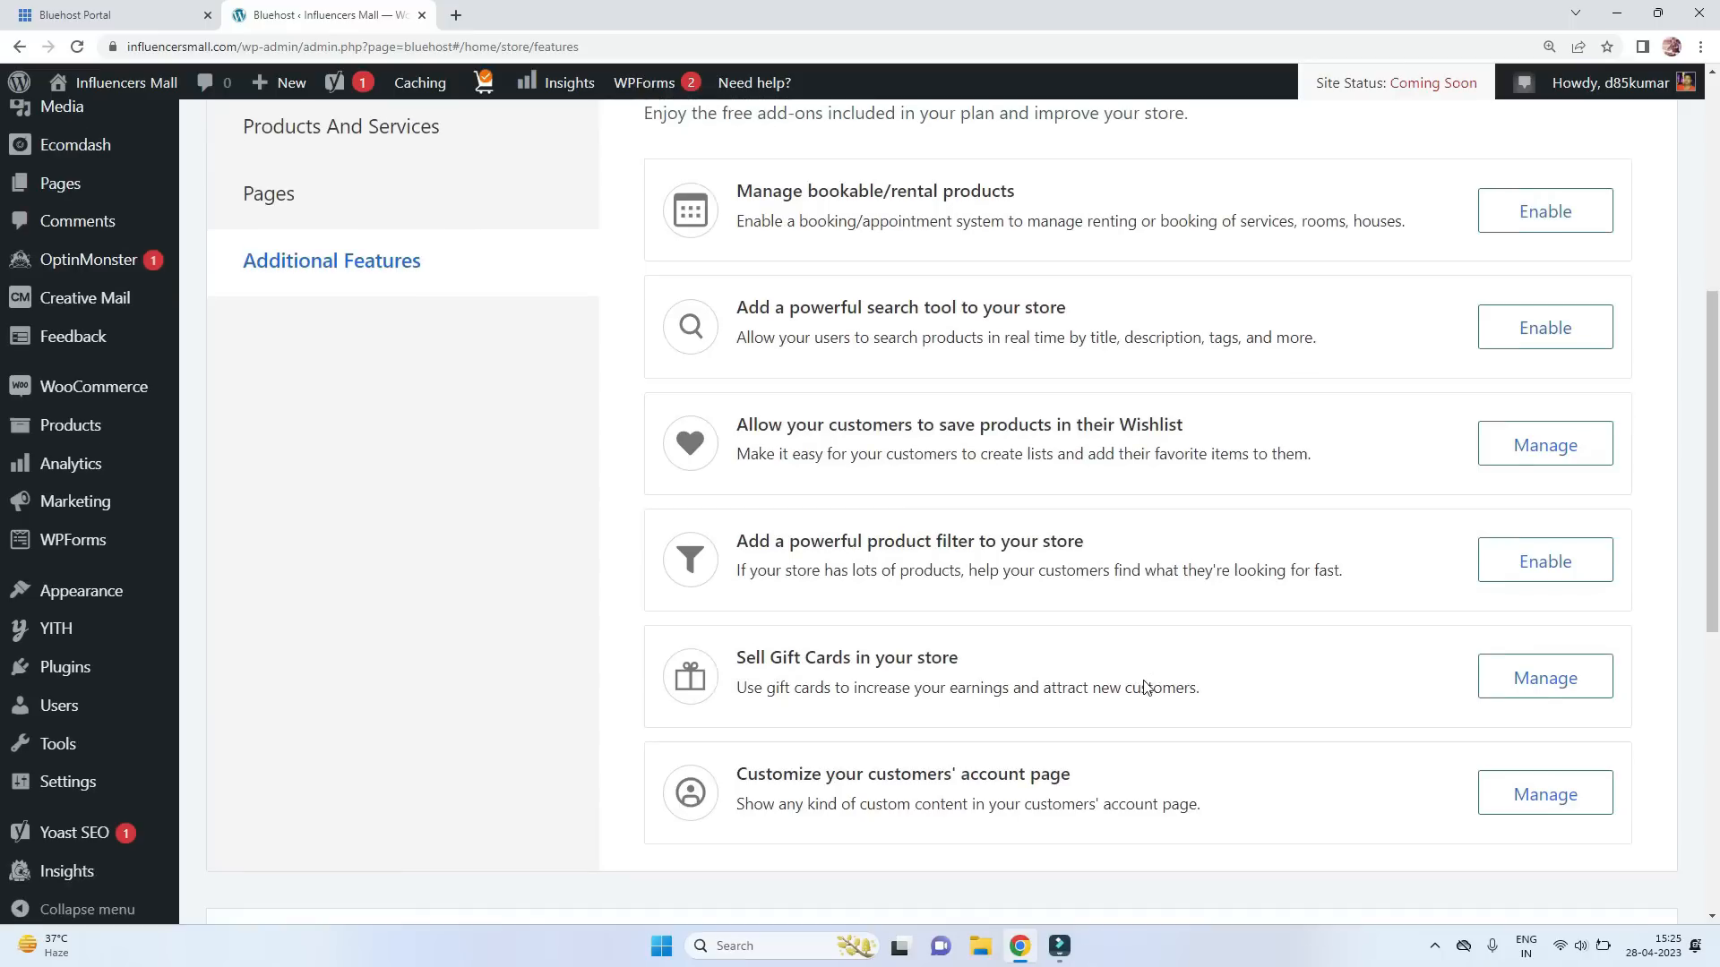
{"action": "scroll", "coordinate": [1144, 687], "scroll_direction": "down", "scroll_amount": 1}
{"action": "scroll", "coordinate": [1205, 656], "scroll_direction": "up", "scroll_amount": 6}
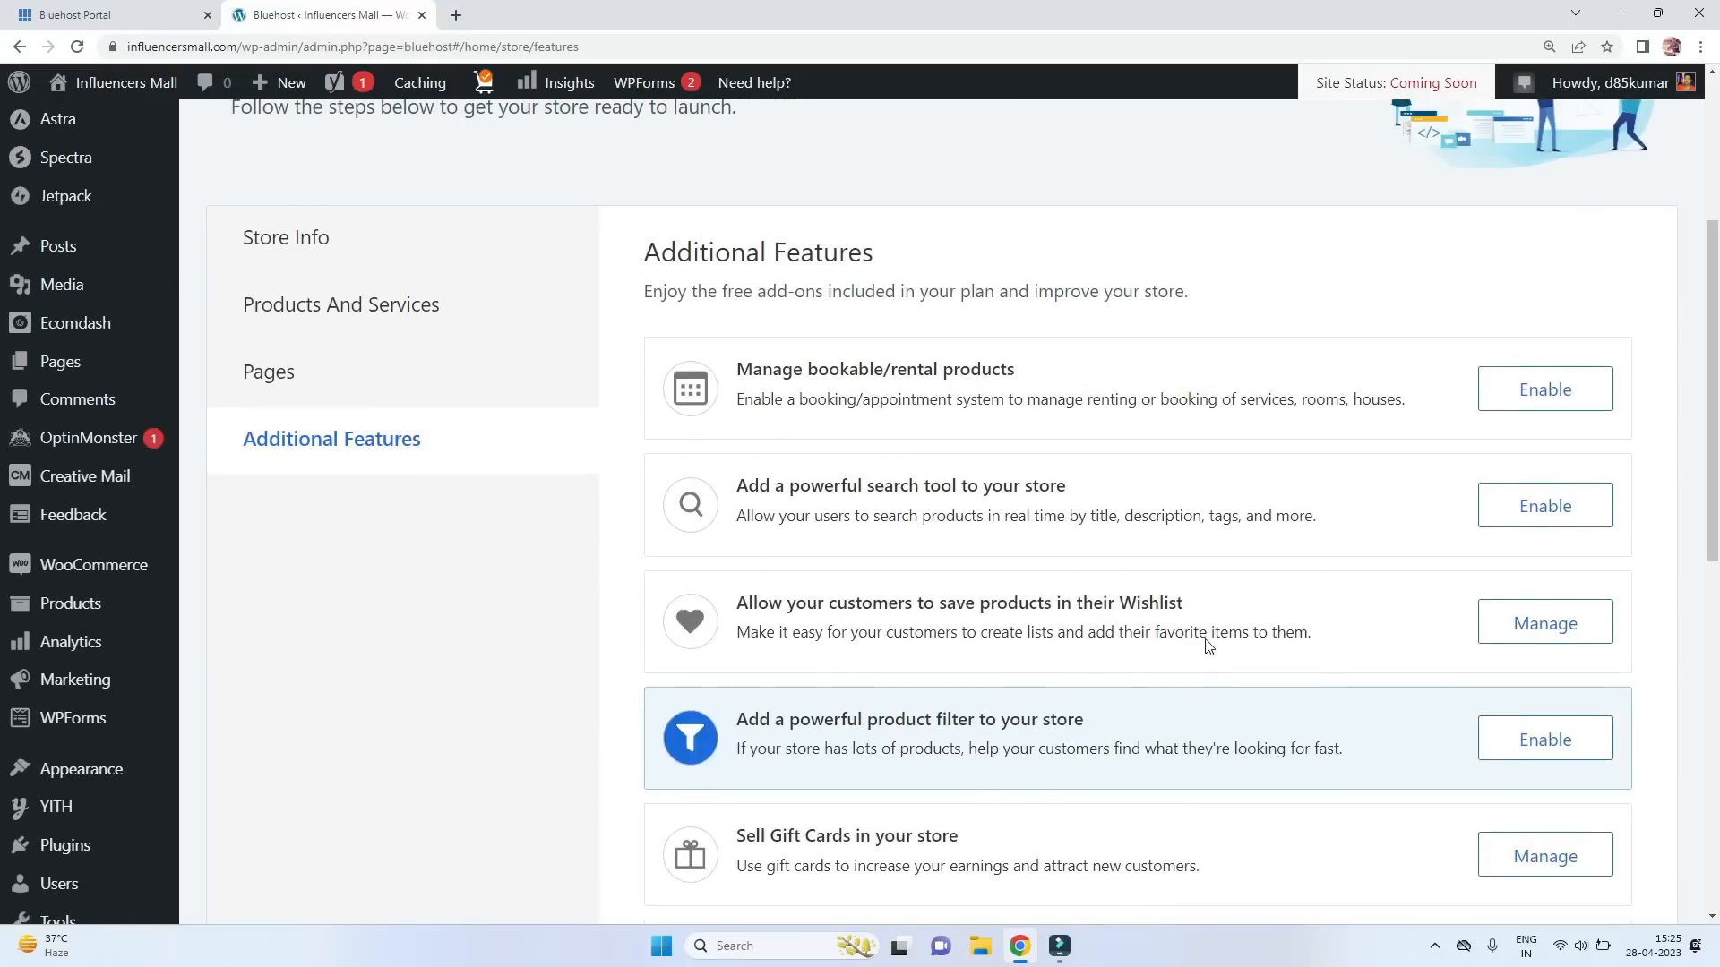
{"action": "left_click", "coordinate": [317, 505]}
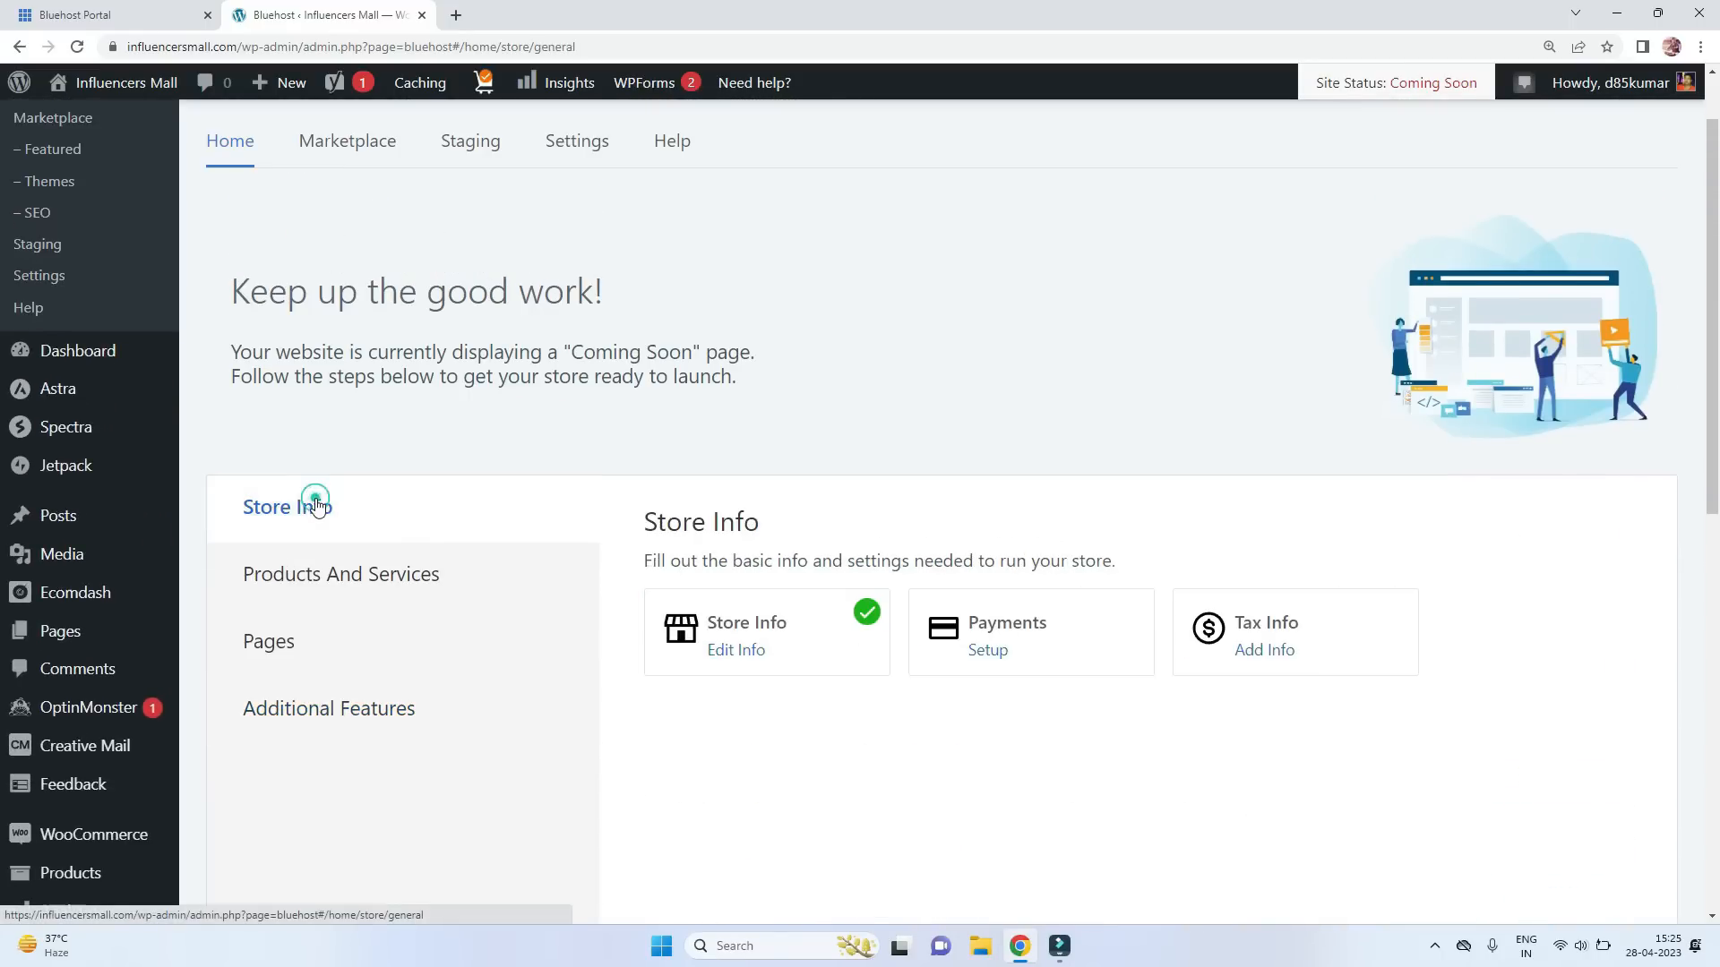
Open the Razorpay connection form, try the Key ID and Key Secret fields, and close it unfilled.
{"action": "left_click", "coordinate": [988, 651]}
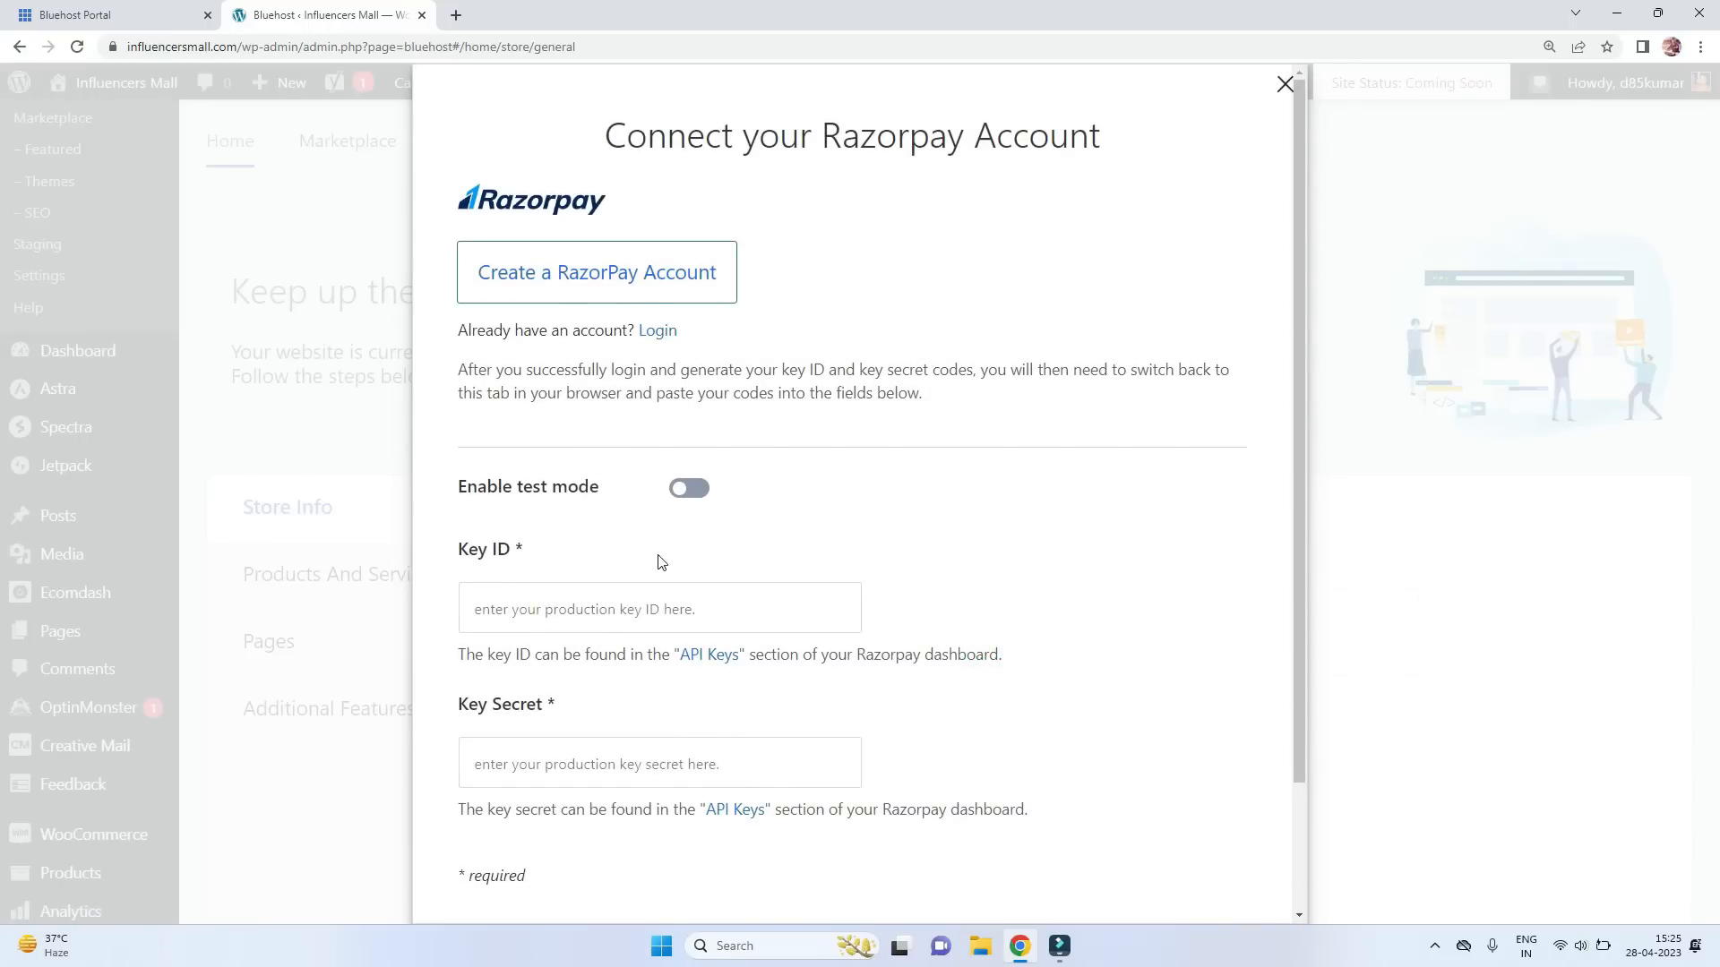
{"action": "left_click", "coordinate": [615, 603]}
{"action": "scroll", "coordinate": [573, 618], "scroll_direction": "down", "scroll_amount": 2}
{"action": "left_click", "coordinate": [566, 611]}
{"action": "left_click", "coordinate": [599, 452]}
{"action": "left_click", "coordinate": [598, 615]}
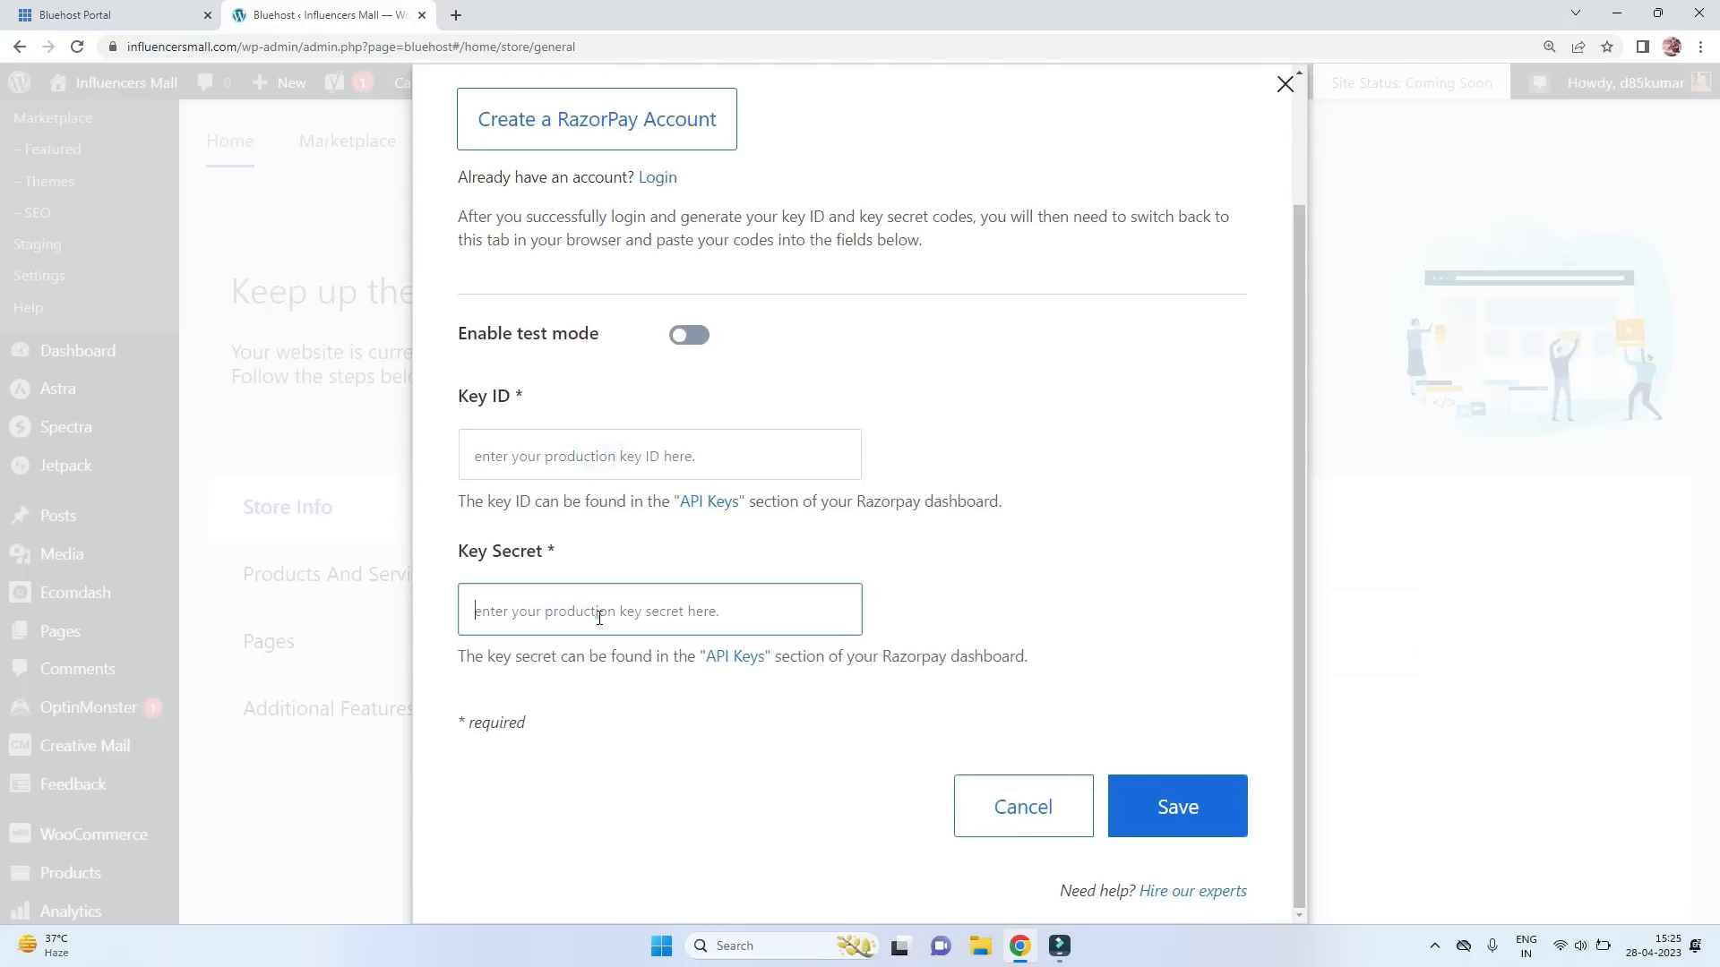
{"action": "left_click", "coordinate": [1177, 808]}
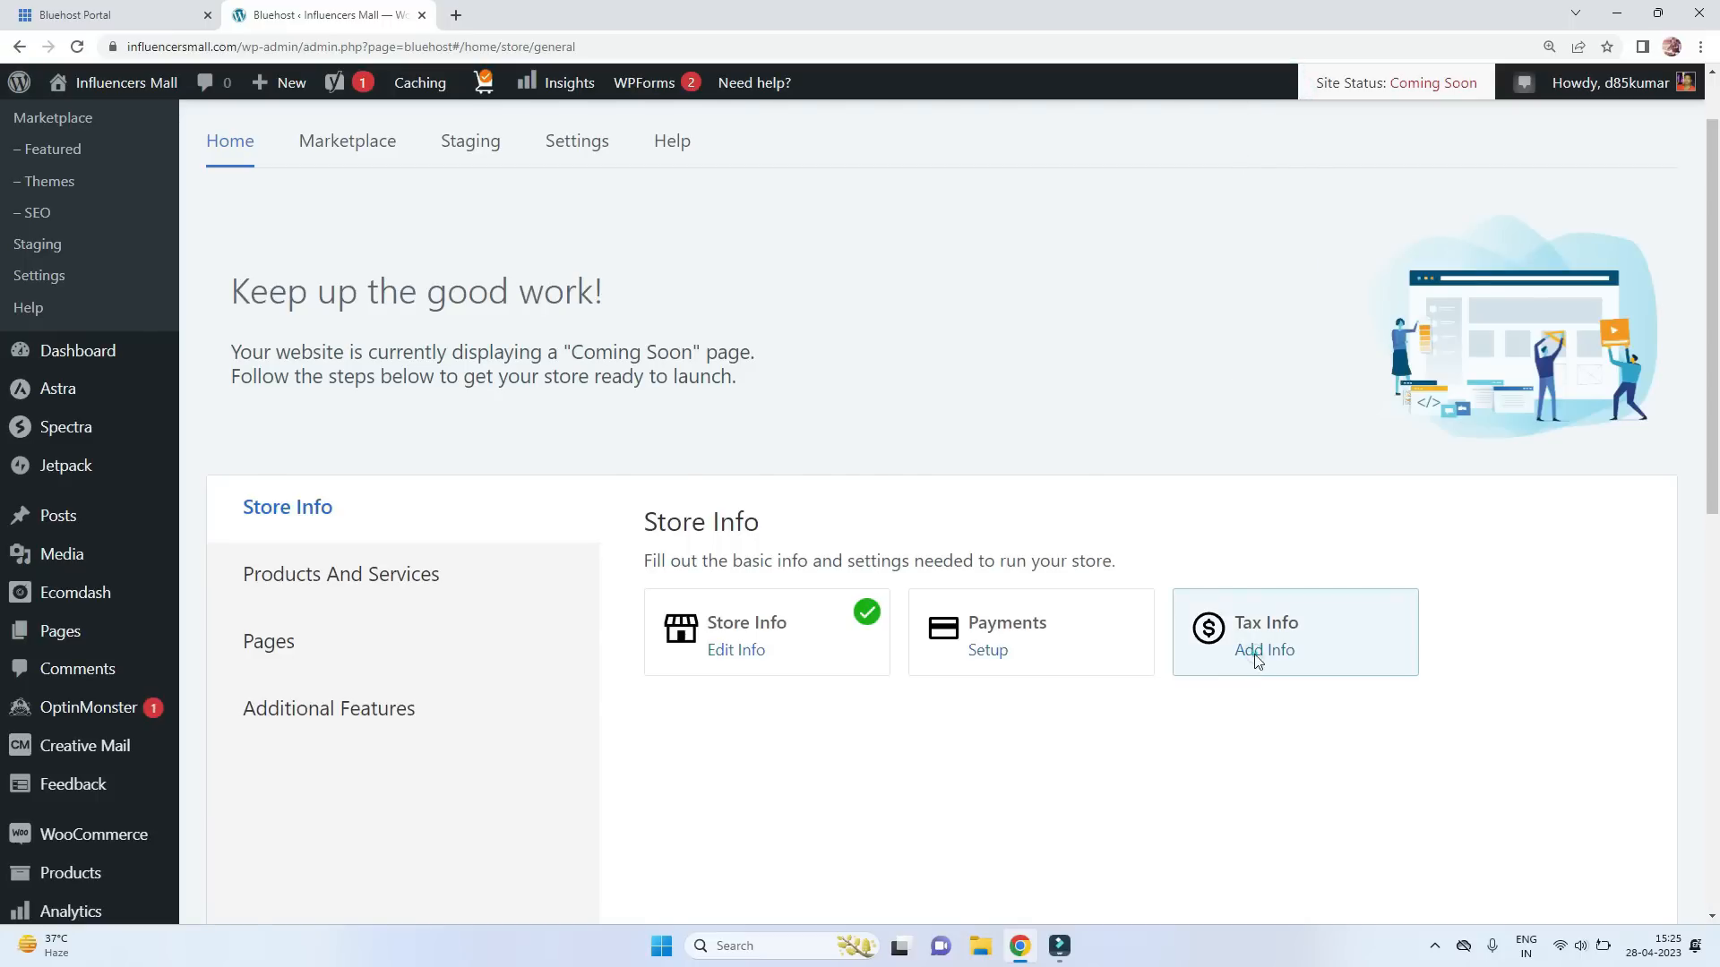
Enable tax rates and calculations in the store's Tax Info setup.
{"action": "left_click", "coordinate": [1258, 661]}
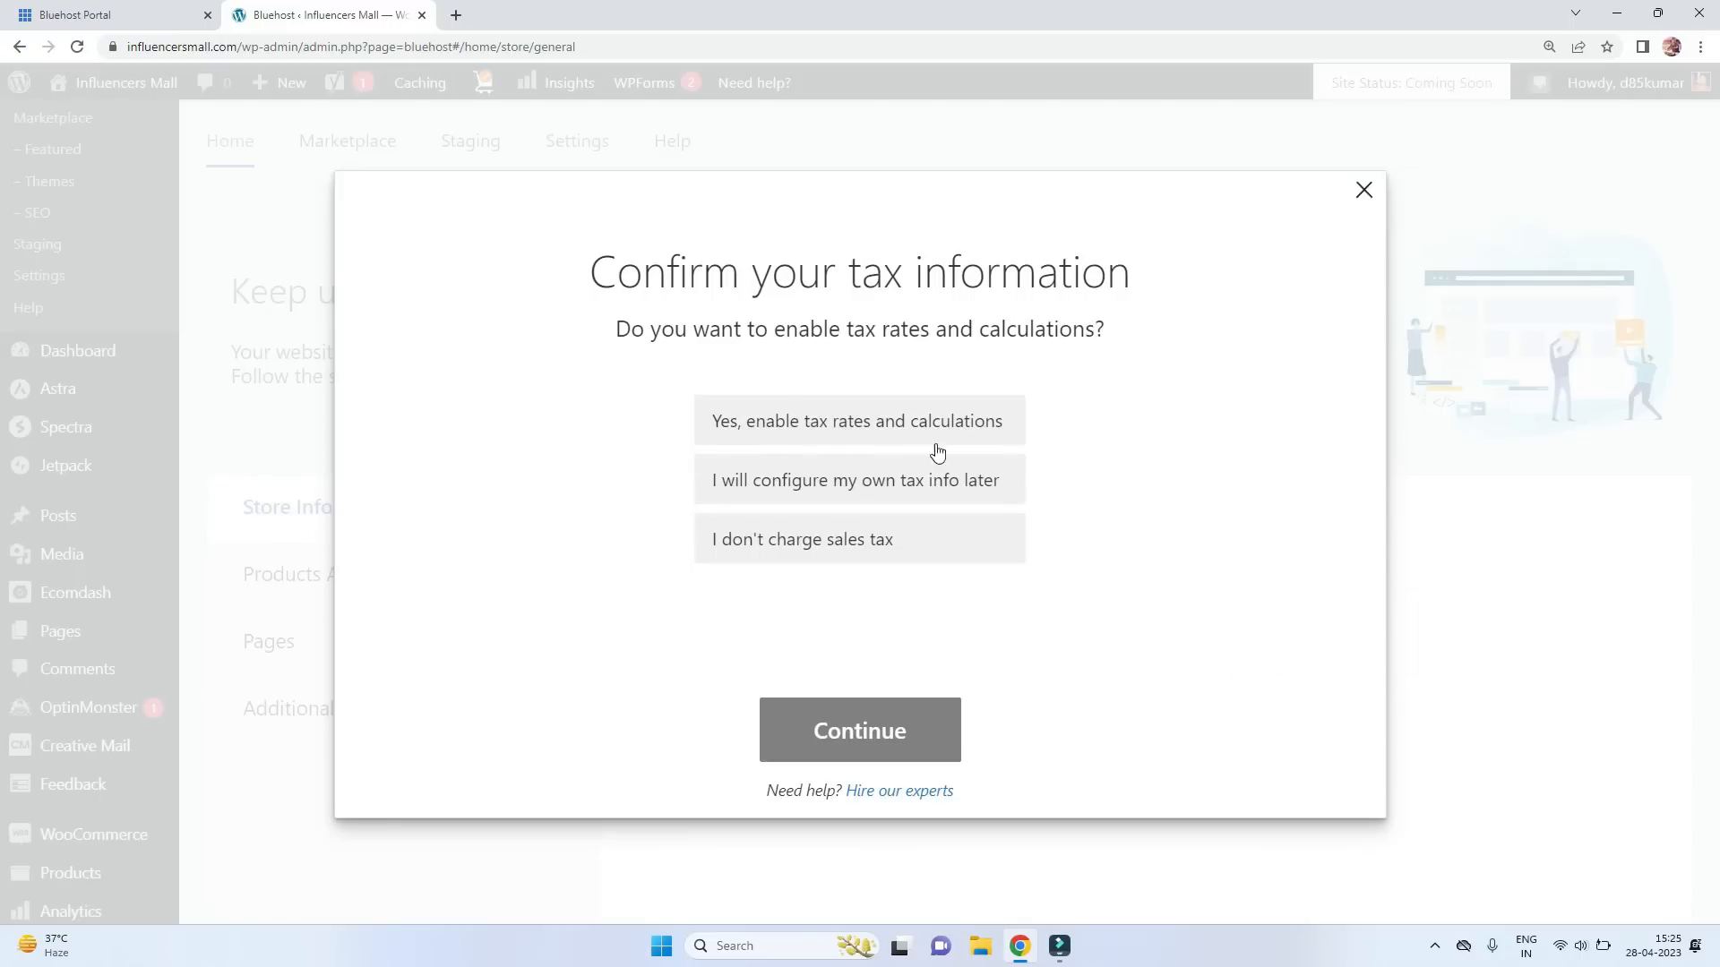
{"action": "left_click", "coordinate": [852, 433]}
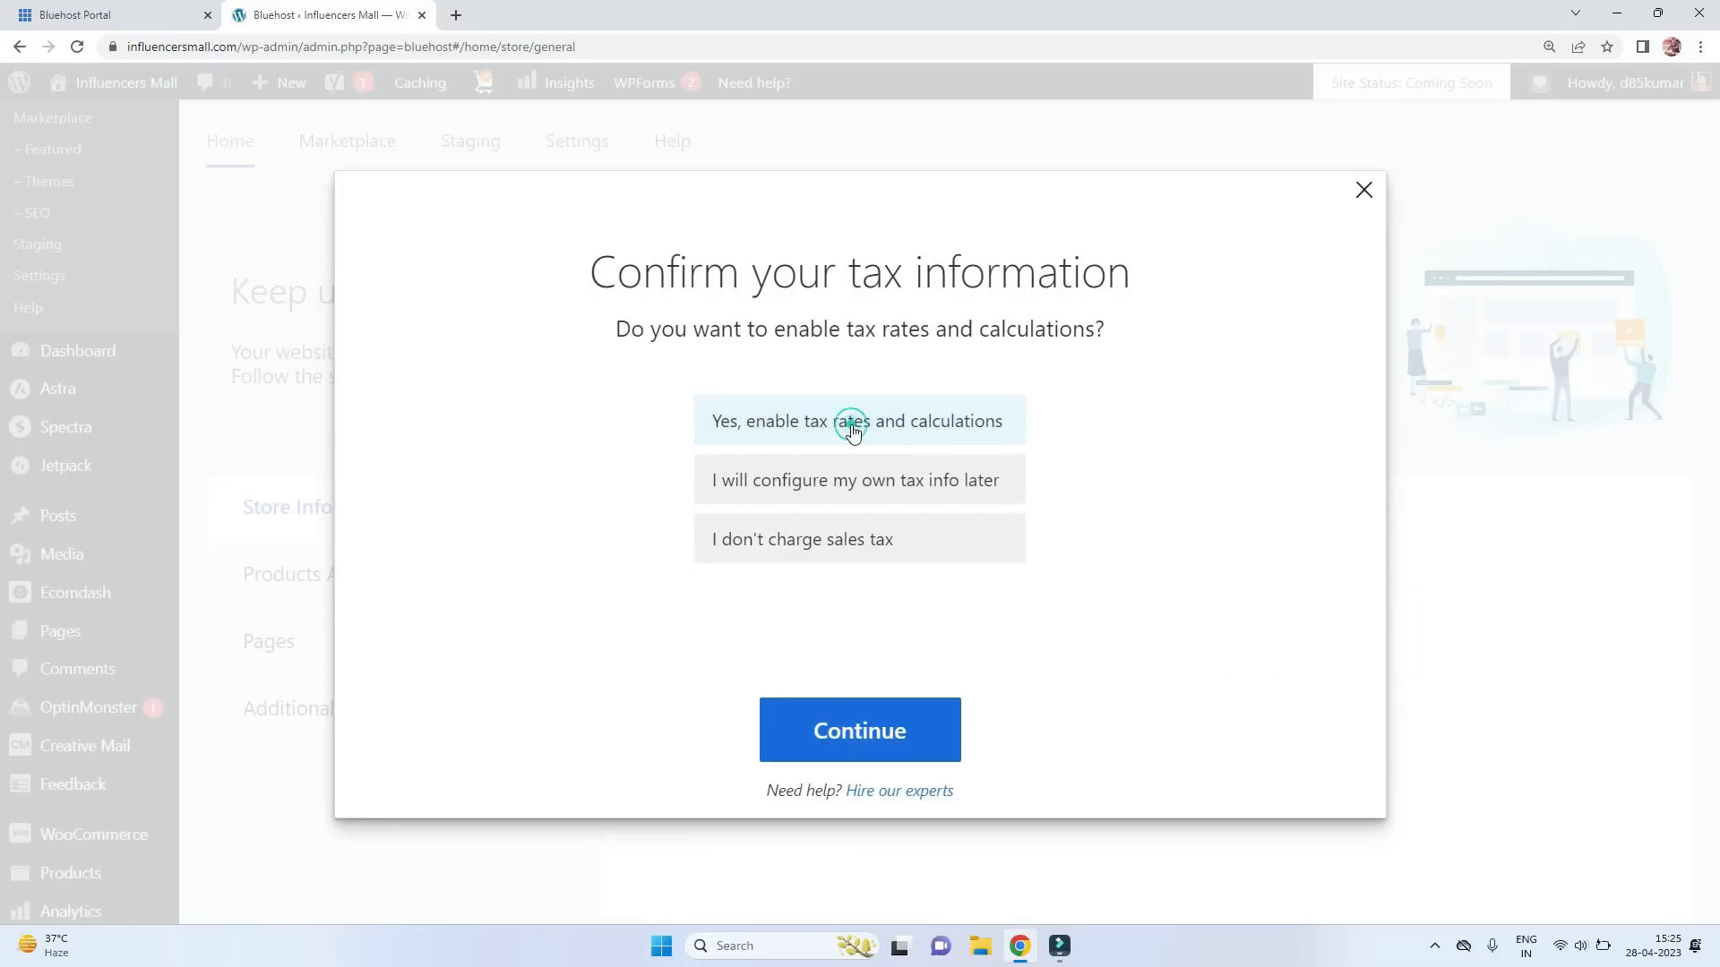
{"action": "left_click", "coordinate": [837, 744]}
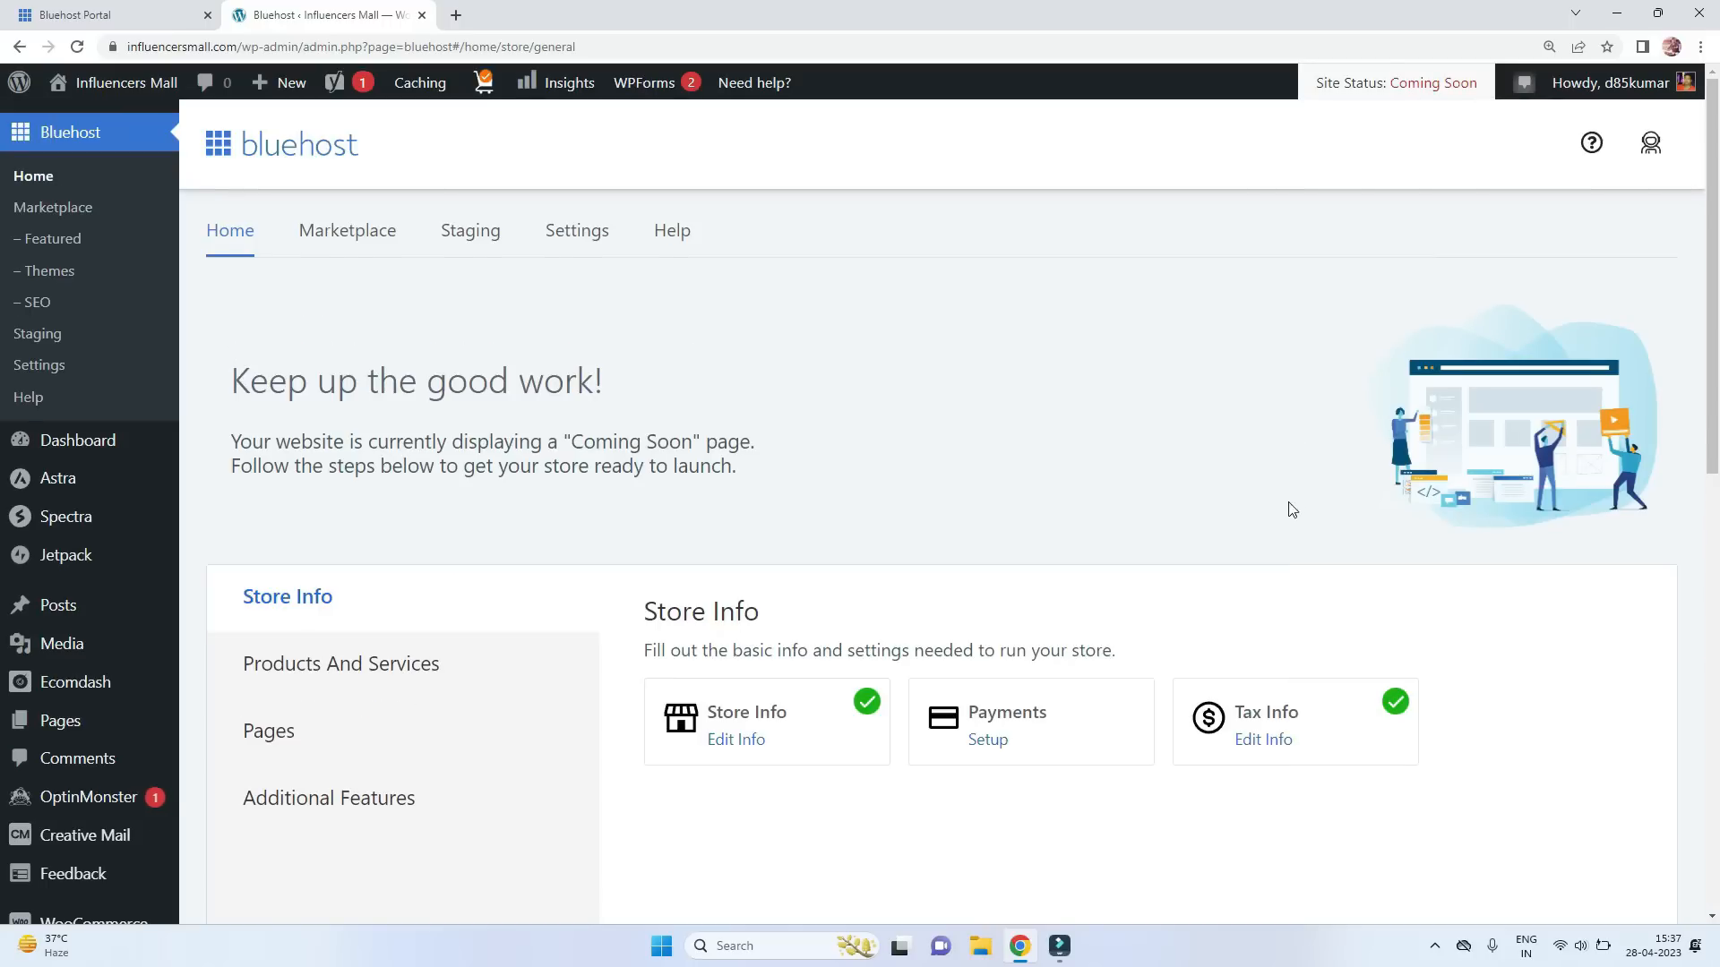
Launch the Influencers Mall store so the site goes from Coming Soon to Live.
{"action": "scroll", "coordinate": [1286, 499], "scroll_direction": "down", "scroll_amount": 7}
{"action": "scroll", "coordinate": [377, 721], "scroll_direction": "down", "scroll_amount": 1}
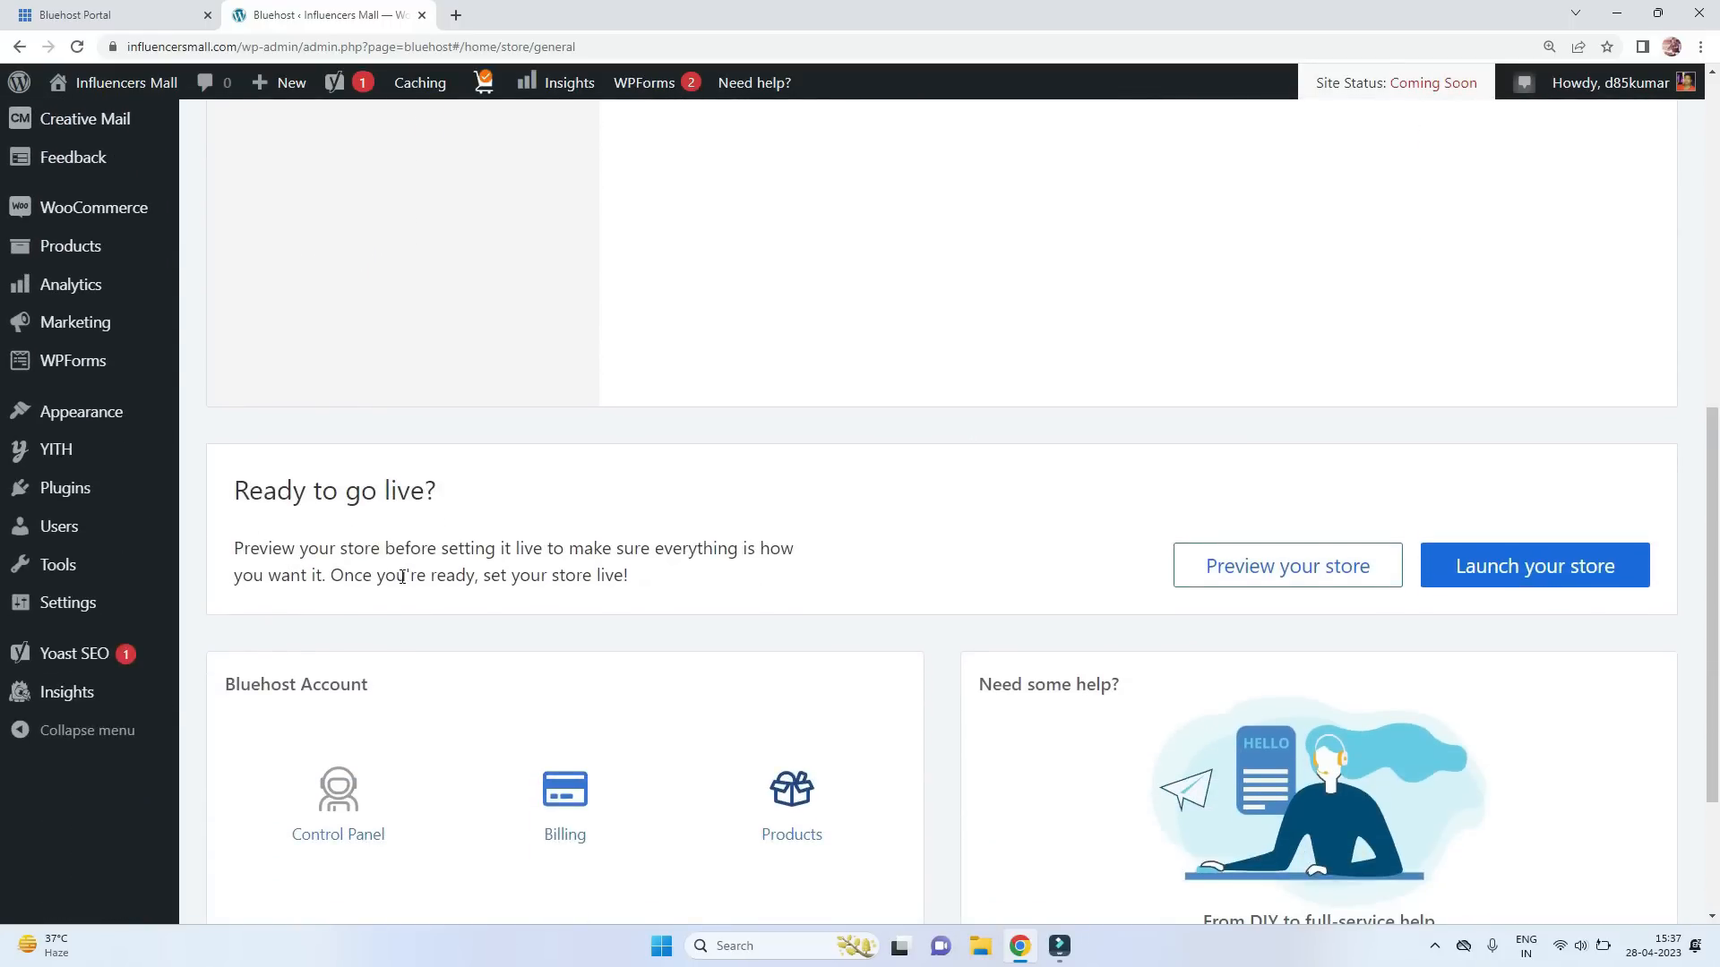
{"action": "scroll", "coordinate": [1520, 342], "scroll_direction": "down", "scroll_amount": 3}
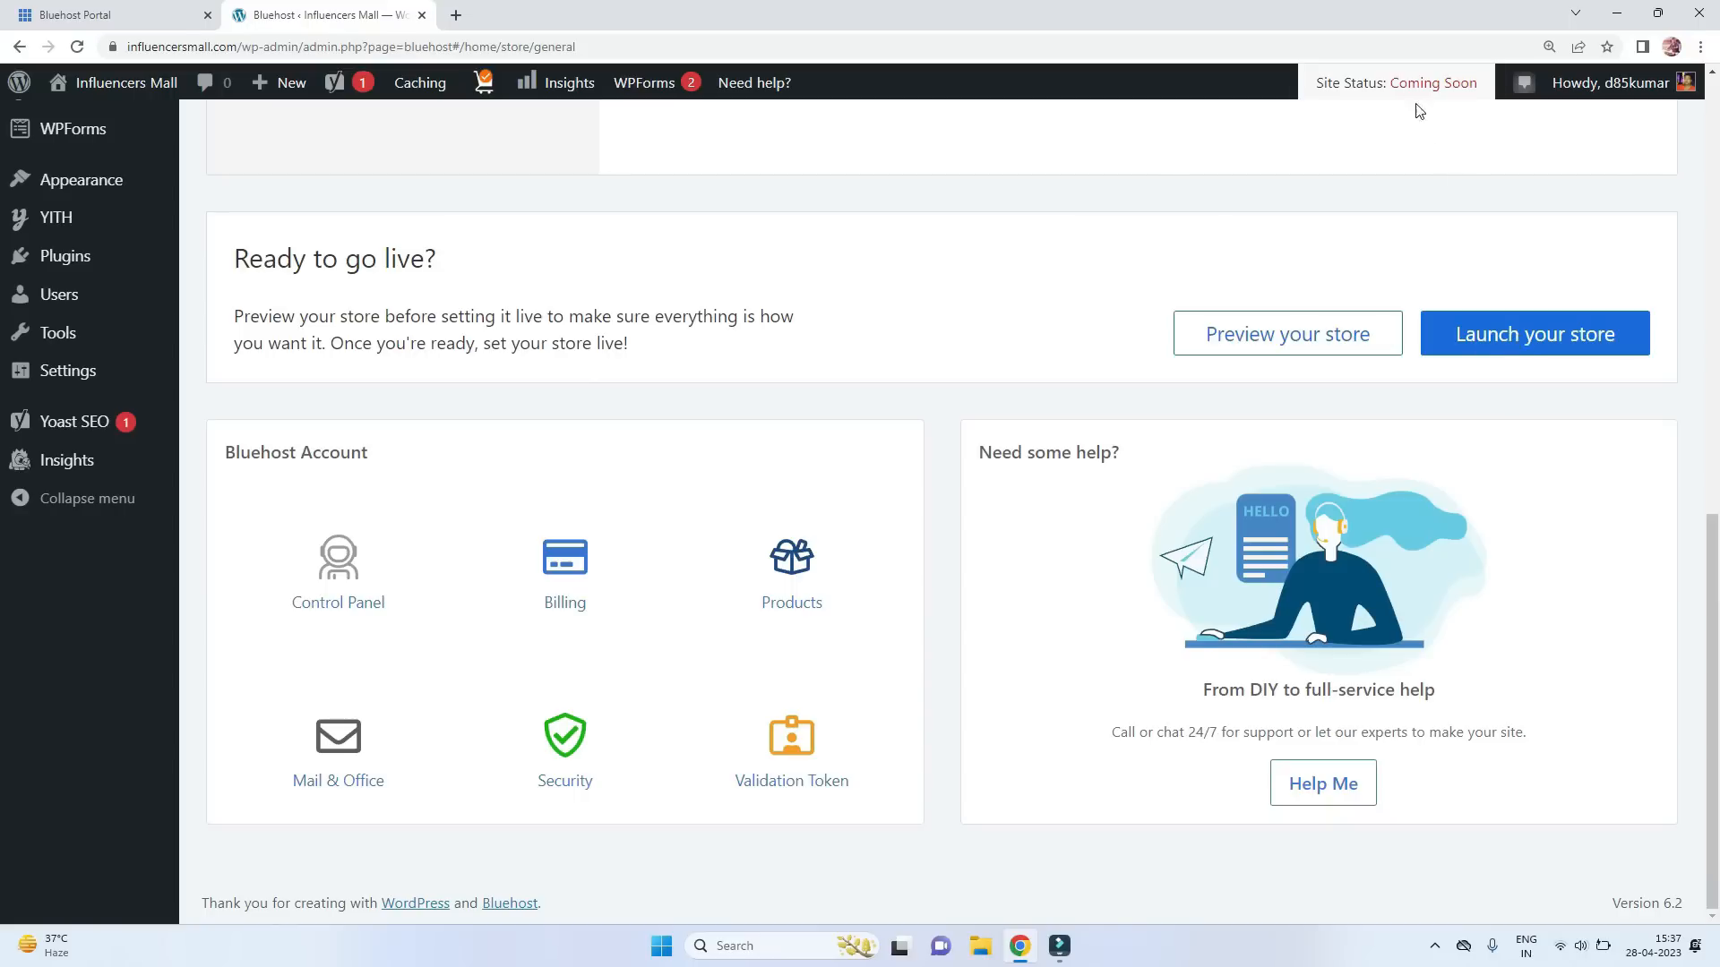
{"action": "left_click", "coordinate": [1516, 334]}
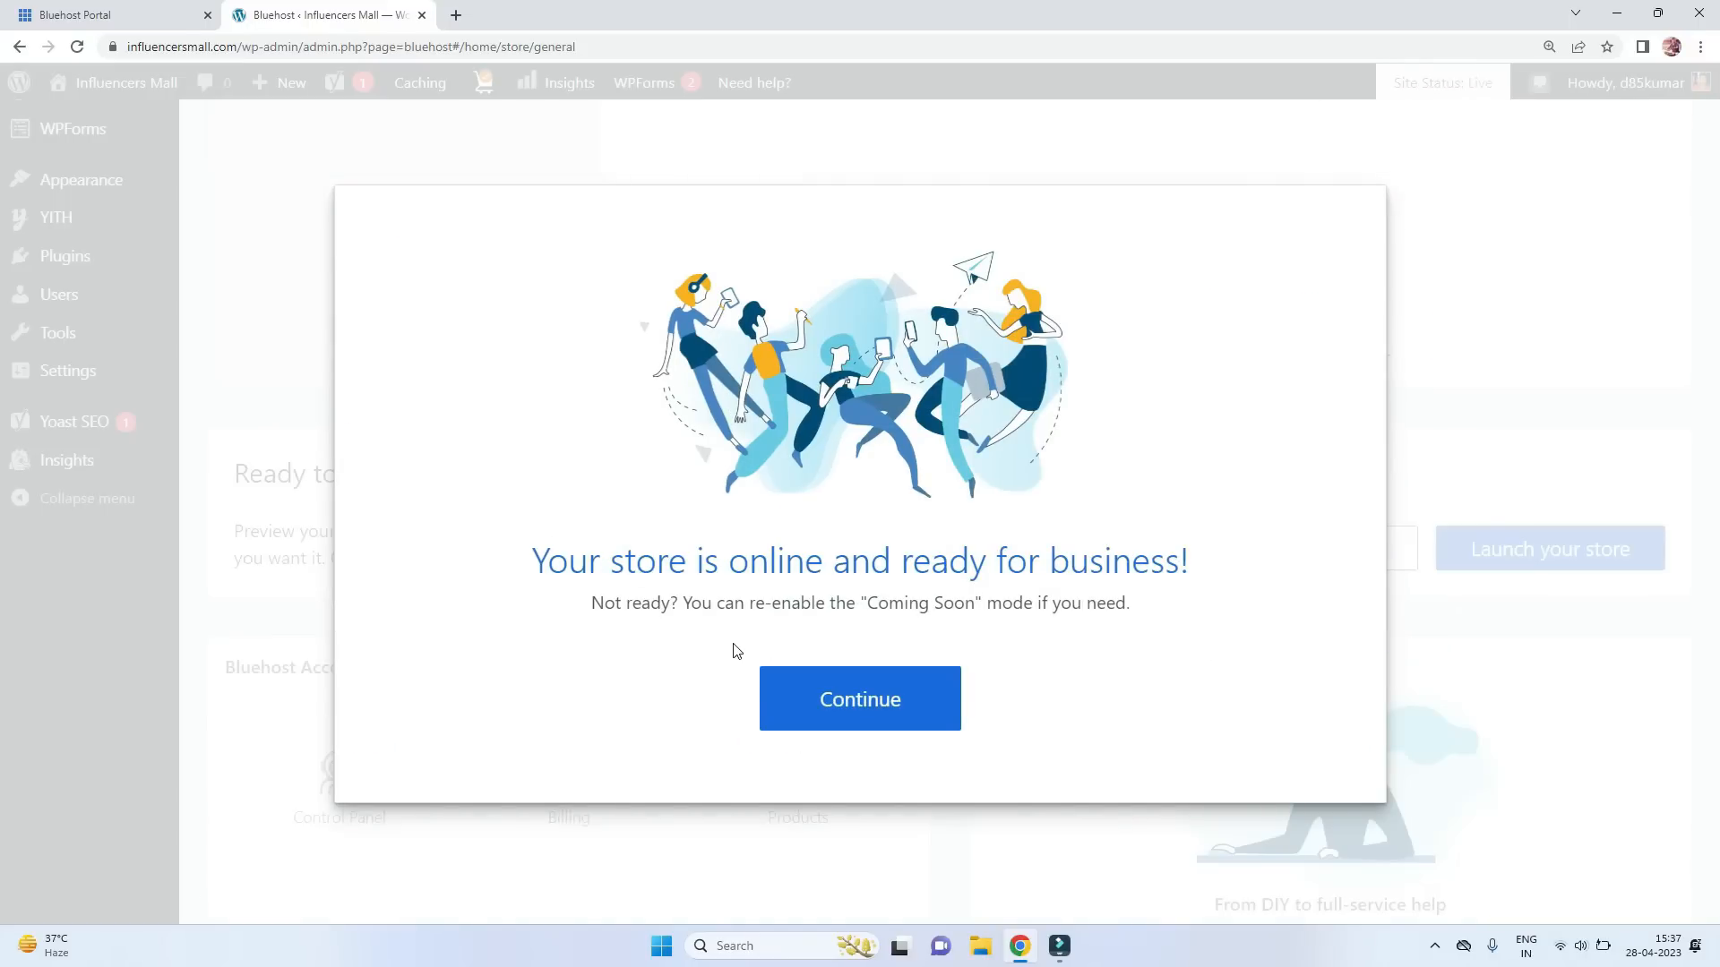
{"action": "left_click", "coordinate": [884, 708]}
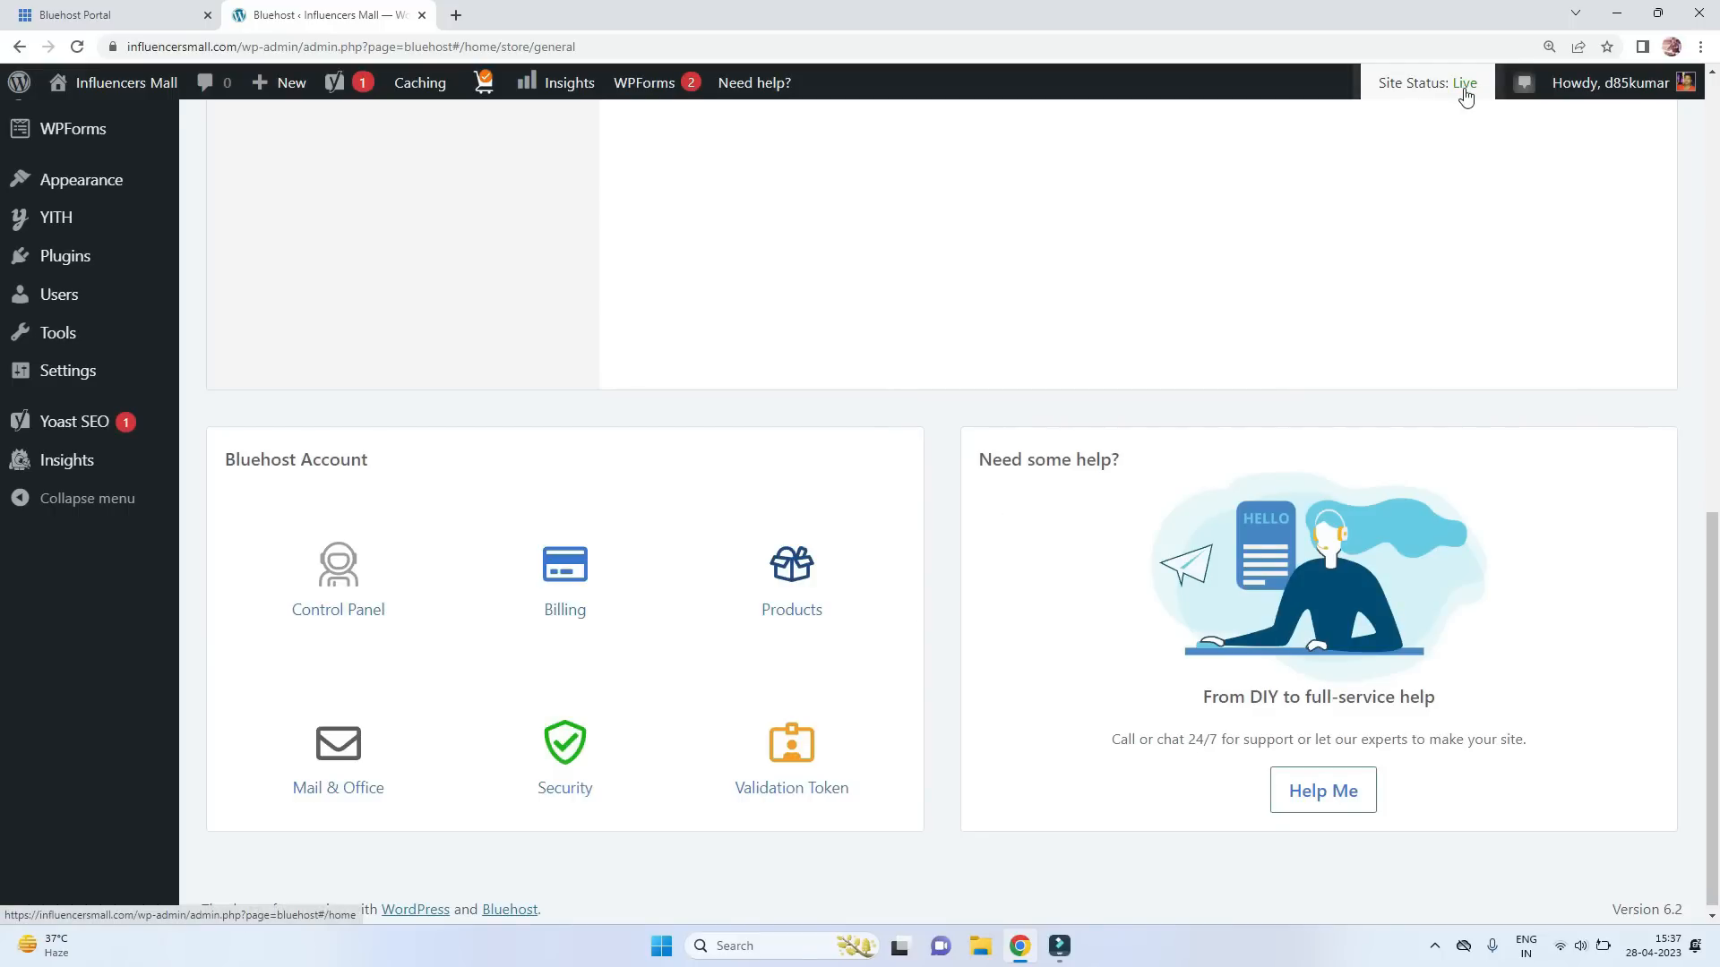
Open the live storefront in a new browser tab.
{"action": "scroll", "coordinate": [1454, 152], "scroll_direction": "down", "scroll_amount": 1}
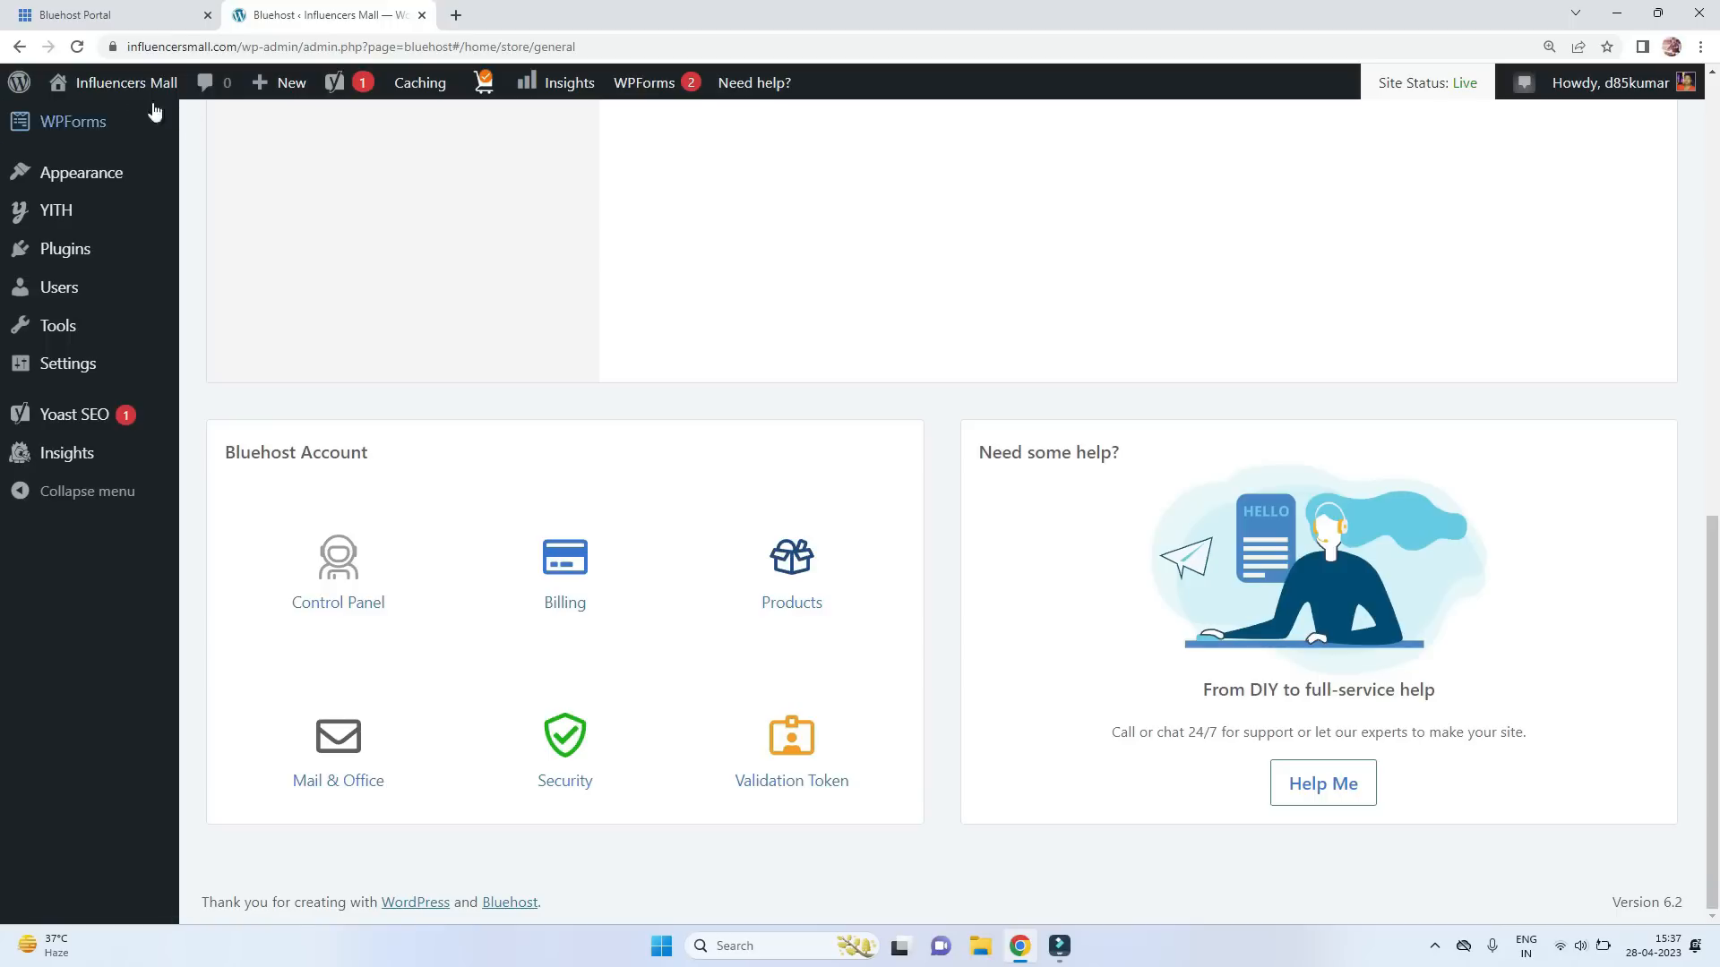
{"action": "mouse_move", "coordinate": [101, 121]}
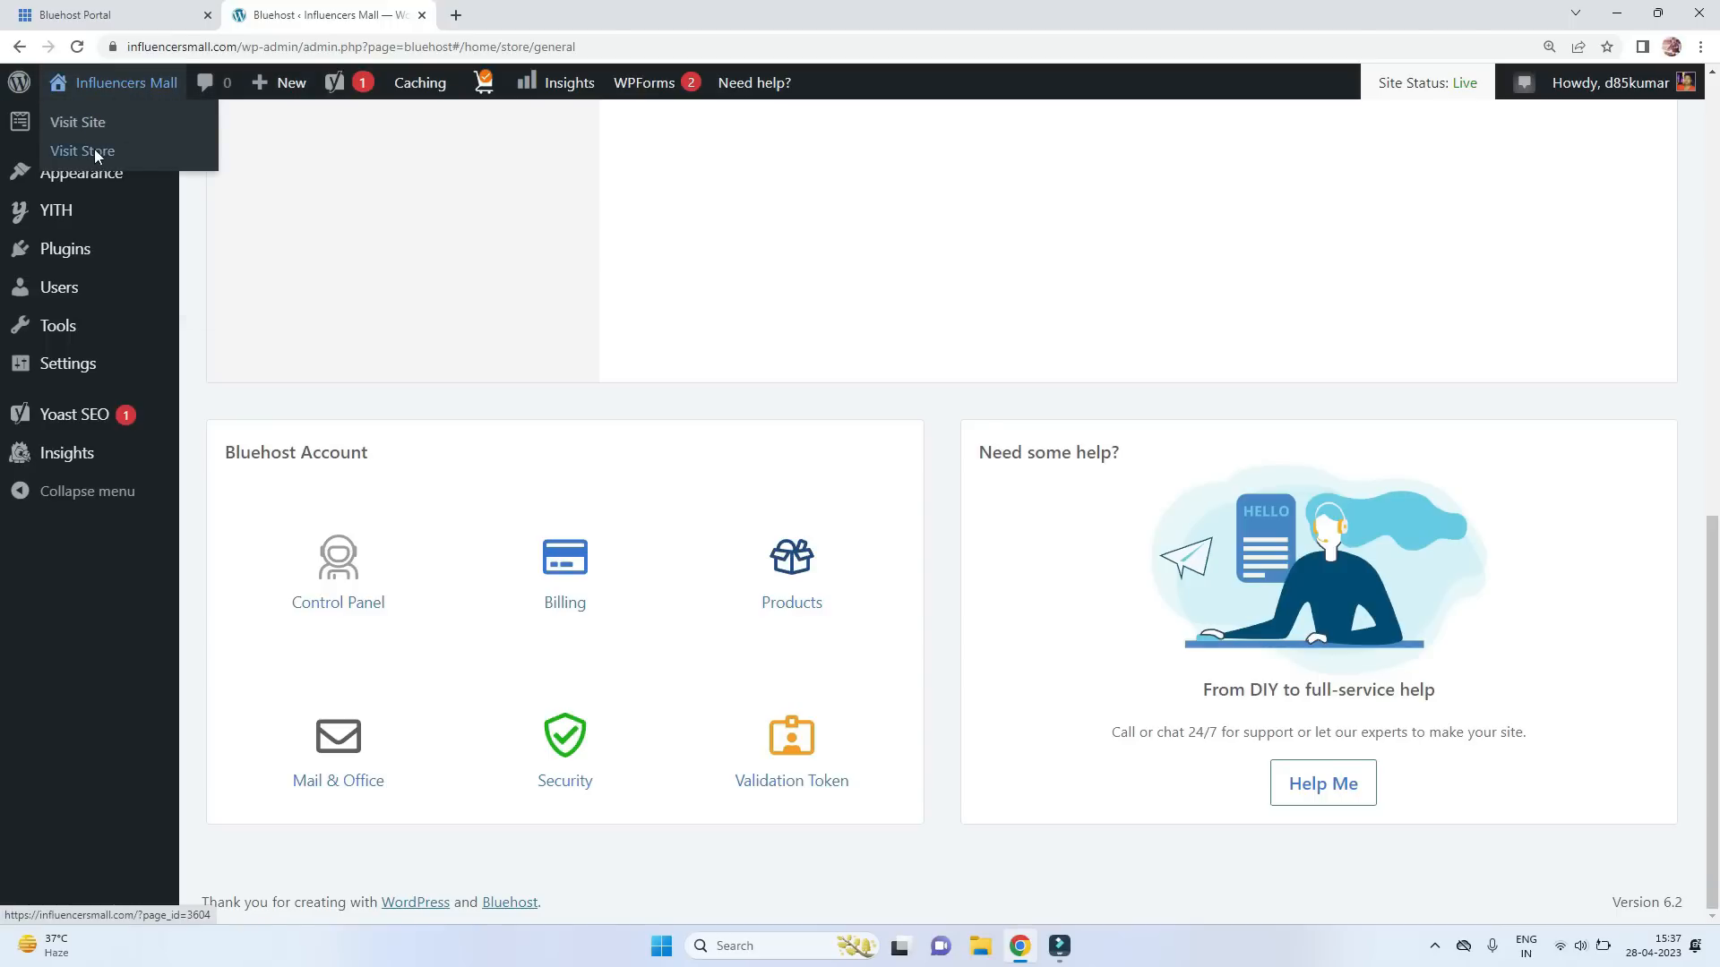
{"action": "right_click", "coordinate": [95, 154]}
{"action": "left_click", "coordinate": [144, 165]}
Add the Rode Microphone from the storefront's Microphone category to the cart.
{"action": "left_click", "coordinate": [627, 21]}
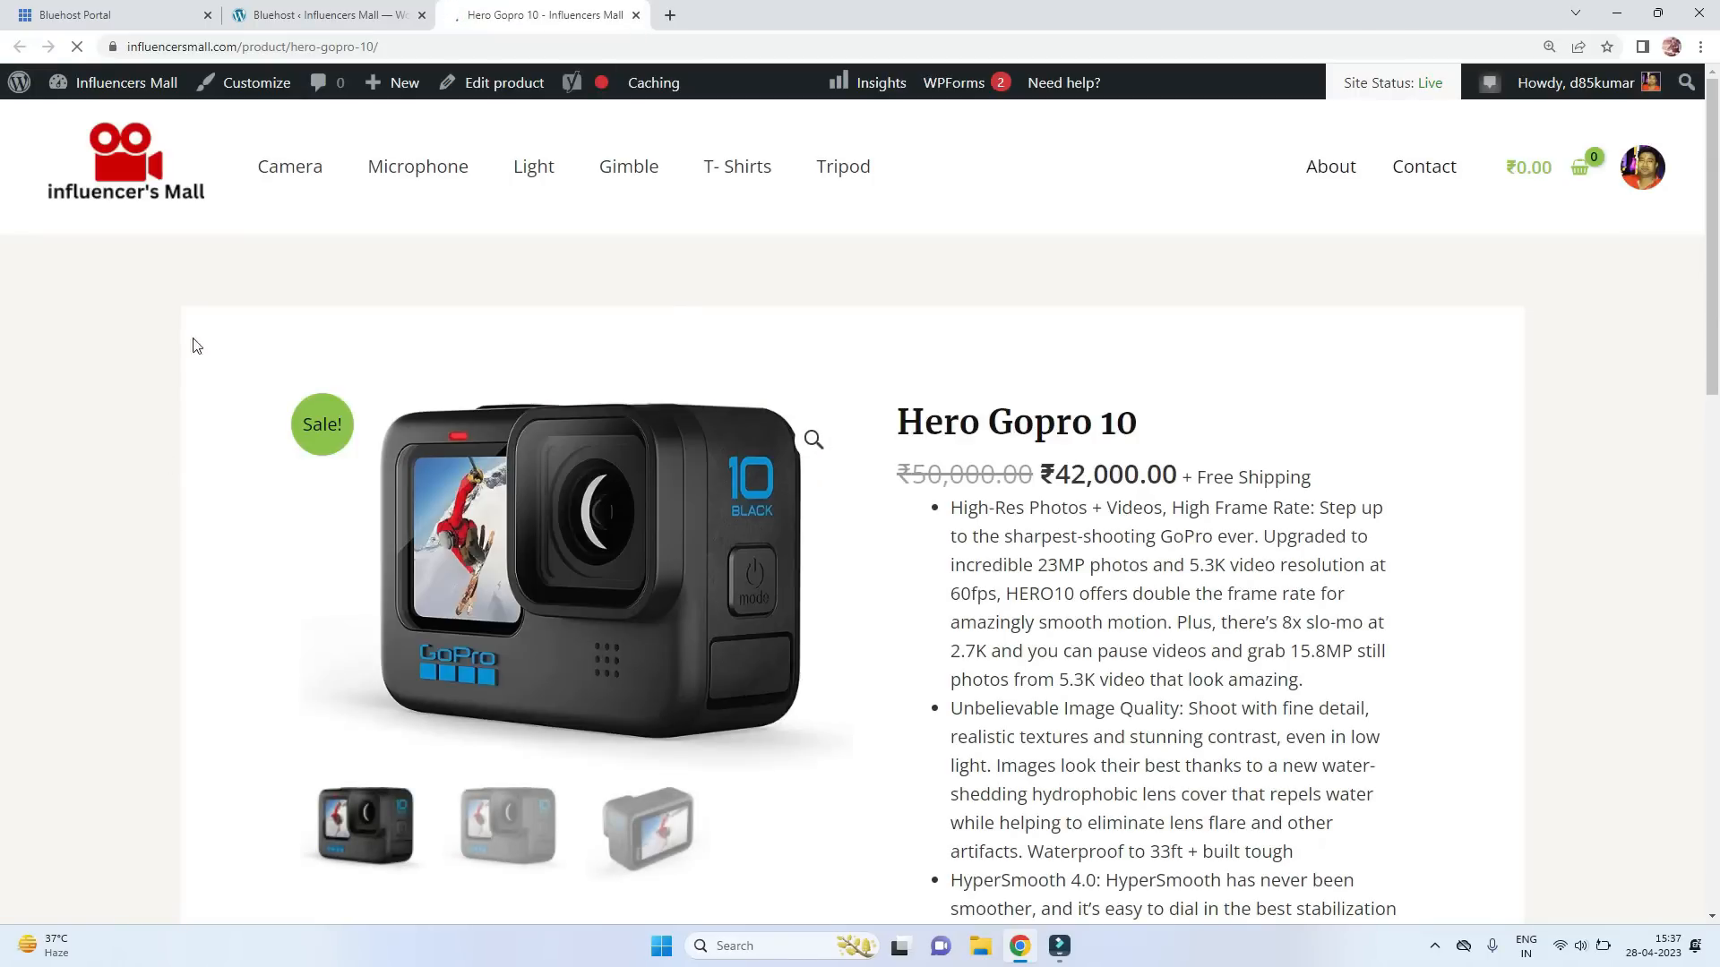
{"action": "scroll", "coordinate": [1010, 522], "scroll_direction": "down", "scroll_amount": 10}
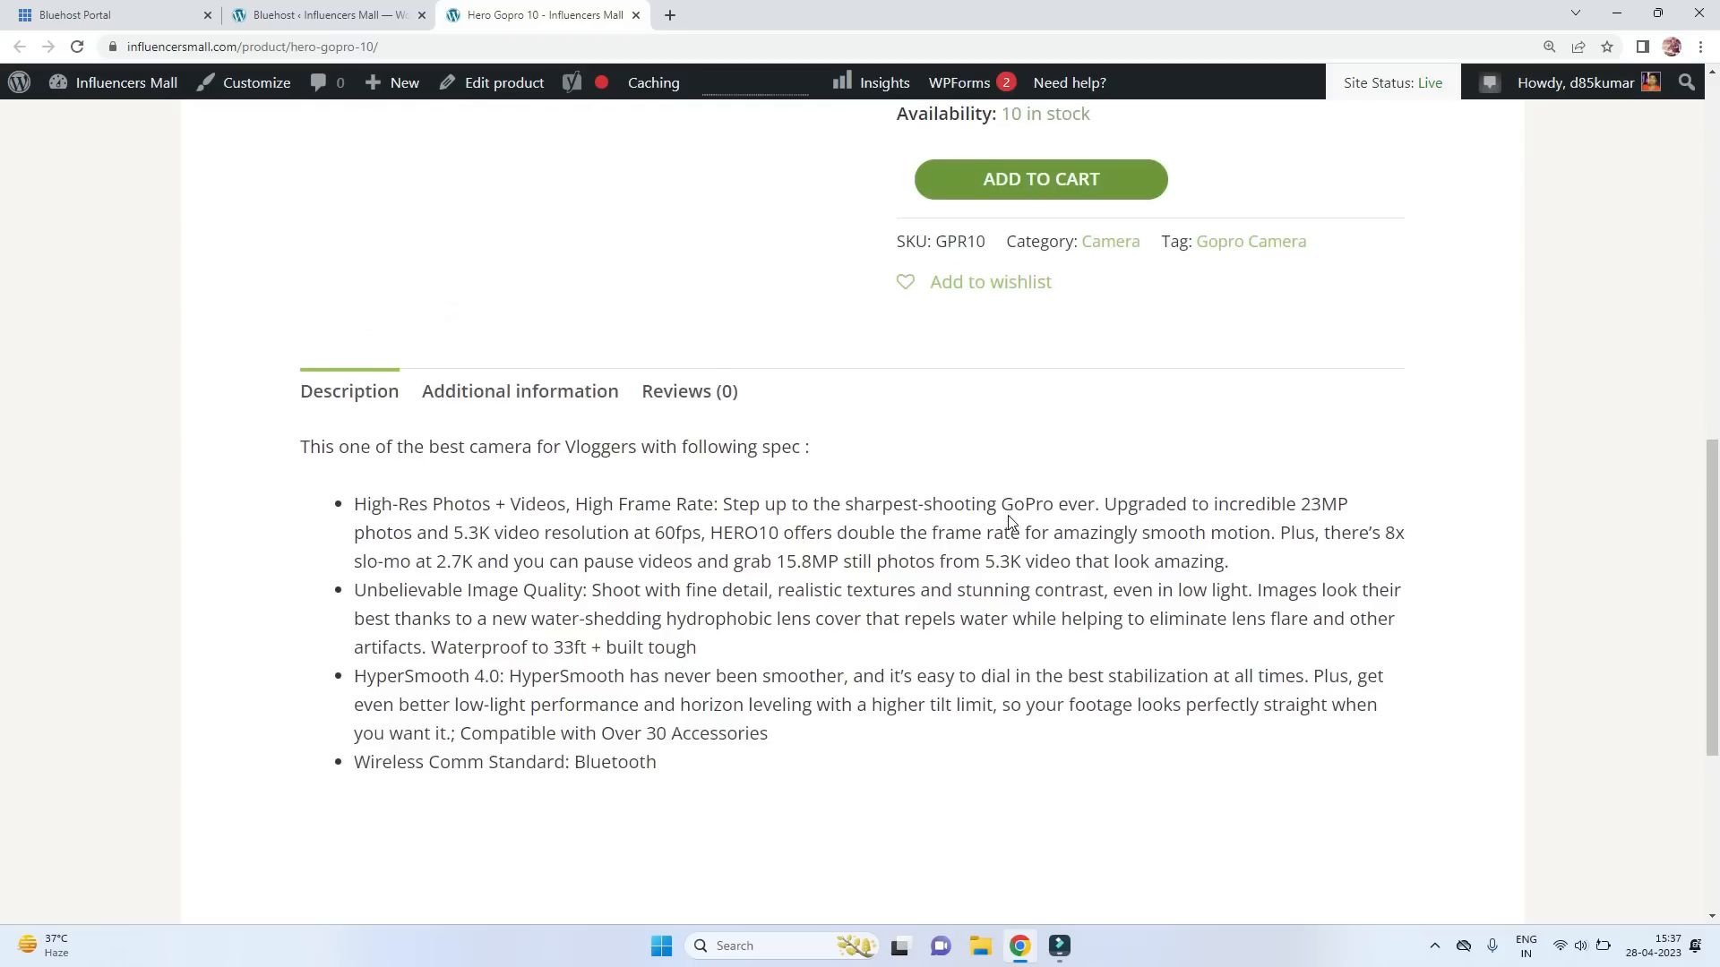
{"action": "scroll", "coordinate": [1010, 522], "scroll_direction": "down", "scroll_amount": 4}
{"action": "scroll", "coordinate": [1009, 522], "scroll_direction": "up", "scroll_amount": 14}
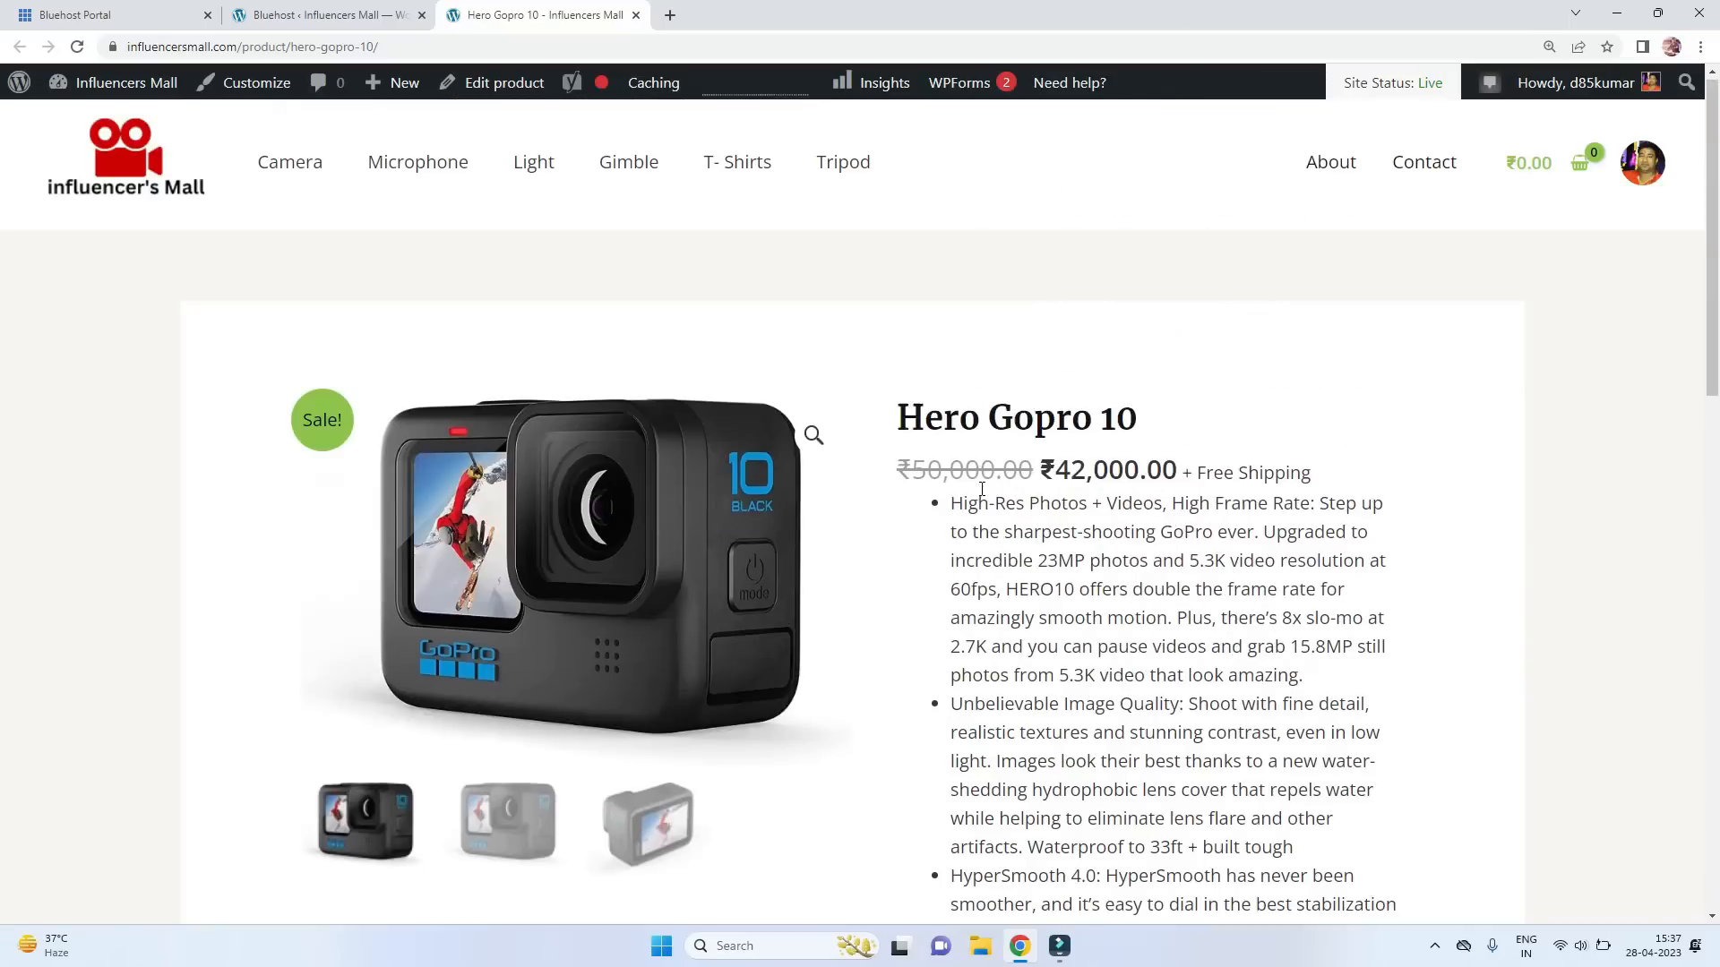
{"action": "left_click", "coordinate": [398, 177]}
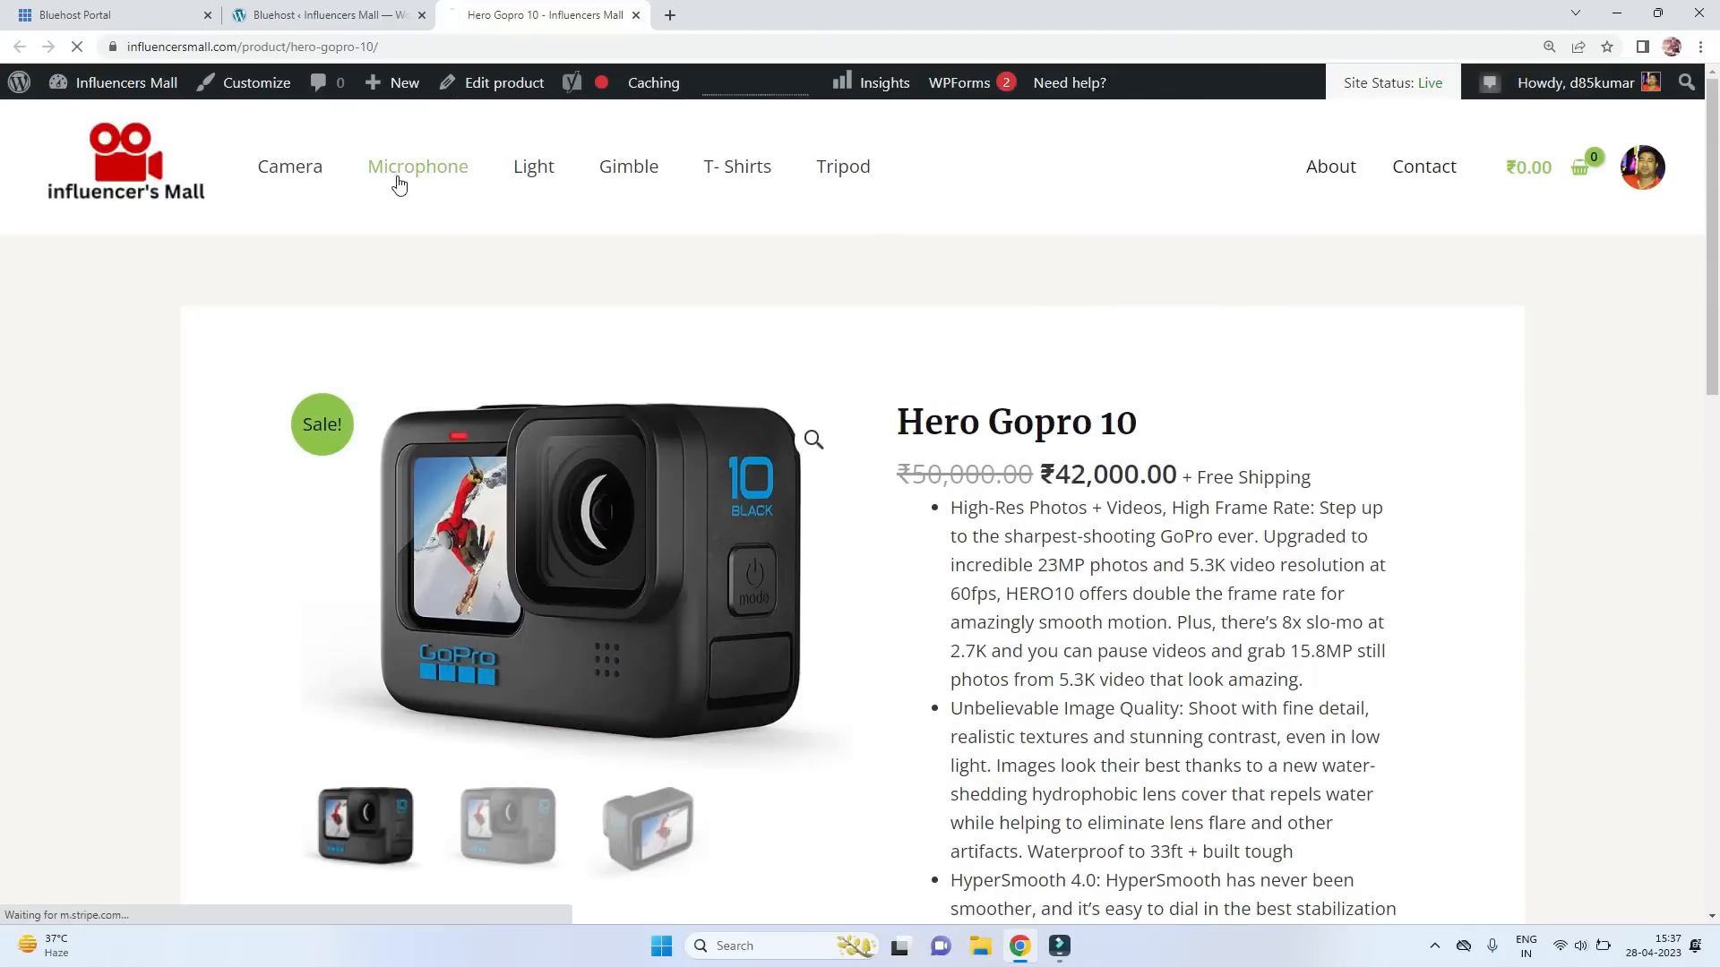
{"action": "scroll", "coordinate": [631, 663], "scroll_direction": "down", "scroll_amount": 2}
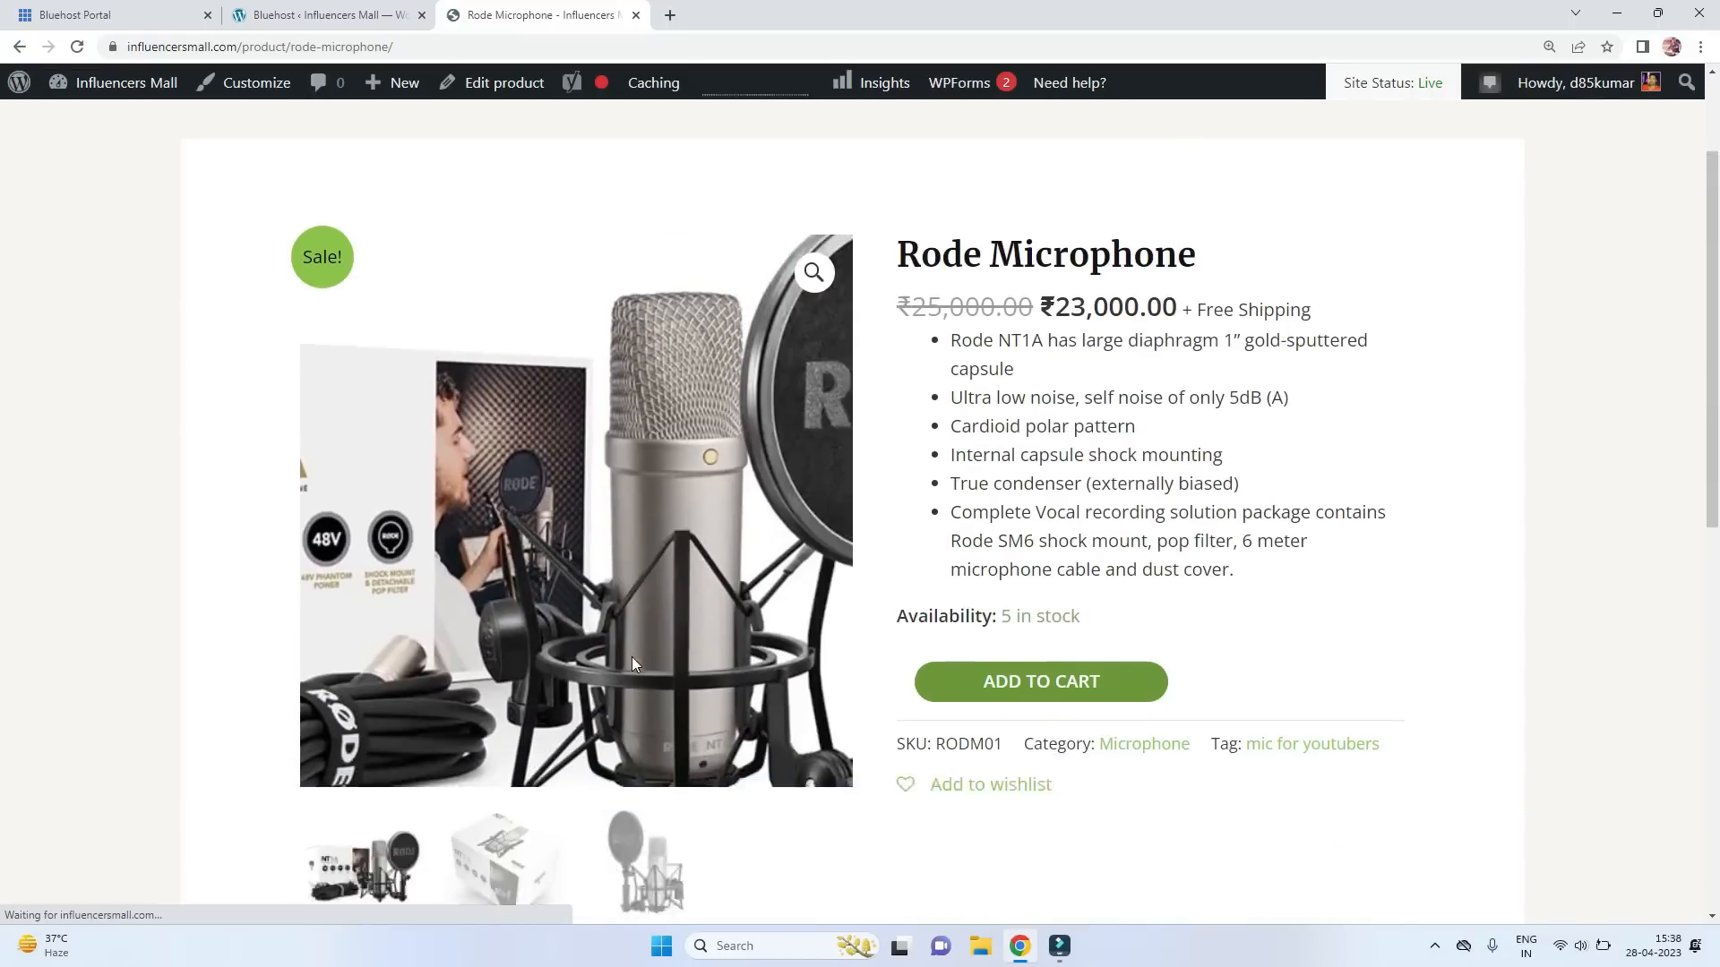
{"action": "scroll", "coordinate": [631, 663], "scroll_direction": "down", "scroll_amount": 1}
{"action": "left_click", "coordinate": [1008, 583]}
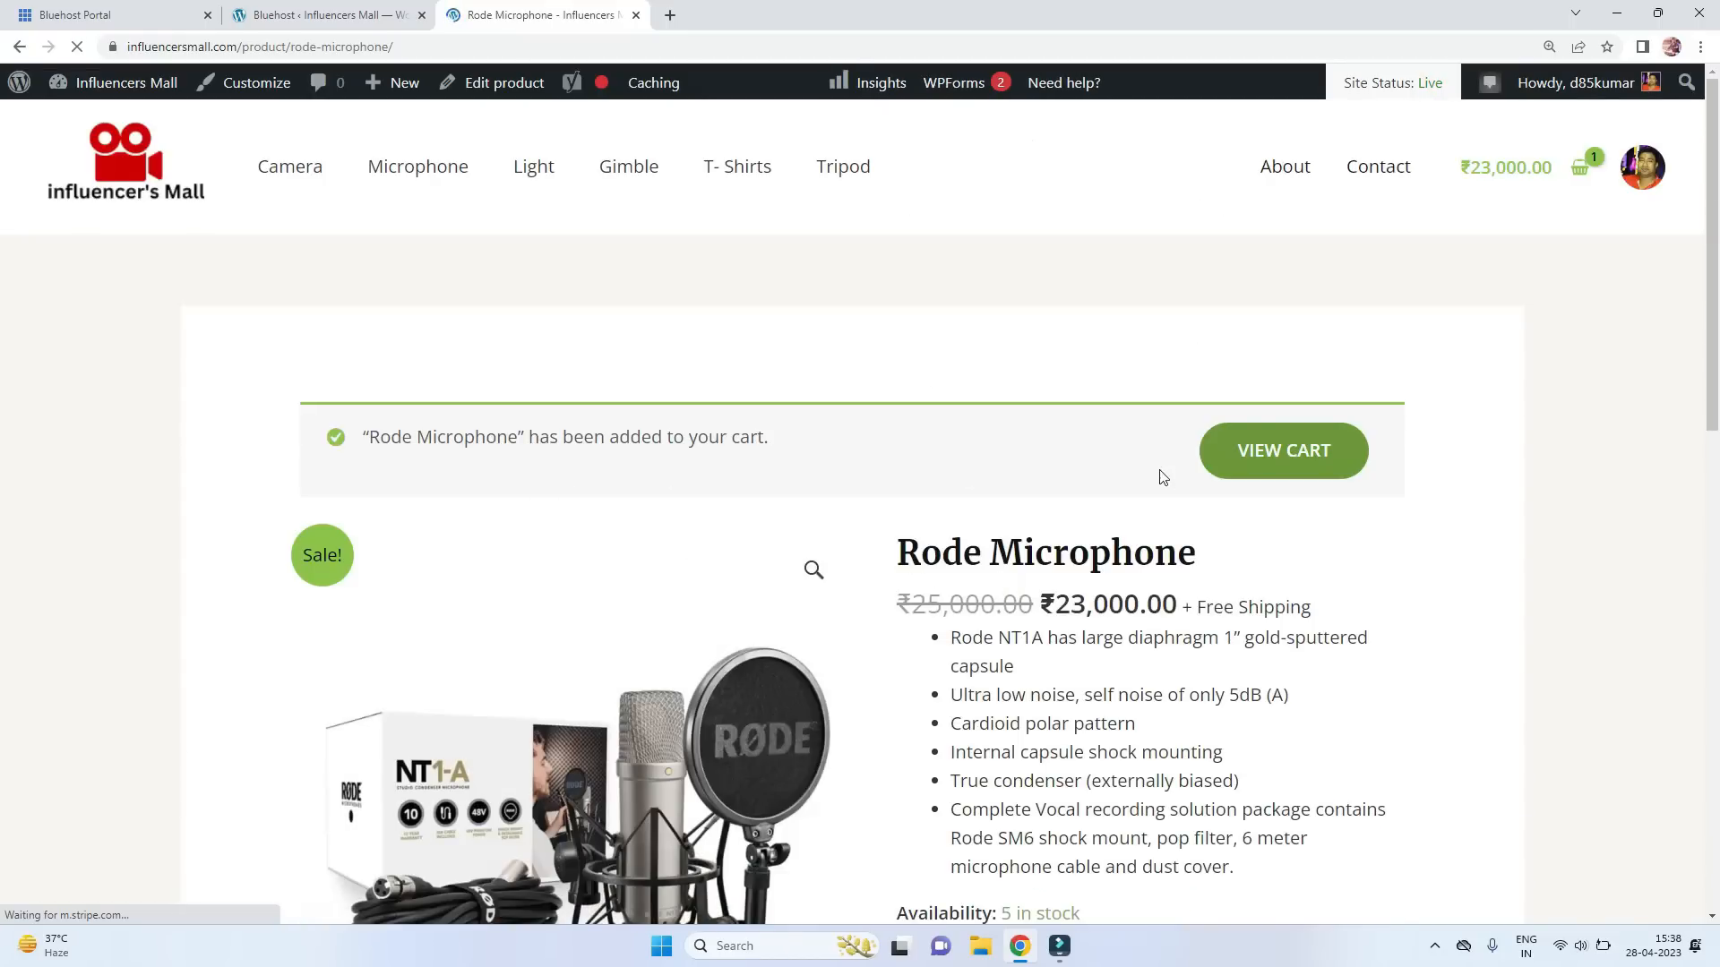
View the cart and add the Hero Gopro 10 to it as well.
{"action": "scroll", "coordinate": [1165, 502], "scroll_direction": "down", "scroll_amount": 4}
{"action": "scroll", "coordinate": [1209, 429], "scroll_direction": "up", "scroll_amount": 3}
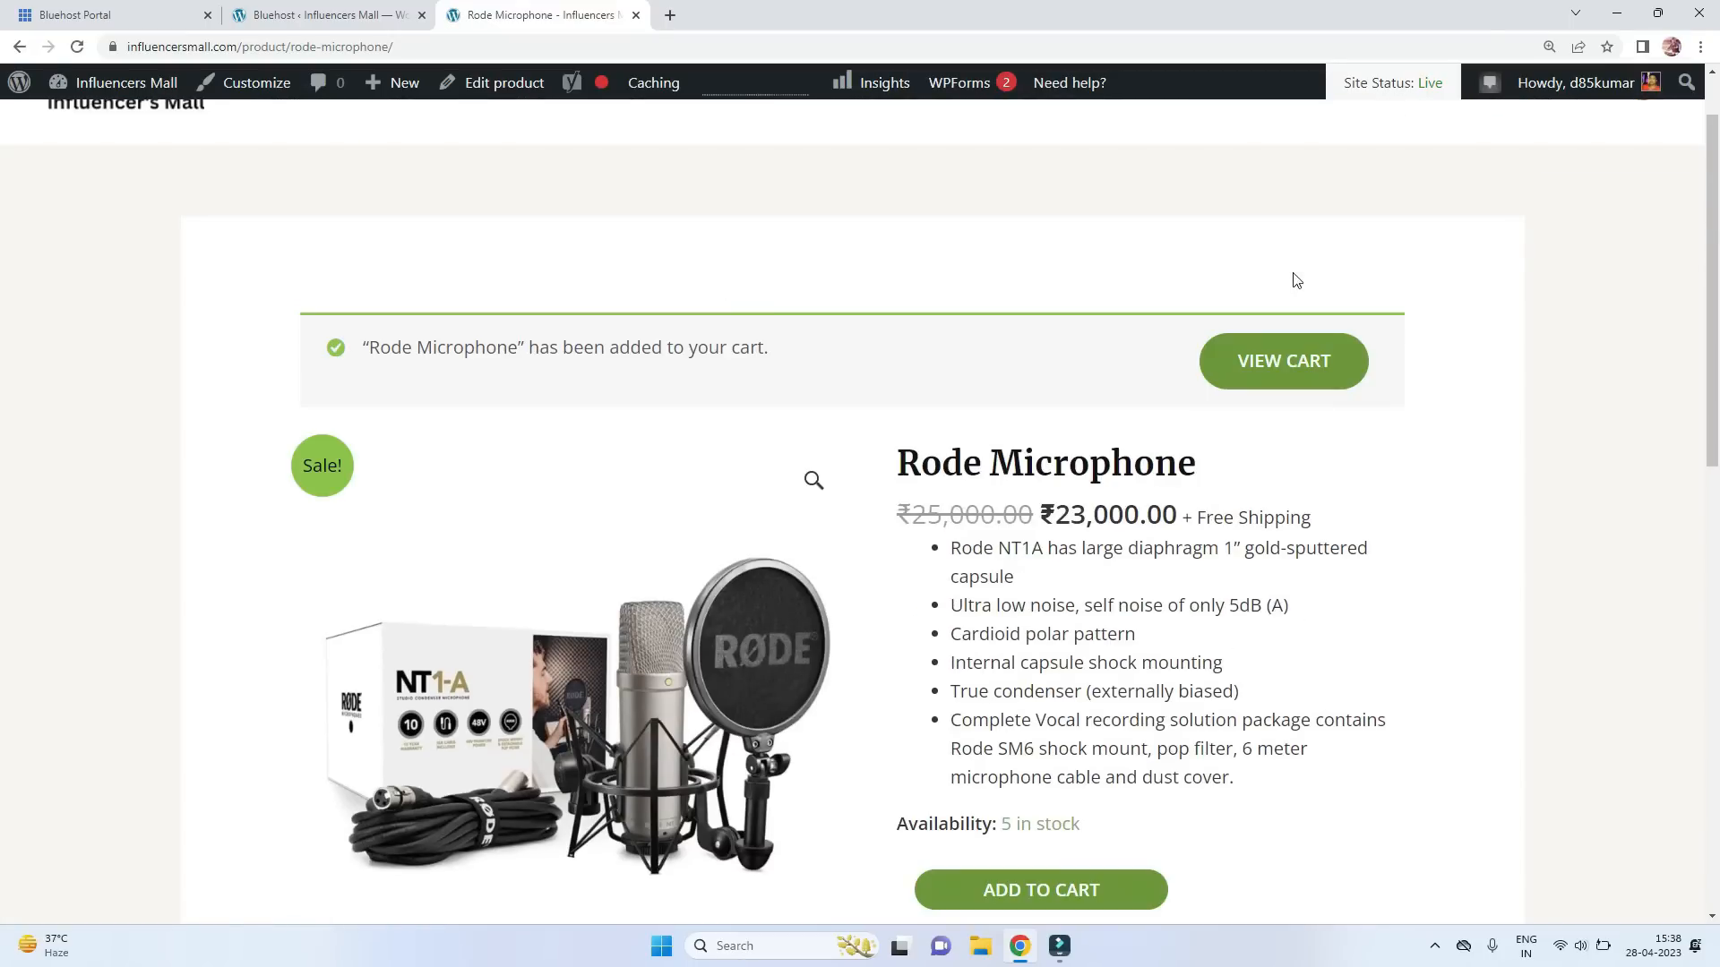
{"action": "left_click", "coordinate": [1295, 367]}
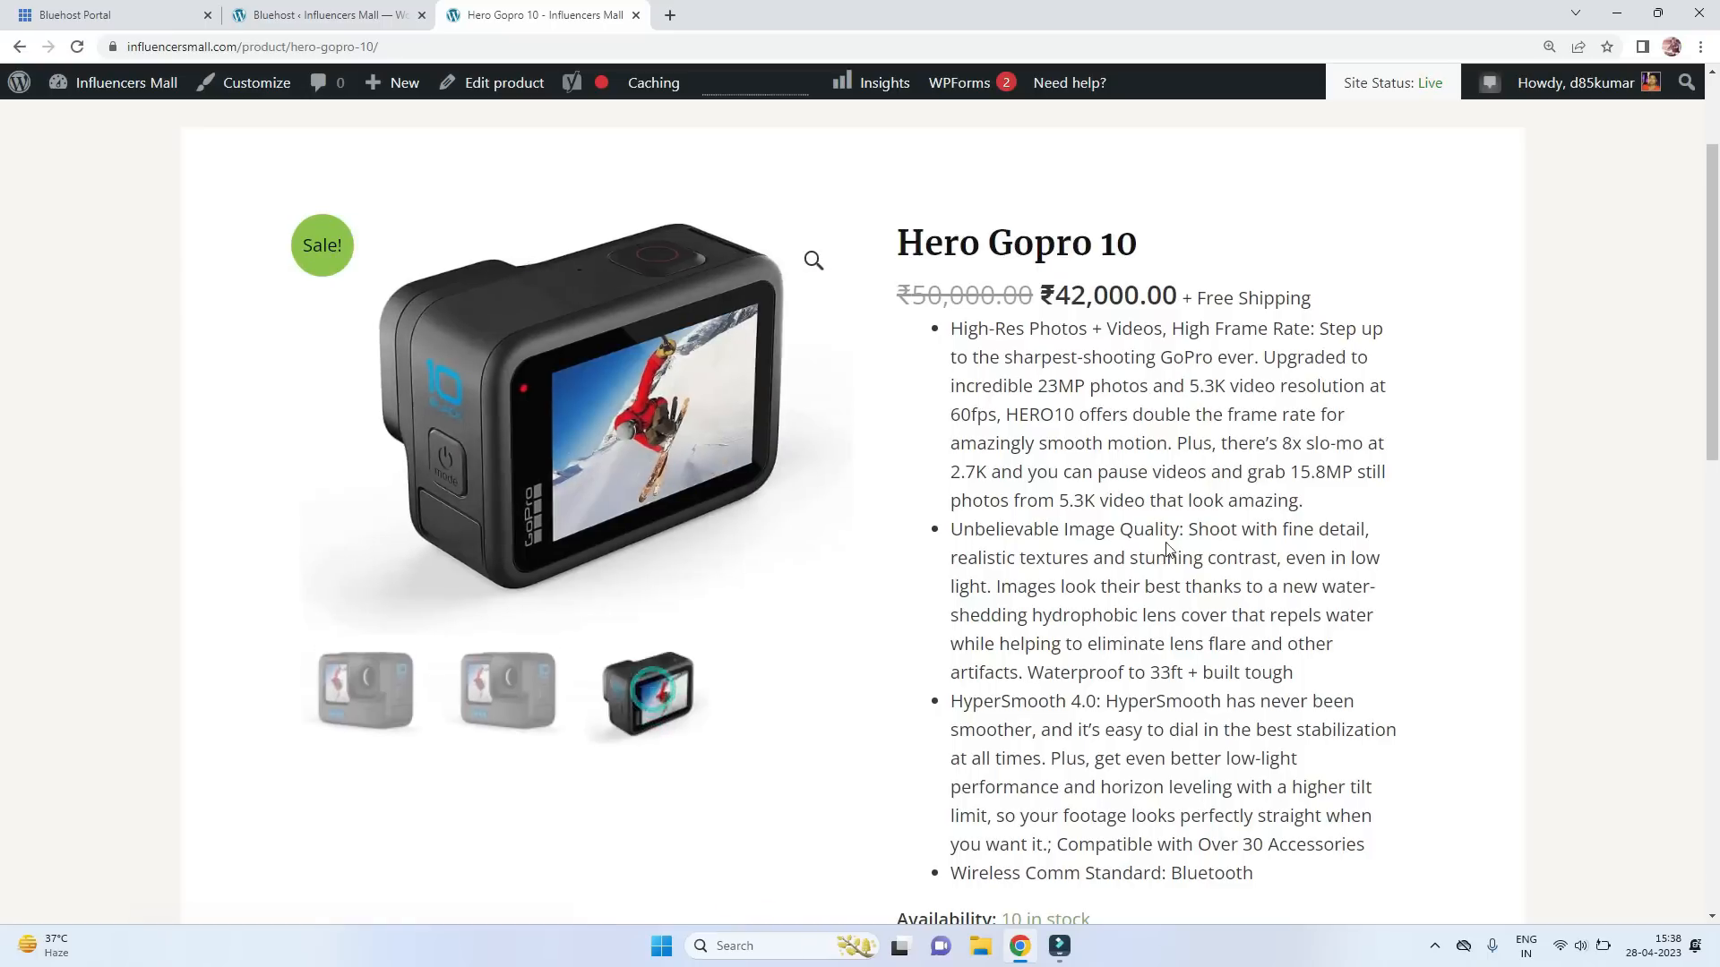
{"action": "scroll", "coordinate": [1166, 552], "scroll_direction": "down", "scroll_amount": 5}
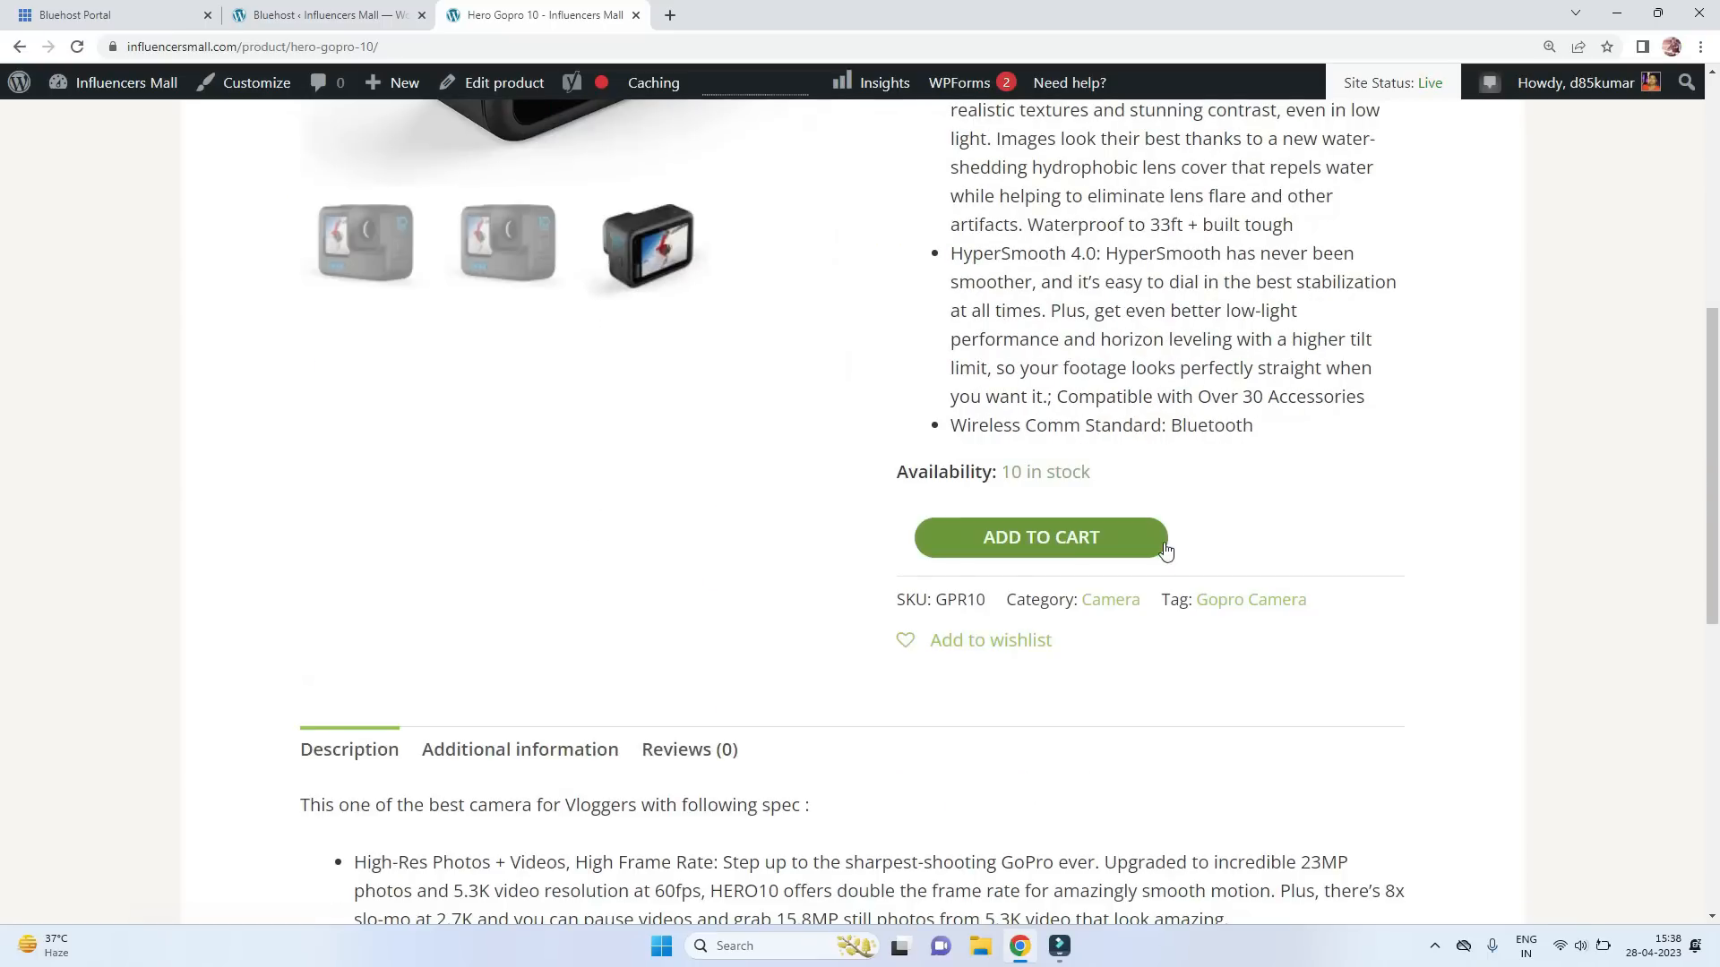
{"action": "left_click", "coordinate": [1087, 537]}
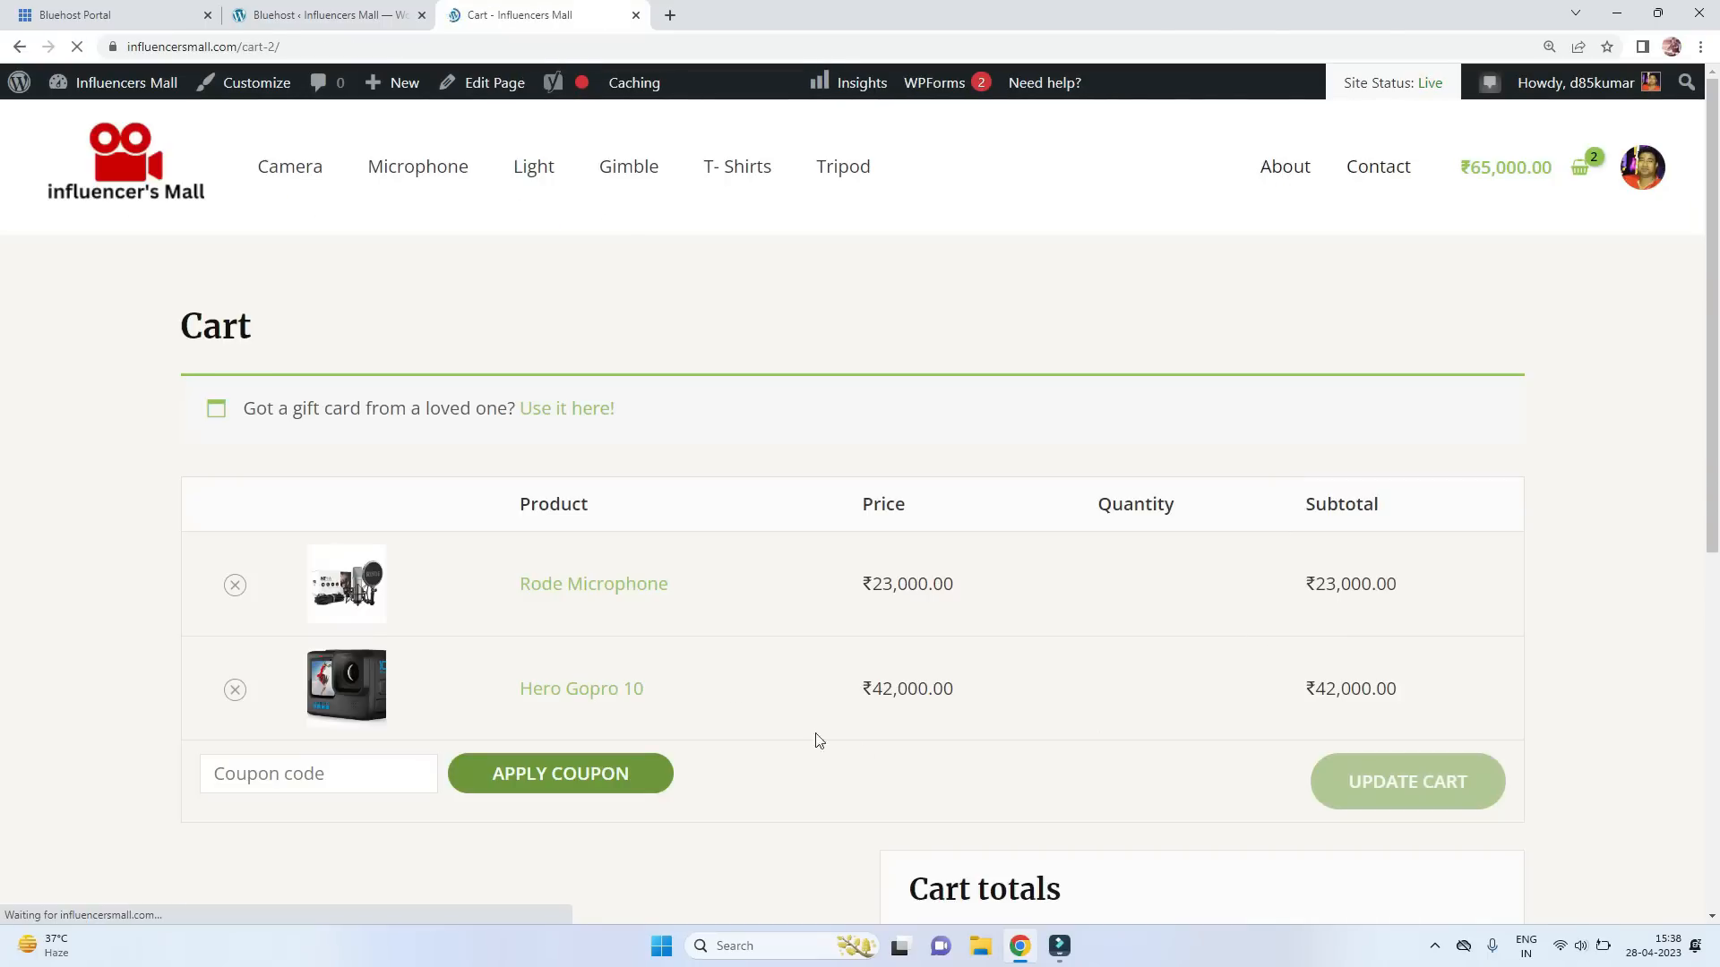
Go through the checkout billing name and company fields and review the ₹65,000 order down to Place Order.
{"action": "scroll", "coordinate": [815, 741], "scroll_direction": "down", "scroll_amount": 5}
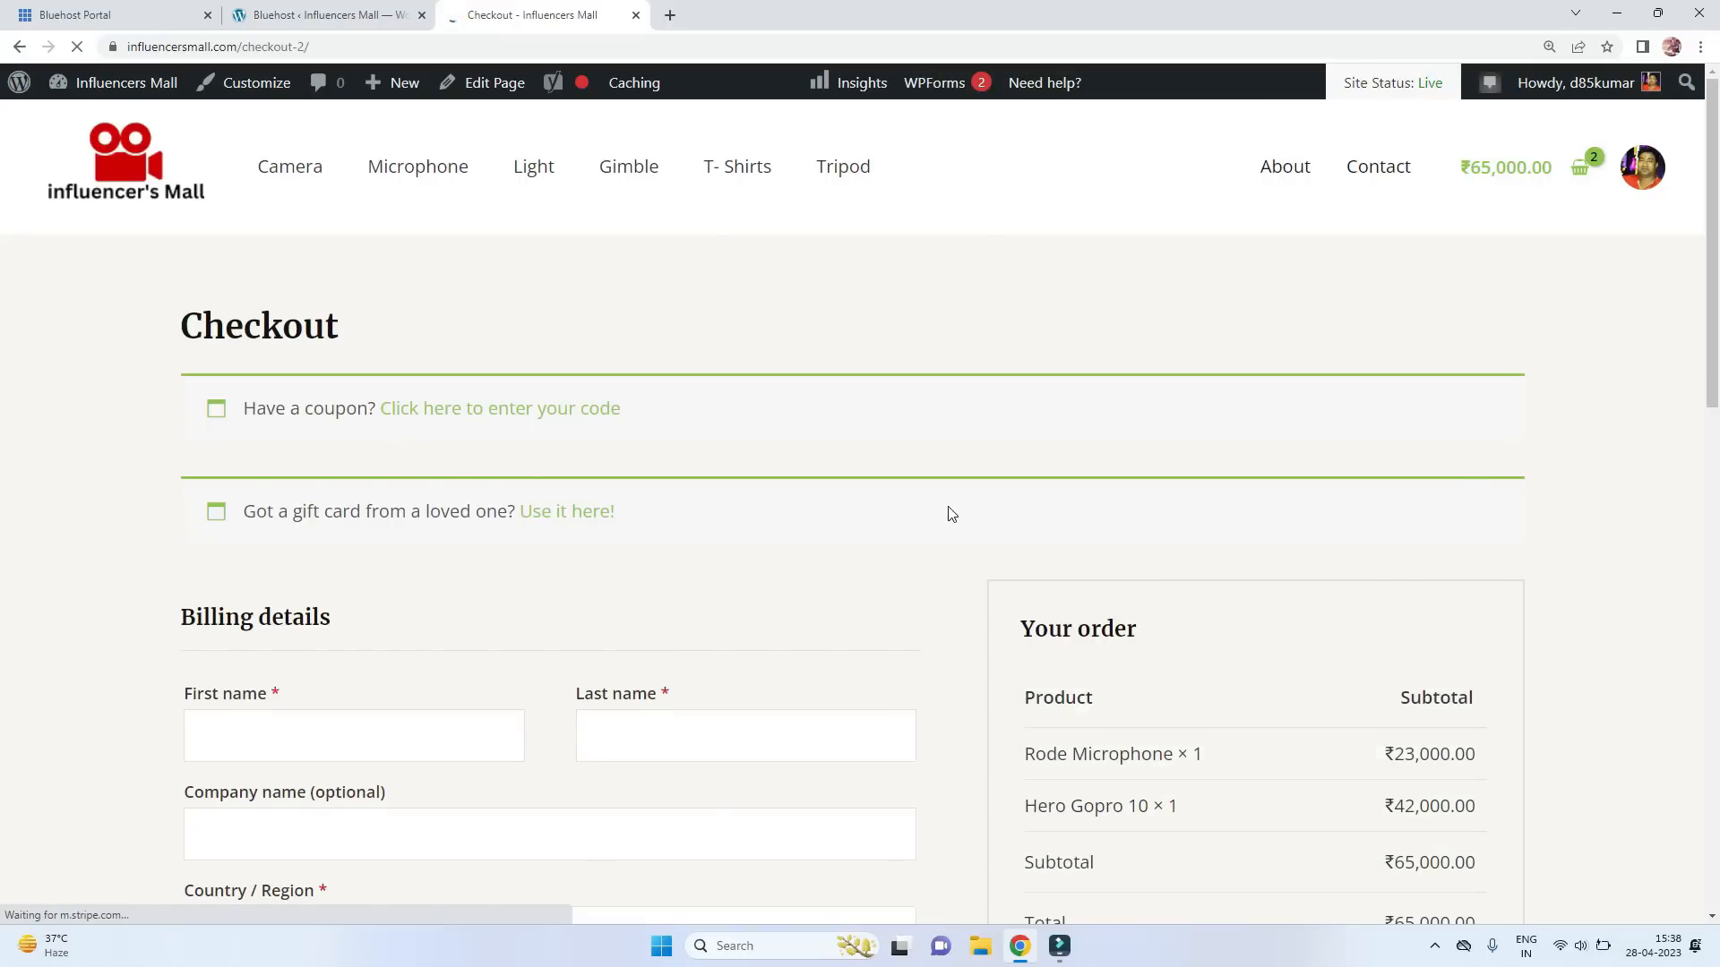
{"action": "scroll", "coordinate": [952, 513], "scroll_direction": "down", "scroll_amount": 4}
{"action": "left_click", "coordinate": [272, 384]}
{"action": "left_click", "coordinate": [676, 386]}
{"action": "left_click", "coordinate": [677, 386]}
{"action": "left_click", "coordinate": [464, 469]}
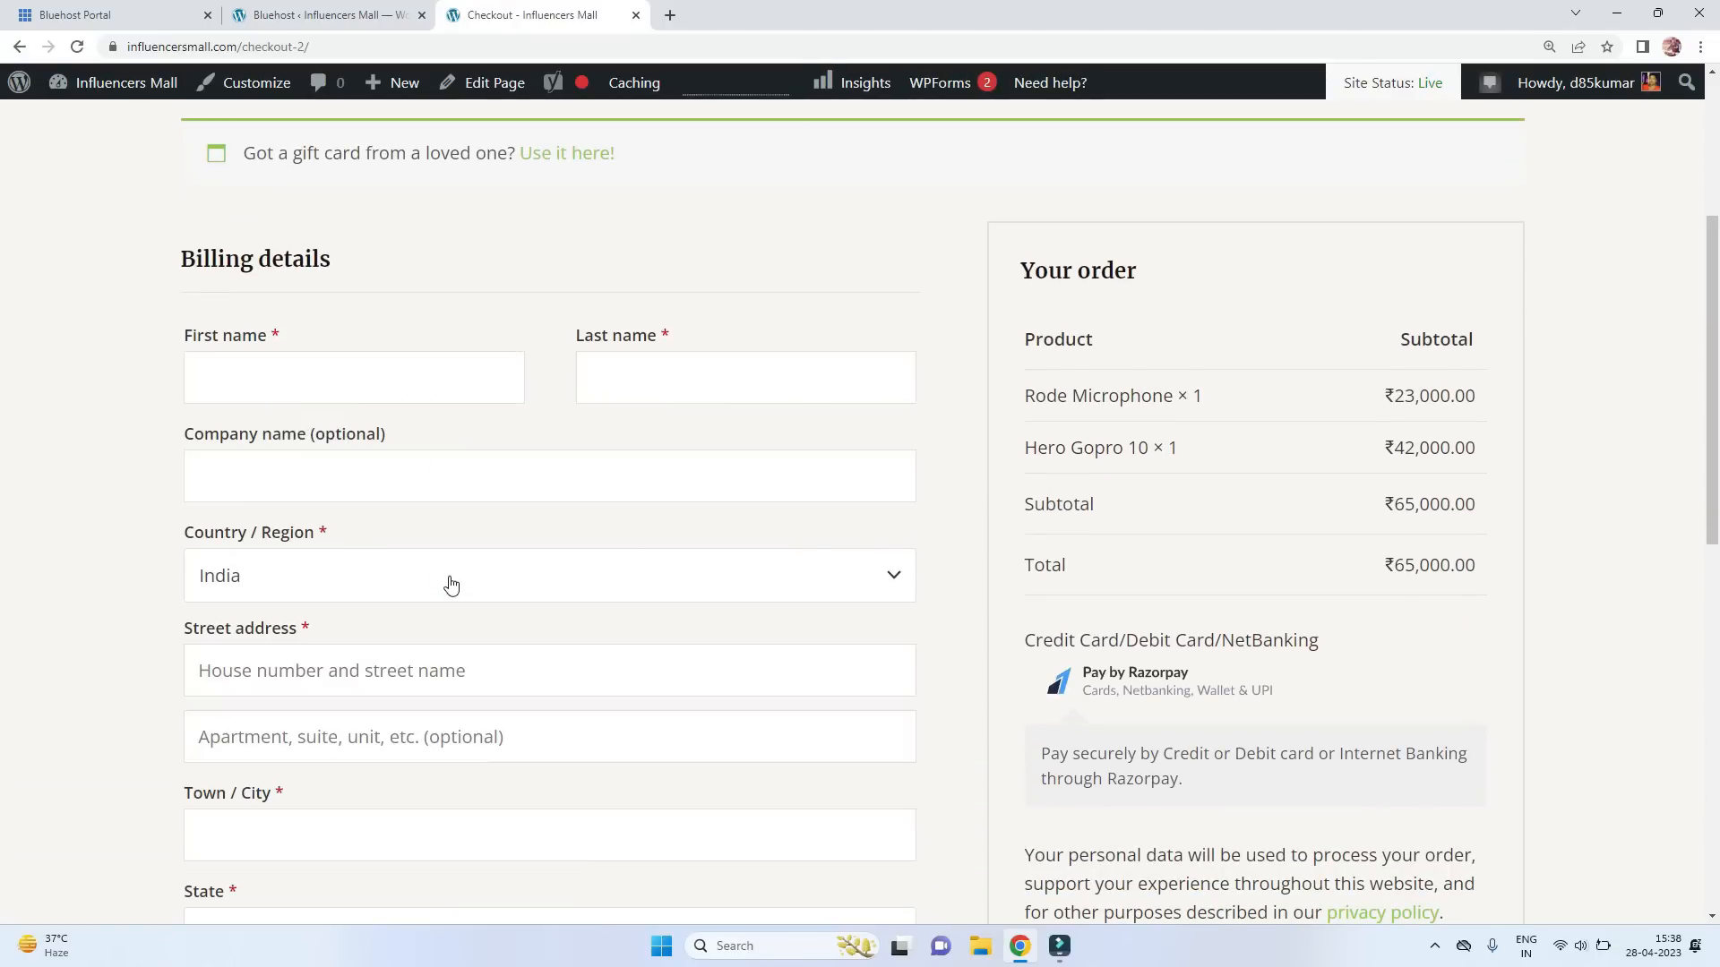
{"action": "scroll", "coordinate": [448, 658], "scroll_direction": "down", "scroll_amount": 3}
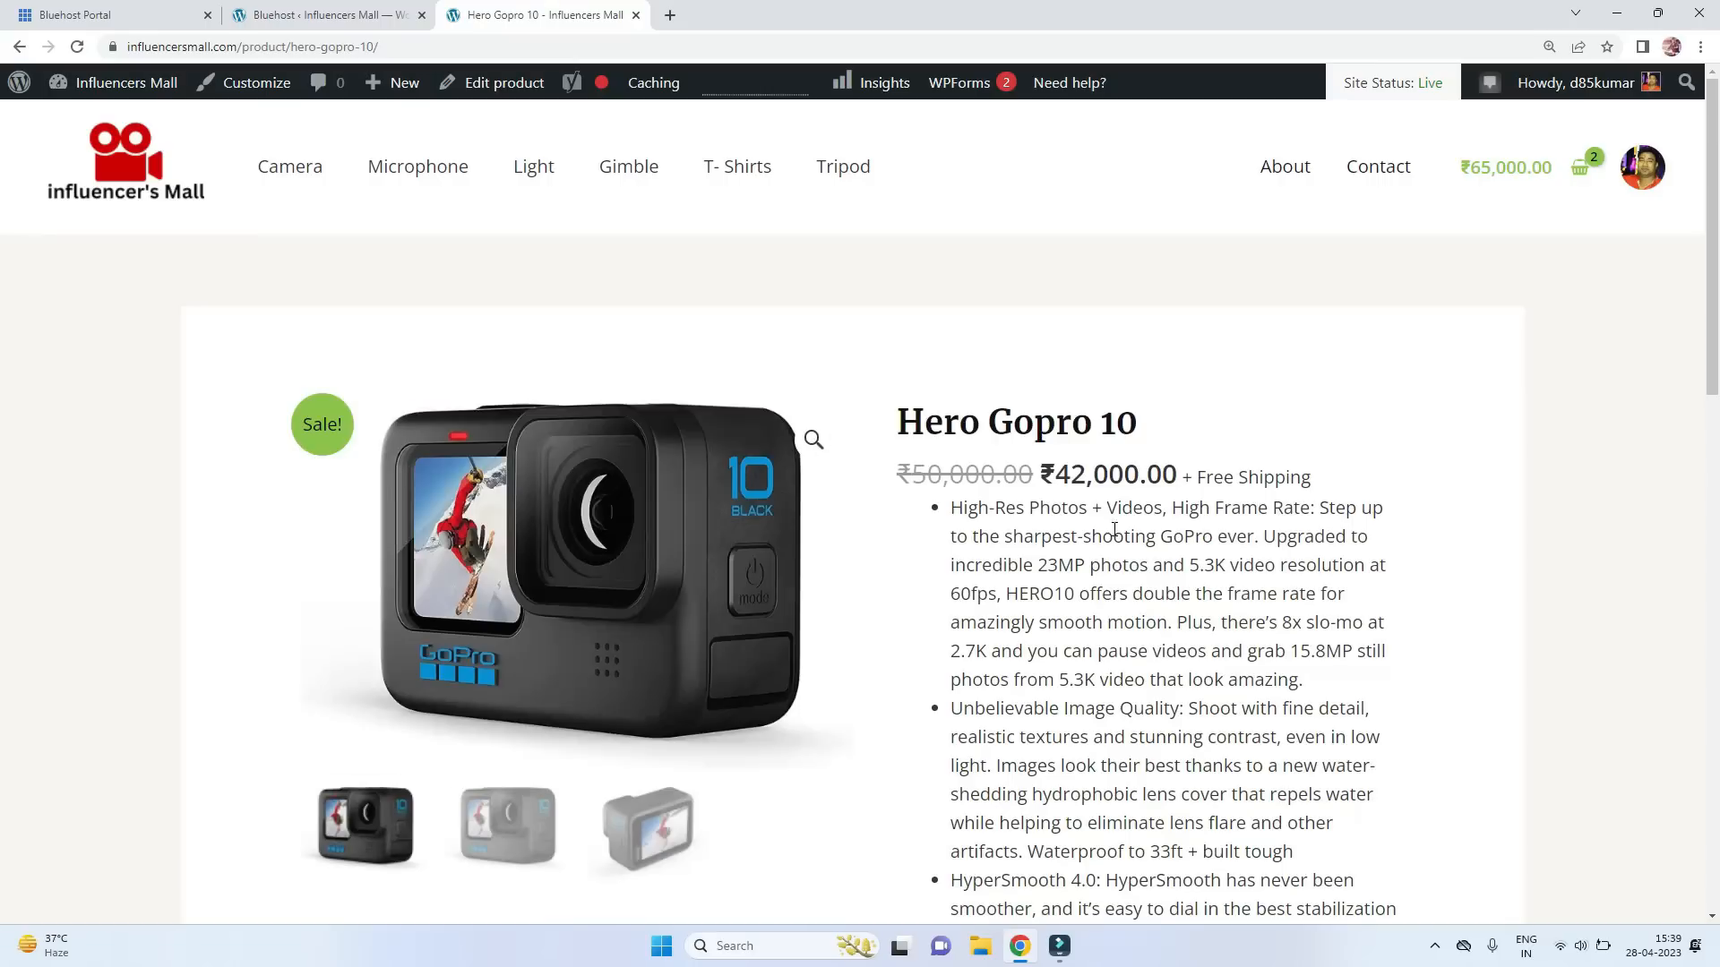
{"action": "scroll", "coordinate": [1117, 463], "scroll_direction": "down", "scroll_amount": 4}
{"action": "scroll", "coordinate": [1117, 463], "scroll_direction": "down", "scroll_amount": 4}
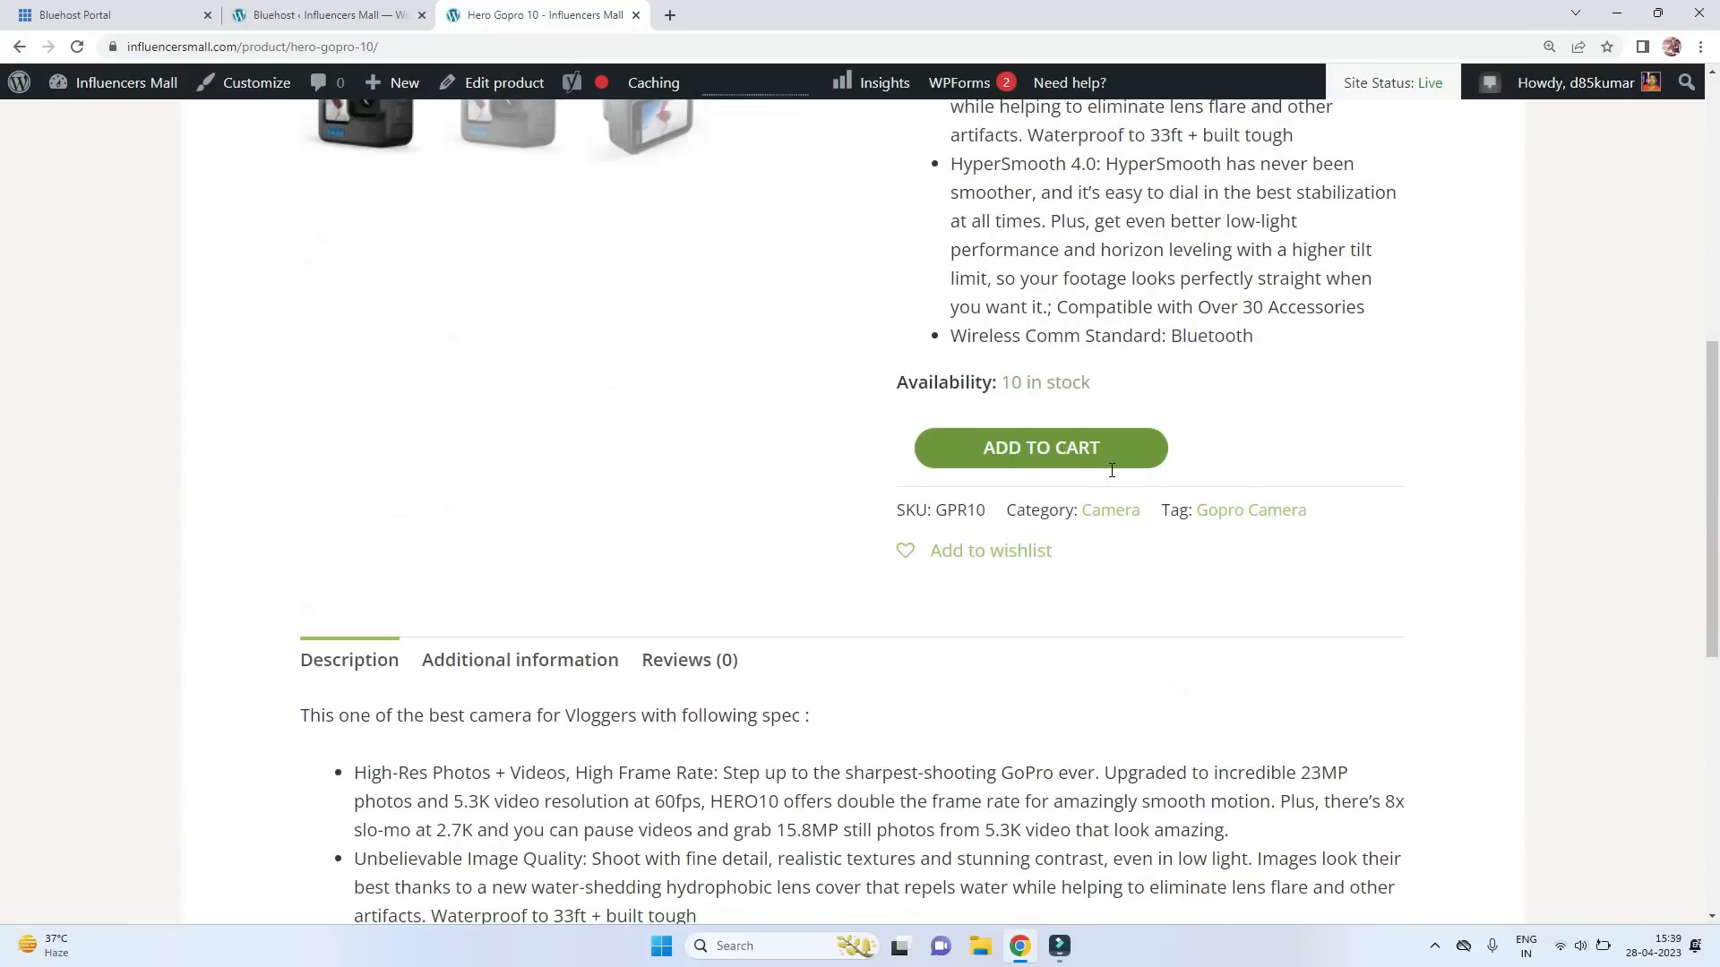
Rate the Hero Gopro 10 four stars with the review 'Nice product' and submit it.
{"action": "left_click", "coordinate": [692, 663]}
{"action": "scroll", "coordinate": [692, 663], "scroll_direction": "down", "scroll_amount": 5}
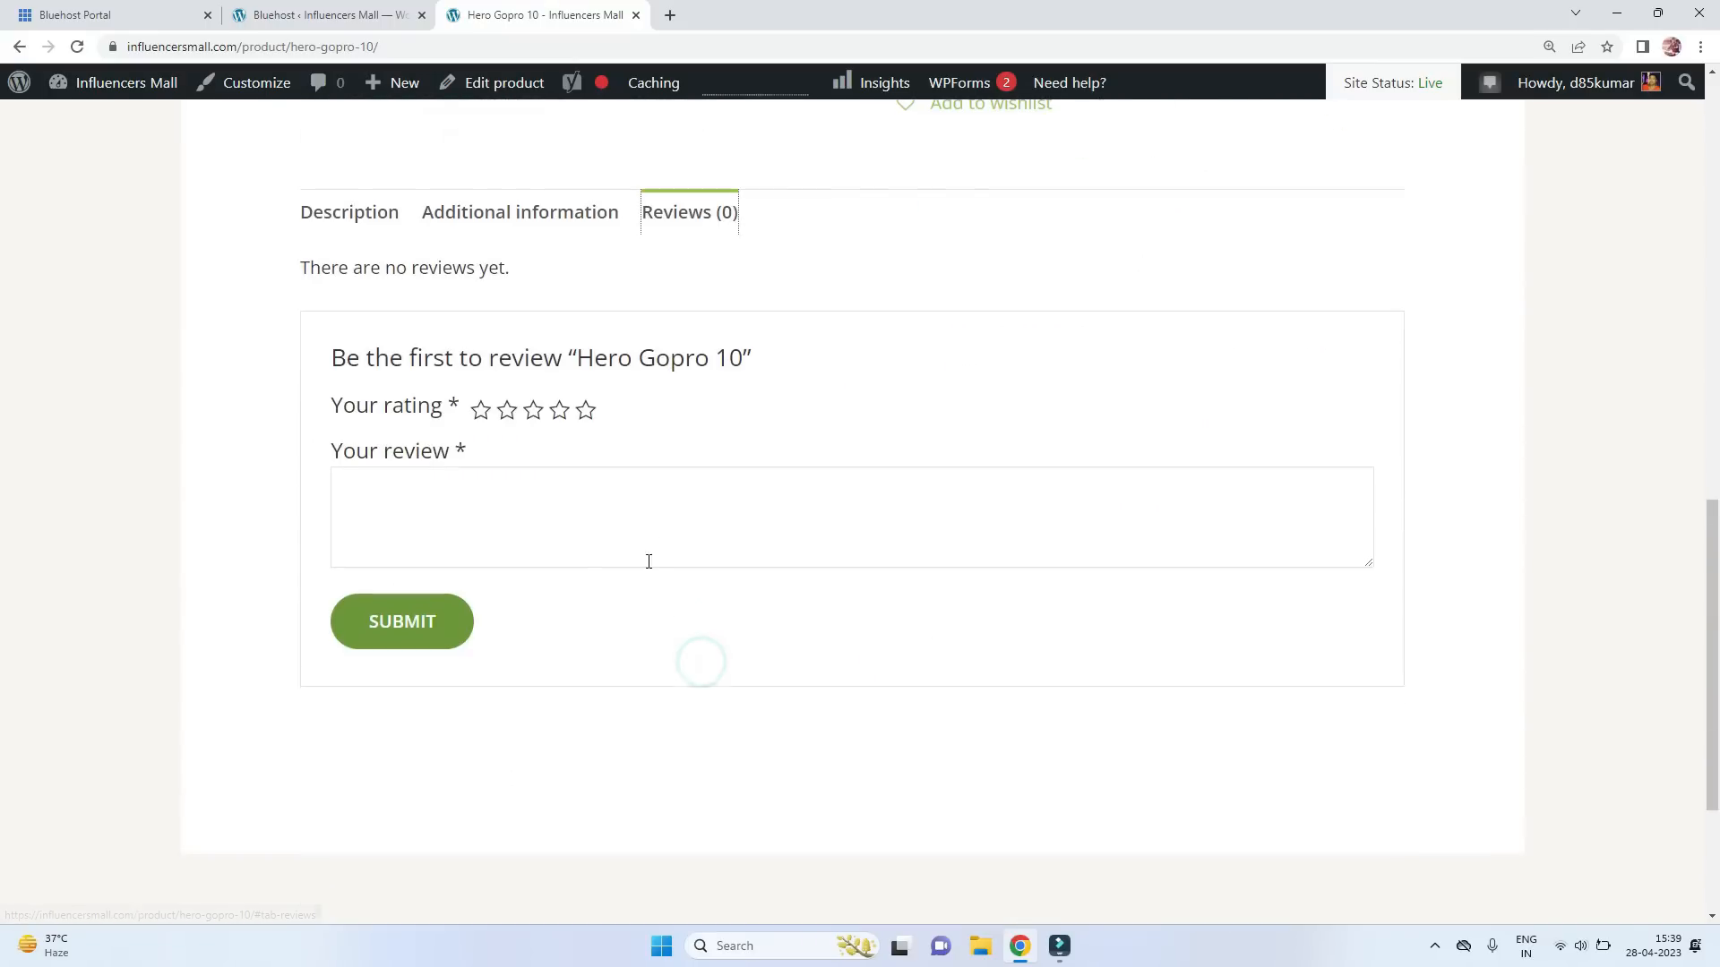
{"action": "left_click", "coordinate": [559, 415]}
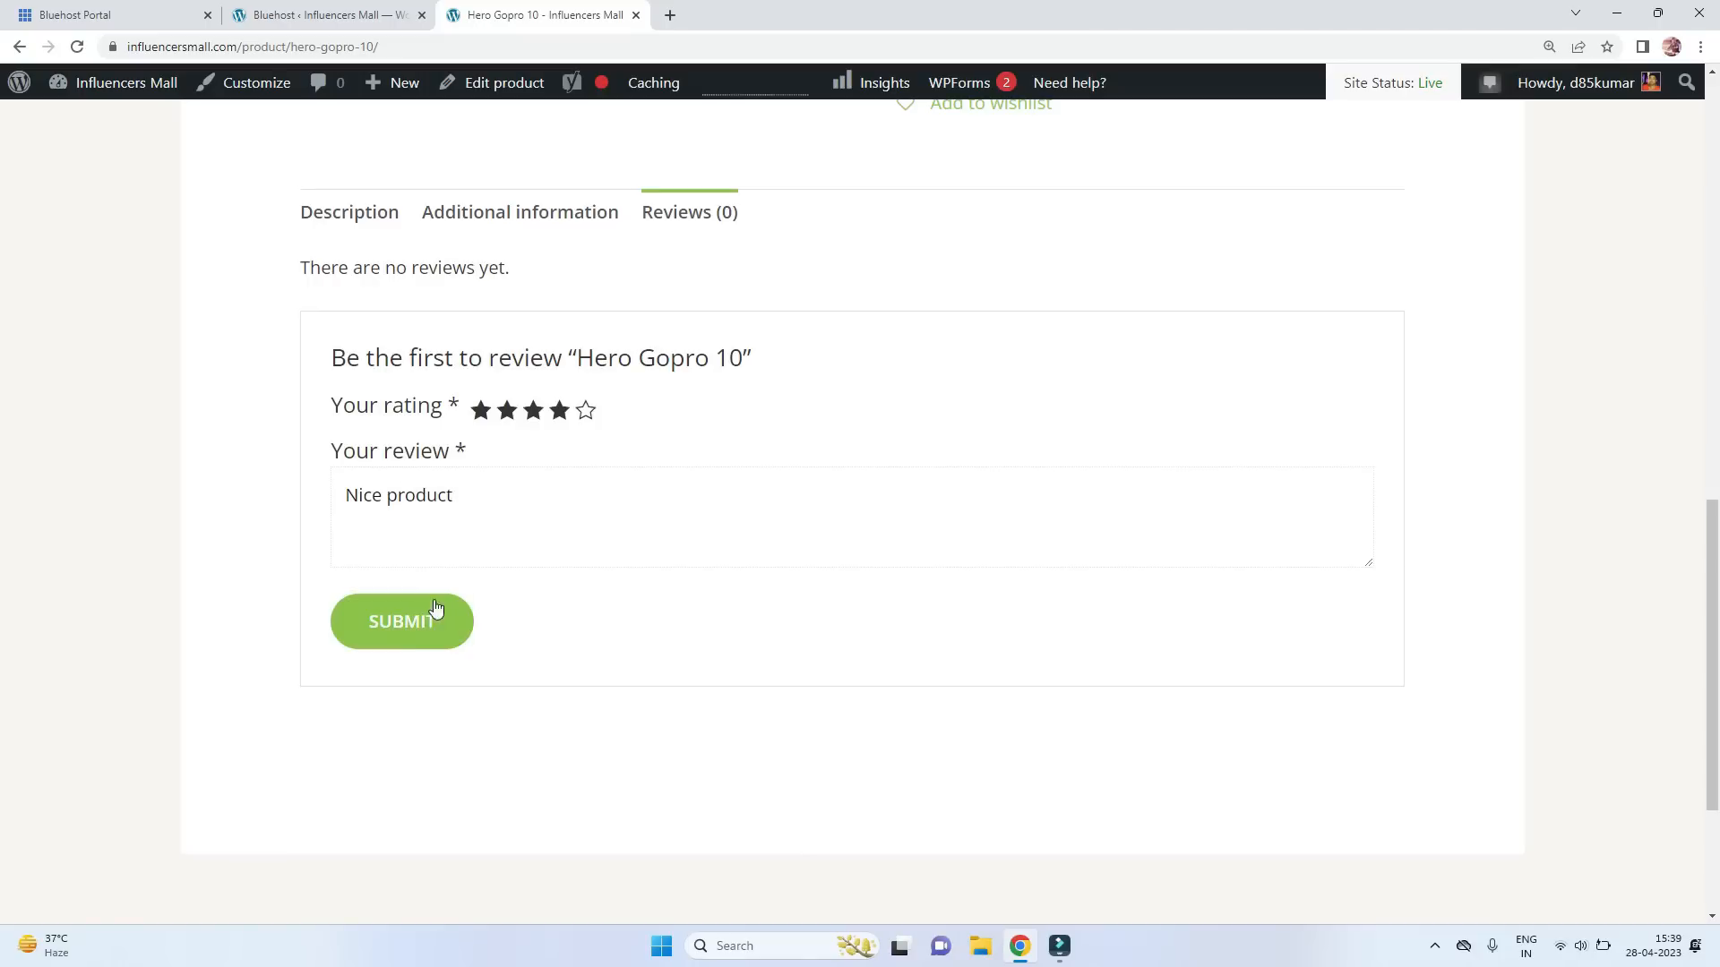
{"action": "left_click", "coordinate": [418, 632]}
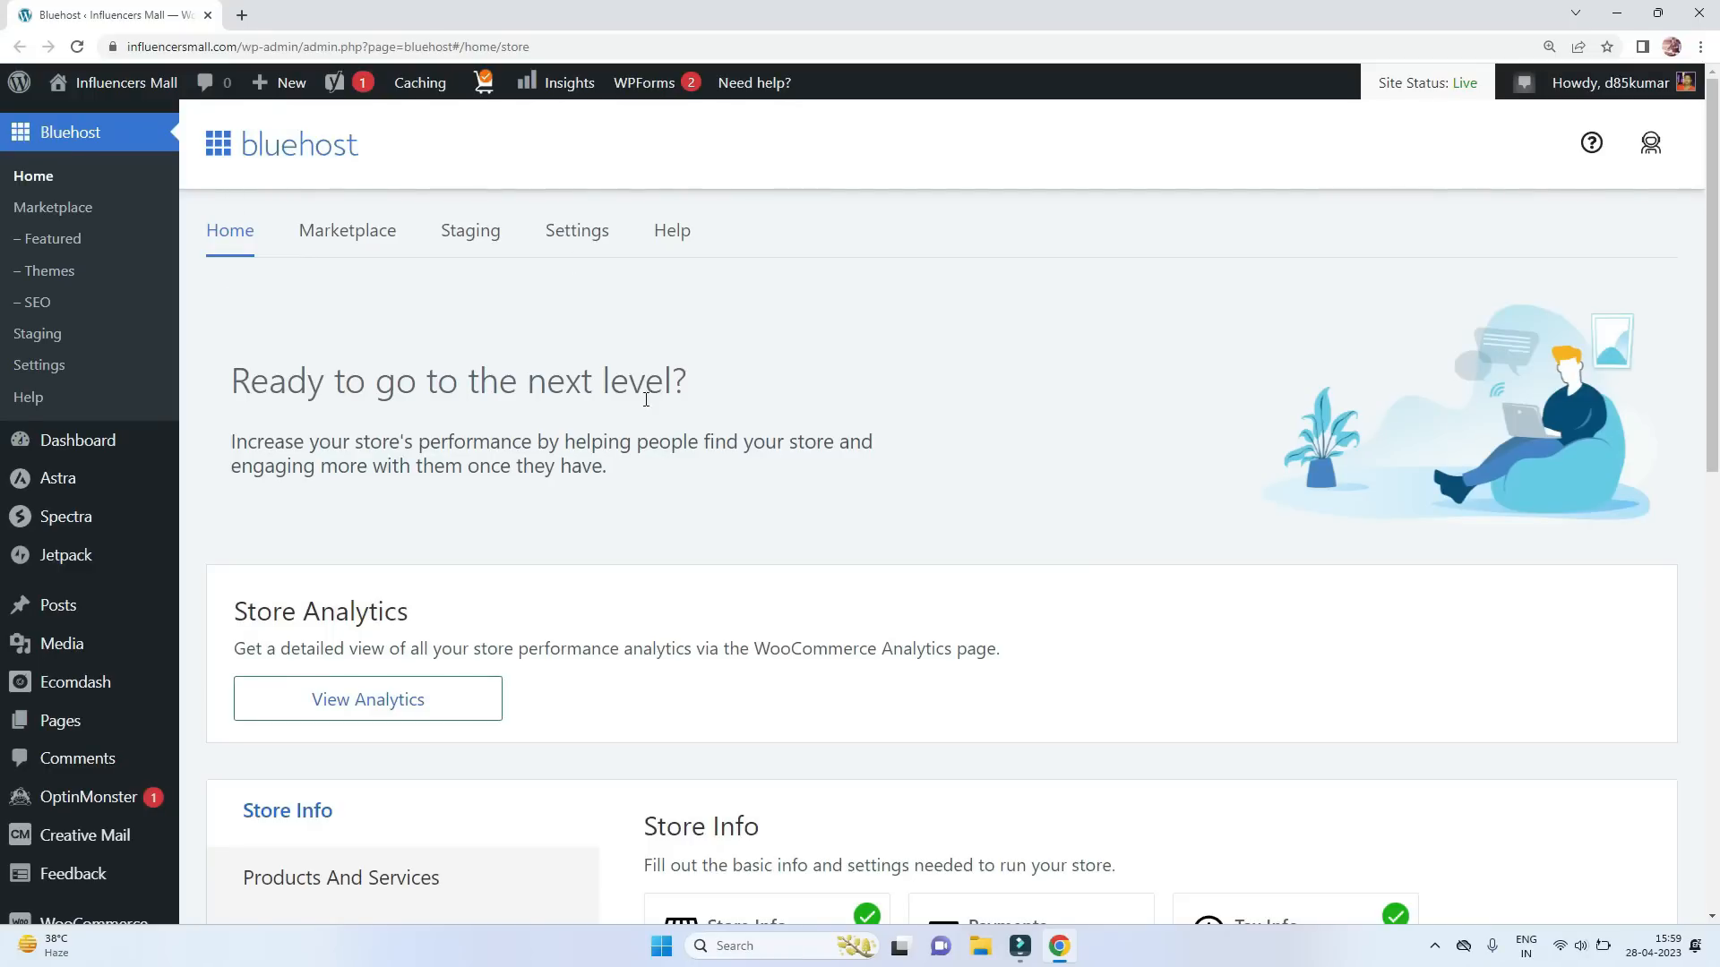
{"action": "scroll", "coordinate": [646, 399], "scroll_direction": "down", "scroll_amount": 3}
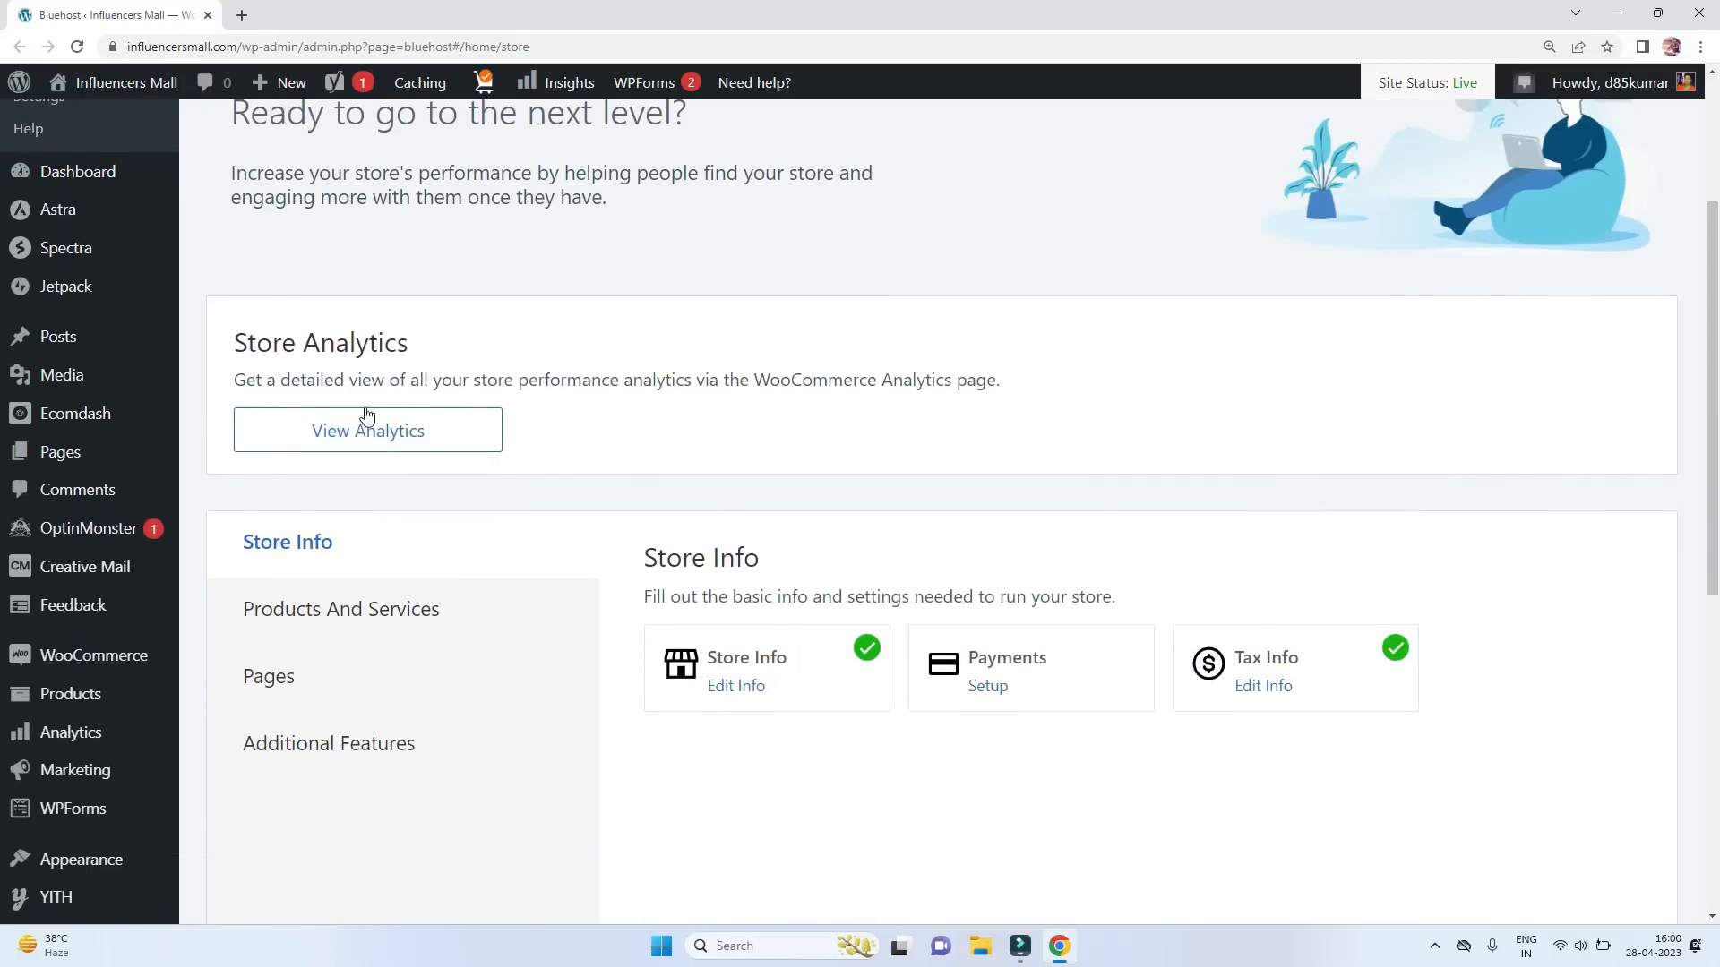
Open WooCommerce Analytics and scroll its ₹0.00 performance, charts and leaderboards for April 1–28, 2023.
{"action": "left_click", "coordinate": [448, 435]}
{"action": "left_click", "coordinate": [446, 278]}
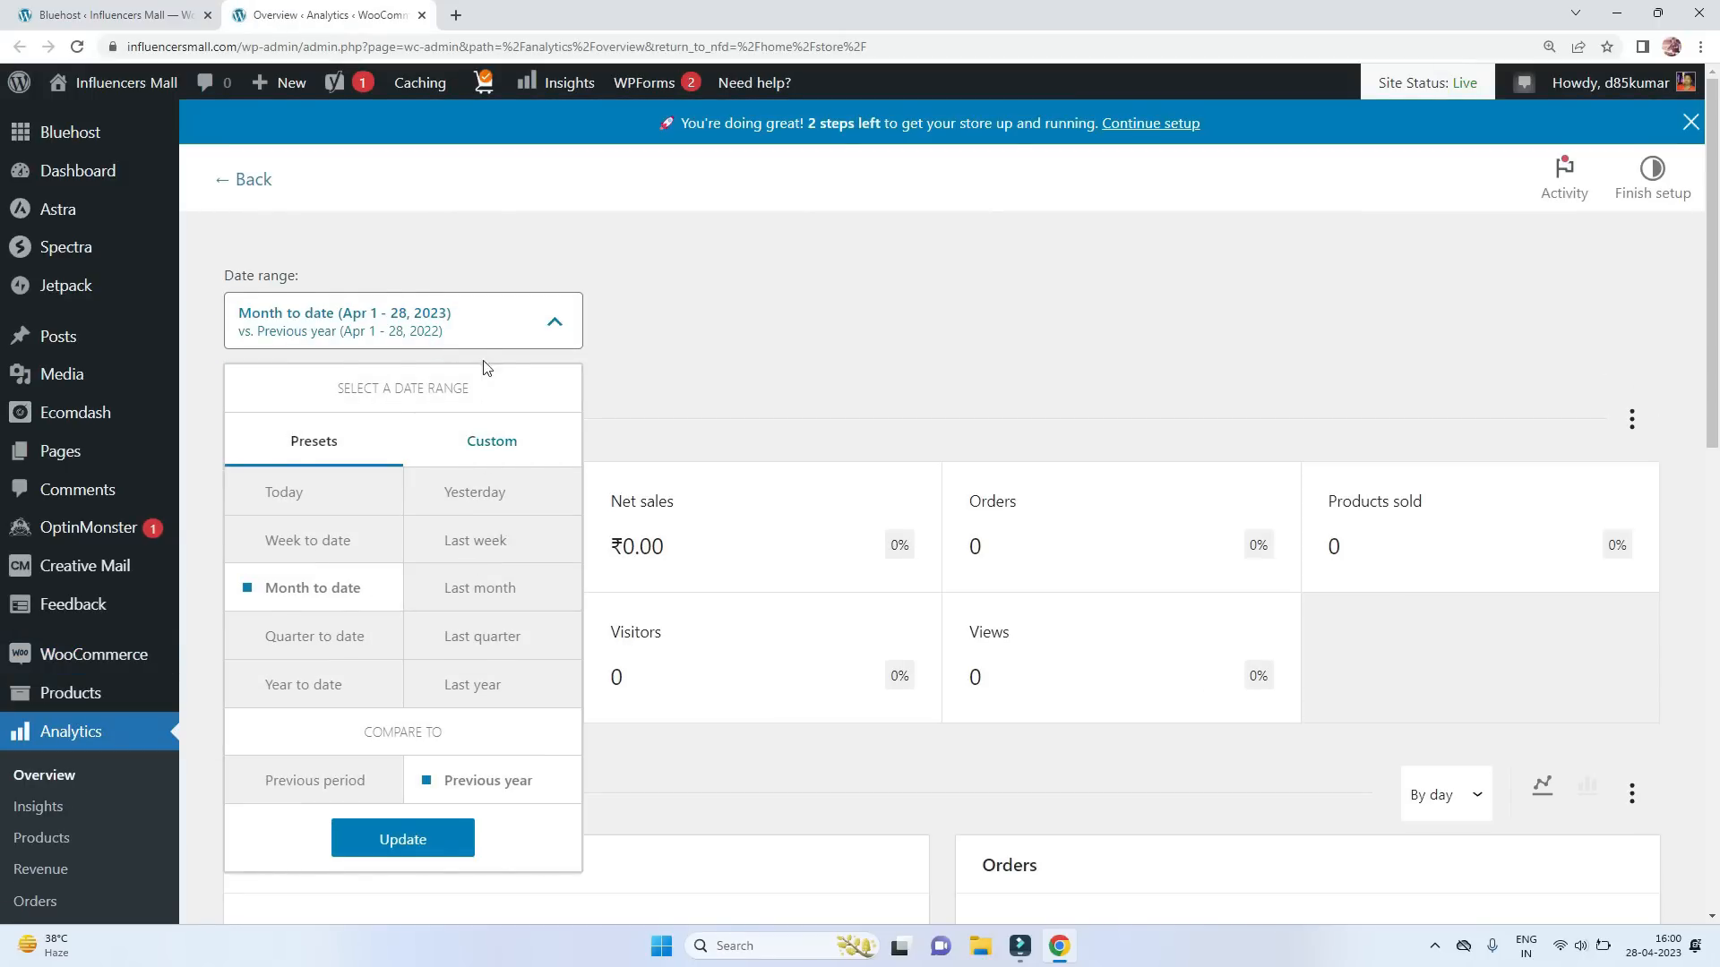
{"action": "left_click", "coordinate": [487, 330]}
{"action": "scroll", "coordinate": [557, 449], "scroll_direction": "down", "scroll_amount": 1}
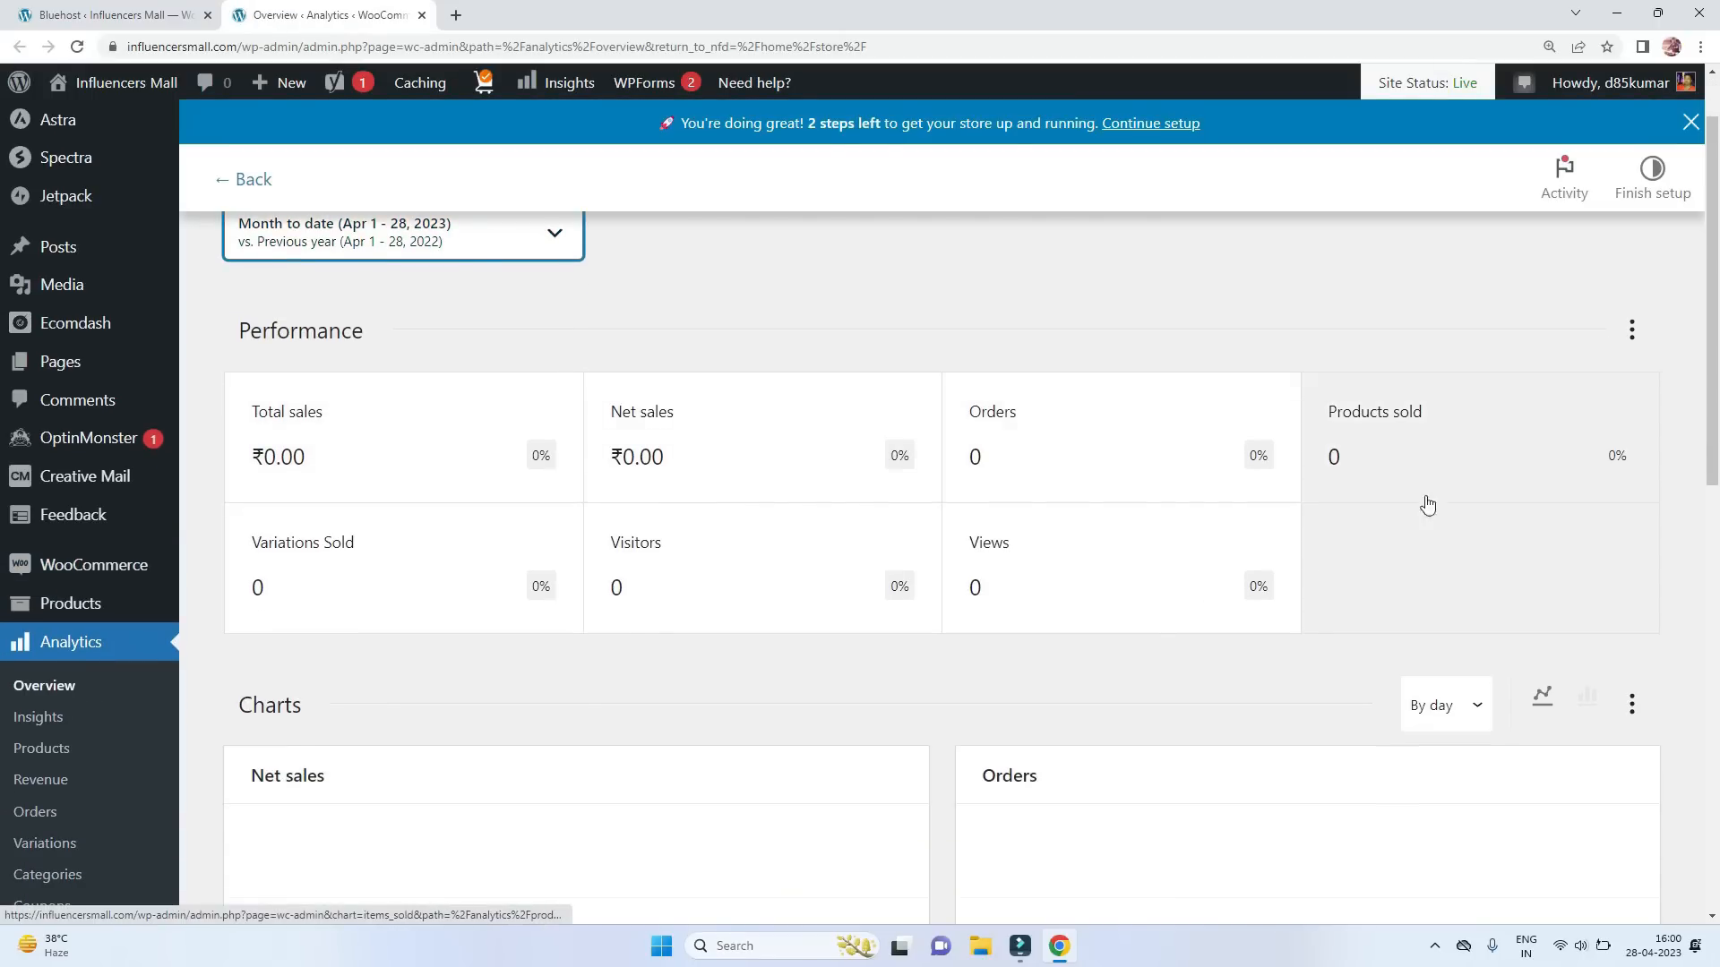
{"action": "scroll", "coordinate": [555, 634], "scroll_direction": "down", "scroll_amount": 4}
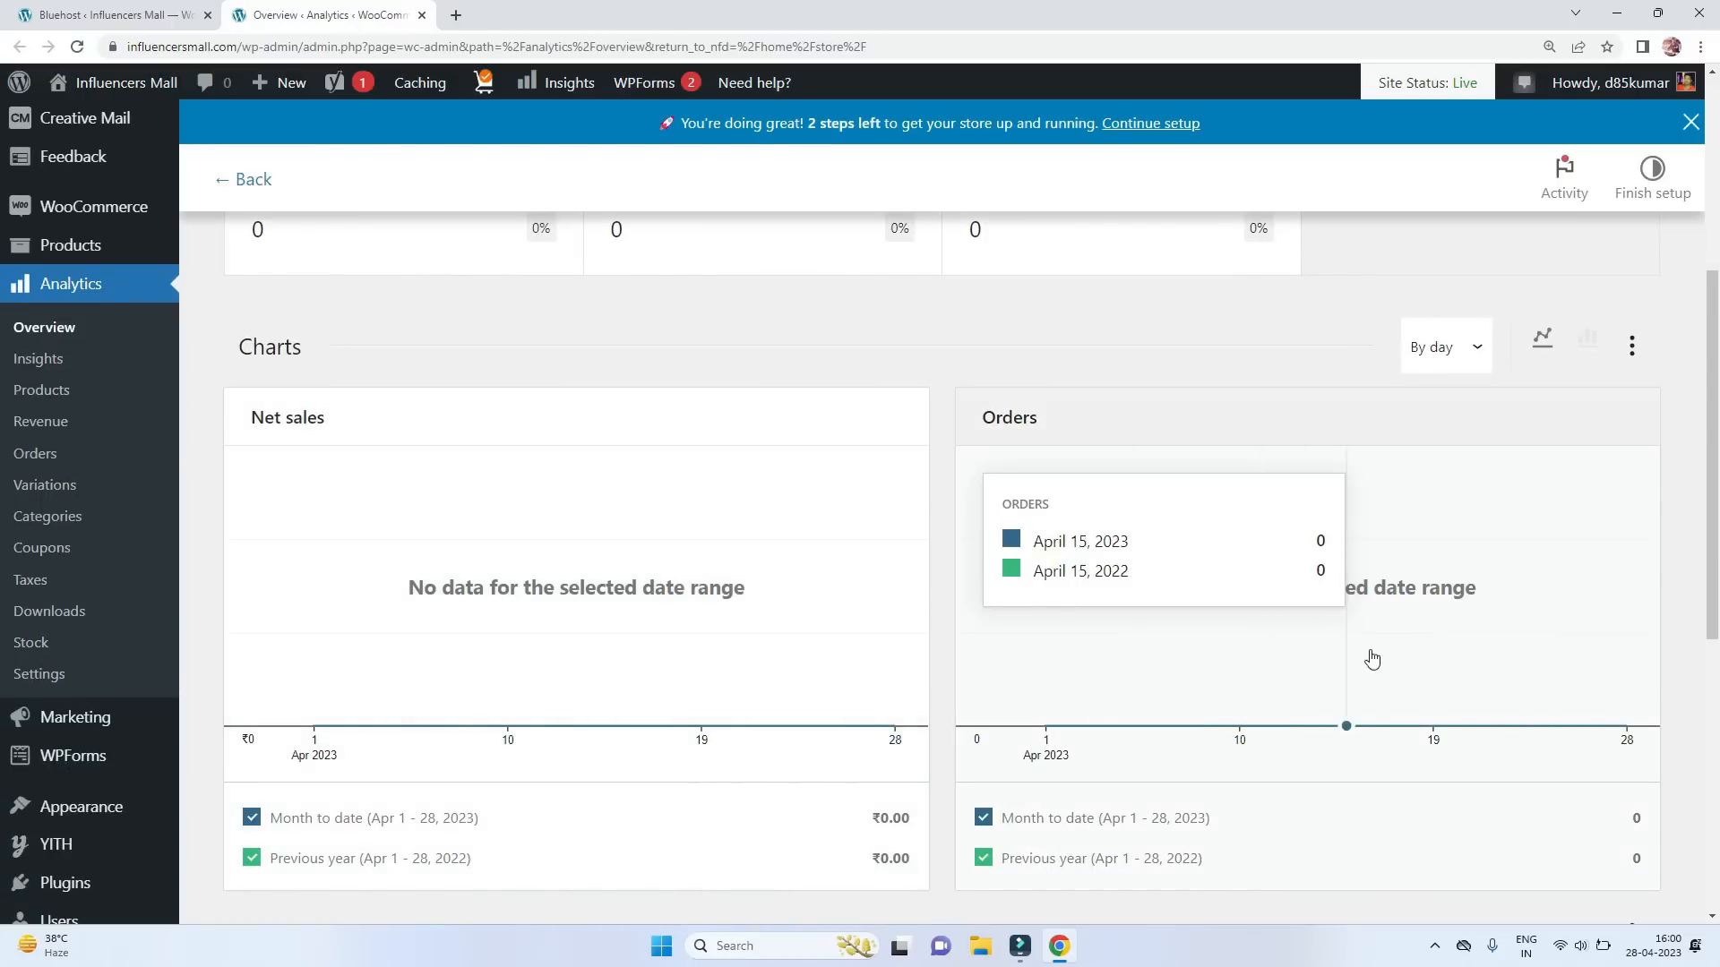
{"action": "scroll", "coordinate": [1326, 668], "scroll_direction": "down", "scroll_amount": 2}
{"action": "scroll", "coordinate": [1113, 741], "scroll_direction": "down", "scroll_amount": 4}
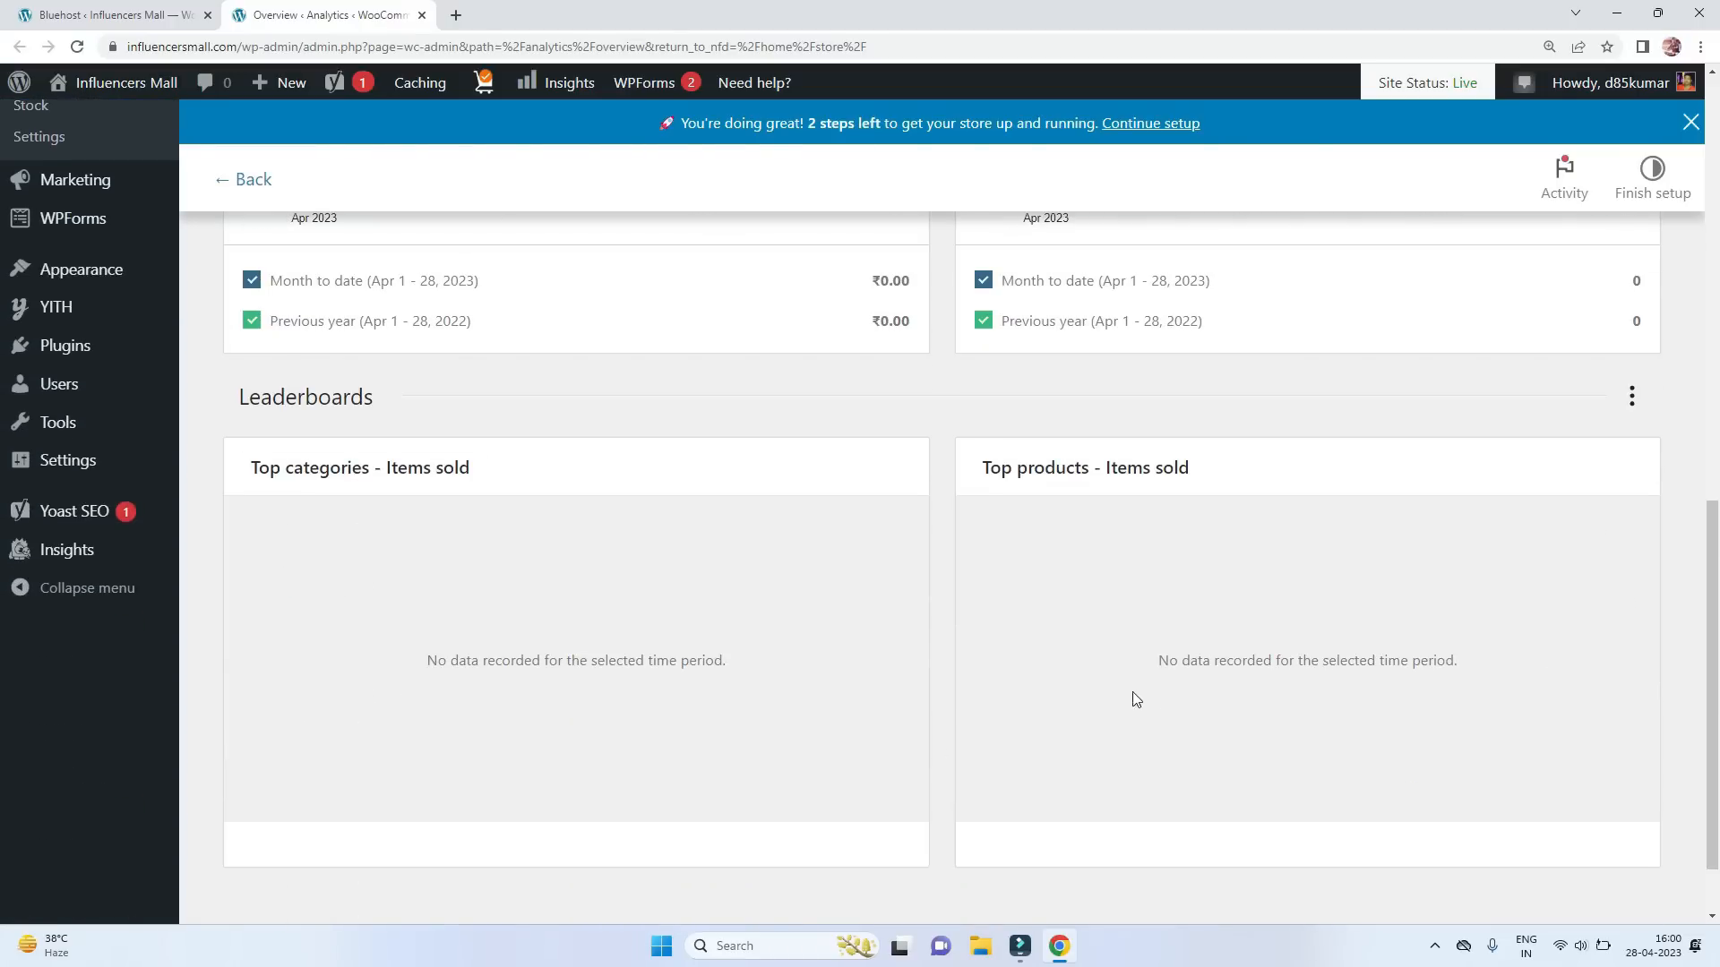
{"action": "scroll", "coordinate": [894, 757], "scroll_direction": "up", "scroll_amount": 7}
{"action": "scroll", "coordinate": [885, 730], "scroll_direction": "up", "scroll_amount": 4}
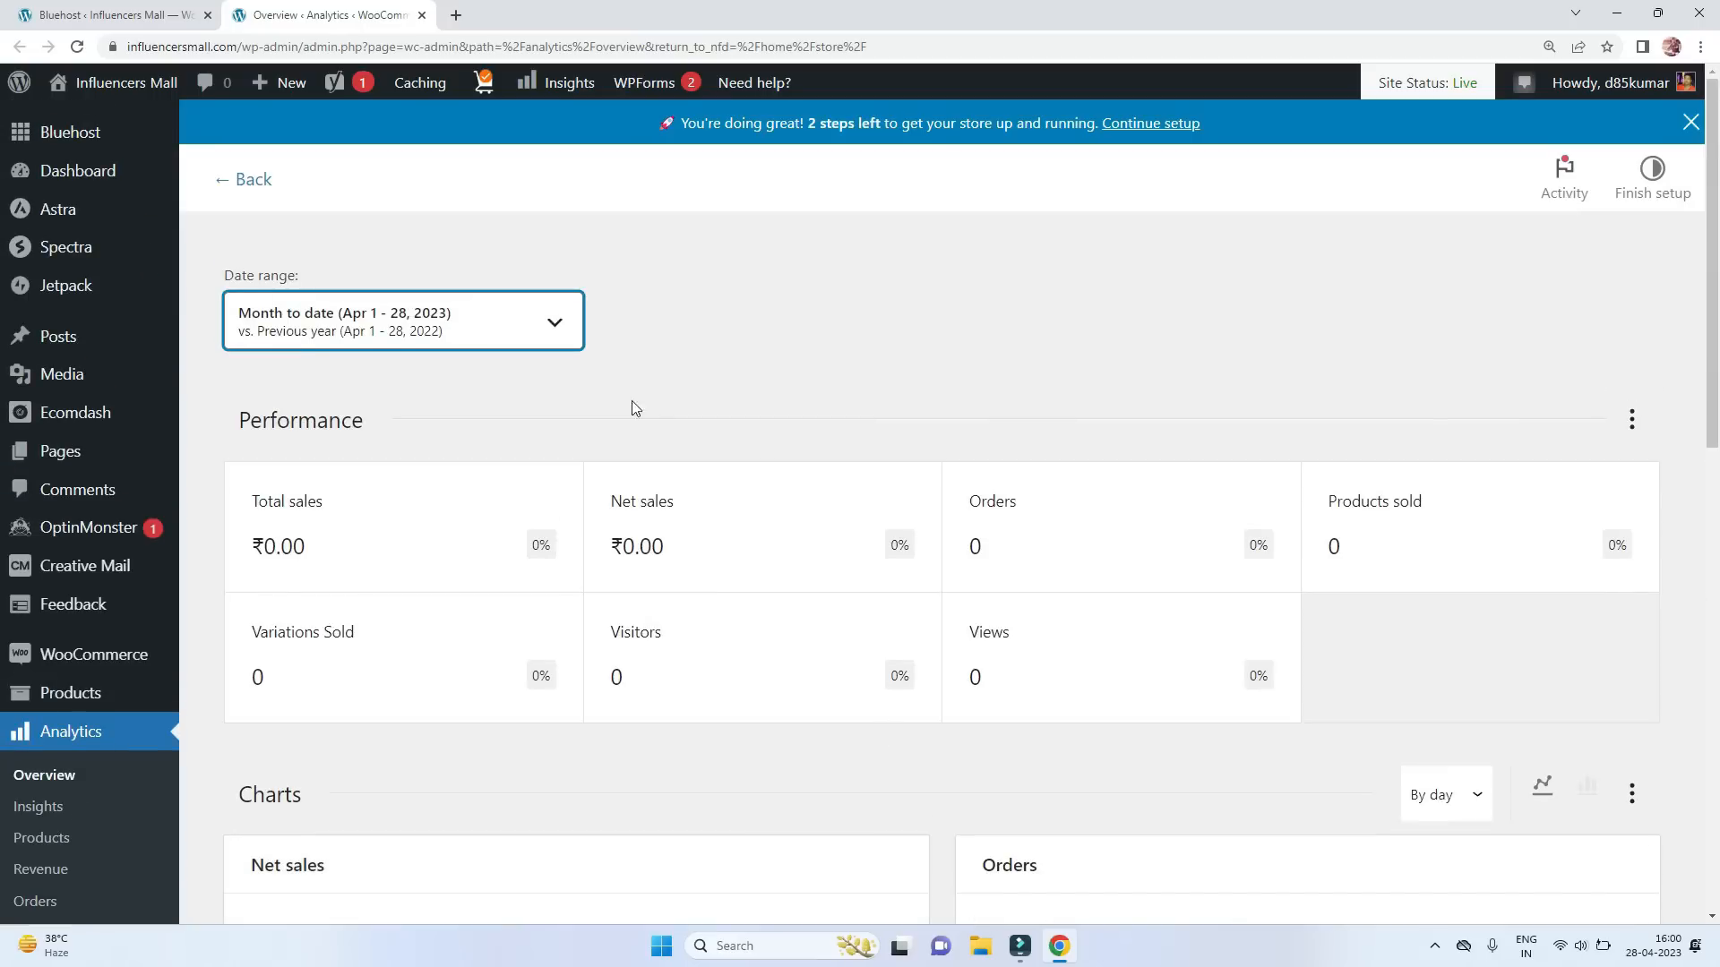
{"action": "scroll", "coordinate": [69, 580], "scroll_direction": "down", "scroll_amount": 7}
{"action": "scroll", "coordinate": [69, 579], "scroll_direction": "down", "scroll_amount": 2}
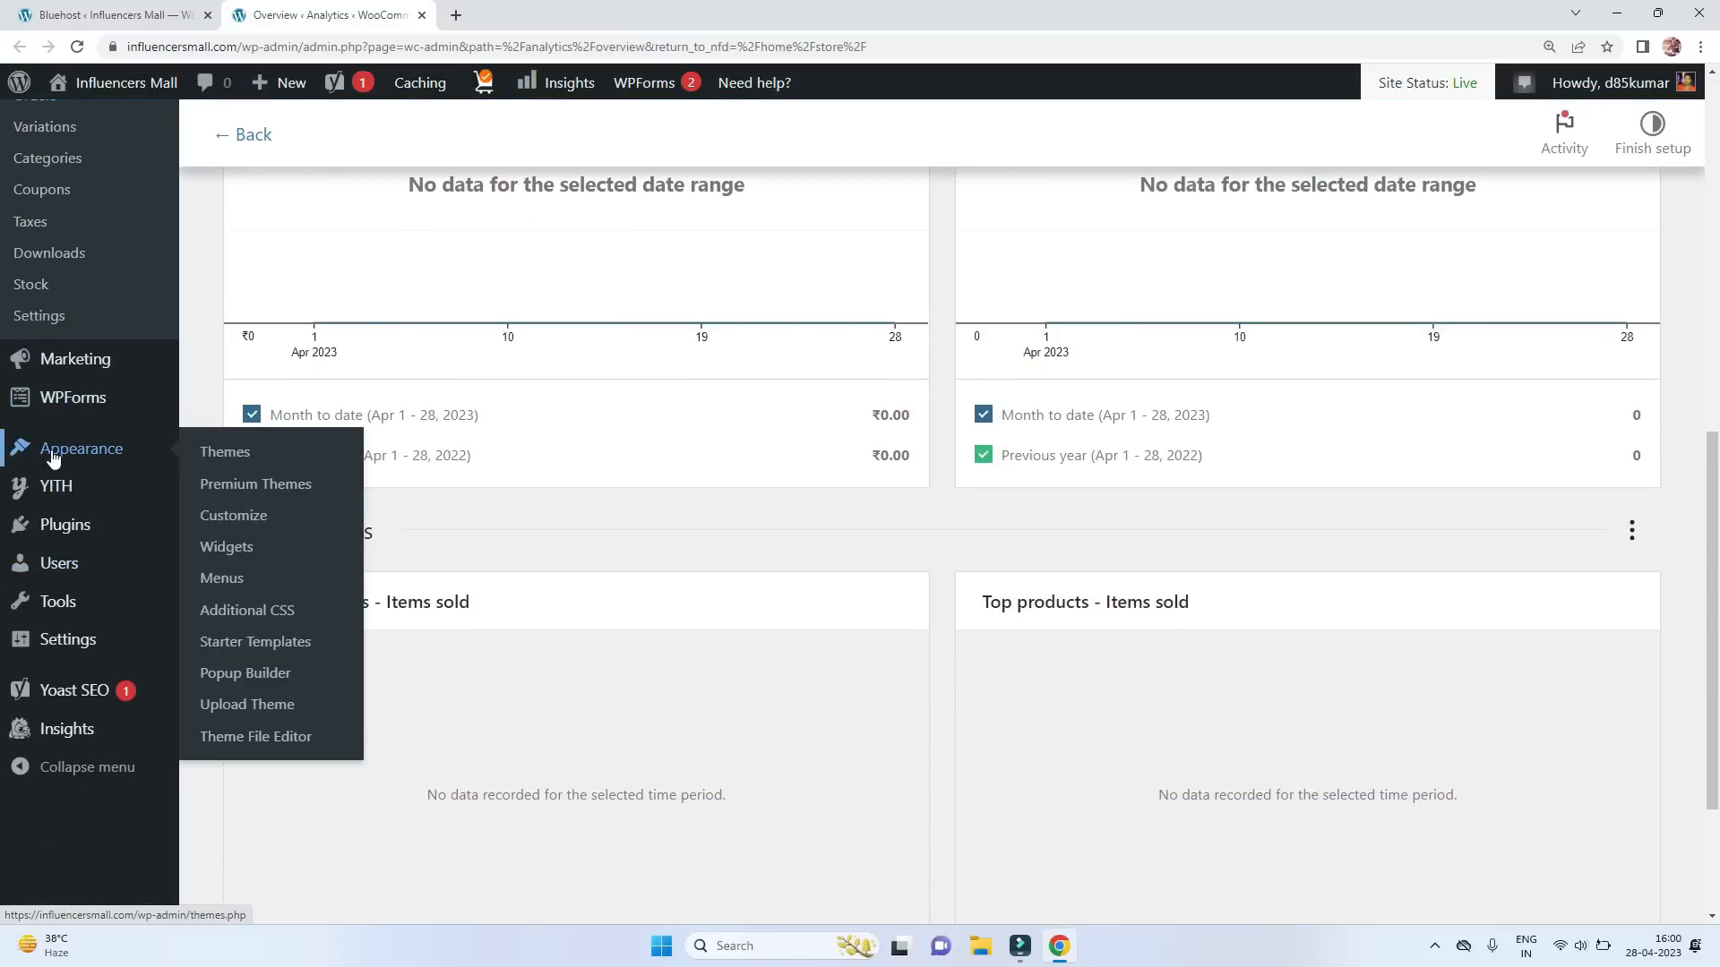
{"action": "mouse_move", "coordinate": [51, 493]}
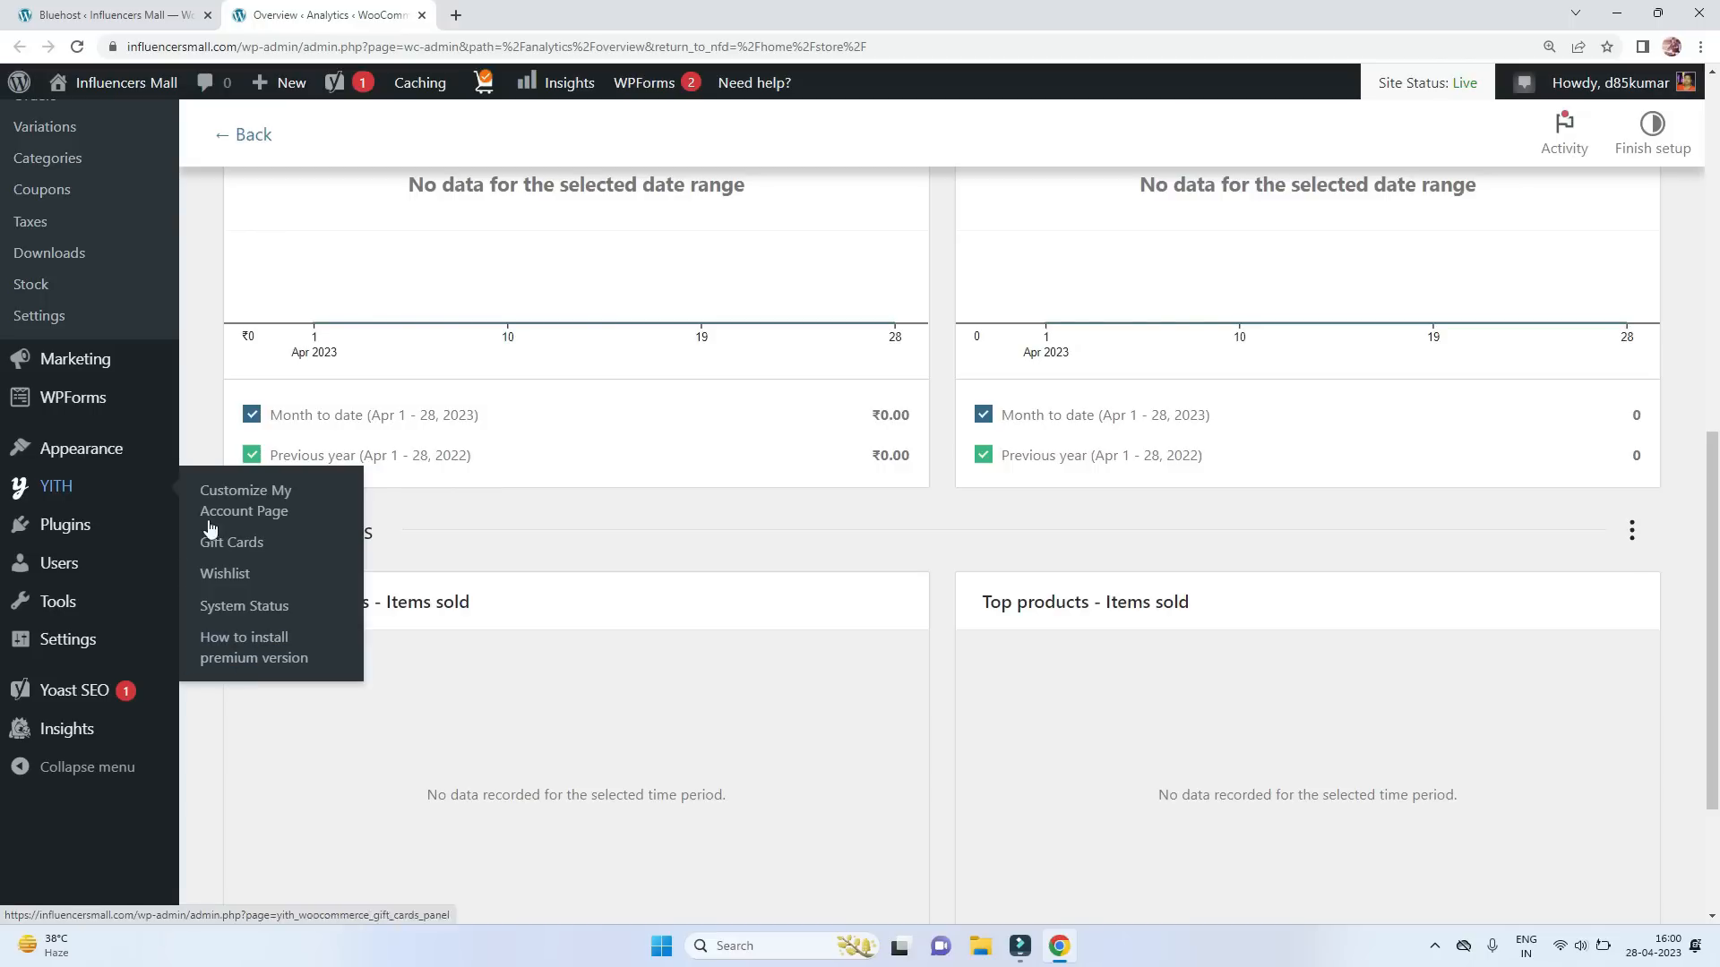
Check the Yoast SEO General dashboard showing zero SEO problems, then go to the account profile.
{"action": "mouse_move", "coordinate": [87, 699]}
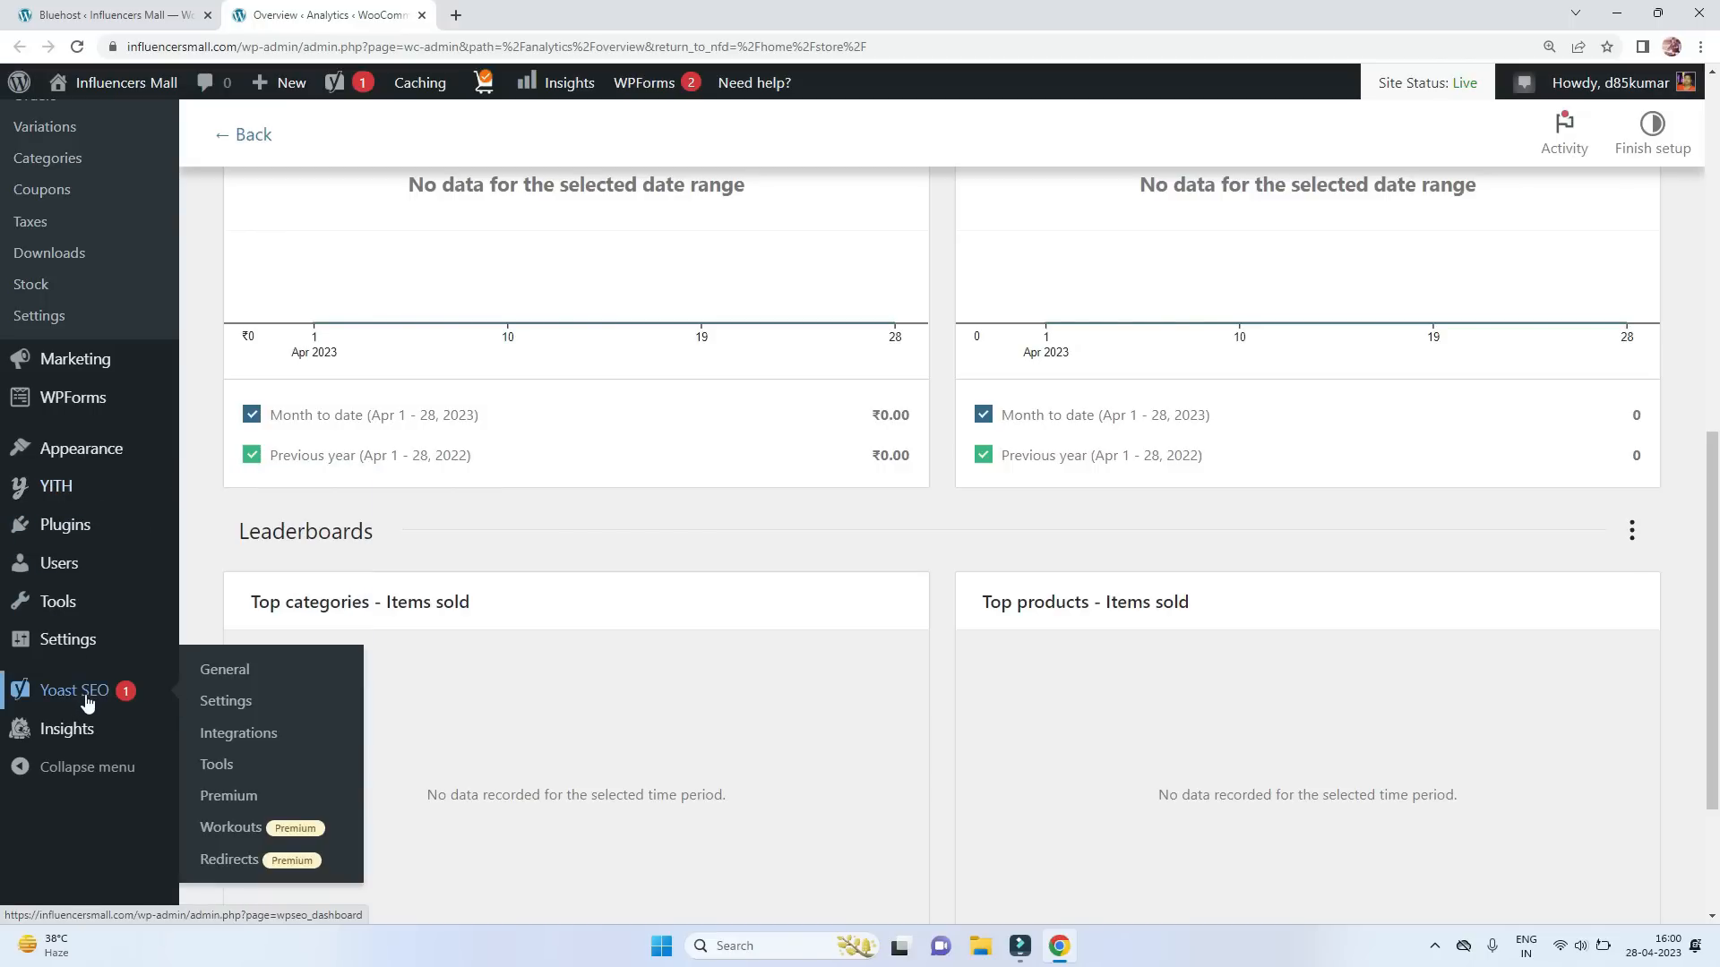
{"action": "left_click", "coordinate": [231, 667]}
{"action": "scroll", "coordinate": [868, 523], "scroll_direction": "down", "scroll_amount": 6}
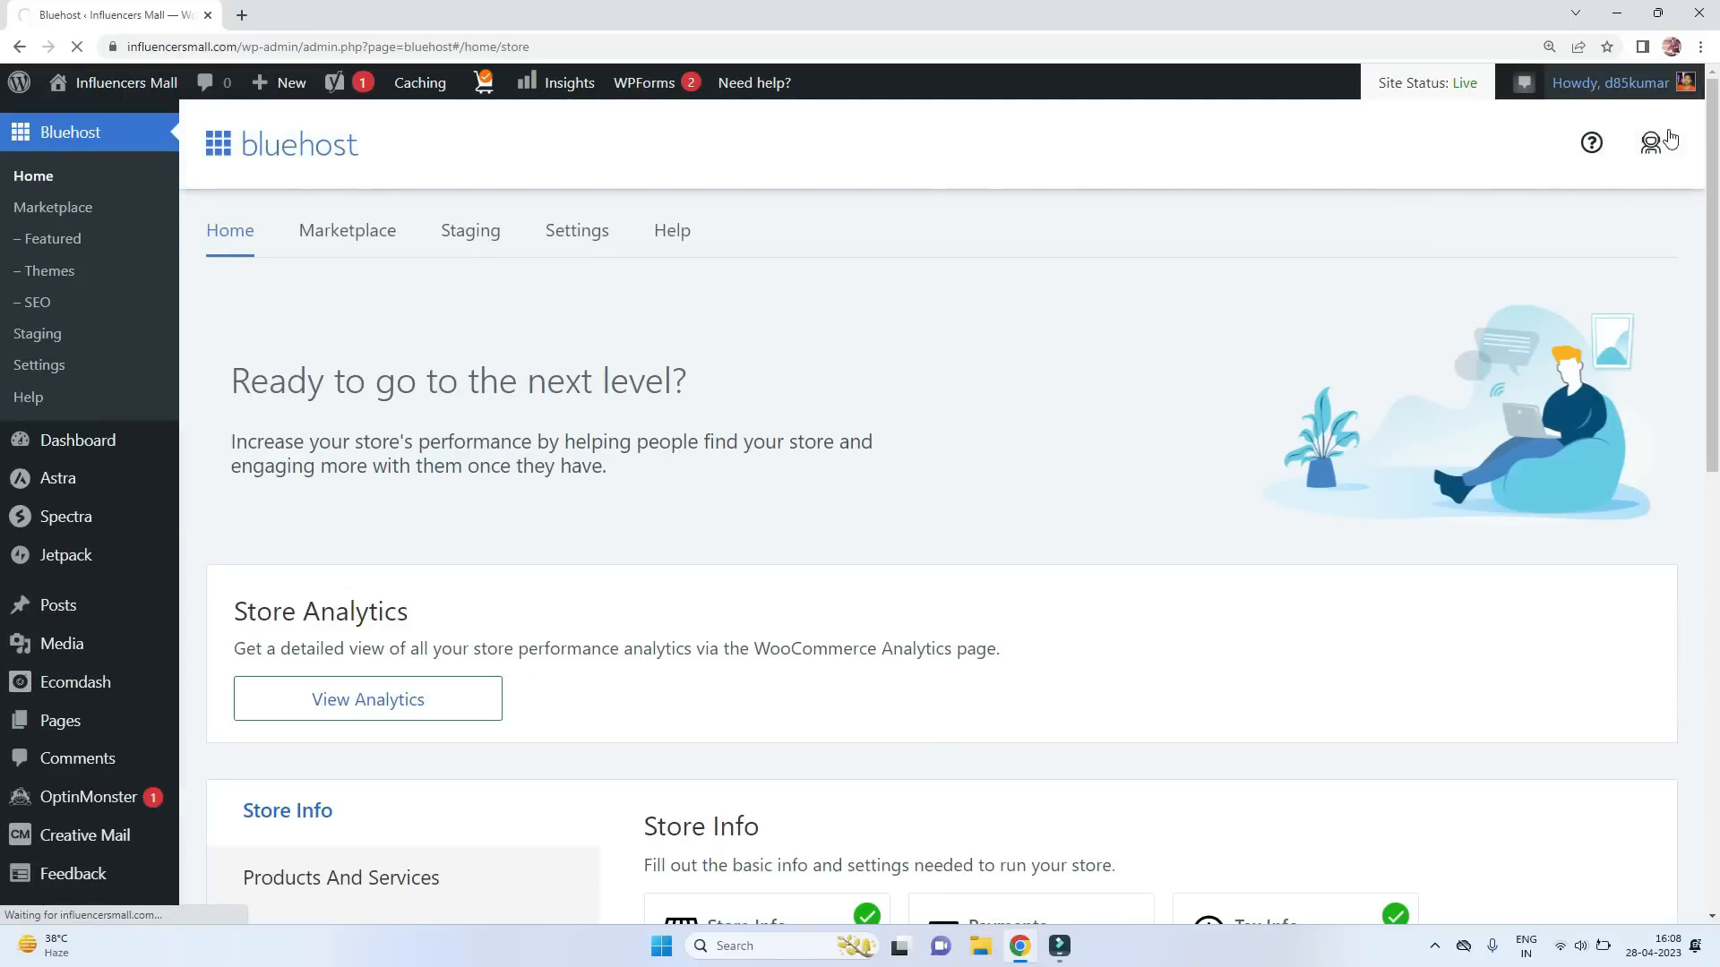
{"action": "left_click", "coordinate": [1659, 140]}
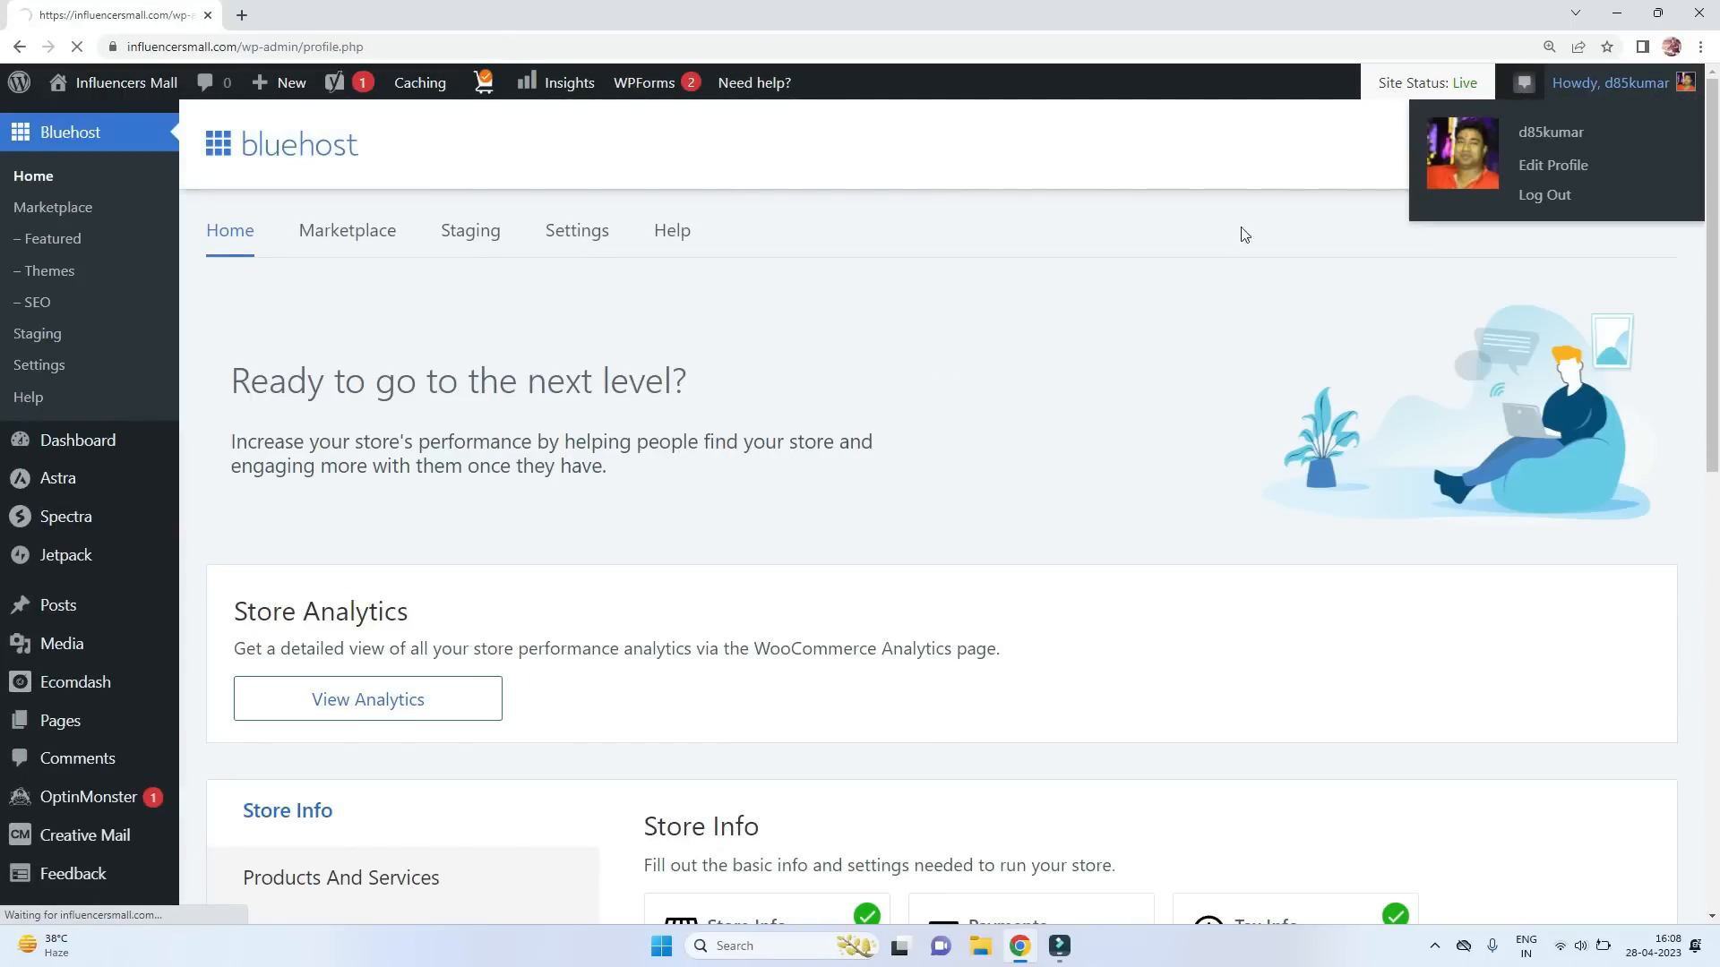